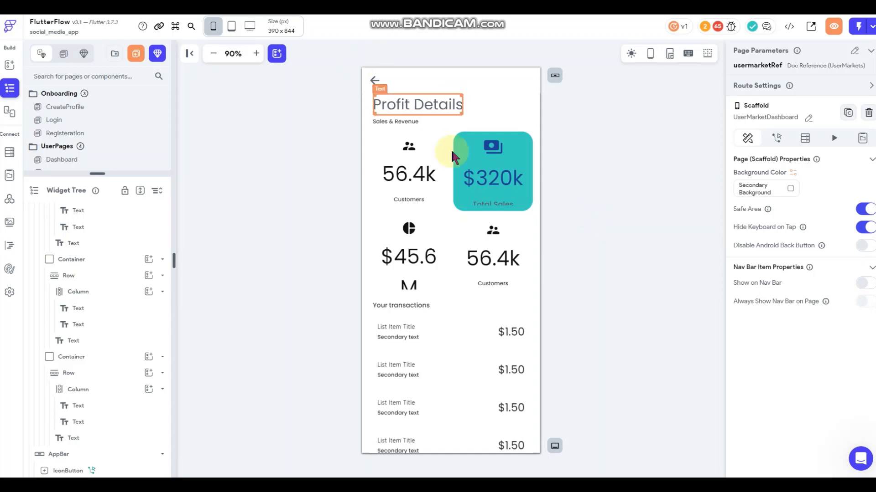
# Turn on Disable Android Back Button for the UserMarketDashboard page
pyautogui.click(382, 79)
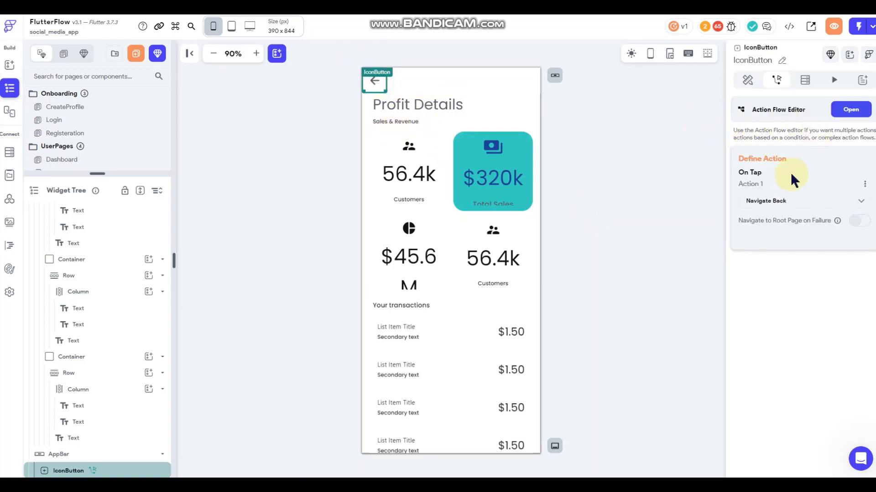
pyautogui.click(631, 171)
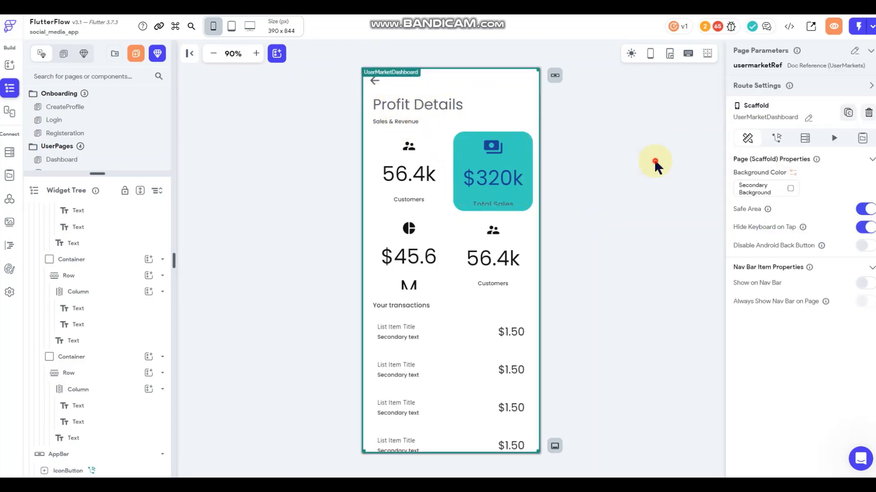
pyautogui.click(866, 247)
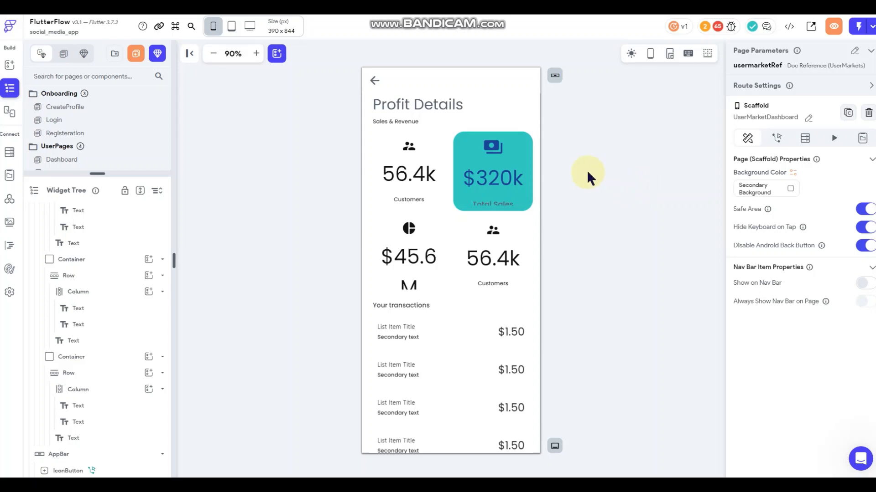
# Change the page's "Profit Details" heading to "My Market"
pyautogui.click(456, 109)
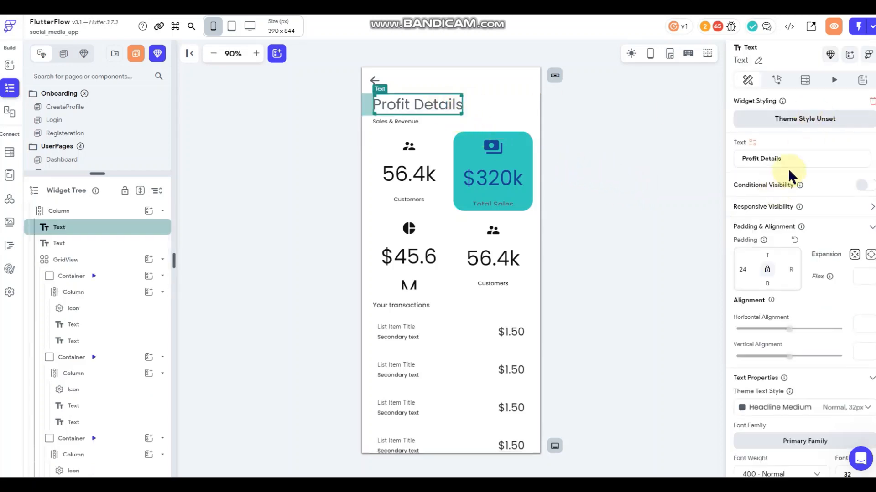
pyautogui.moveTo(791, 156); pyautogui.dragTo(732, 186)
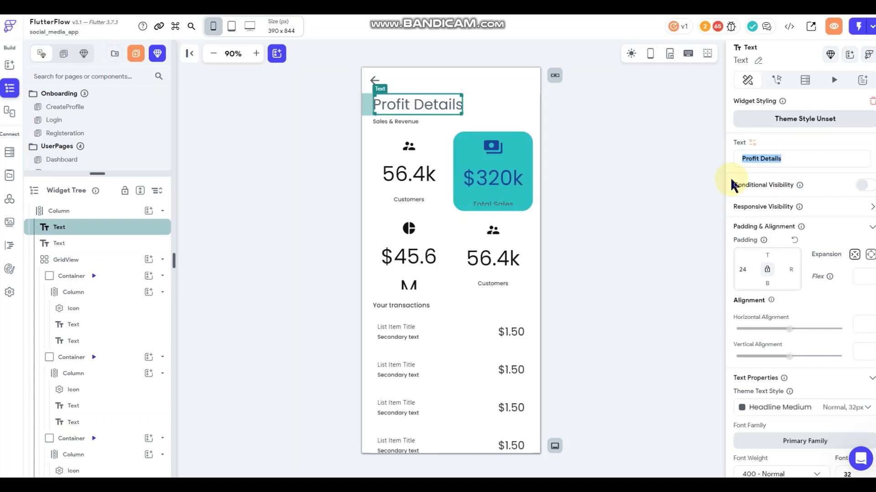
pyautogui.write('My Market')
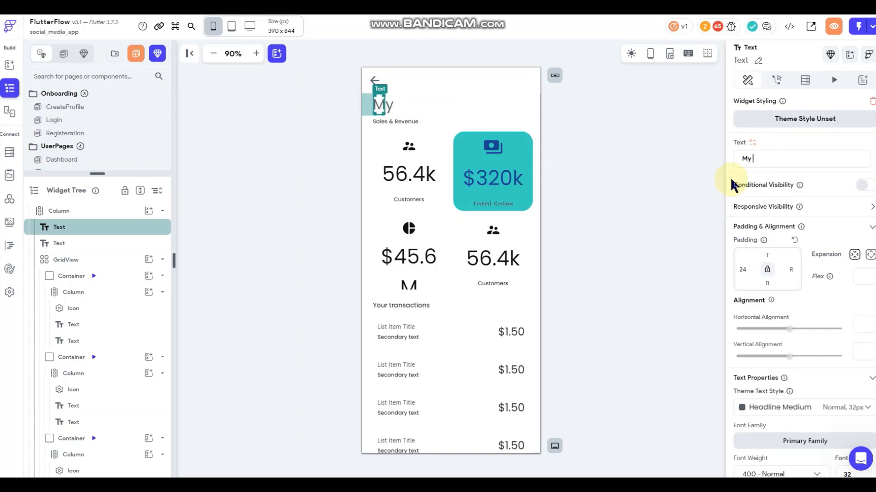
# Change the "Sales & Revenue" subtitle below the heading to "Sales & Market Items"
pyautogui.click(396, 121)
pyautogui.moveTo(799, 167); pyautogui.dragTo(704, 182)
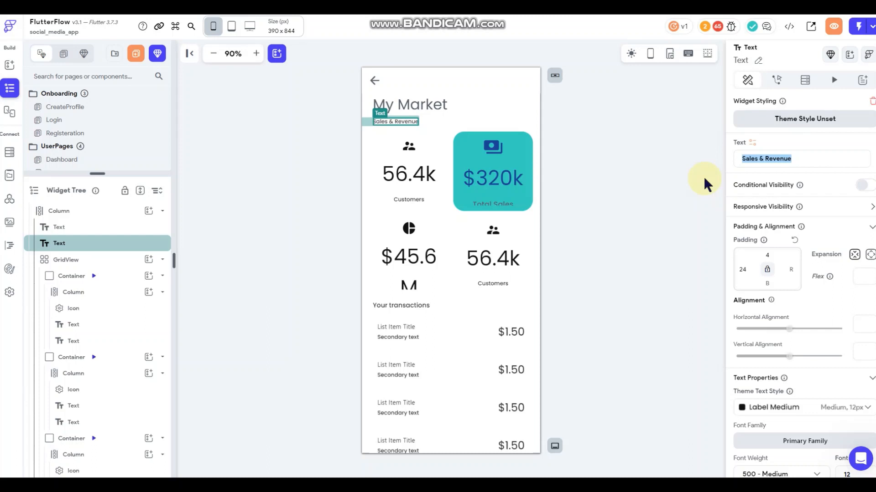
pyautogui.write('Sales ')
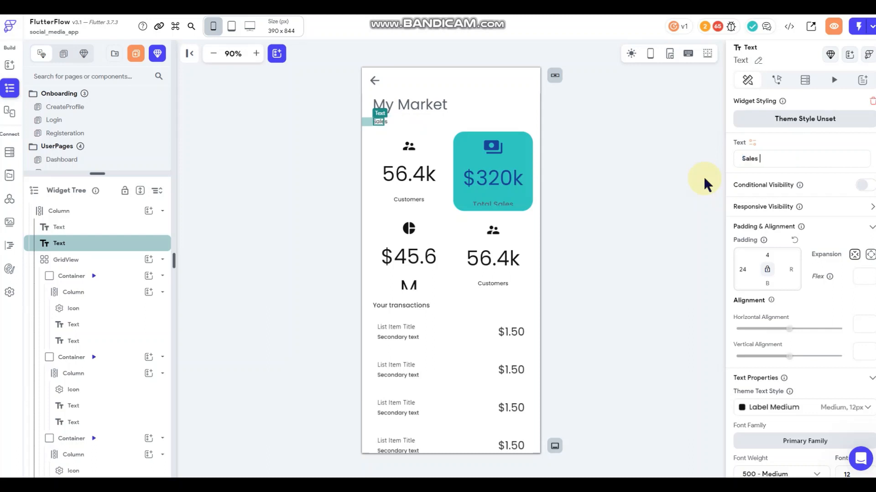
pyautogui.write('& Market I')
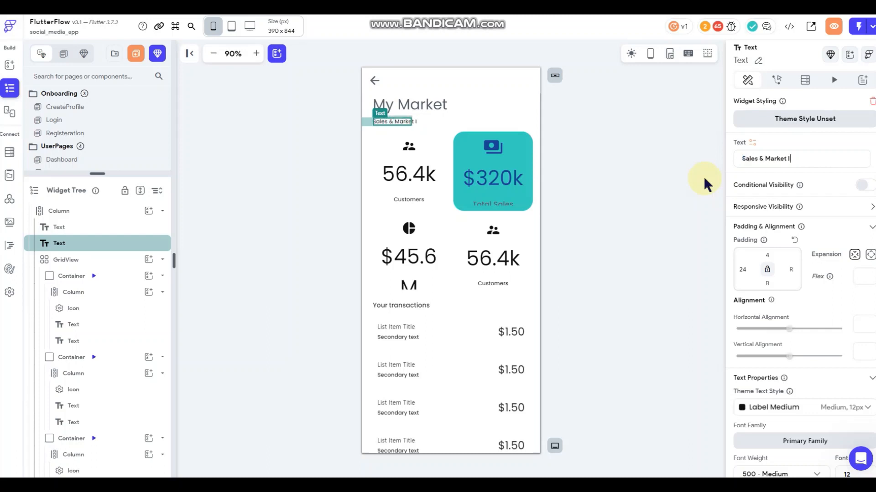
pyautogui.write('tems')
pyautogui.click(644, 161)
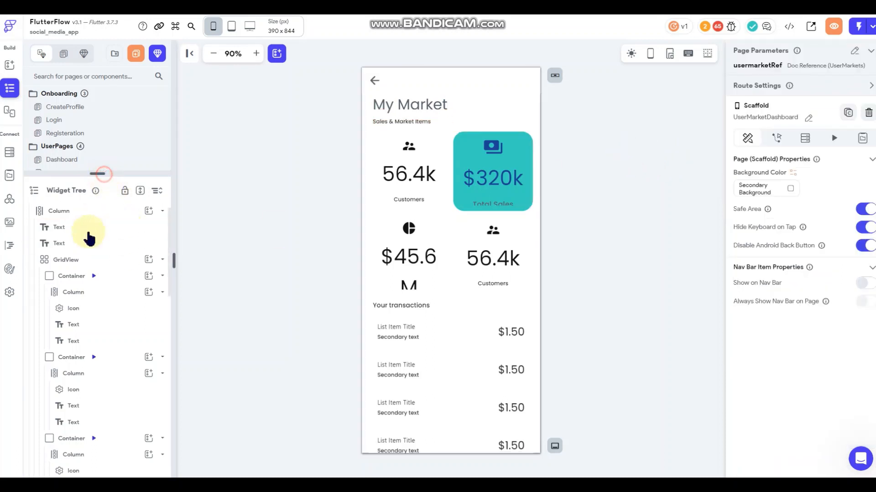
# Copy the hex code of the app bar's background color on the DashboardGroups page
pyautogui.moveTo(104, 174); pyautogui.dragTo(88, 229)
pyautogui.click(87, 158)
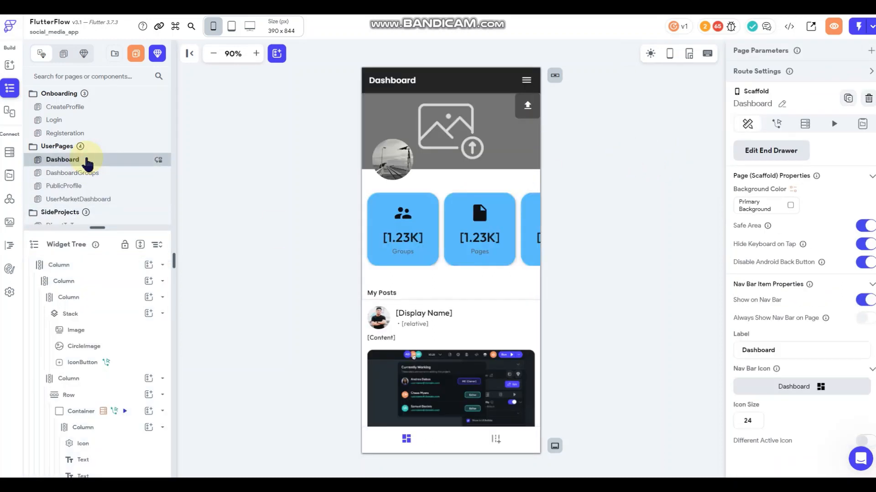
pyautogui.click(87, 188)
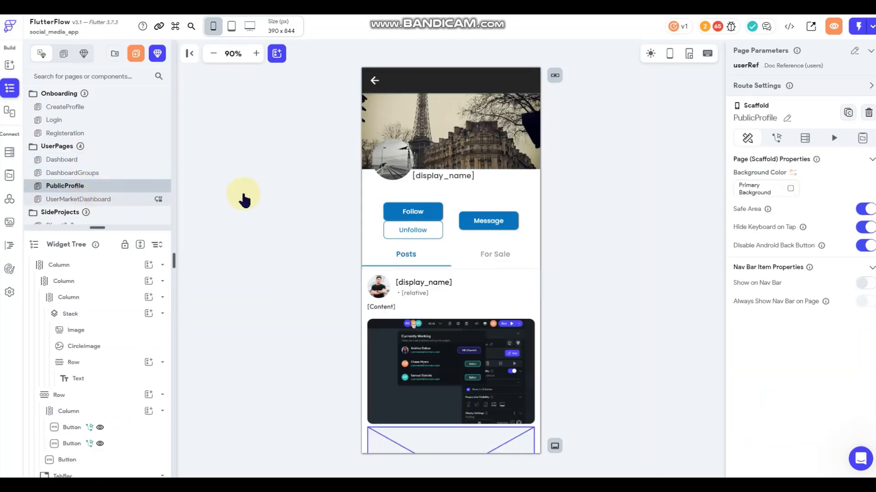
pyautogui.click(102, 159)
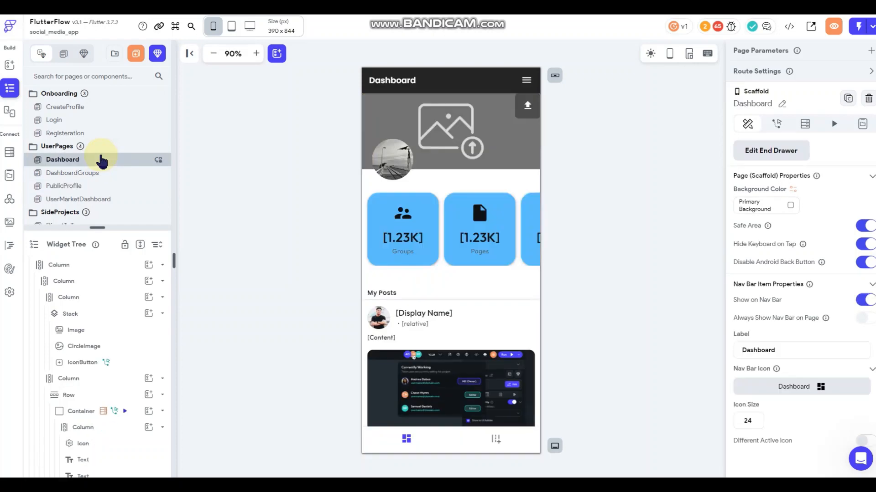
pyautogui.click(94, 173)
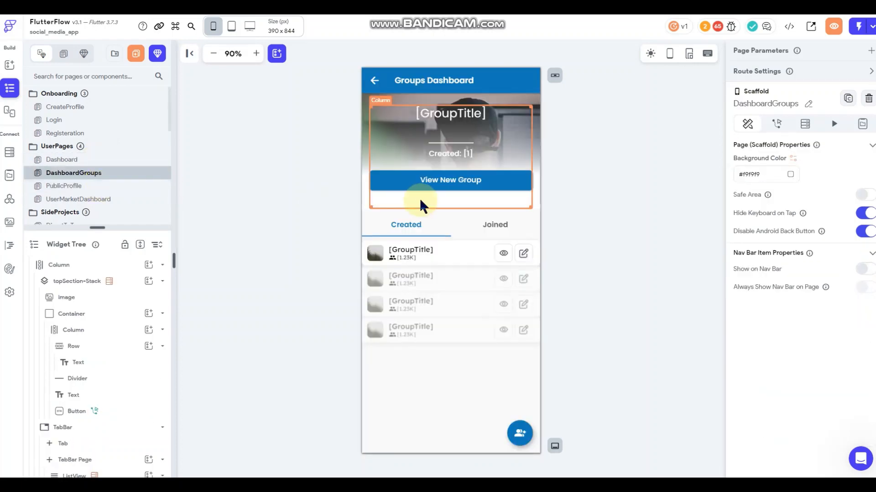
pyautogui.click(402, 83)
pyautogui.click(790, 147)
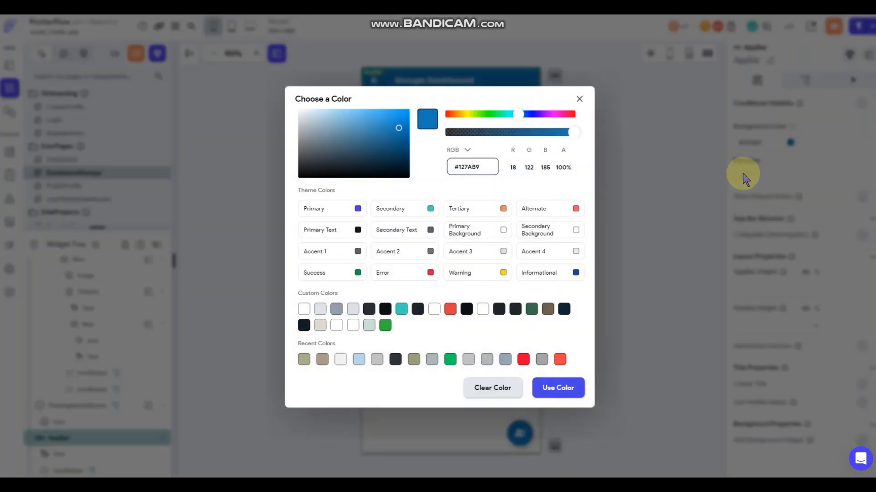
pyautogui.click(488, 170)
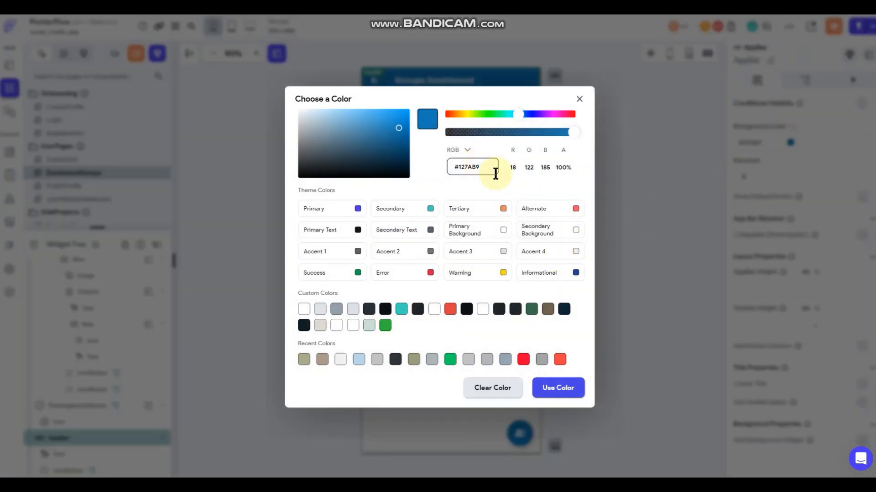
pyautogui.hotkey('ctrl', 'a')
pyautogui.hotkey('ctrl', 'c')
pyautogui.click(593, 178)
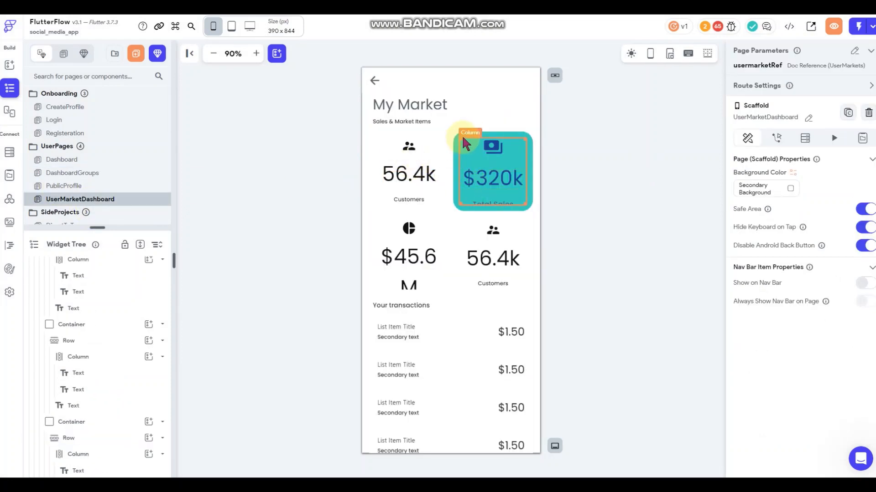
# Set the payments icon in the UserMarketDashboard page's Total Sales card to white
pyautogui.click(493, 146)
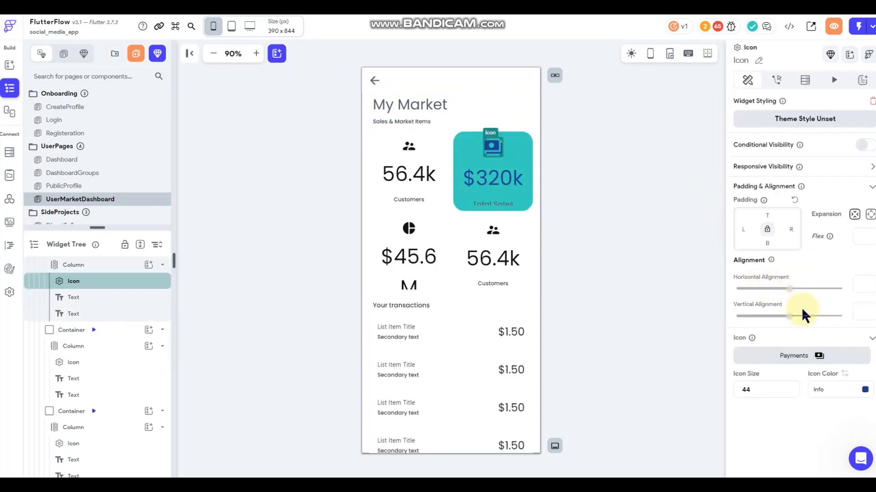
pyautogui.click(864, 390)
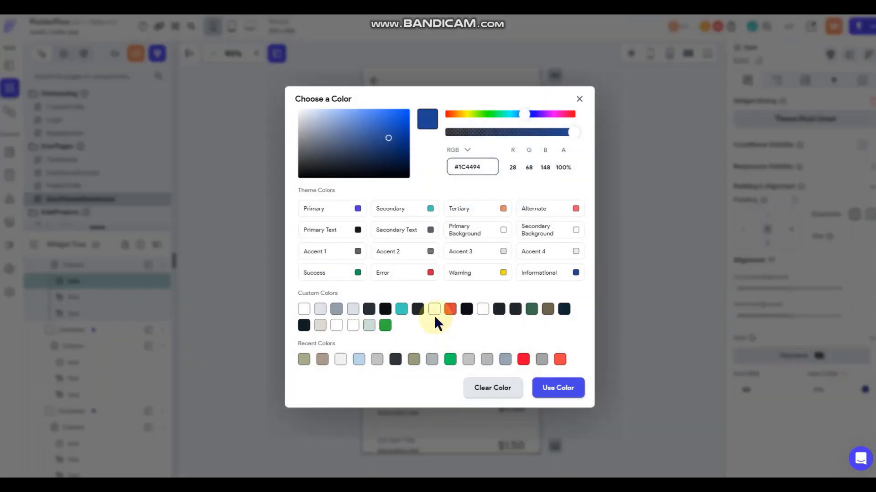
pyautogui.click(303, 311)
# Set the text color of the amount and the "Total Sales" label in the card to white
pyautogui.click(486, 184)
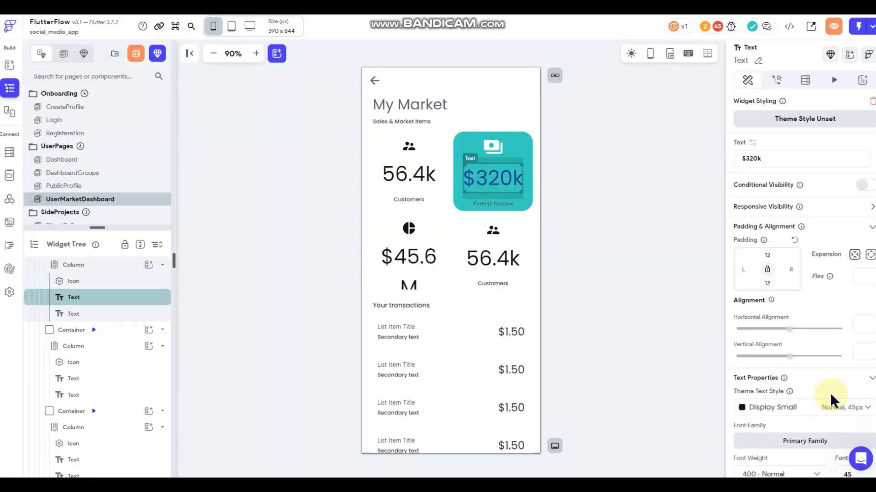
pyautogui.scroll(-5, 853, 387)
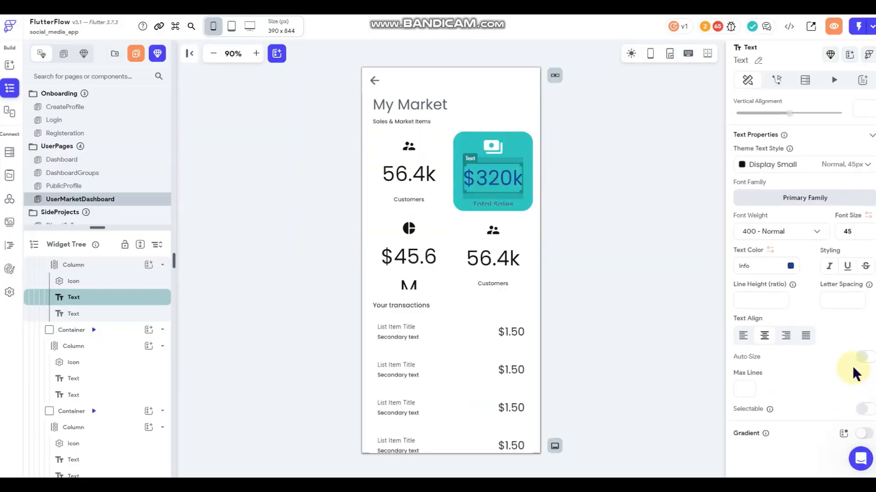
pyautogui.click(791, 267)
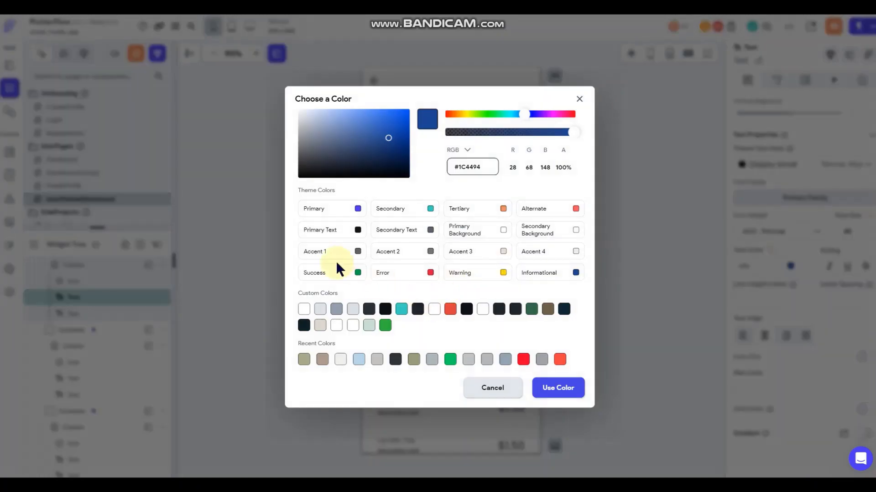
pyautogui.click(304, 309)
pyautogui.click(489, 205)
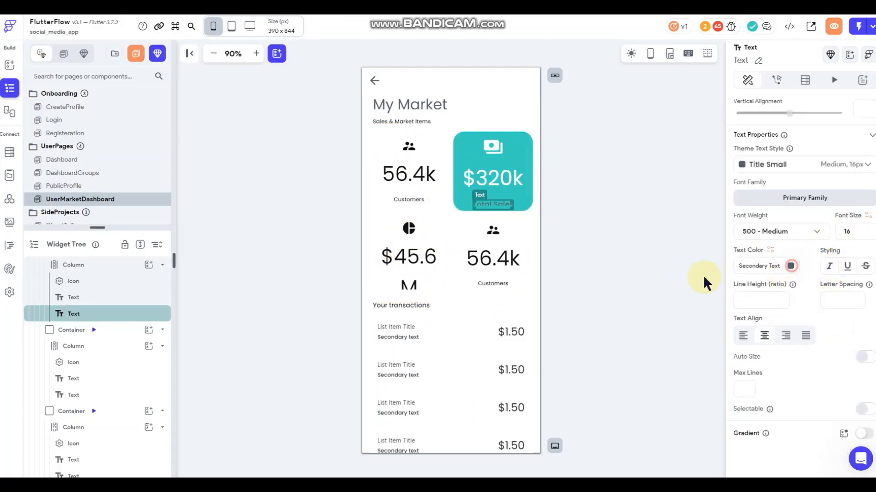
pyautogui.click(787, 268)
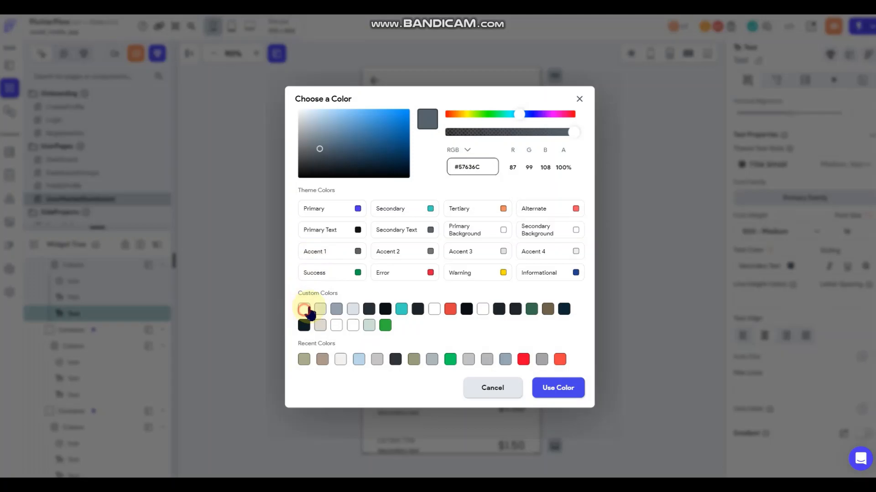
pyautogui.click(625, 205)
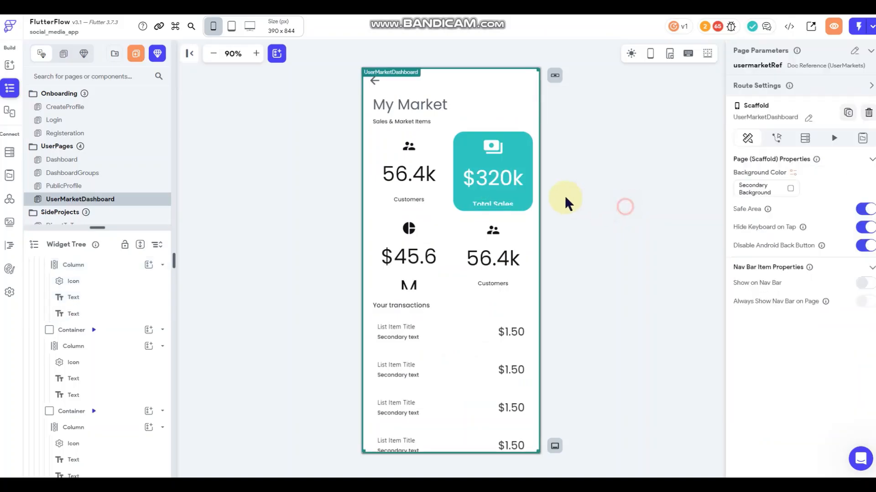
# Set the Total Sales card container's fill color to the copied blue, #127AB9
pyautogui.click(527, 204)
pyautogui.scroll(-4, 797, 339)
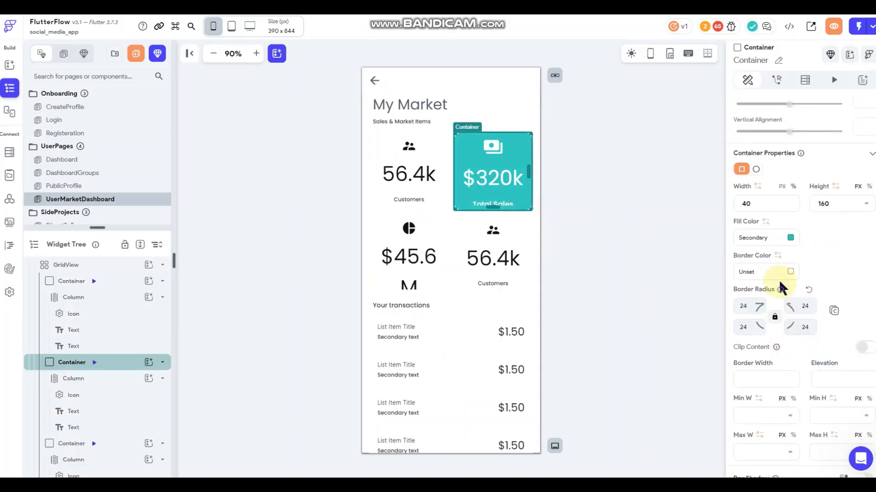
pyautogui.click(791, 237)
pyautogui.click(487, 169)
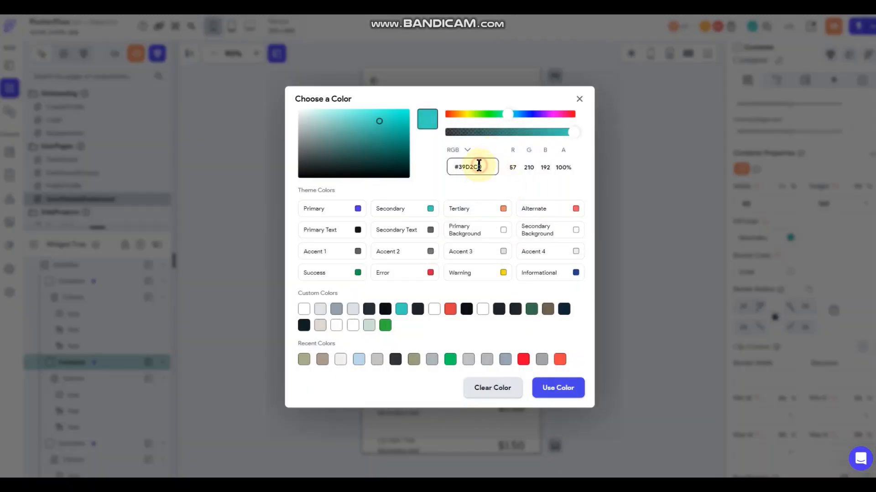
pyautogui.hotkey('ctrl', 'a')
pyautogui.hotkey('ctrl', 'v')
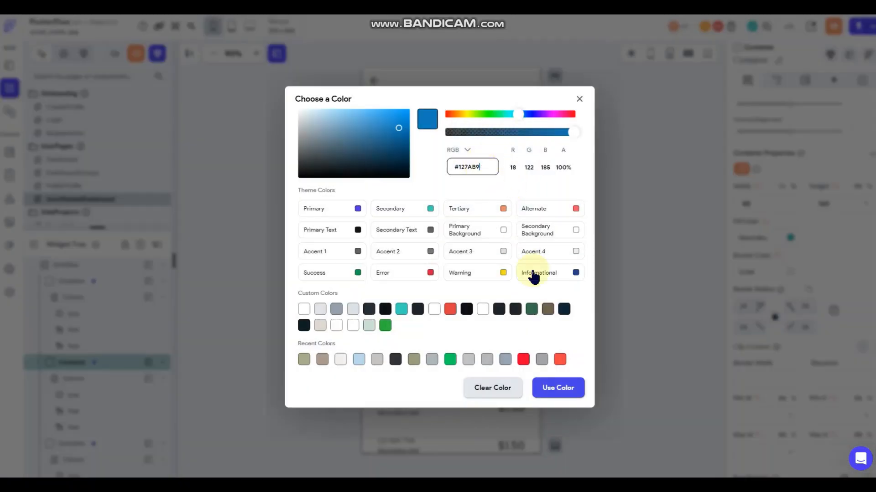
pyautogui.click(568, 395)
pyautogui.click(625, 165)
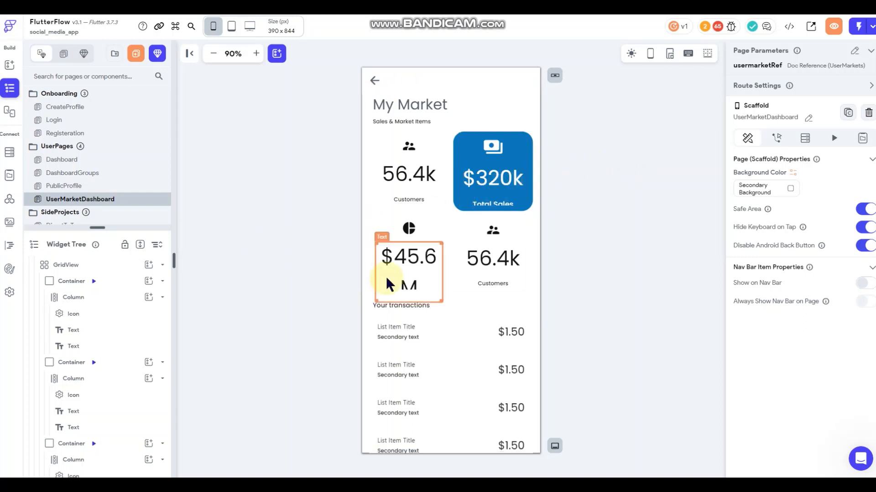
# Change the "Your transactions" title above the list to "Customer Orders"
pyautogui.scroll(-1, 368, 267)
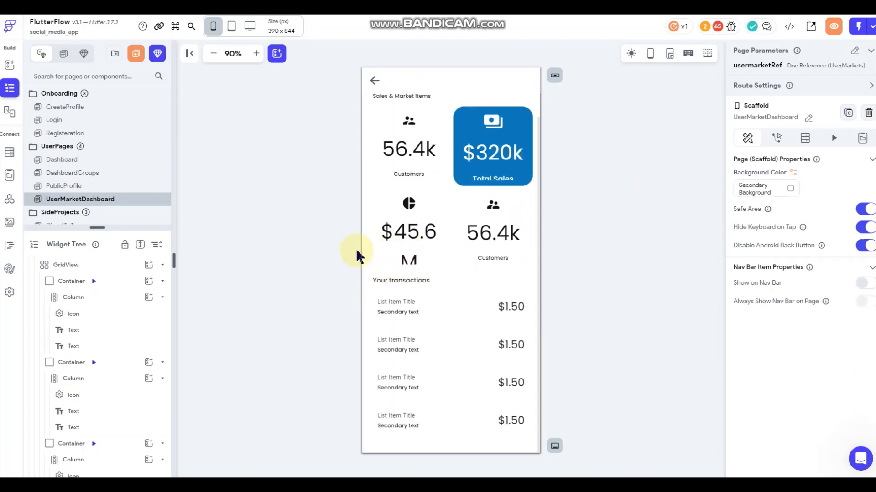
pyautogui.click(416, 279)
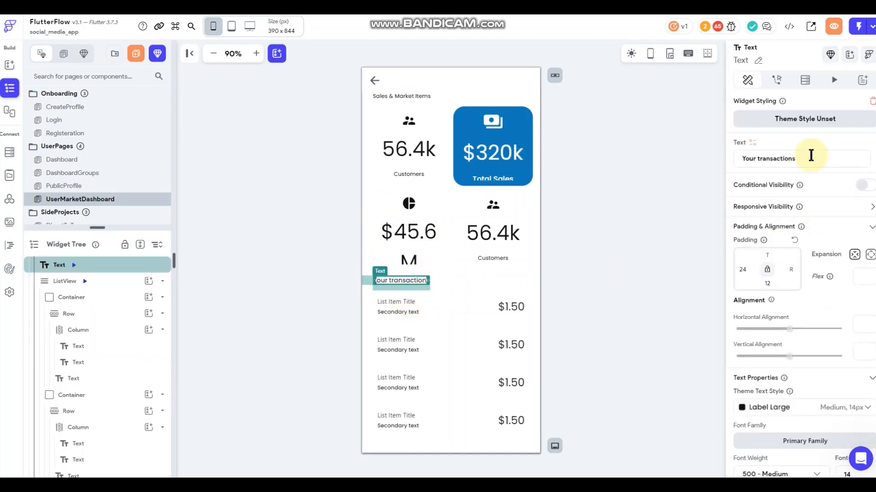
pyautogui.moveTo(811, 158); pyautogui.dragTo(637, 171)
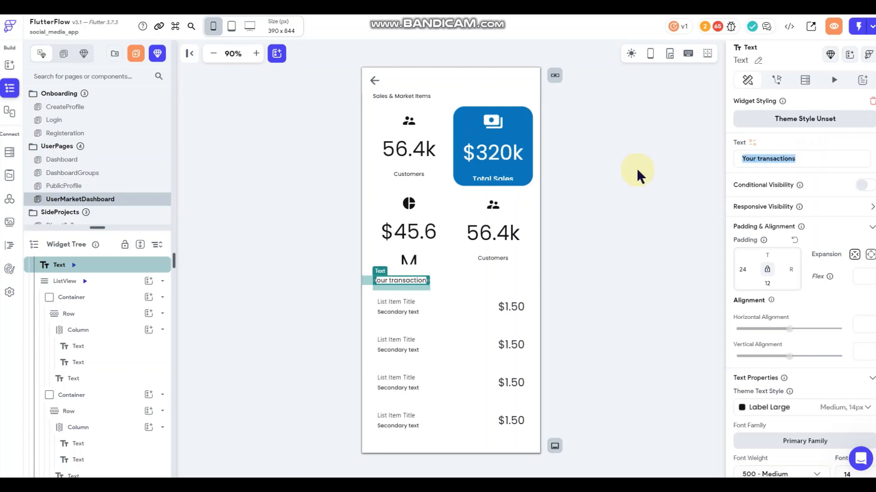
pyautogui.write('C')
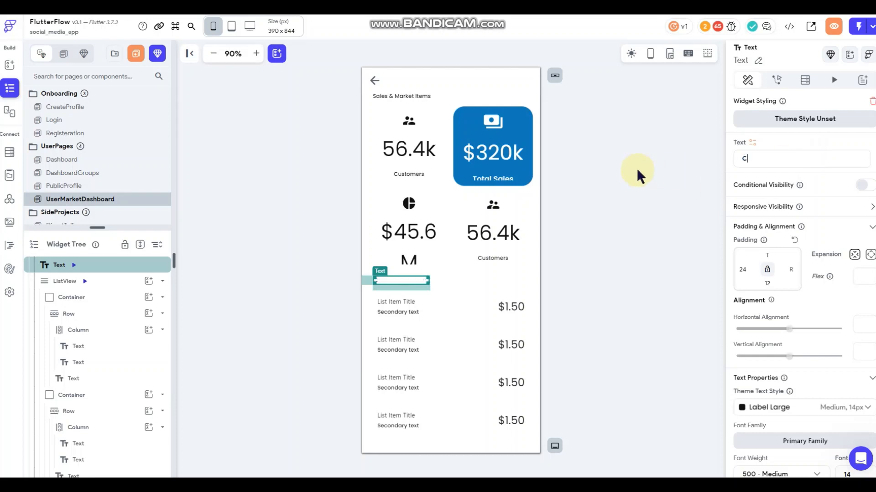
pyautogui.write('ustomer O')
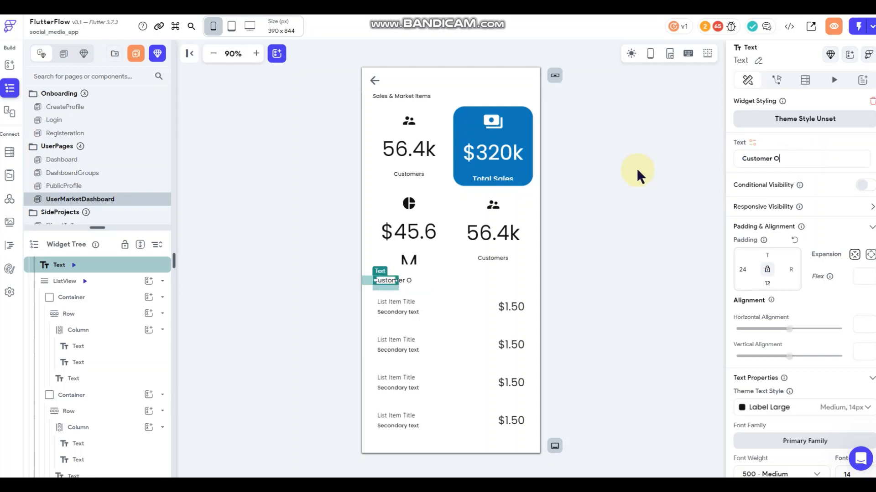
pyautogui.write('rders')
pyautogui.click(571, 231)
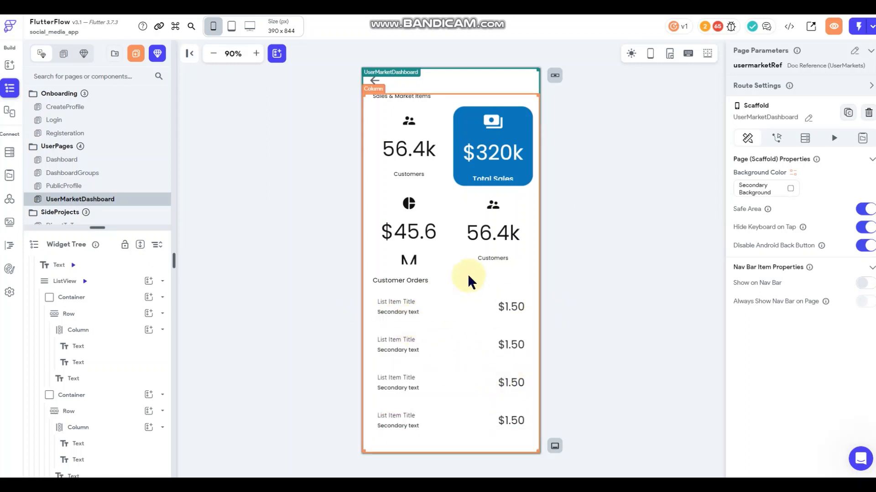
# Set the font size of the $45.6M amount in the Revenue card to 32
pyautogui.click(429, 239)
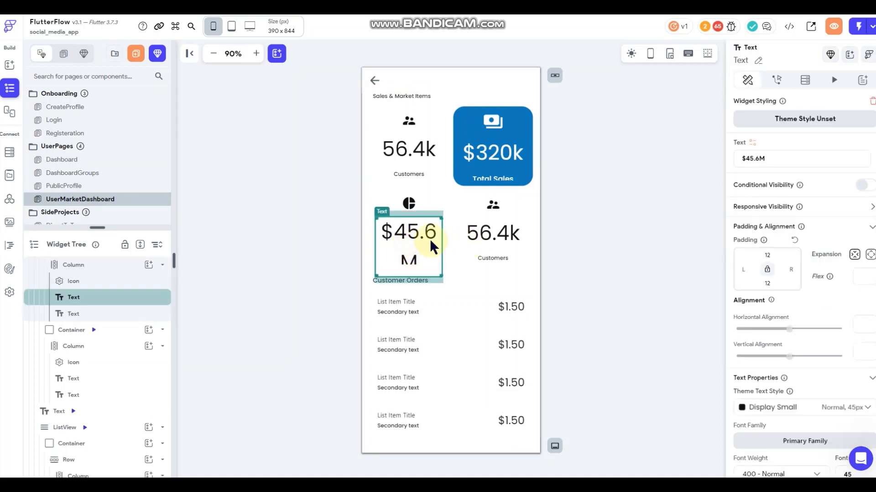
pyautogui.scroll(-4, 802, 370)
pyautogui.click(863, 290)
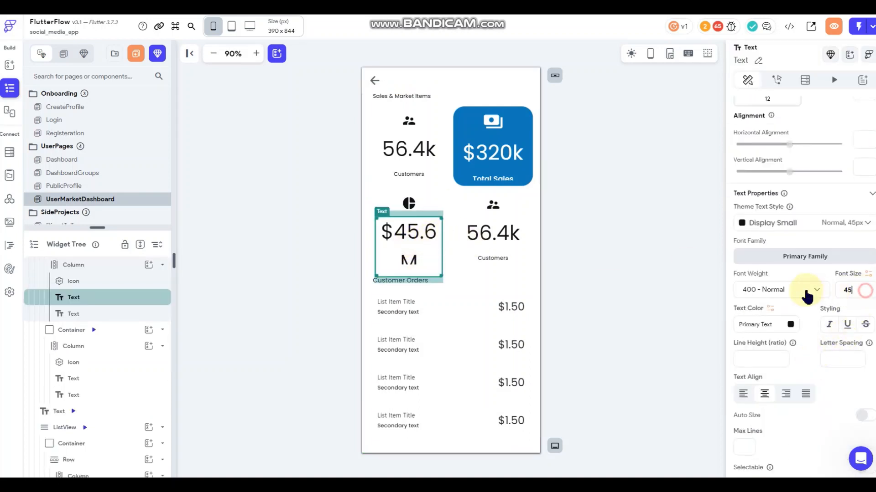
pyautogui.hotkey('ctrl', 'a')
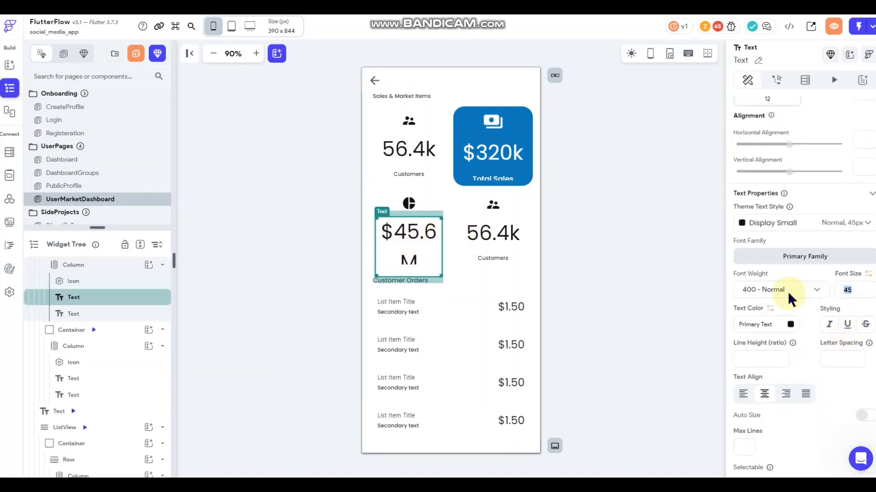
pyautogui.write('32')
# Set the font size of the lower Customers card's figure and the Total Sales amount to 32
pyautogui.click(504, 238)
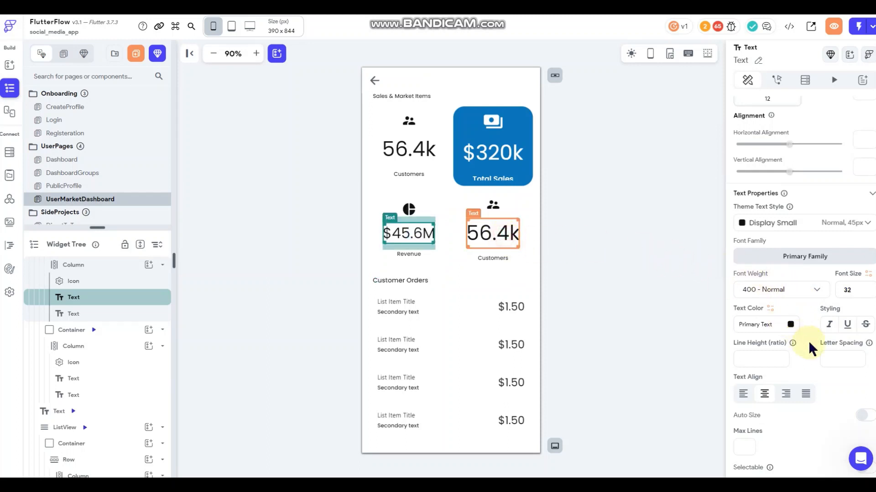
pyautogui.scroll(-1, 796, 381)
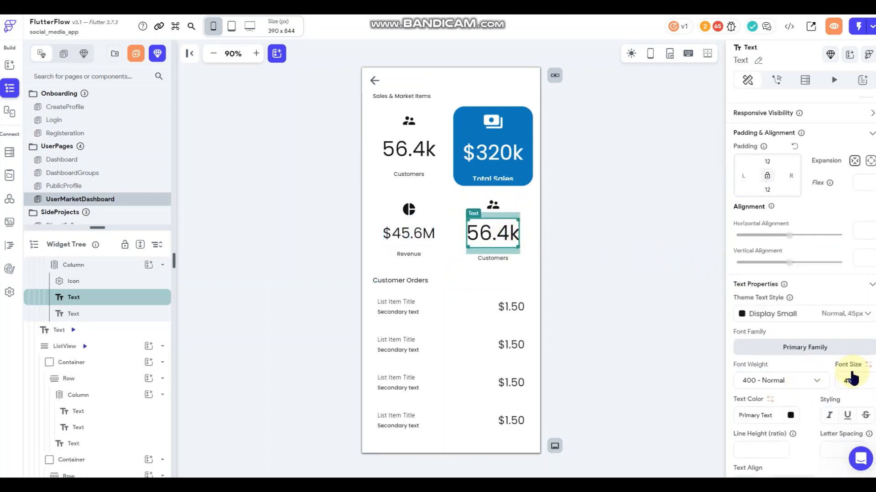
pyautogui.doubleClick(852, 381)
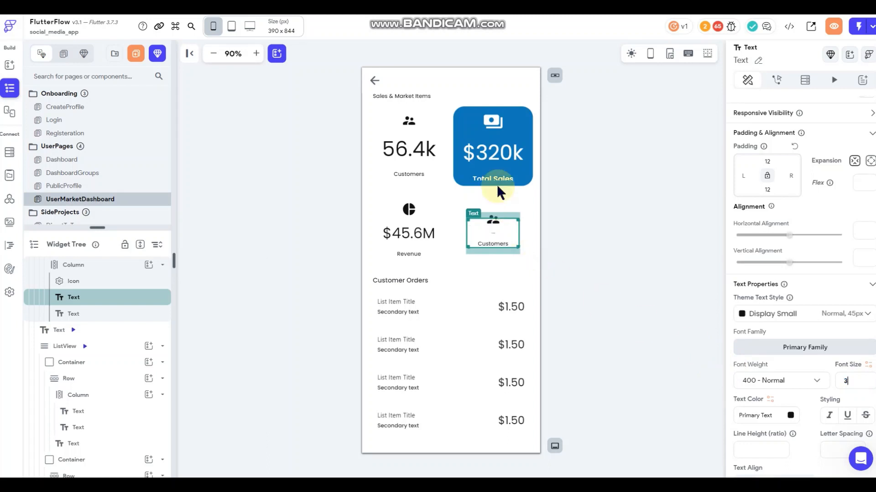
pyautogui.click(497, 151)
pyautogui.scroll(-2, 788, 314)
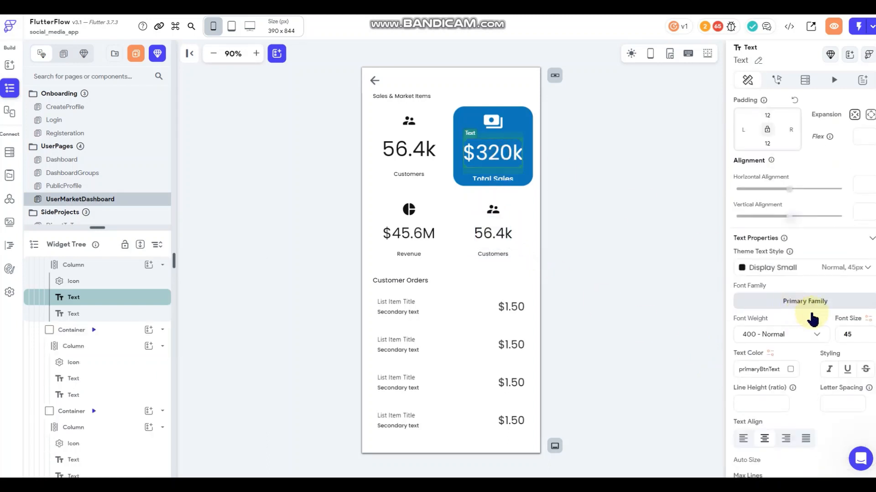
pyautogui.doubleClick(849, 335)
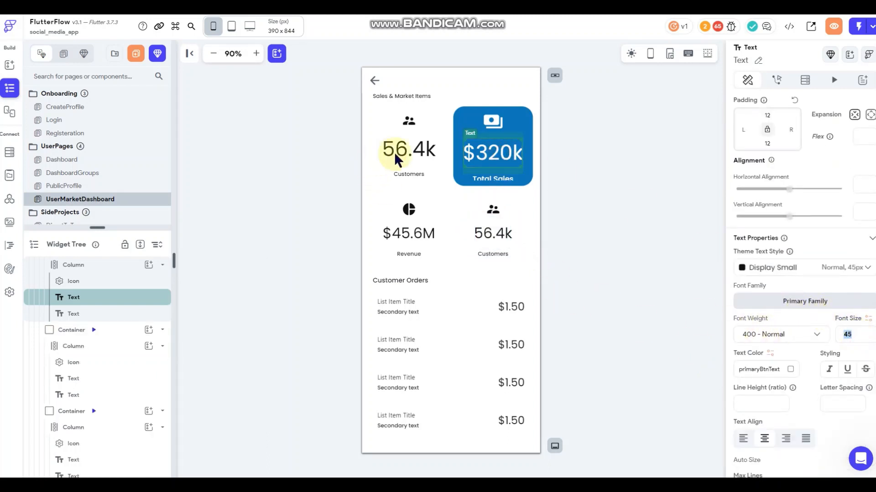
# Set the font size of the 56.4k figure in the grid's first card to 32
pyautogui.click(407, 149)
pyautogui.scroll(2, 857, 321)
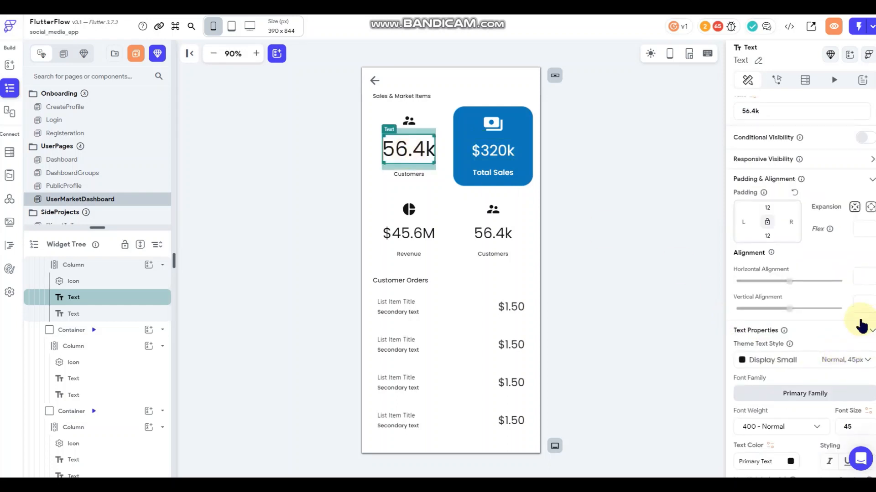
pyautogui.scroll(-3, 845, 342)
pyautogui.doubleClick(849, 288)
pyautogui.write('32')
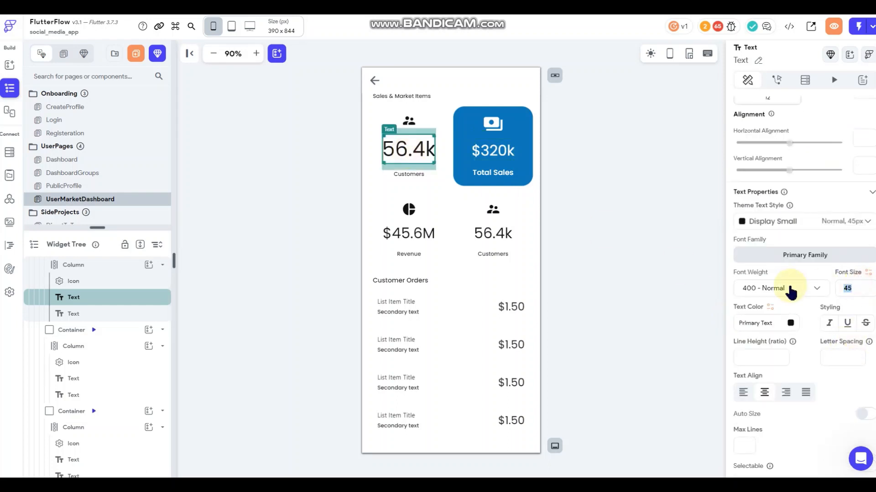
pyautogui.press('Return')
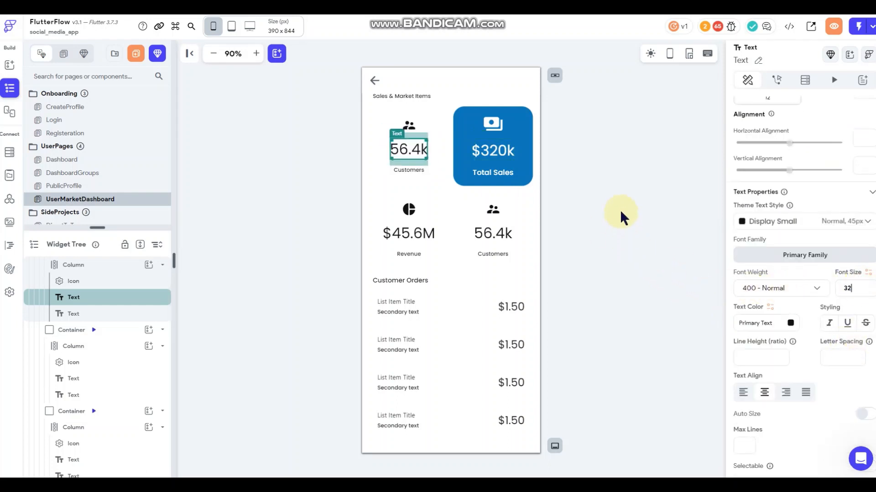
pyautogui.click(620, 209)
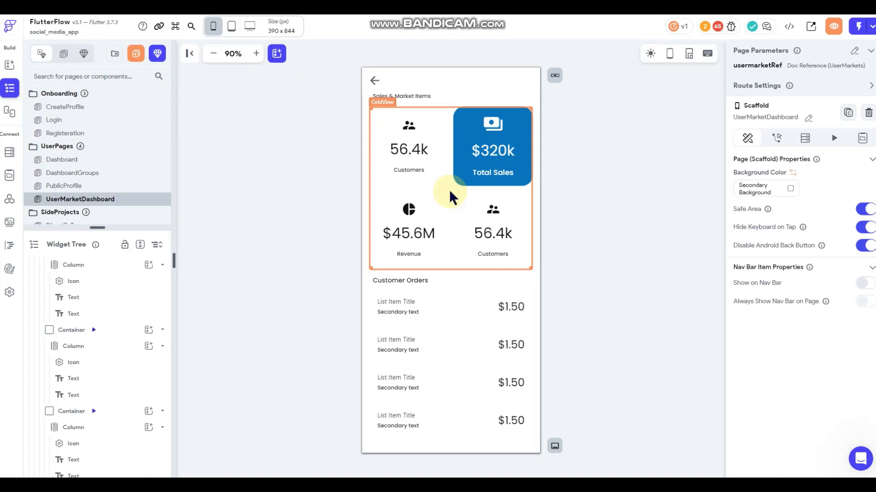
# Replace the first card's people icon with the Shopping Cart Sharp icon, found by searching for "shop"
pyautogui.click(407, 131)
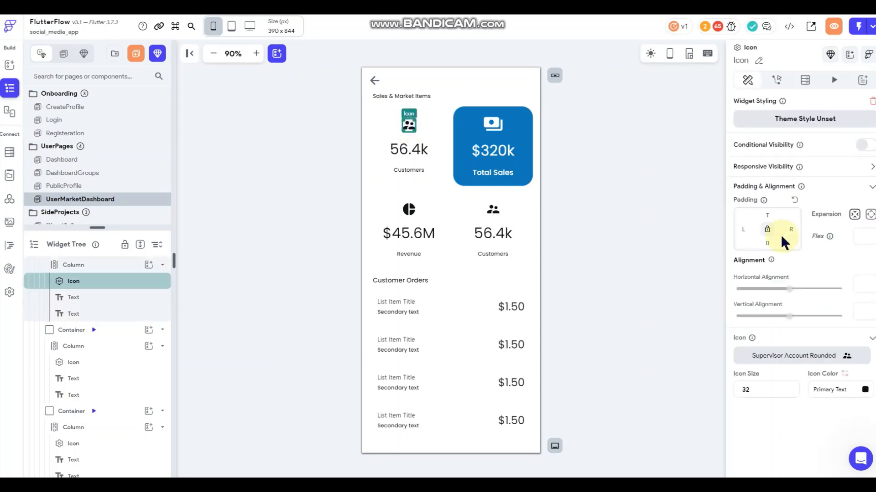
pyautogui.click(793, 357)
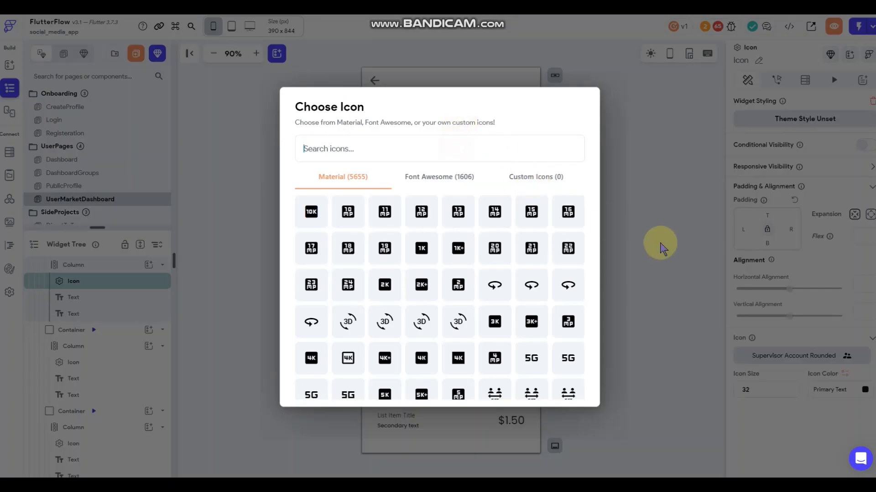
pyautogui.write('market')
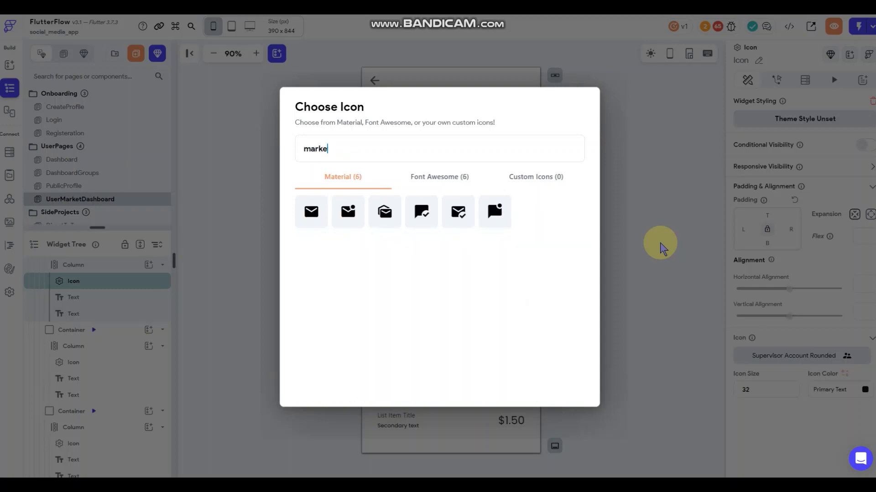
pyautogui.press('BackSpace')
pyautogui.press('BackSpace')
pyautogui.press('BackSpace')
pyautogui.press('BackSpace')
pyautogui.press('BackSpace')
pyautogui.write('sho')
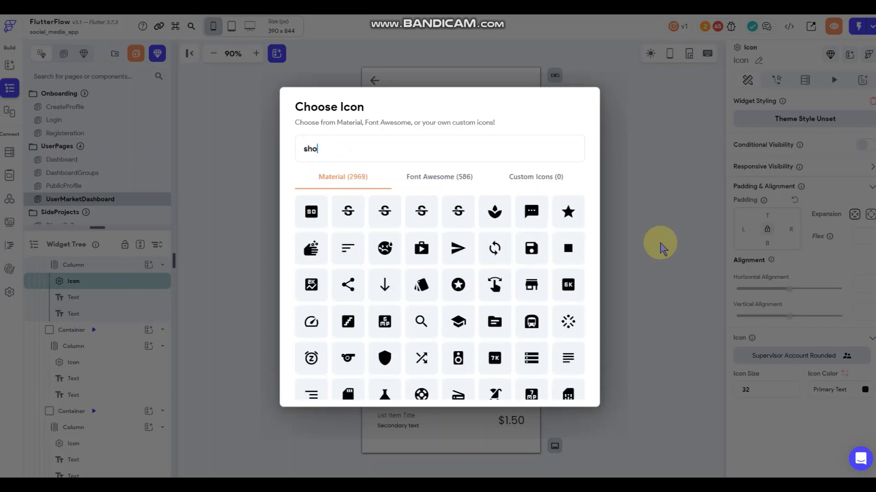
pyautogui.write('p')
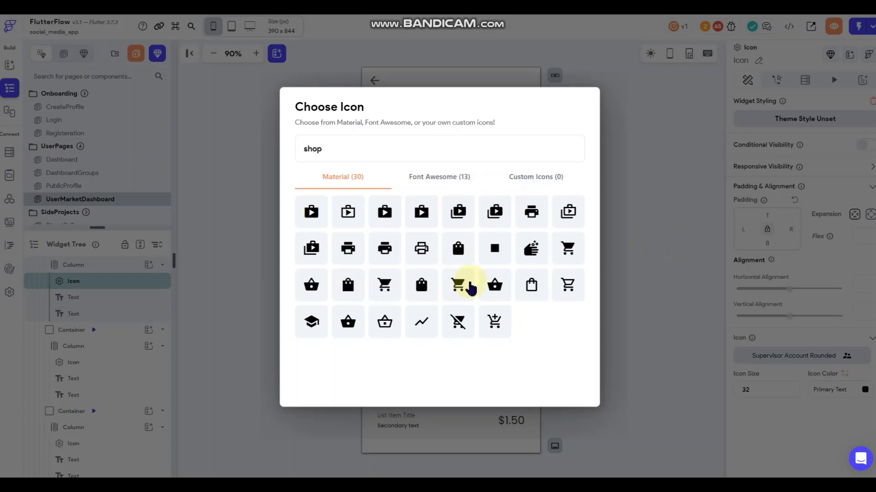
pyautogui.click(662, 176)
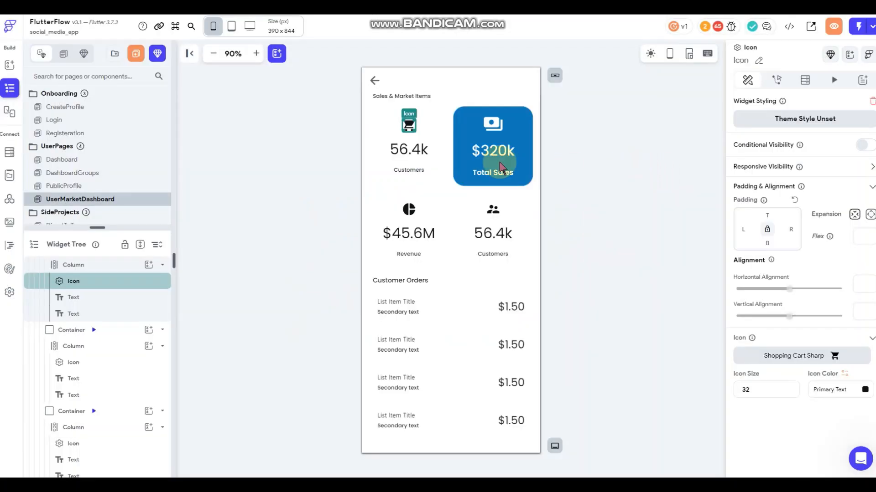
# Change the "Customers" label under the shopping cart card's figure to "Items for Sale"
pyautogui.click(411, 170)
pyautogui.moveTo(792, 158); pyautogui.dragTo(646, 155)
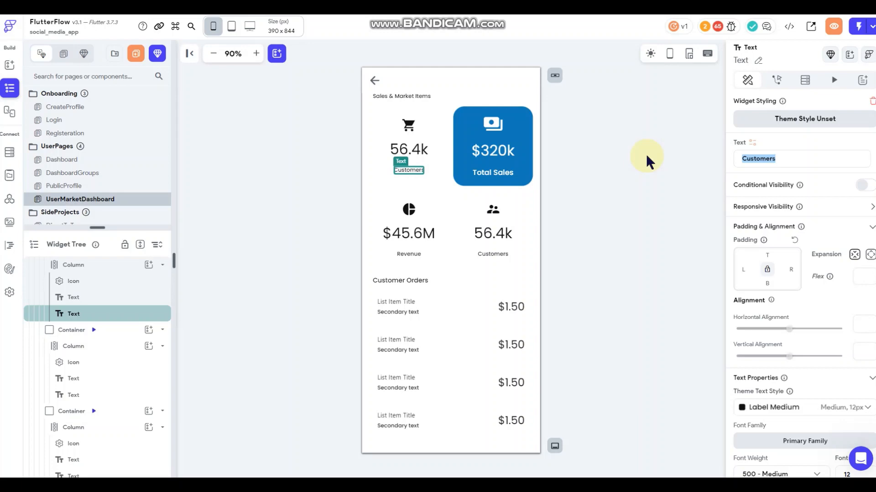
pyautogui.write('Items fo')
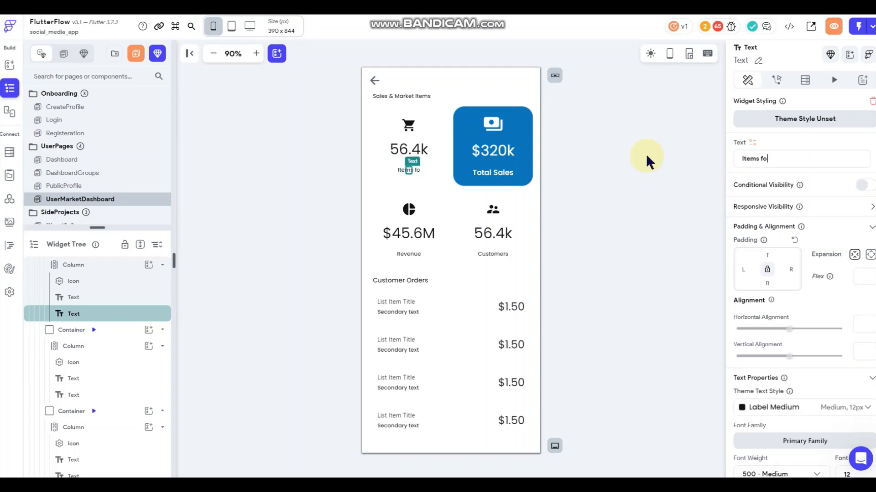
pyautogui.write('r Sle')
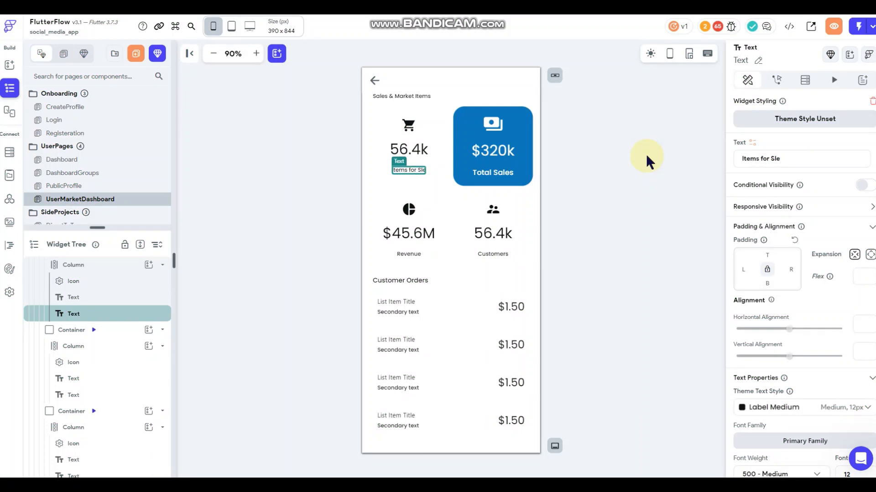
pyautogui.press('BackSpace')
pyautogui.press('BackSpace')
pyautogui.write('ale')
pyautogui.click(590, 200)
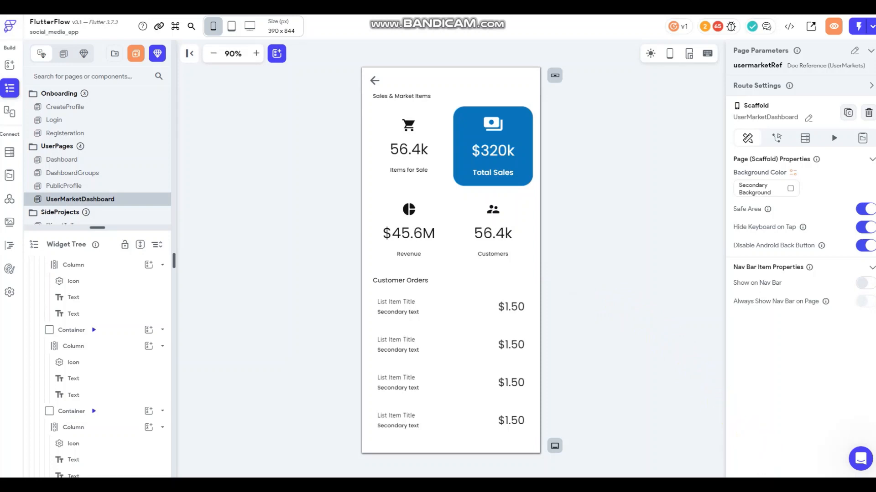
# Try "Total Revenue" as the label of the blue Total Sales card
pyautogui.click(493, 172)
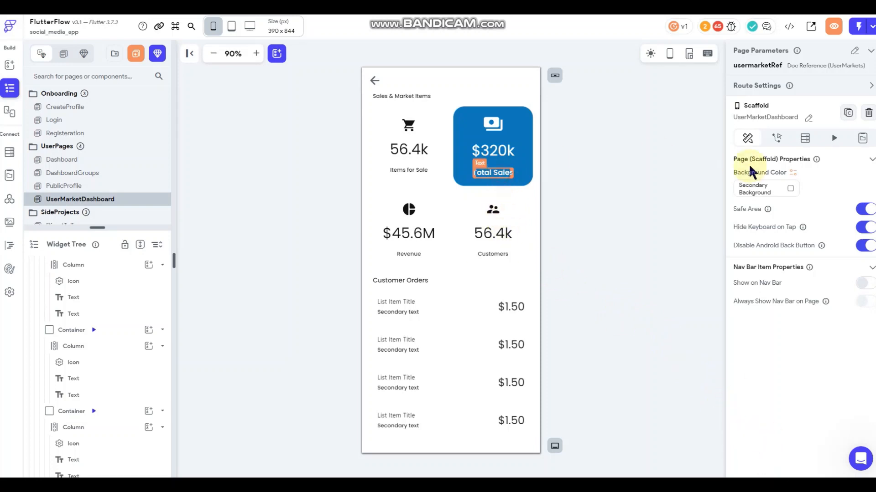
pyautogui.moveTo(775, 158); pyautogui.dragTo(758, 158)
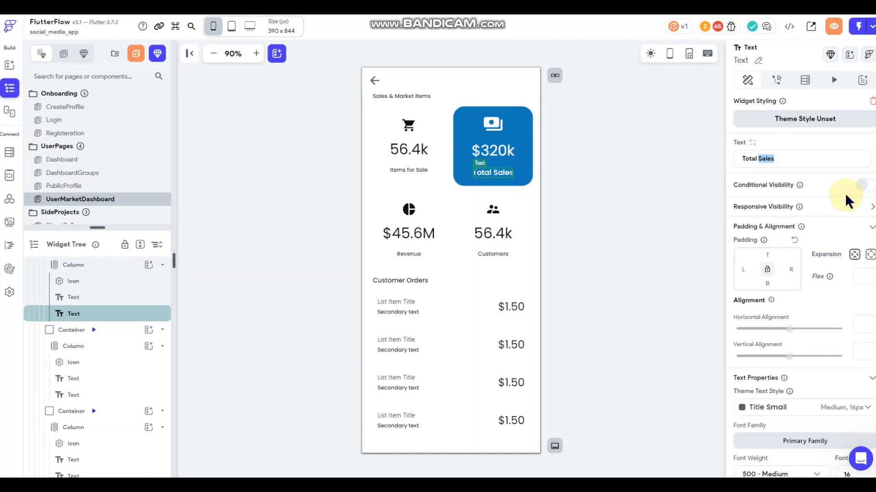
pyautogui.write('Revenue')
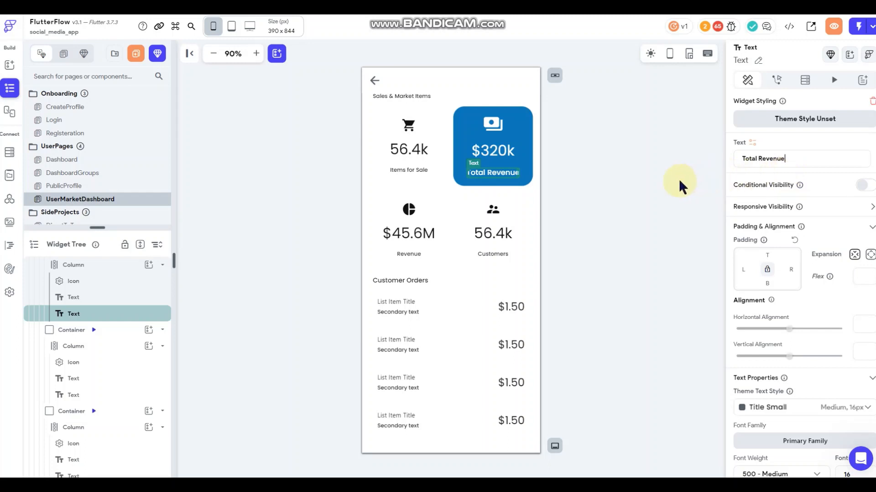
pyautogui.click(641, 179)
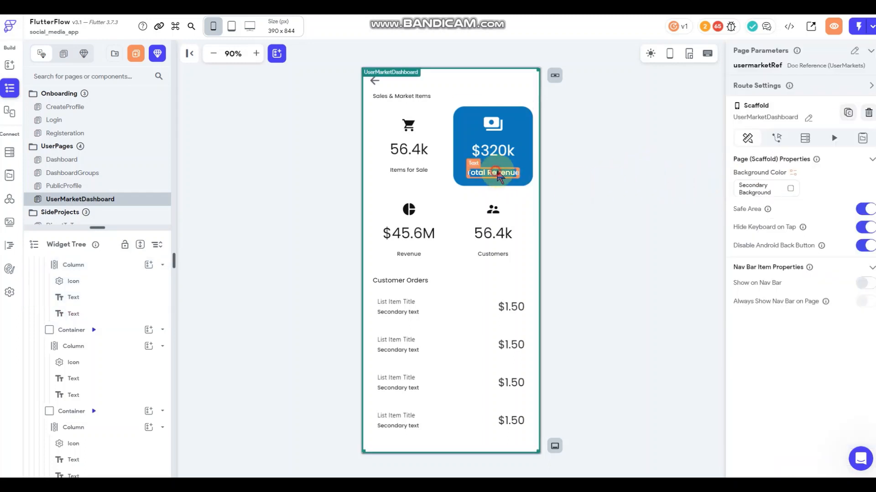
# Change the blue card's label back to "Total Sales"
pyautogui.click(493, 172)
pyautogui.click(796, 158)
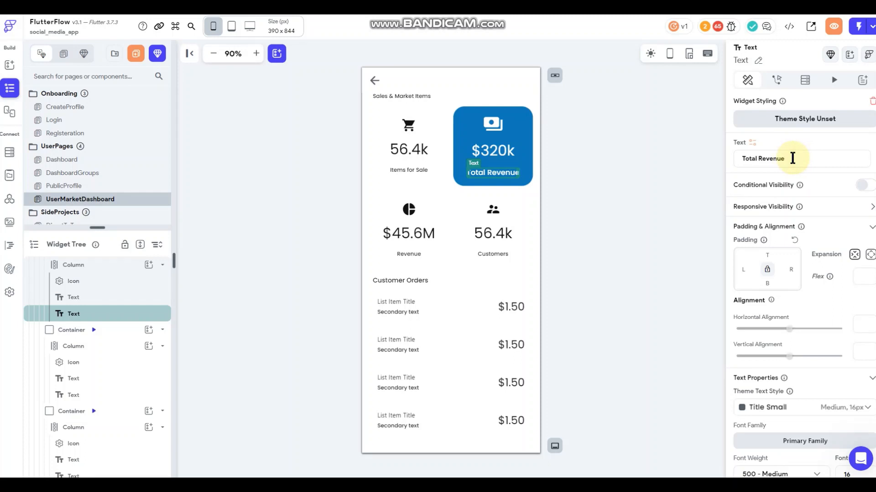
pyautogui.moveTo(792, 158); pyautogui.dragTo(757, 158)
pyautogui.write('Sales')
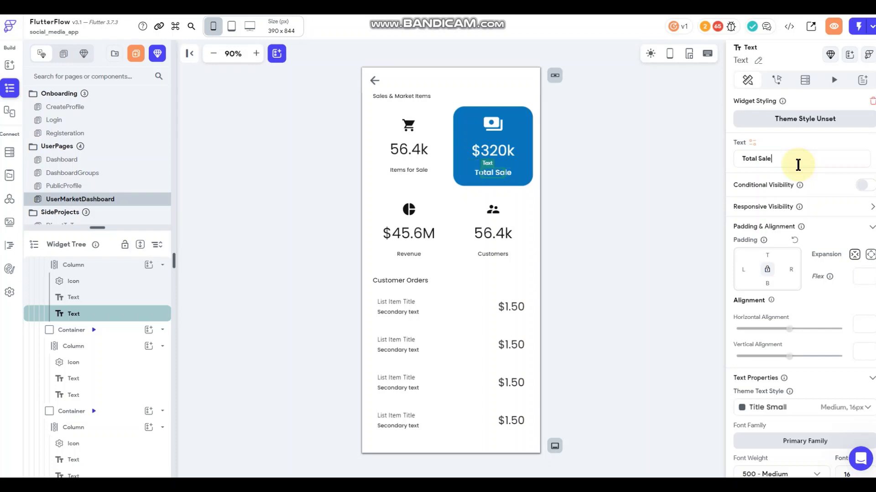
pyautogui.click(620, 179)
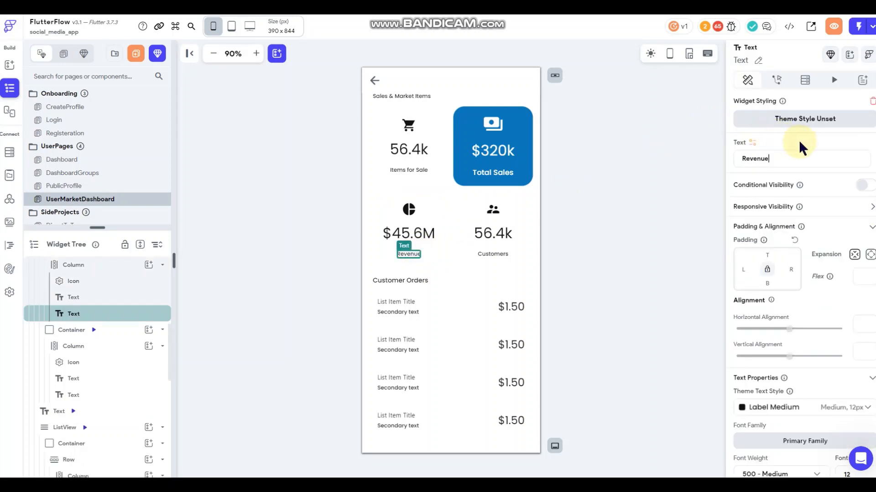
# Change the "Revenue" label under the $45.6M amount to "Items Sold"
pyautogui.moveTo(783, 156); pyautogui.dragTo(700, 160)
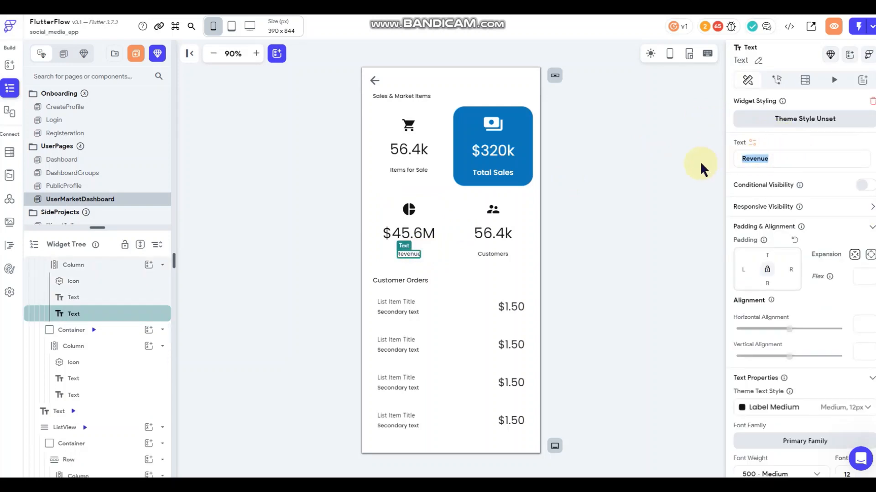
pyautogui.write('Items ')
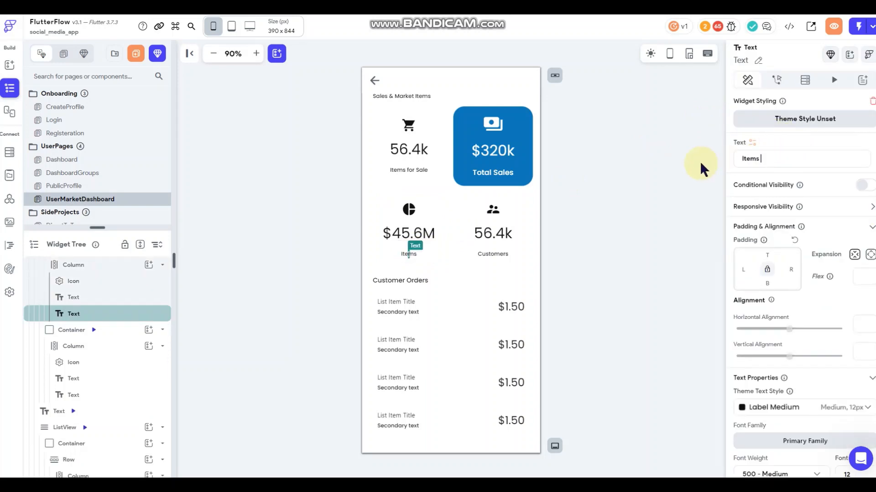
pyautogui.write('Sold')
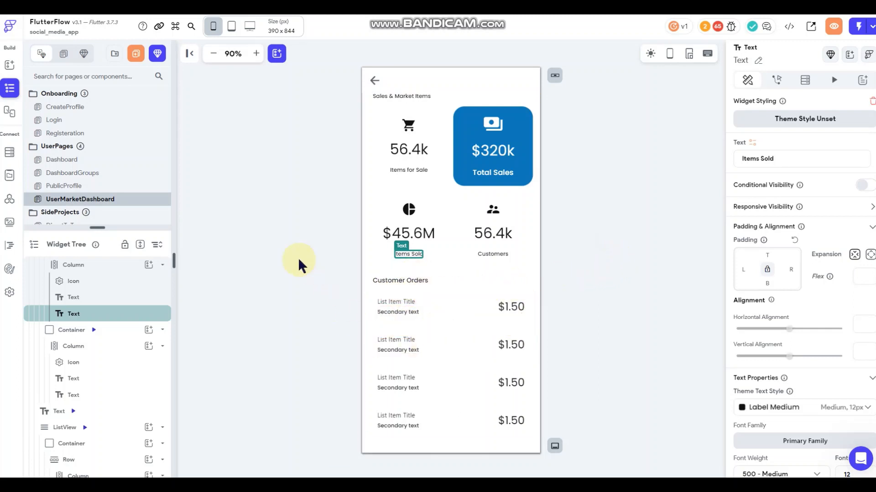
# Create a Firestore subcollection named "Customer_Orders" under the UserMarkets collection
pyautogui.click(9, 151)
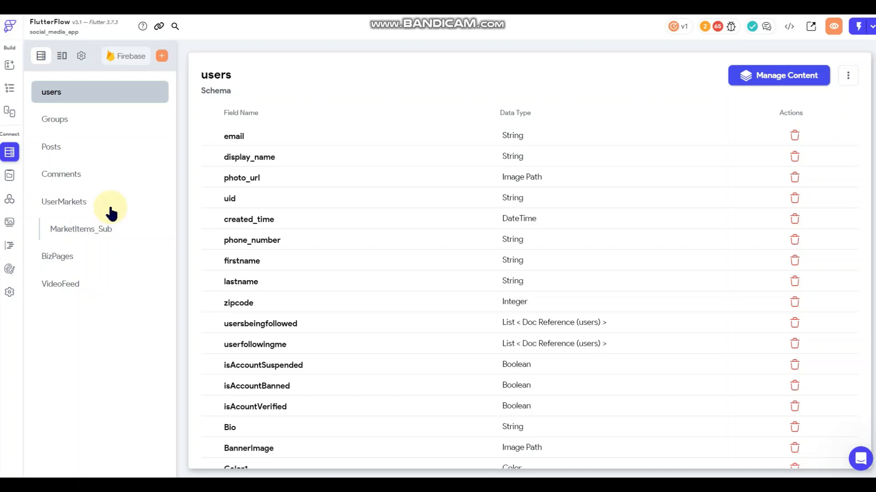
pyautogui.click(162, 55)
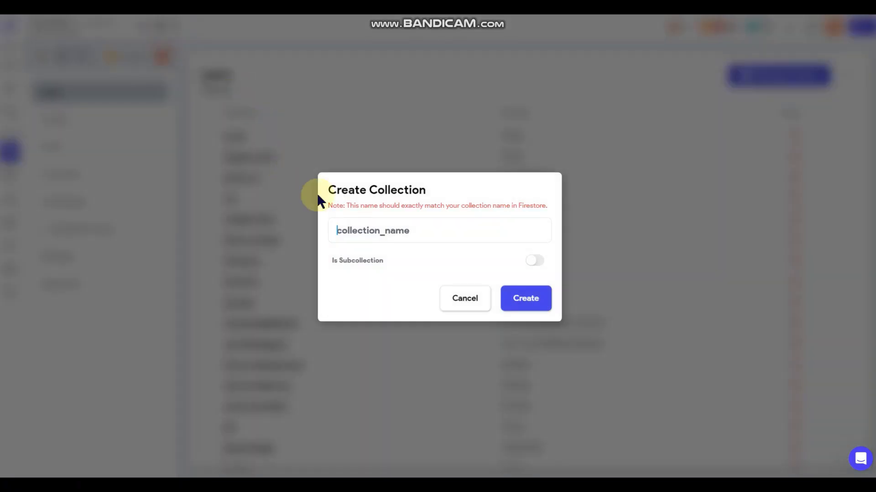
pyautogui.click(367, 227)
pyautogui.write('Customer_Or')
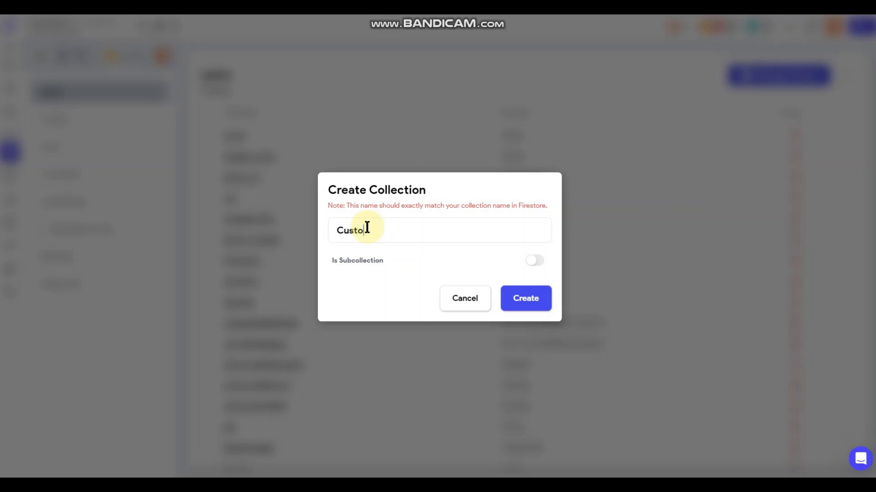
pyautogui.write('ders')
pyautogui.click(547, 267)
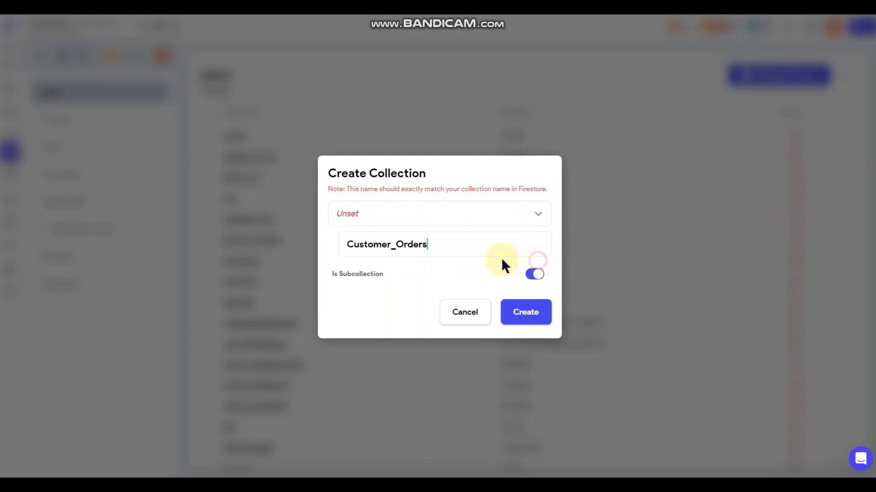
pyautogui.click(401, 223)
pyautogui.click(408, 313)
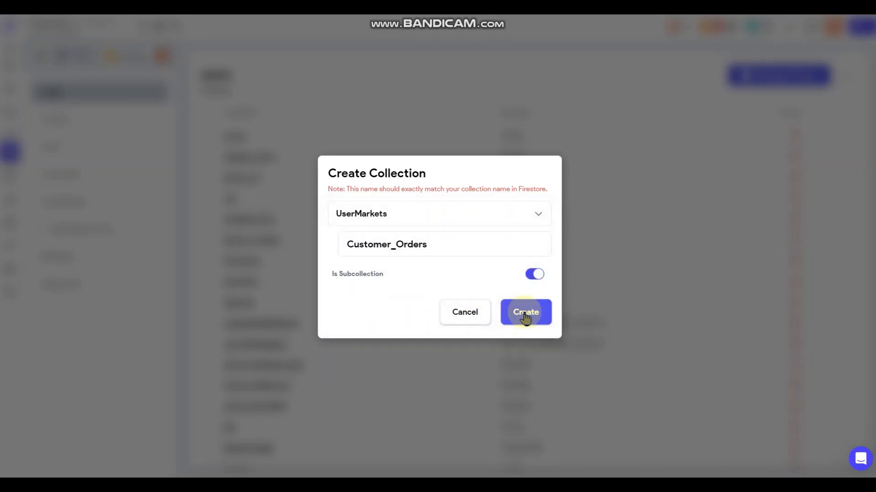
pyautogui.click(524, 315)
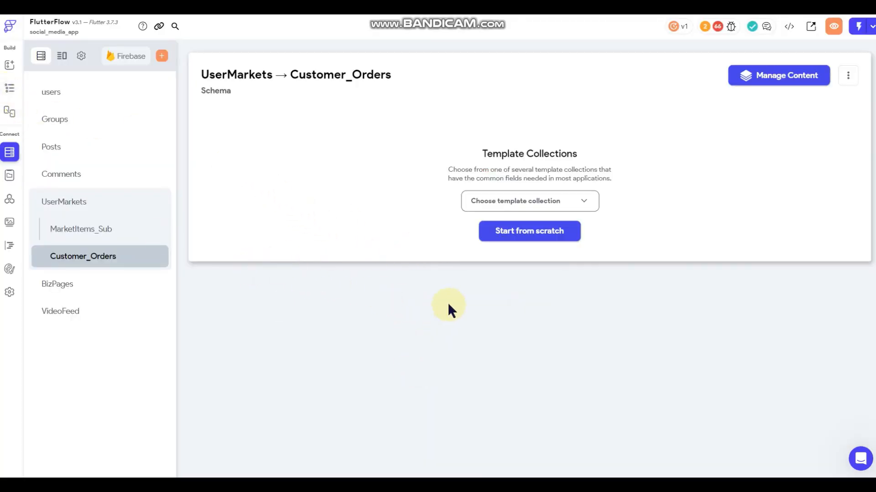
# Start the Customer_Orders schema from scratch and add a DateTime field named "DateOrdered"
pyautogui.click(502, 231)
pyautogui.click(338, 136)
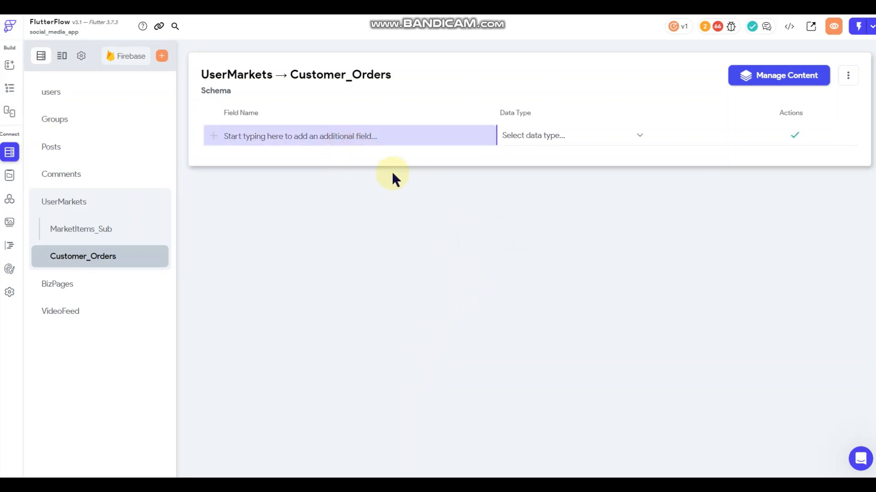
pyautogui.write('Date')
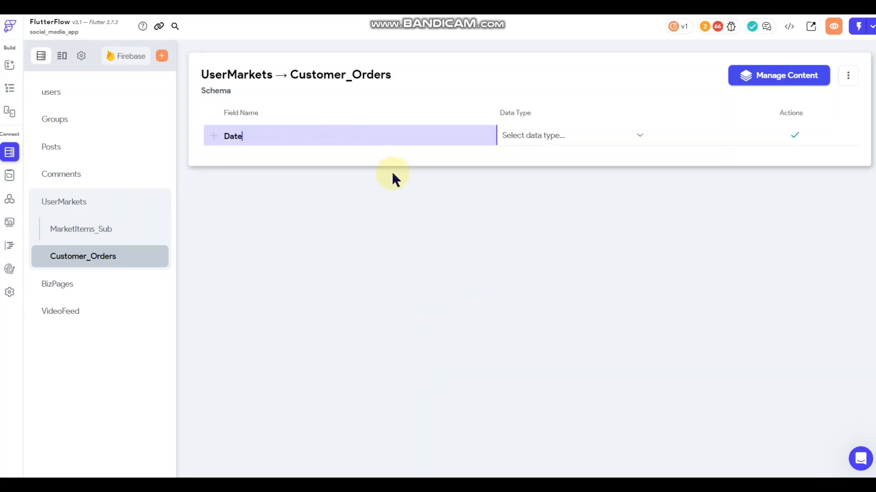
pyautogui.write('Ordered')
pyautogui.click(546, 137)
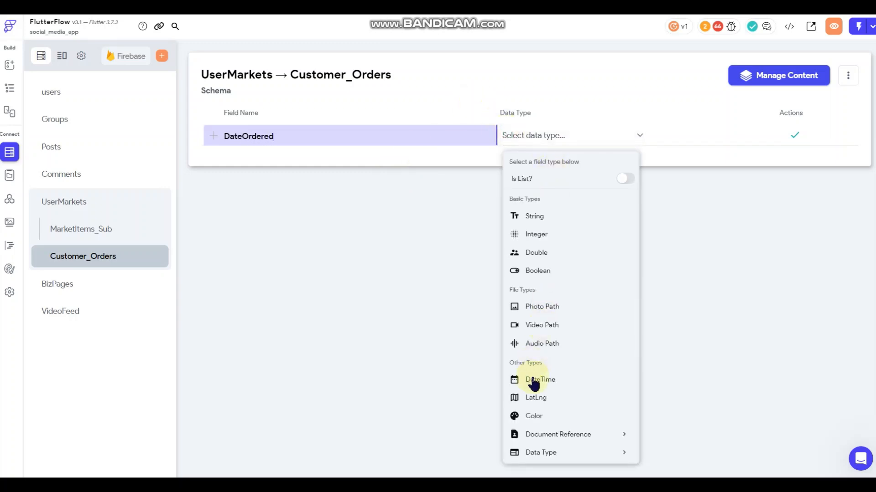
pyautogui.click(532, 383)
pyautogui.click(783, 137)
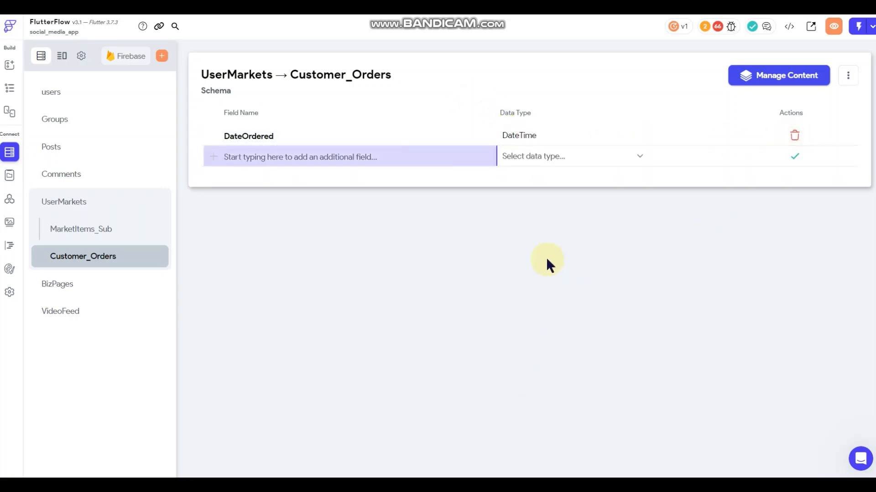
# Add a "Customer_Ref" field to Customer_Orders as a document reference to users
pyautogui.write('Custom')
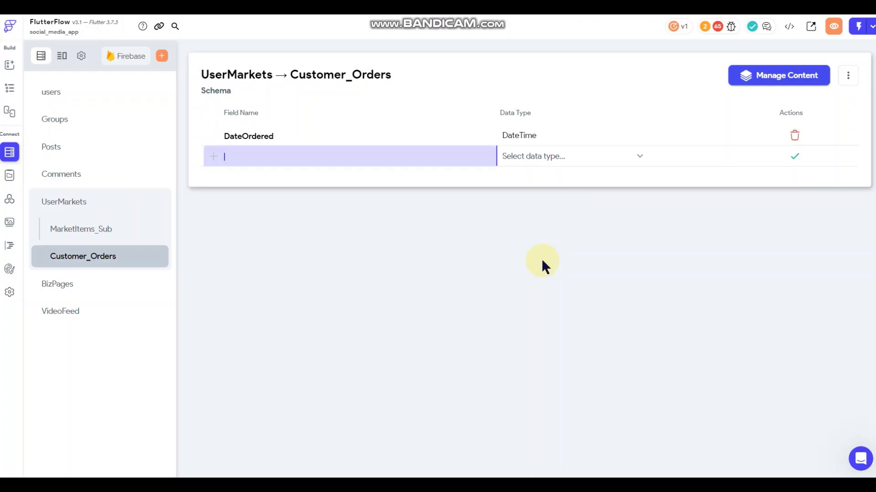
pyautogui.write('er_Ref')
pyautogui.click(559, 157)
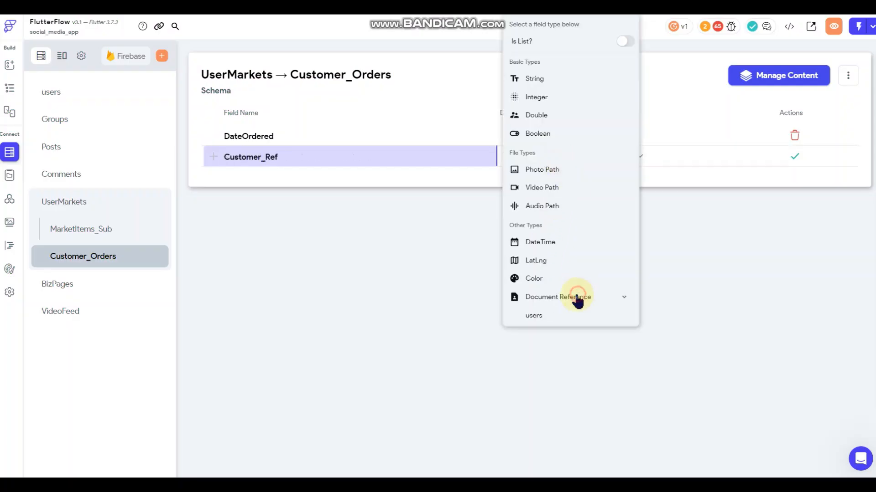
pyautogui.click(554, 314)
pyautogui.click(796, 155)
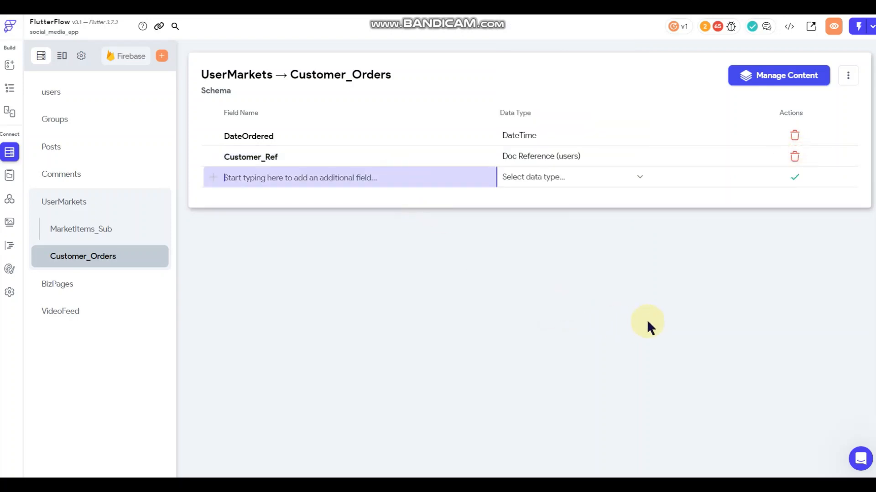
# Add an "Item_Ref" field to Customer_Orders as a document reference to MarketItems_Sub
pyautogui.click(371, 175)
pyautogui.write('Ite')
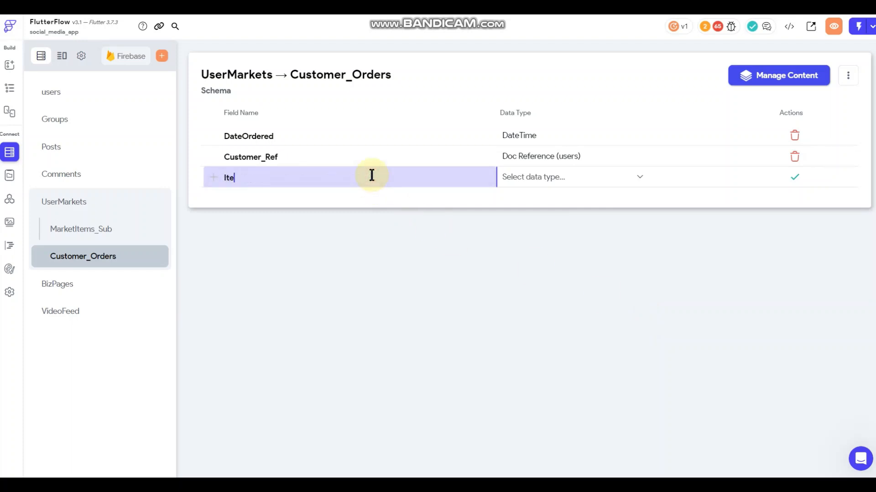
pyautogui.write('m_Ref')
pyautogui.click(550, 180)
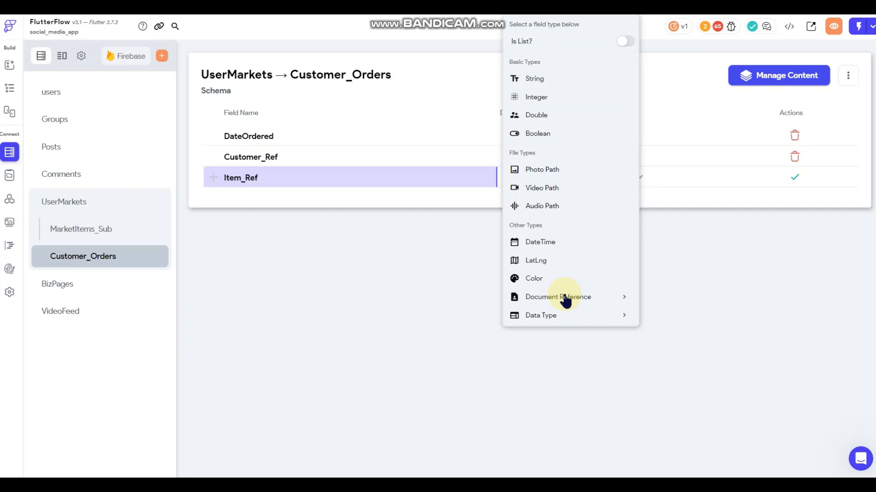
pyautogui.click(565, 300)
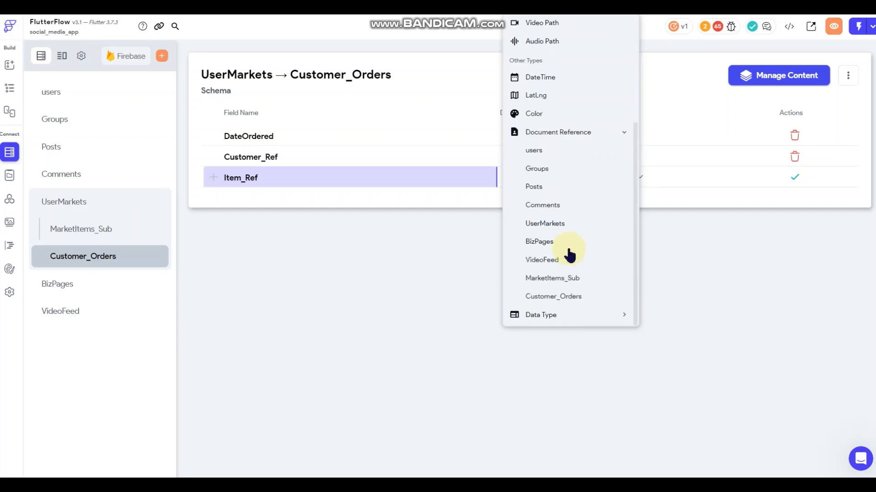
pyautogui.click(569, 279)
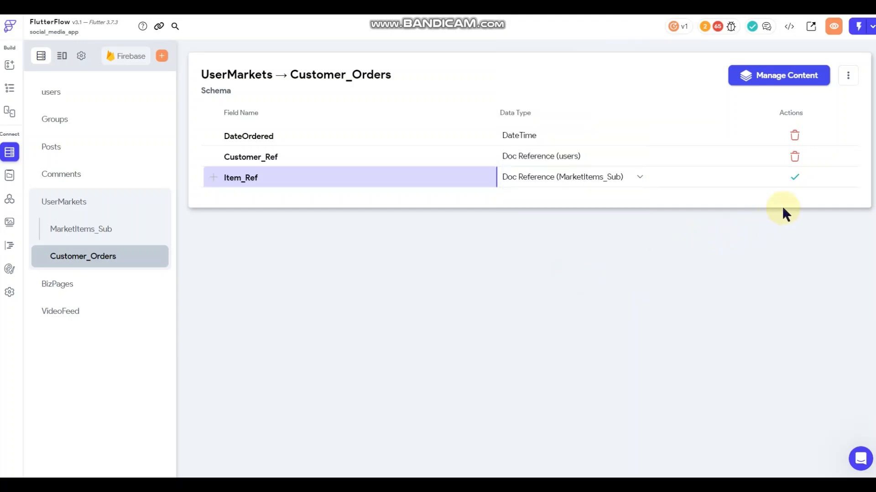
pyautogui.click(794, 182)
# Add a Boolean field named "OrderFulfilled" to the Customer_Orders subcollection
pyautogui.click(386, 197)
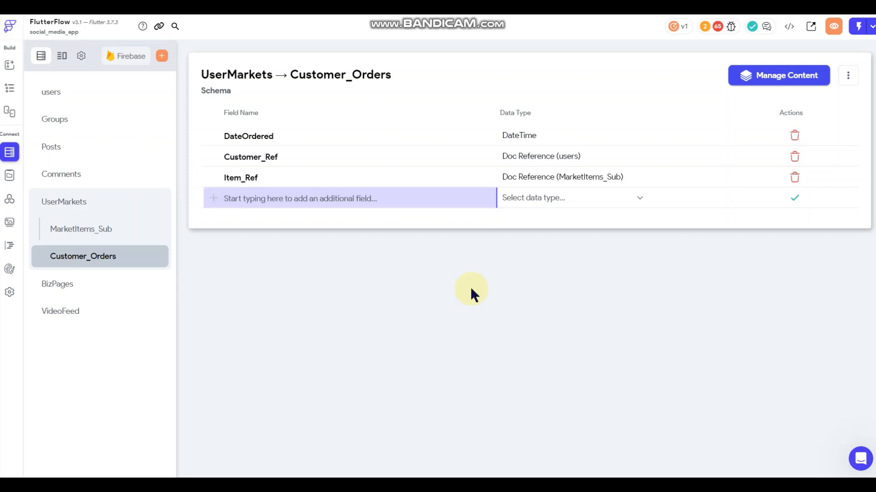
pyautogui.write('Order')
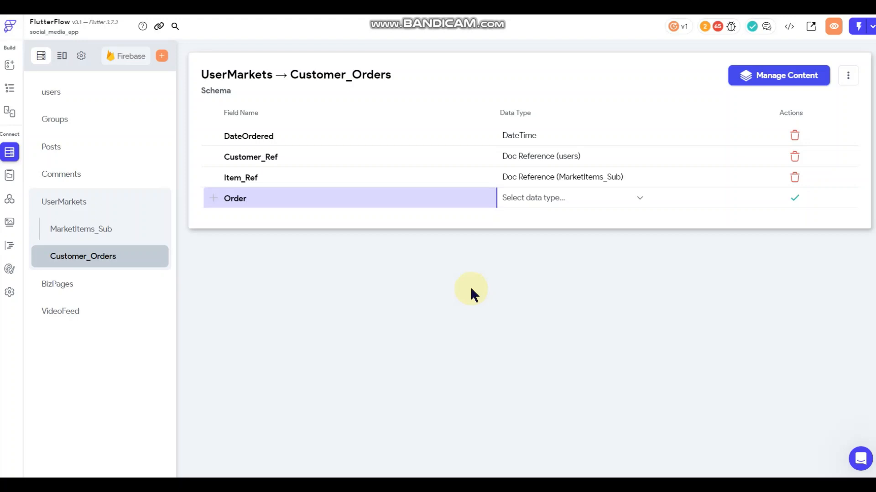
pyautogui.write('Fulfilled')
pyautogui.click(595, 206)
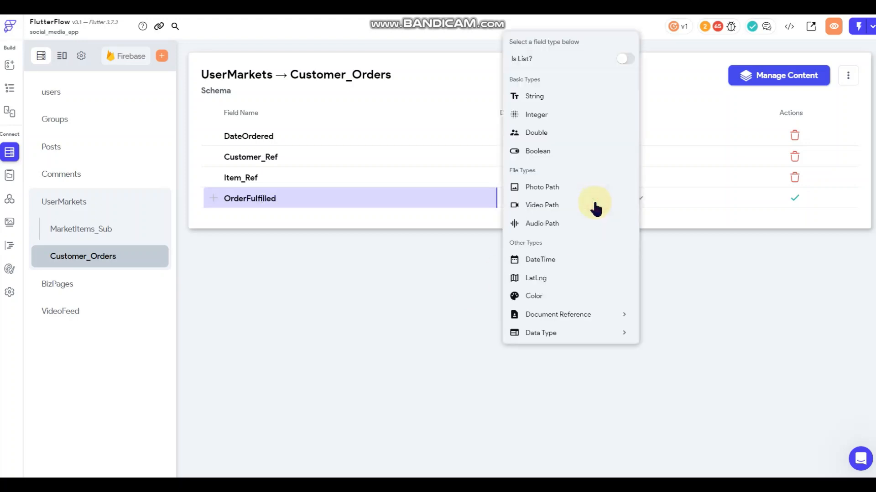
pyautogui.click(542, 155)
pyautogui.click(794, 197)
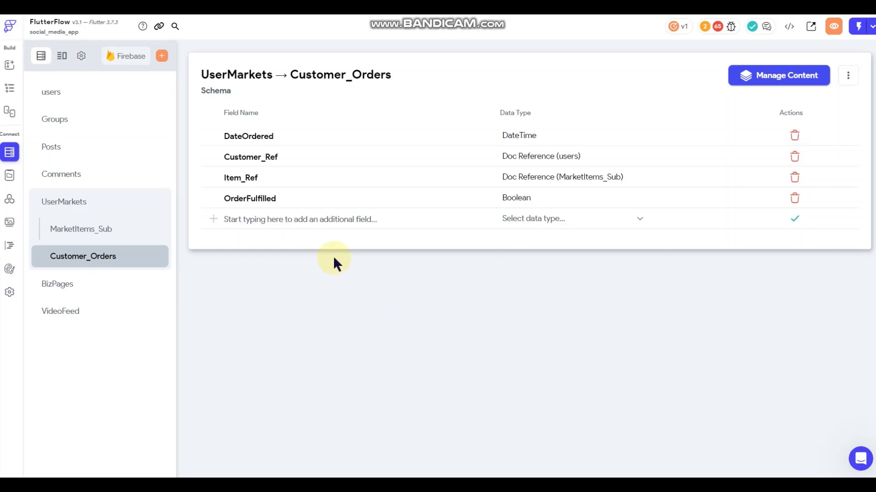
# Add an Integer field named "CustomerCount" to the UserMarkets collection
pyautogui.click(91, 203)
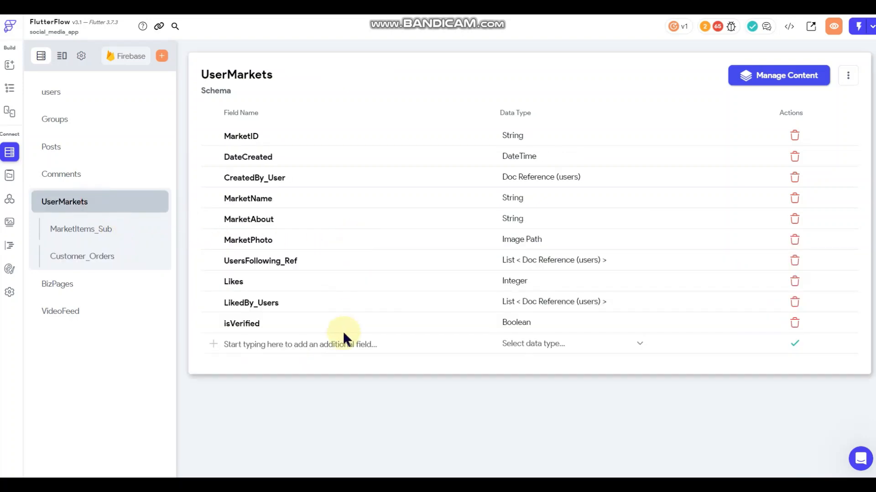
pyautogui.click(295, 348)
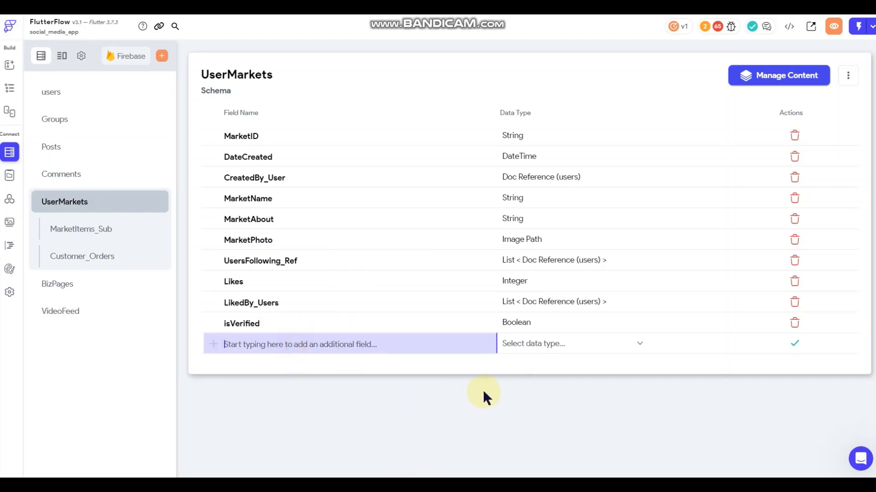
pyautogui.write('CustomerCount')
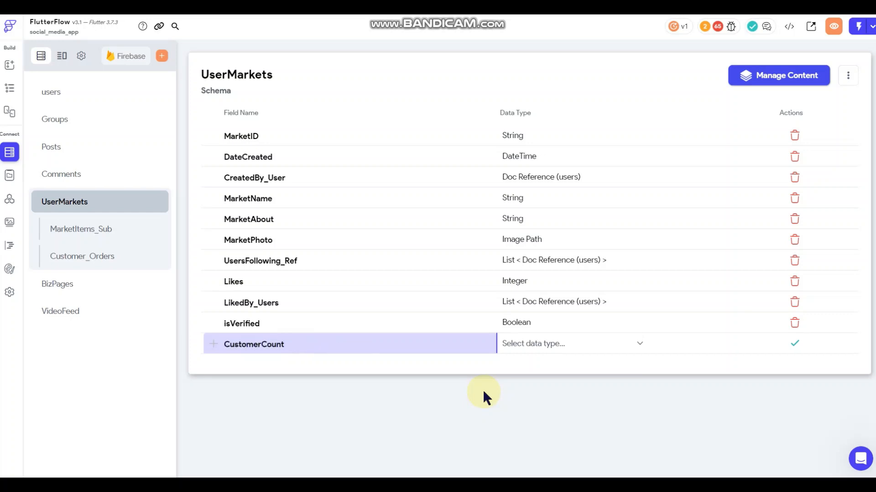
pyautogui.click(525, 347)
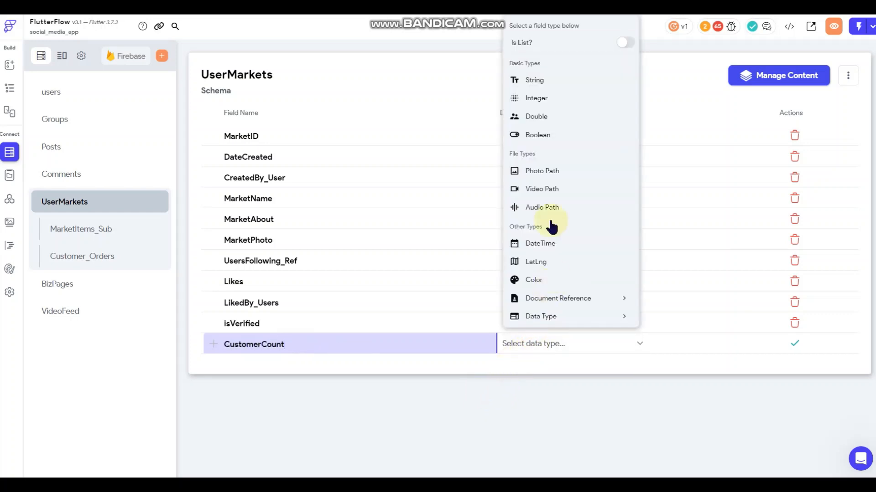
pyautogui.click(539, 97)
pyautogui.click(794, 347)
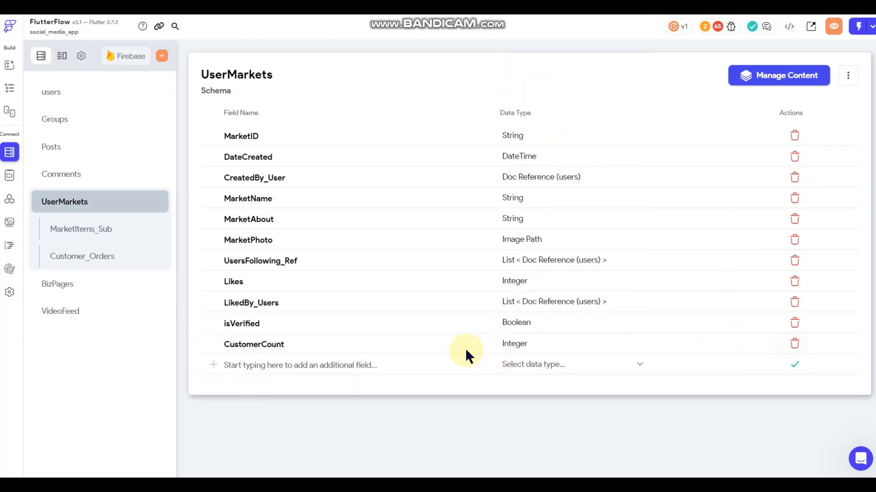
pyautogui.click(440, 357)
pyautogui.write('Order')
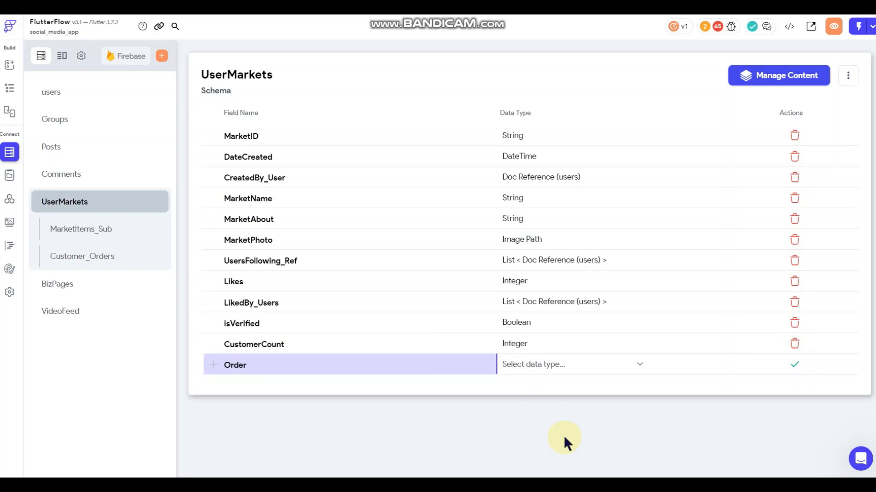
pyautogui.click(10, 89)
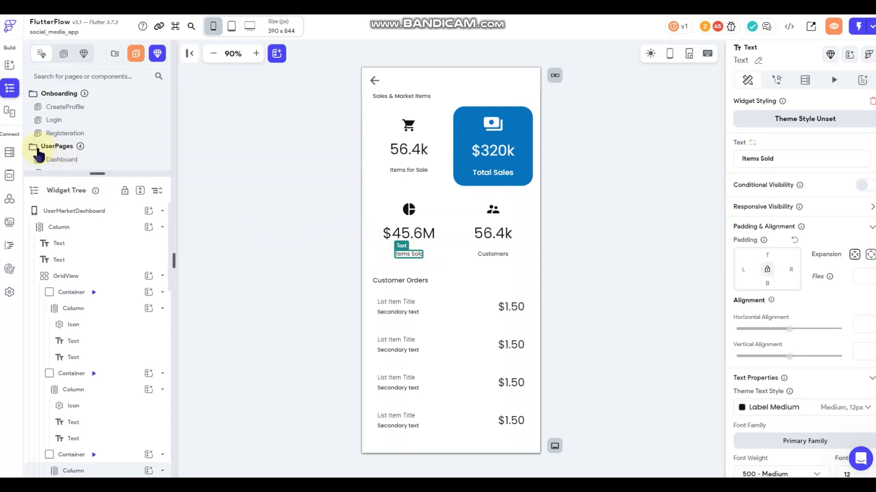
pyautogui.click(8, 155)
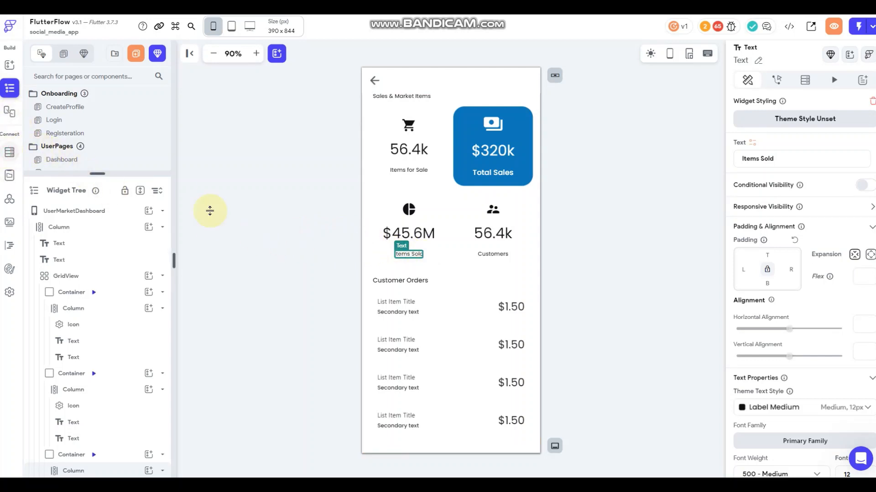
# Add an Integer field named "ItemsSold" to the UserMarkets collection and return to the UserMarketDashboard page
pyautogui.click(67, 209)
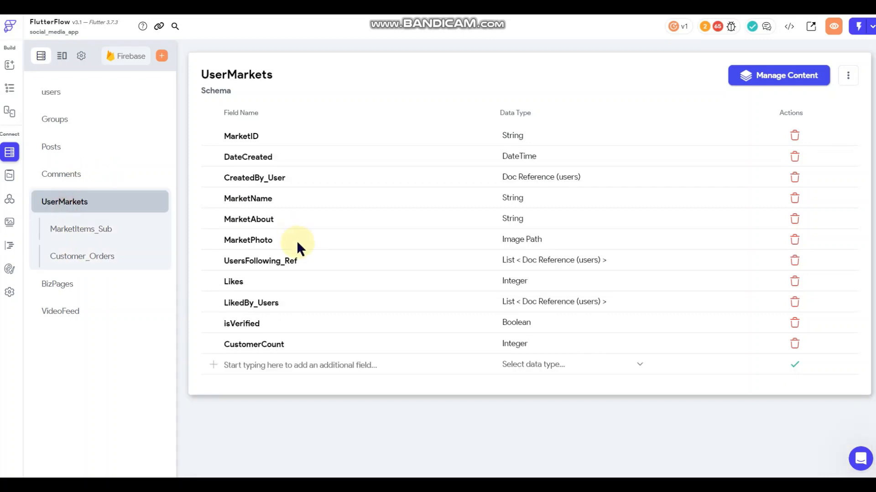
pyautogui.click(293, 359)
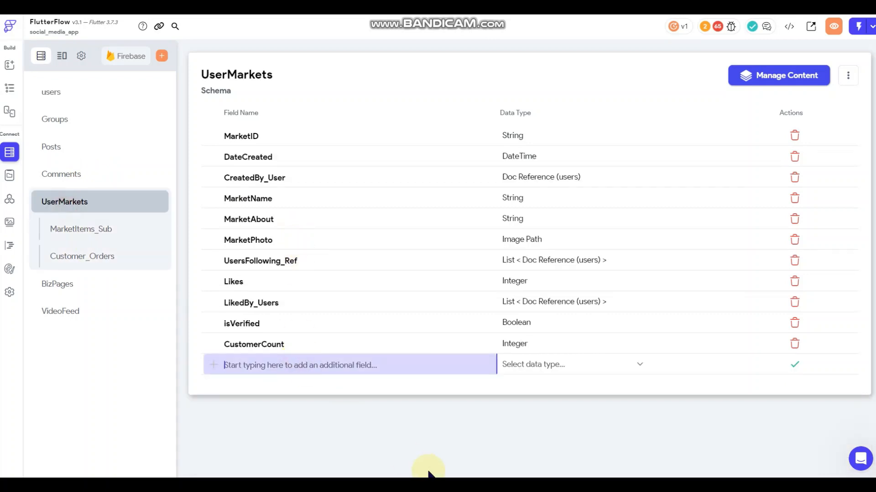
pyautogui.write('ItemsSold')
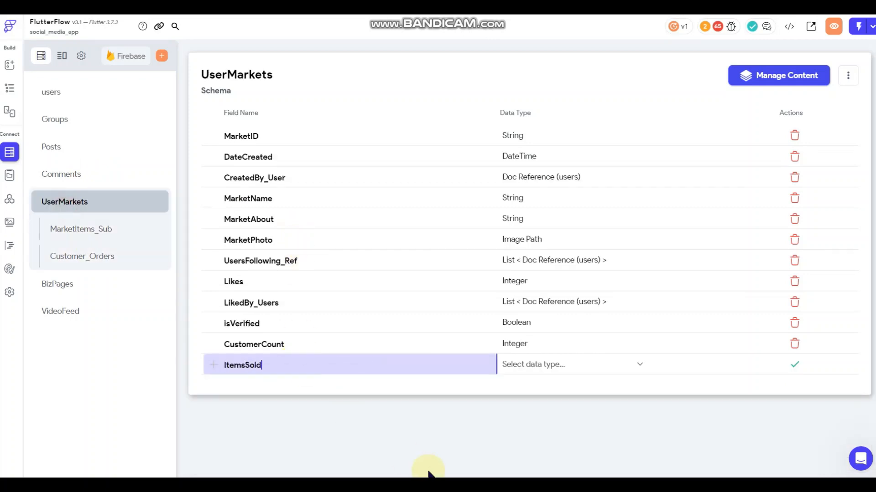
pyautogui.click(518, 364)
pyautogui.click(541, 120)
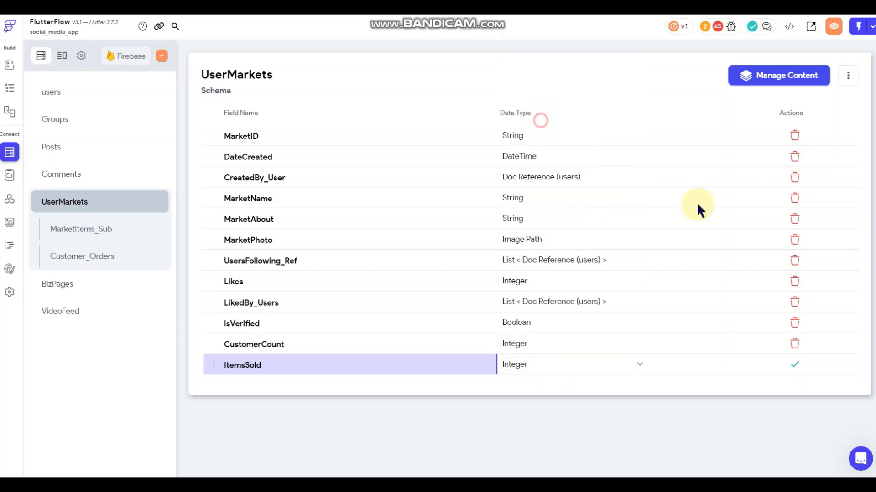
pyautogui.click(794, 364)
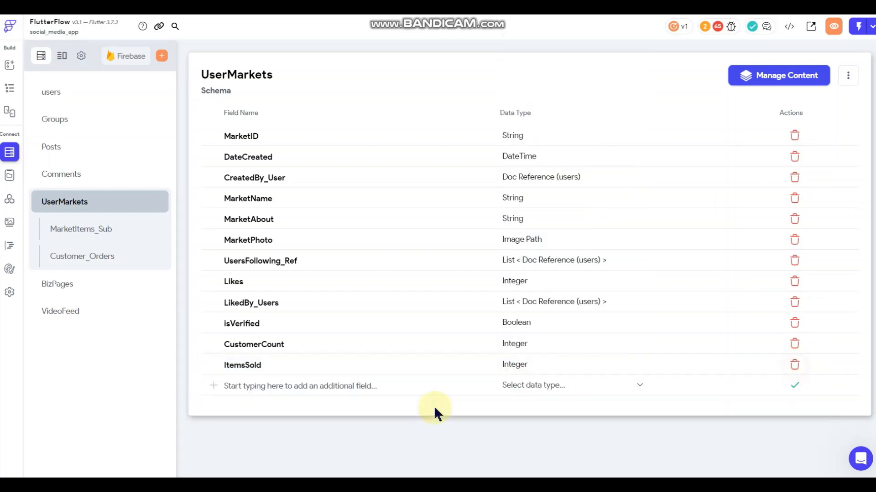
pyautogui.click(9, 89)
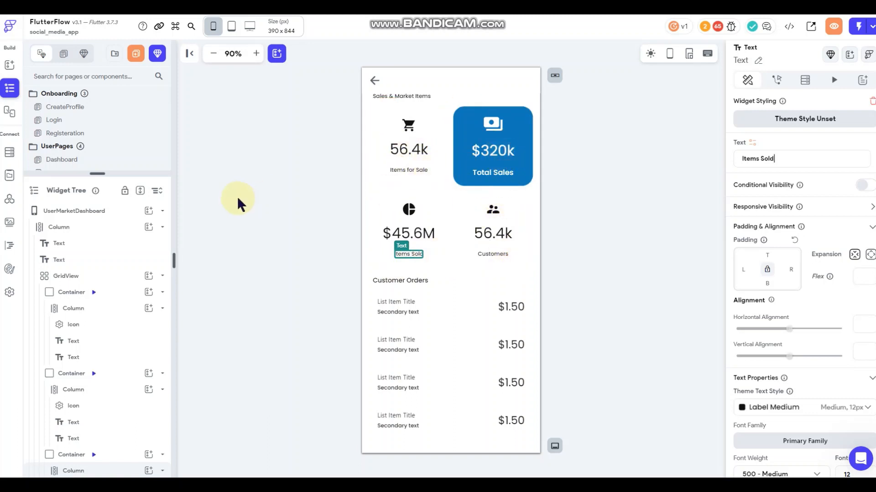
# Add a Double field named "TotalSales" to the UserMarkets collection
pyautogui.click(9, 152)
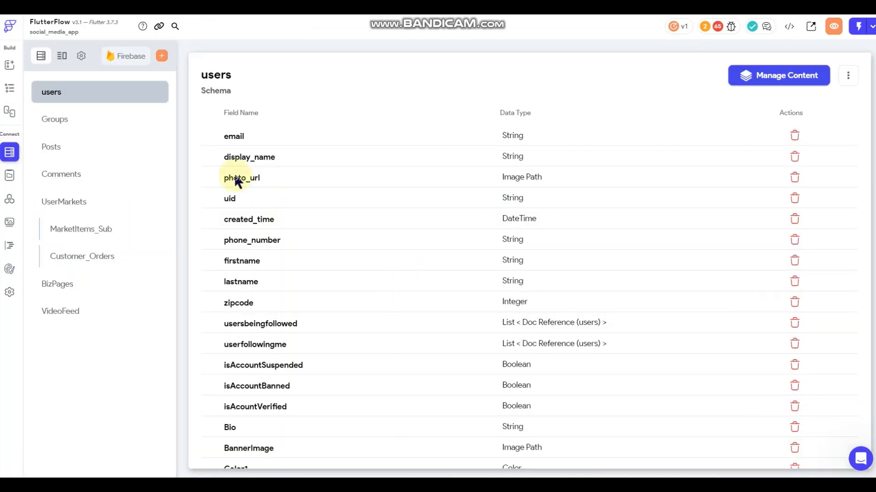
pyautogui.click(74, 204)
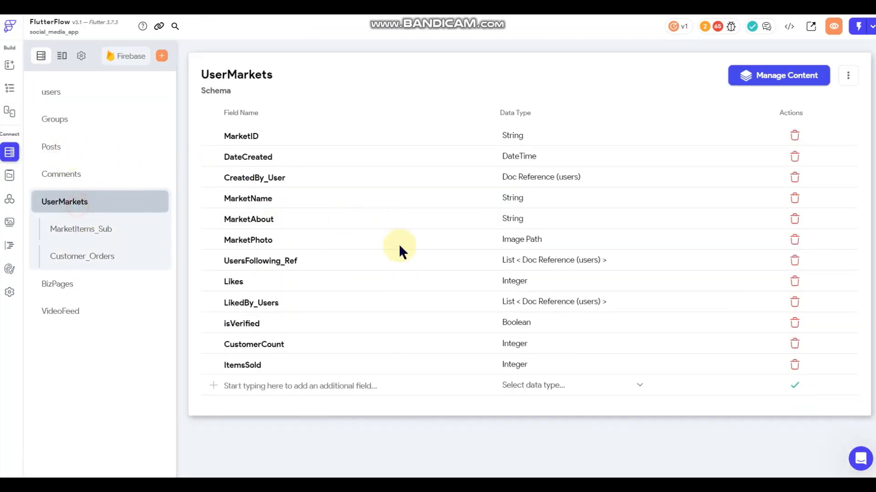
pyautogui.click(272, 386)
pyautogui.write('Tot')
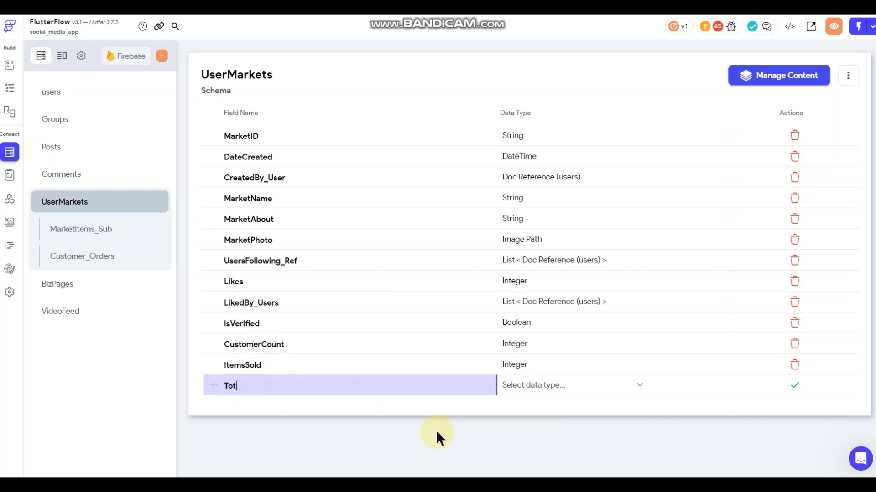
pyautogui.write('alSales')
pyautogui.click(530, 386)
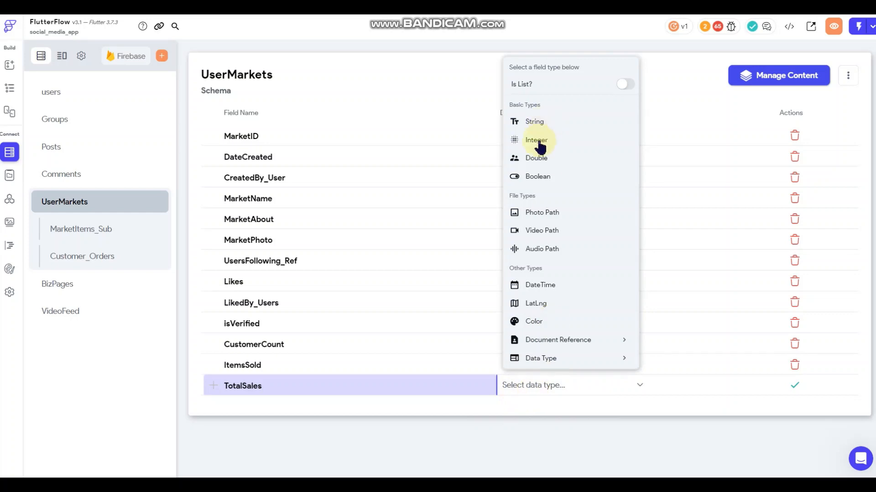
pyautogui.click(537, 159)
pyautogui.click(795, 388)
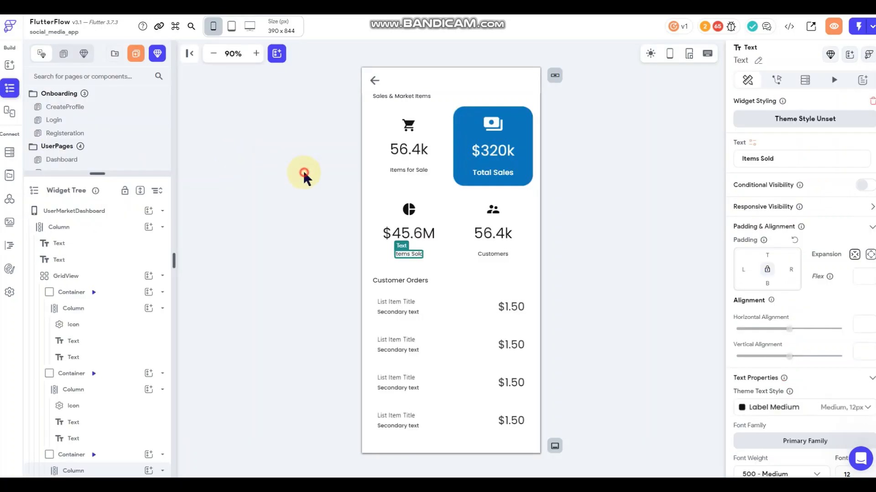
# Add a Document from Reference backend query to the UserMarketDashboard page for the UserMarkets collection, using the usermarketRef page parameter
pyautogui.click(303, 172)
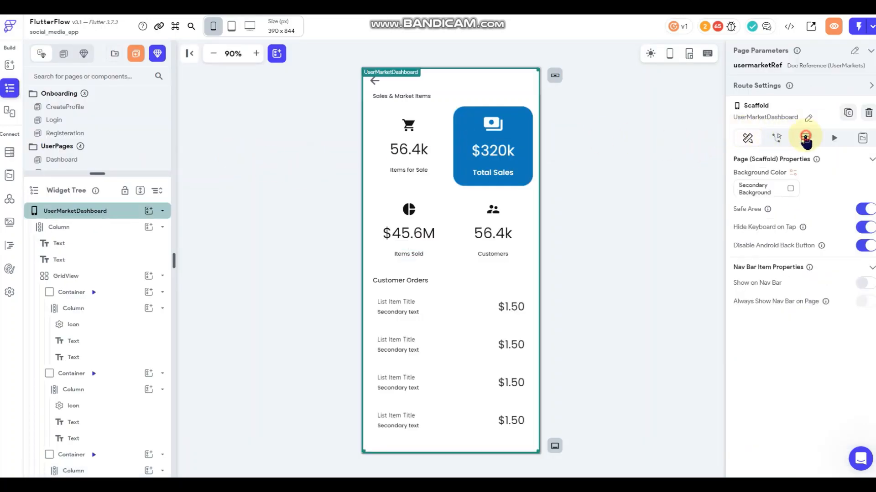
pyautogui.click(805, 138)
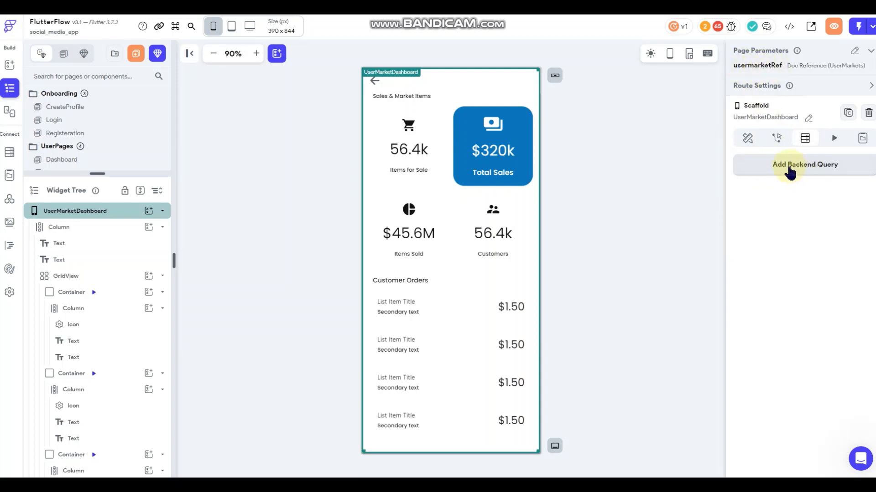
pyautogui.click(797, 176)
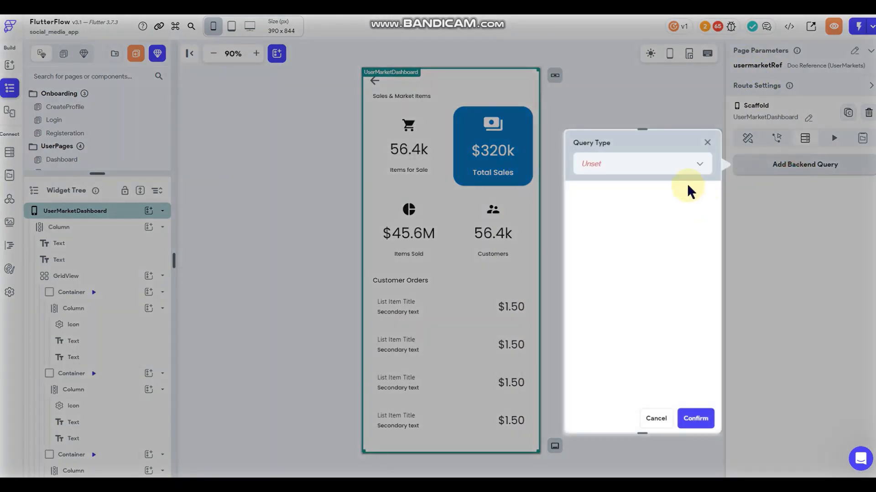
pyautogui.click(608, 196)
pyautogui.click(635, 231)
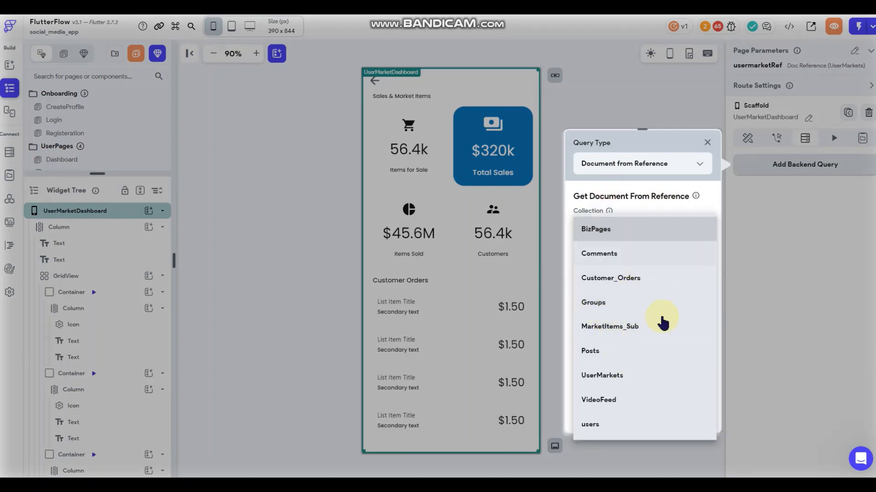
pyautogui.click(623, 381)
pyautogui.click(628, 261)
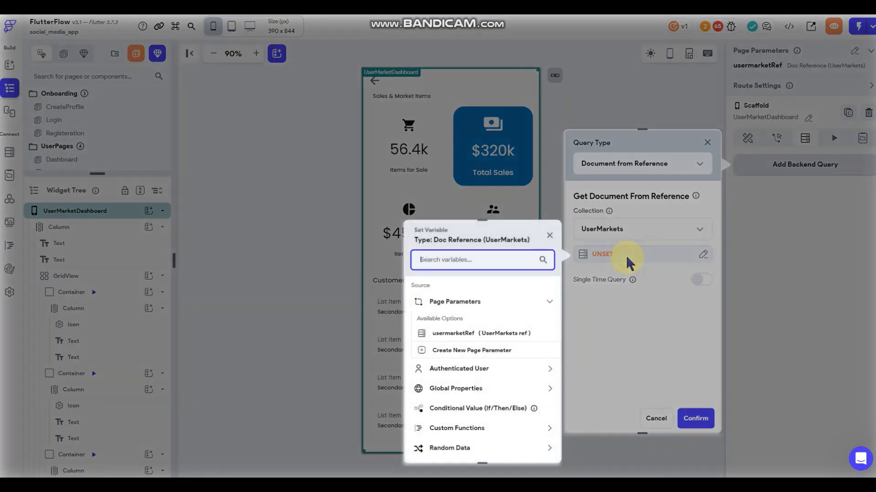
pyautogui.click(460, 333)
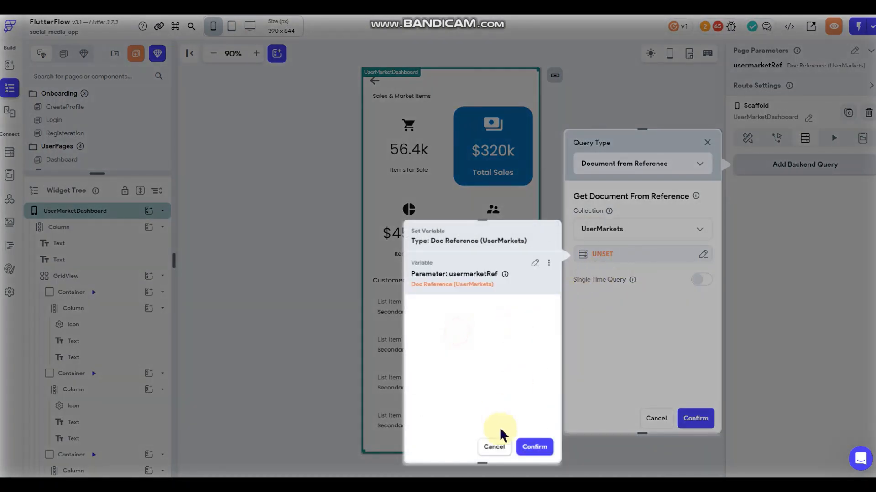
pyautogui.click(535, 447)
pyautogui.click(694, 417)
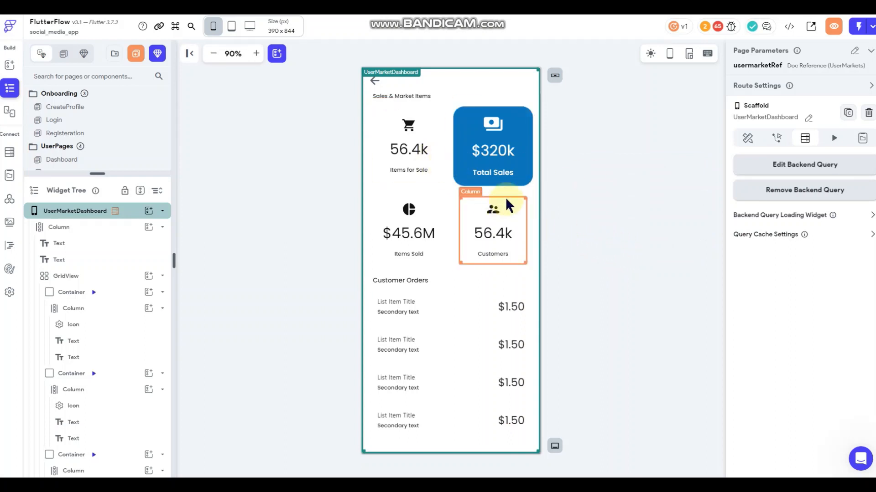
# Bind the amount text on the Total Sales card to the TotalSales field of the UserMarkets document
pyautogui.click(492, 151)
pyautogui.click(752, 142)
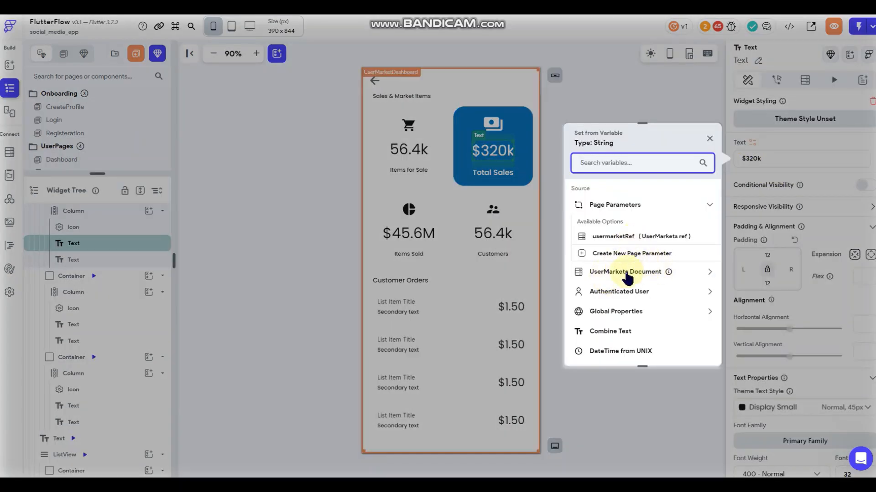
pyautogui.click(634, 272)
pyautogui.scroll(-3, 663, 276)
pyautogui.scroll(-2, 664, 276)
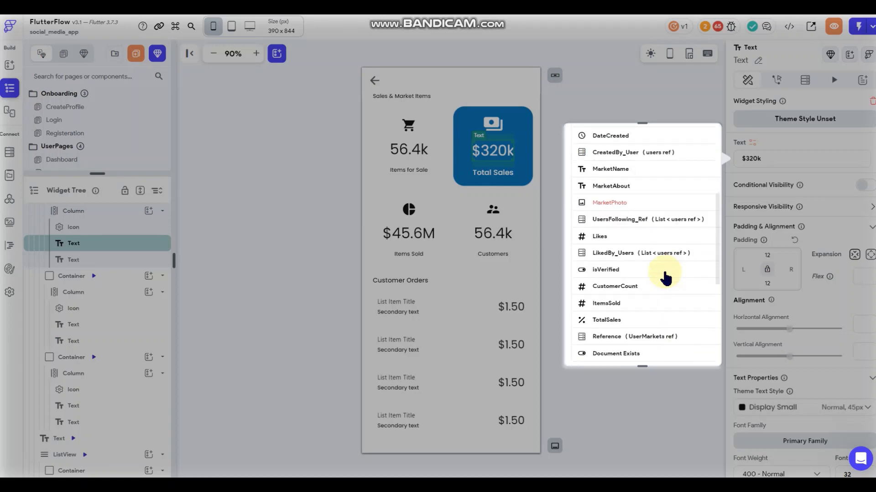
pyautogui.click(607, 319)
# Apply a Decimal number format to the TotalSales variable with Period for Decimal as the decimal type
pyautogui.click(639, 261)
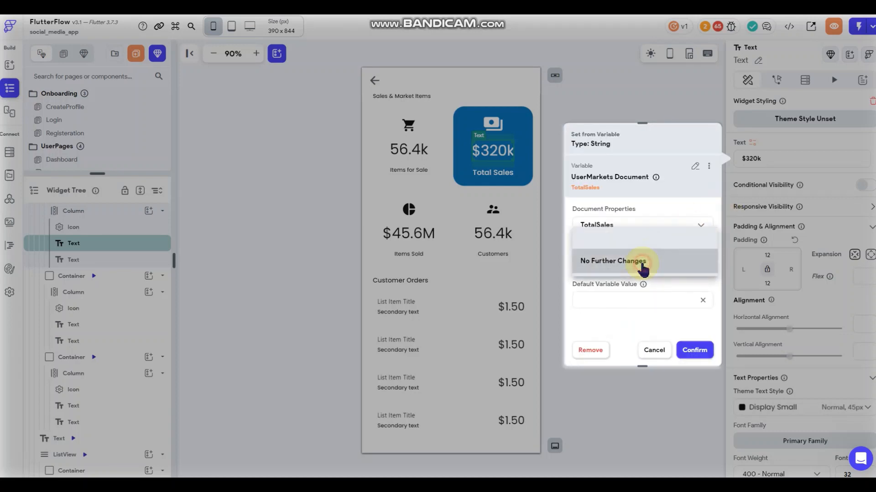
pyautogui.click(630, 237)
pyautogui.click(643, 280)
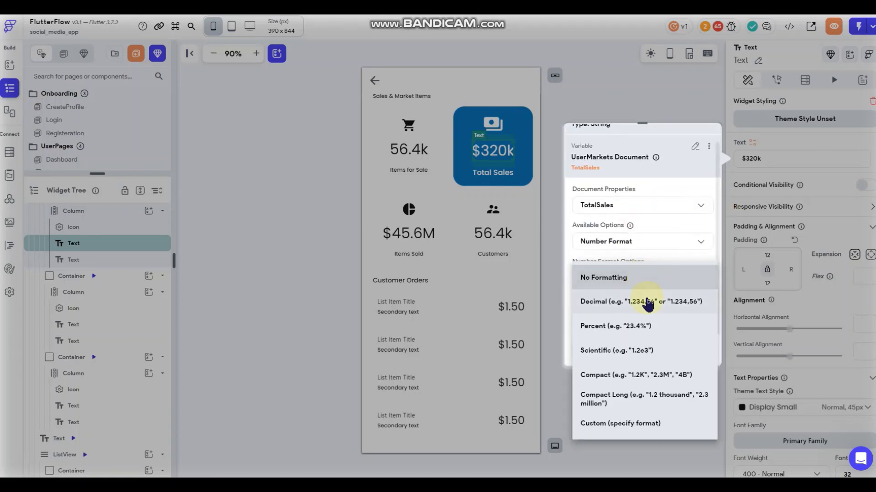
pyautogui.click(645, 302)
pyautogui.click(648, 230)
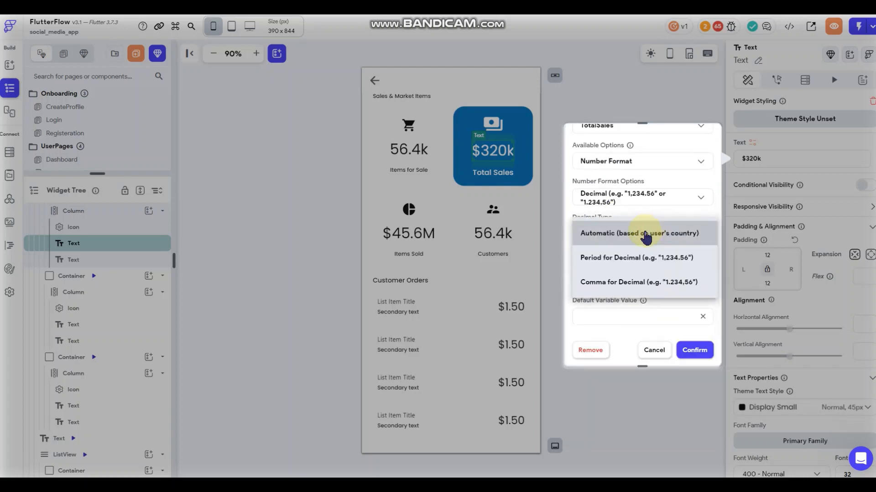
pyautogui.click(636, 263)
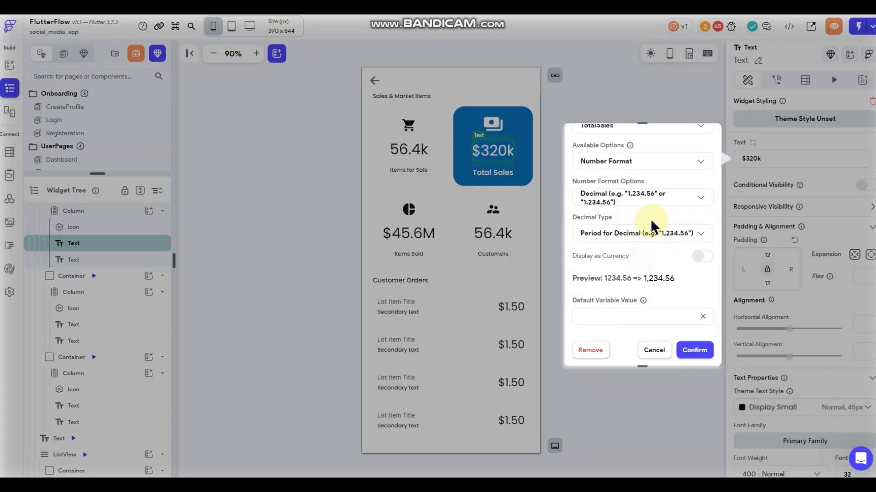
# Display the TotalSales variable as currency with the "$" symbol and a default value of 0.00
pyautogui.click(702, 256)
pyautogui.click(612, 288)
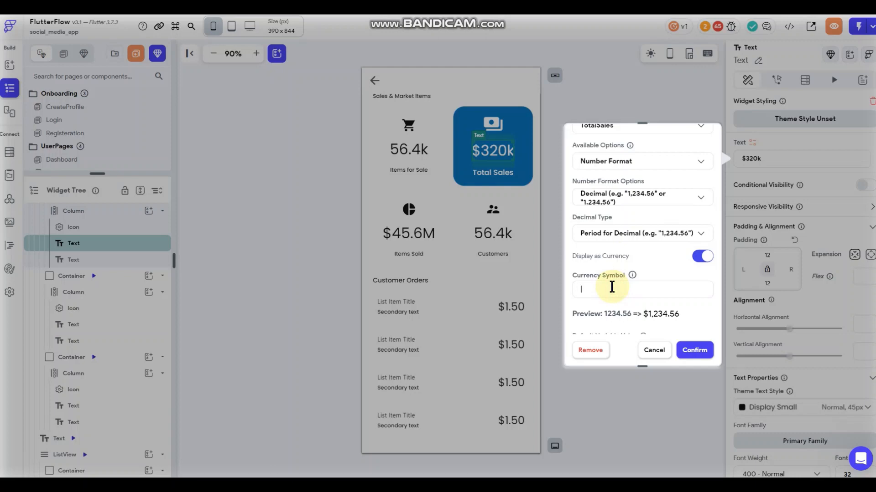
pyautogui.write('$')
pyautogui.scroll(-1, 652, 257)
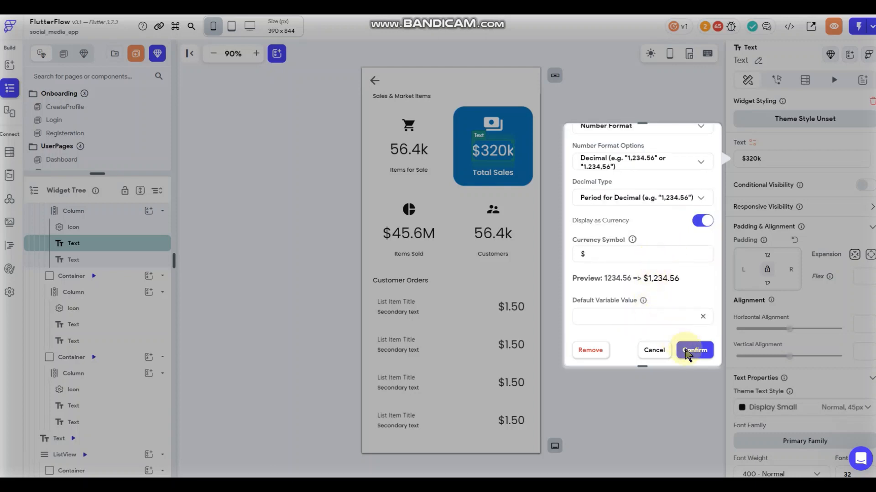
pyautogui.click(608, 319)
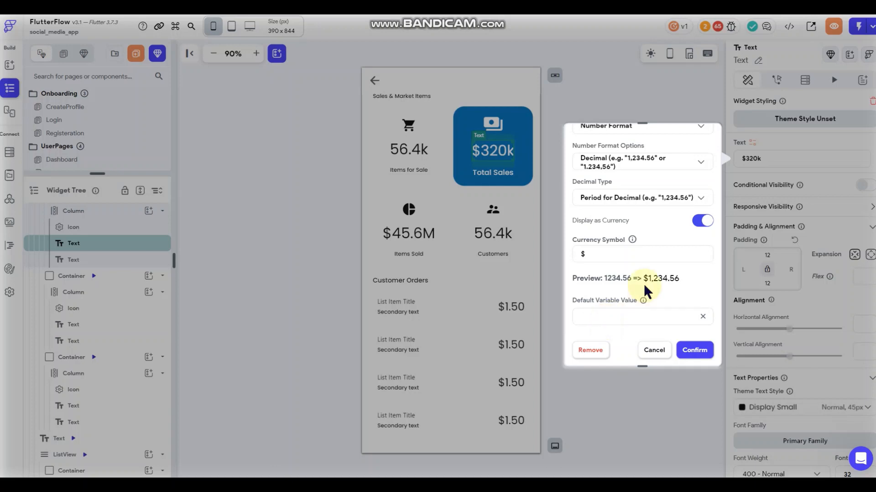
pyautogui.write('0.00')
pyautogui.click(694, 350)
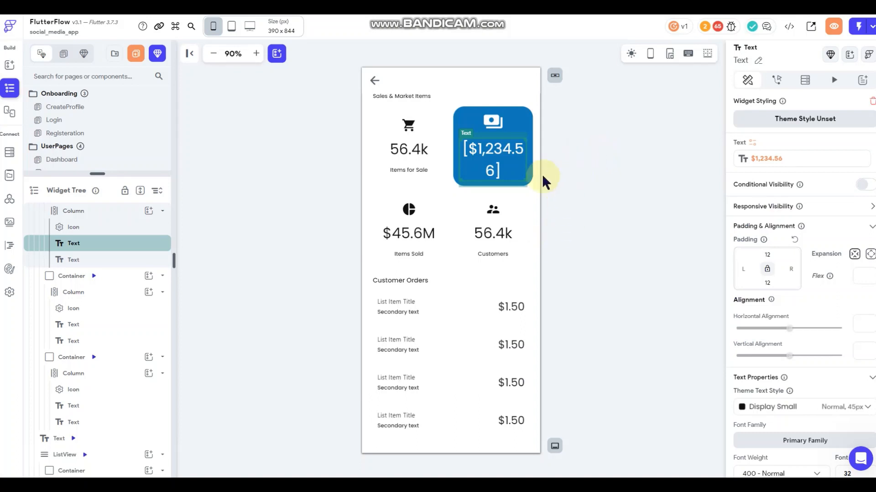
# Set the Total Sales amount text to font size 28 and turn on Auto Size
pyautogui.scroll(-2, 796, 376)
pyautogui.scroll(-1, 796, 376)
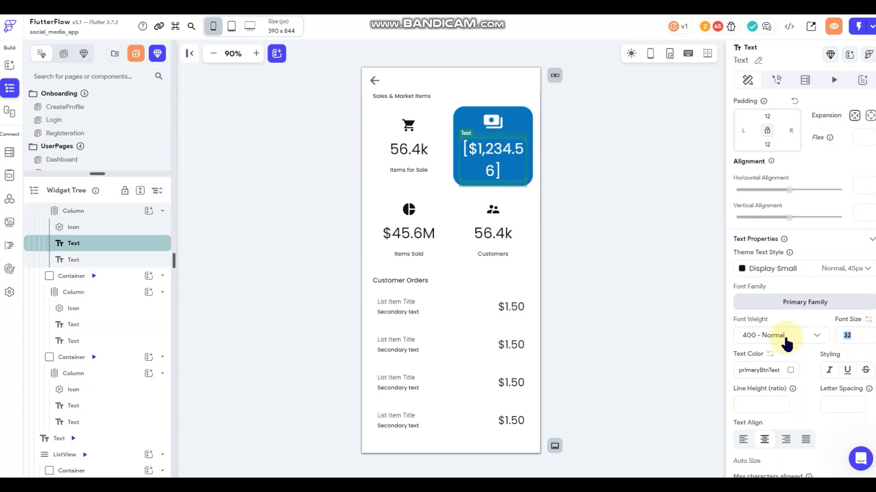
pyautogui.write('28')
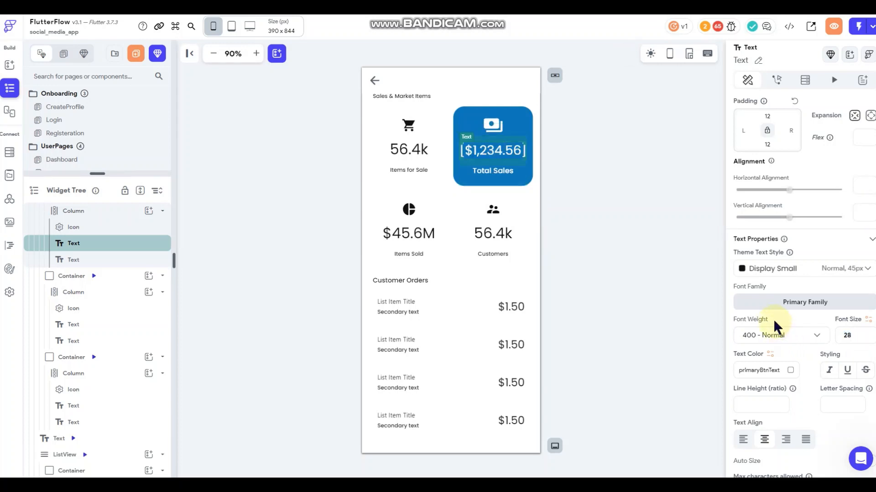
pyautogui.scroll(-4, 787, 284)
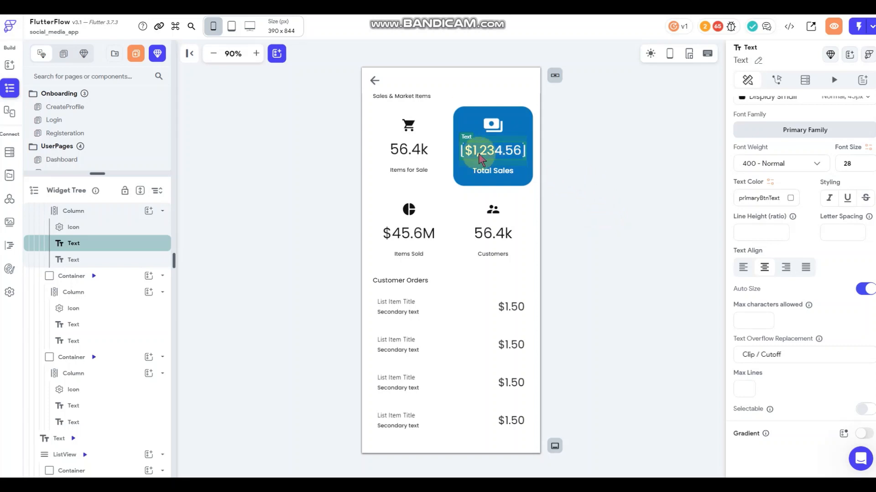
# Set the font size of the value text above "Items for Sale" to 28
pyautogui.click(409, 152)
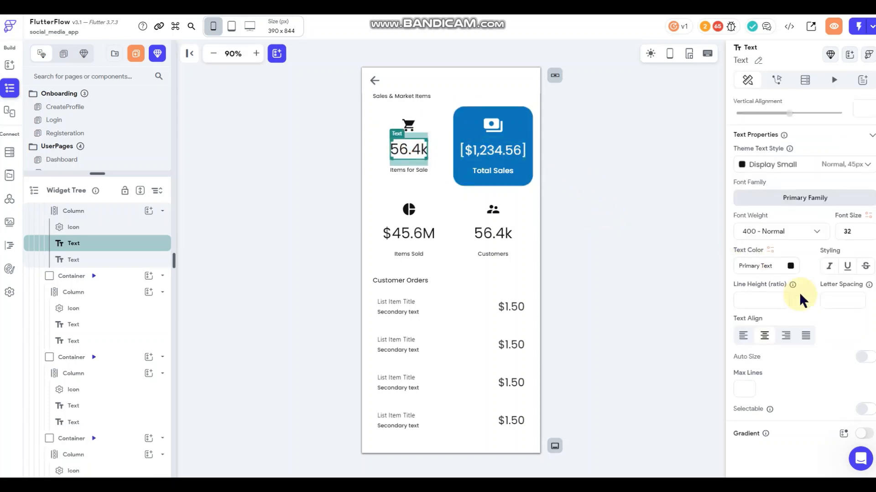
pyautogui.scroll(4, 800, 285)
pyautogui.scroll(-3, 801, 287)
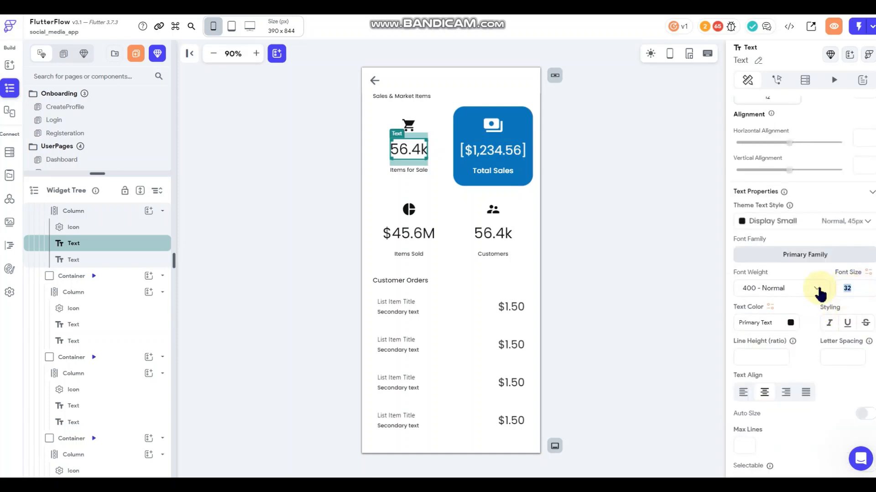
pyautogui.write('2')
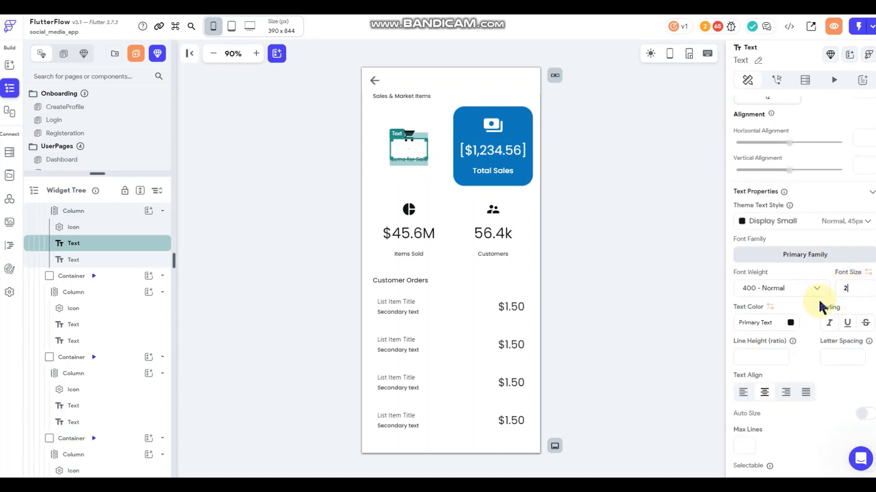
pyautogui.write('8')
pyautogui.scroll(-2, 821, 354)
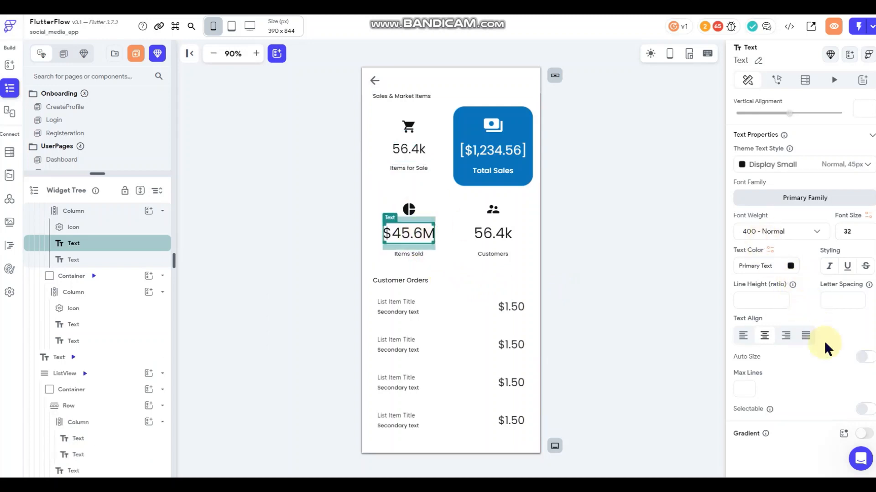
# Set the font size of the value text above "Items Sold" to 28
pyautogui.scroll(5, 843, 319)
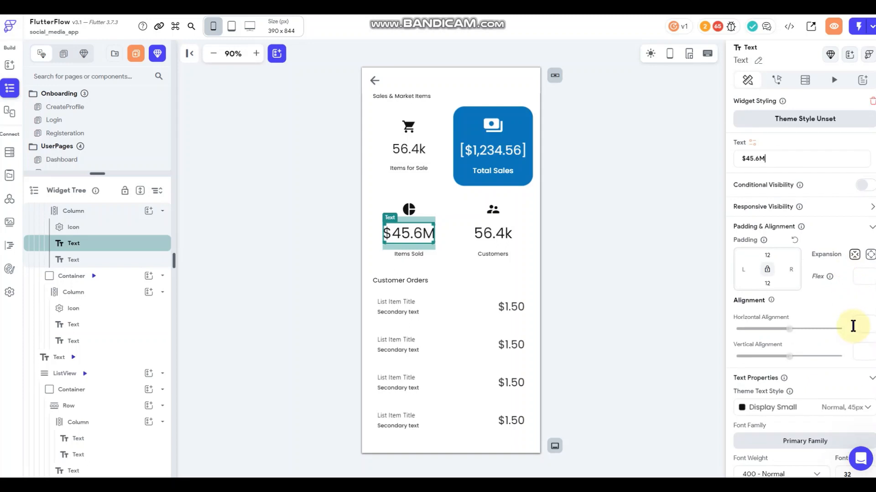
pyautogui.scroll(-5, 851, 322)
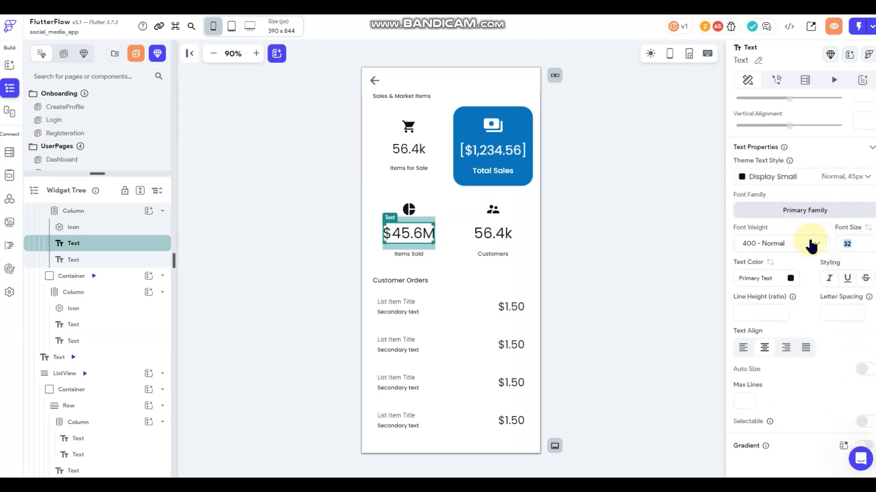
pyautogui.write('28')
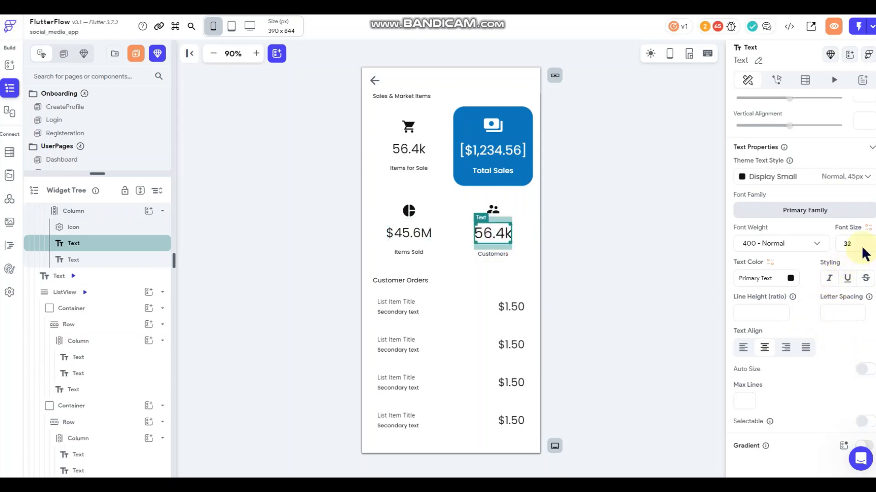
# Set the font size of the value text above "Customers" to 28
pyautogui.scroll(4, 771, 345)
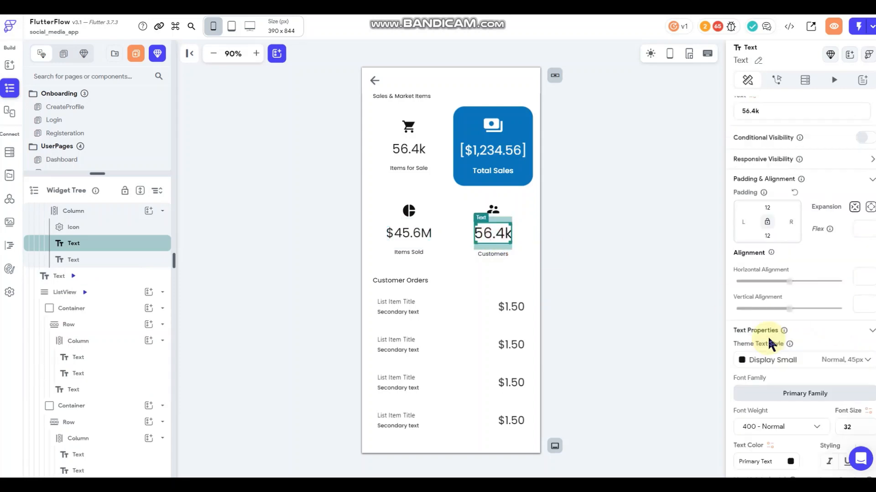
pyautogui.scroll(-4, 774, 343)
pyautogui.click(852, 231)
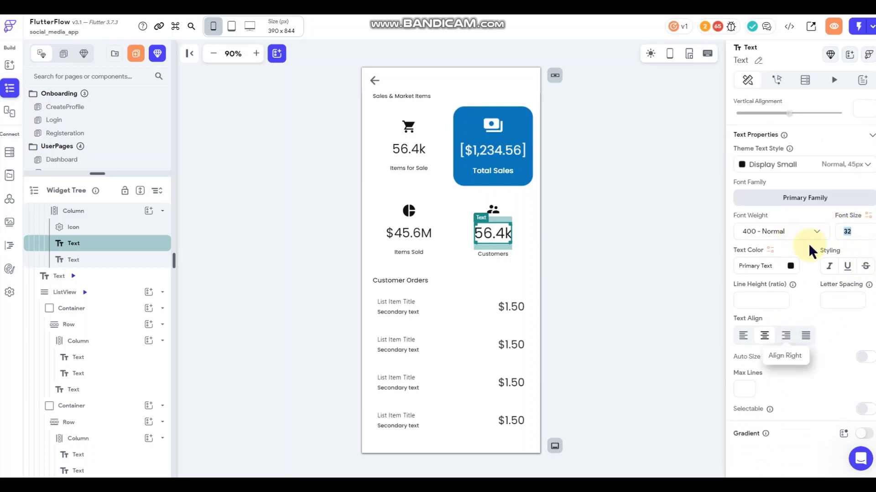
pyautogui.write('28')
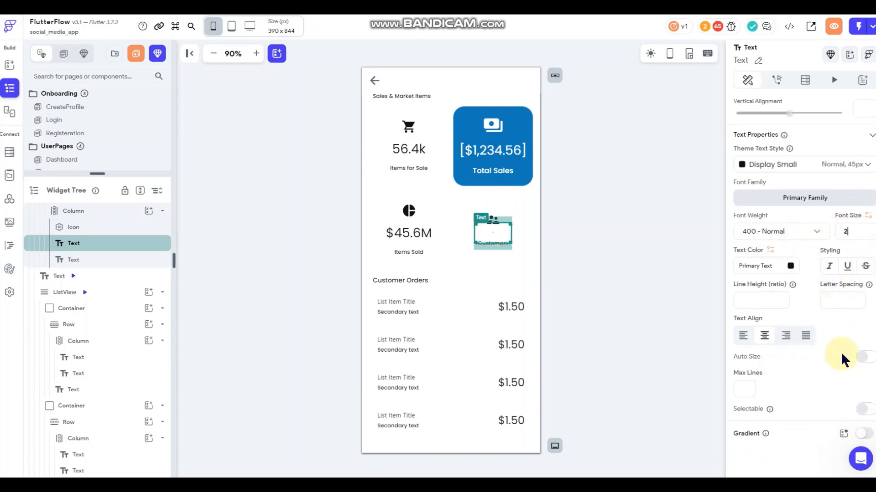
# Turn on Auto Size for the value text above "Customers"
pyautogui.click(866, 357)
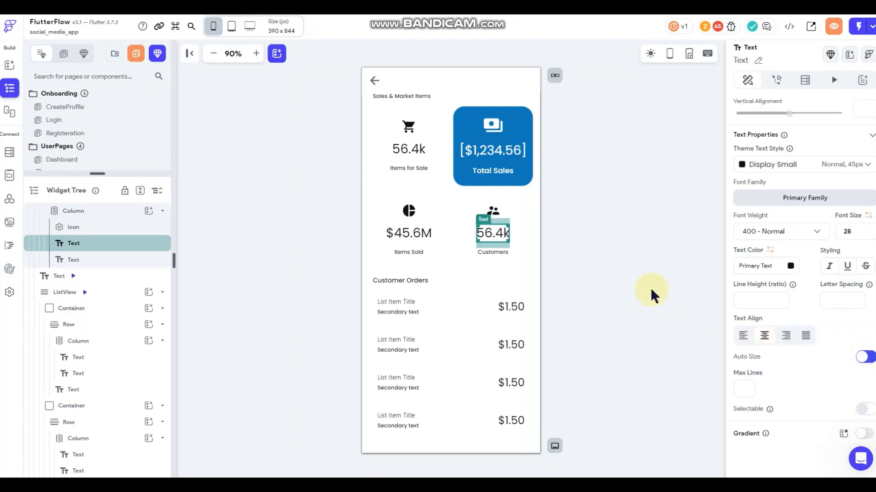
pyautogui.click(621, 226)
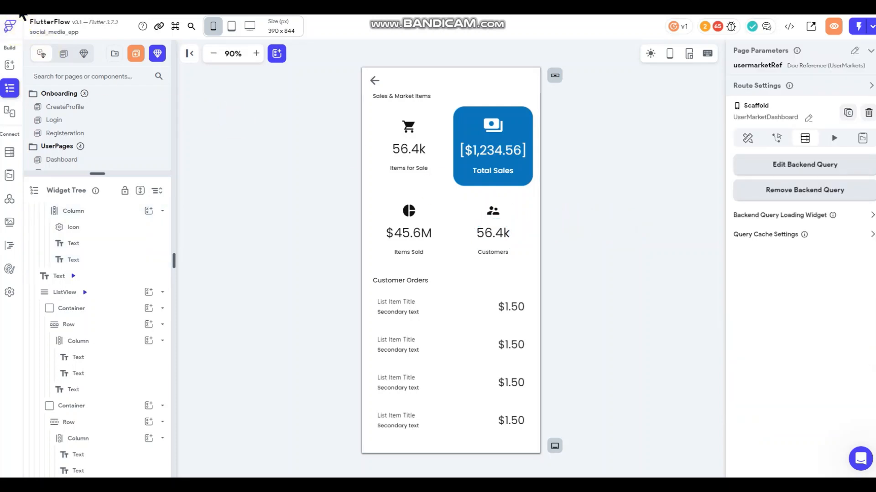
pyautogui.click(395, 165)
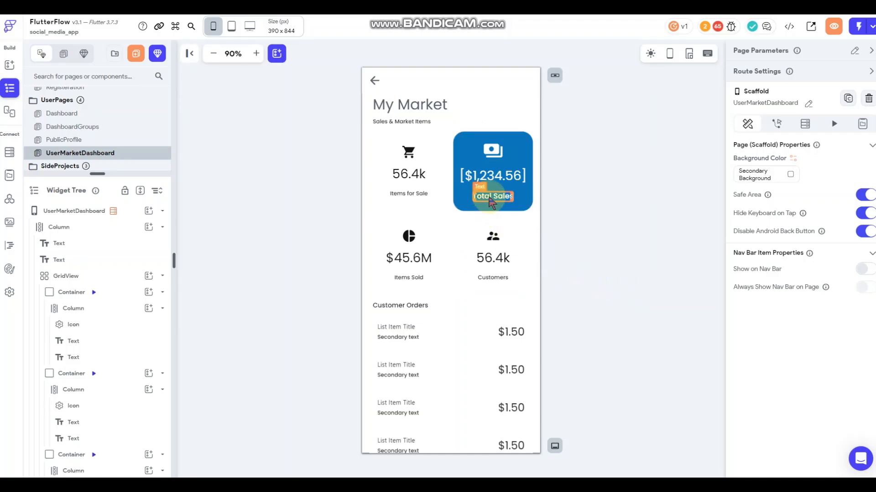
# Bind the value text above "Items Sold" to the ItemsSold field of the UserMarkets document
pyautogui.click(423, 260)
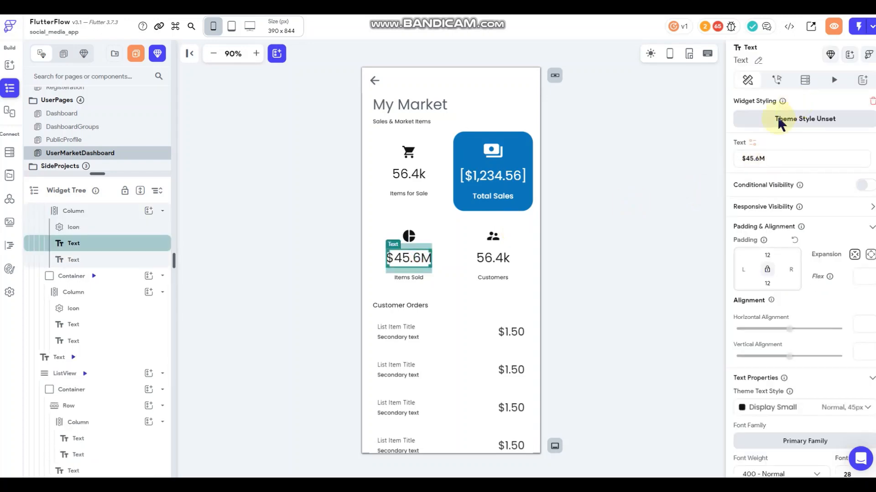
pyautogui.click(753, 146)
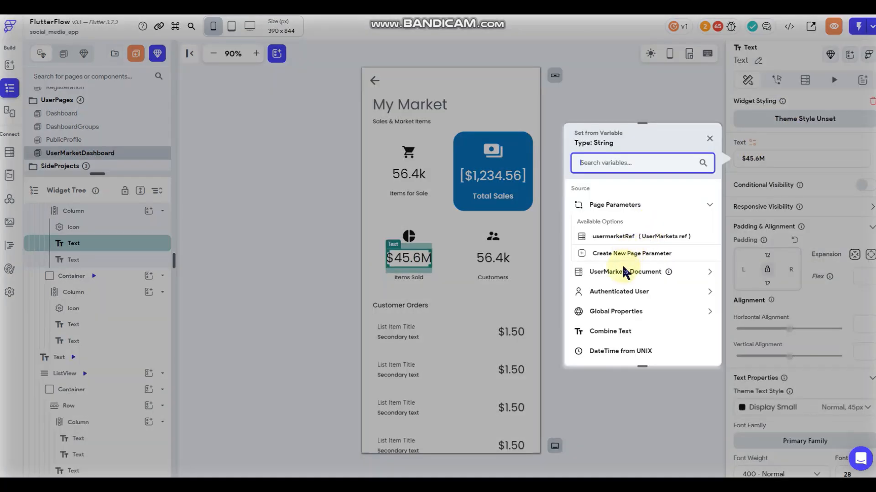
pyautogui.scroll(-5, 629, 266)
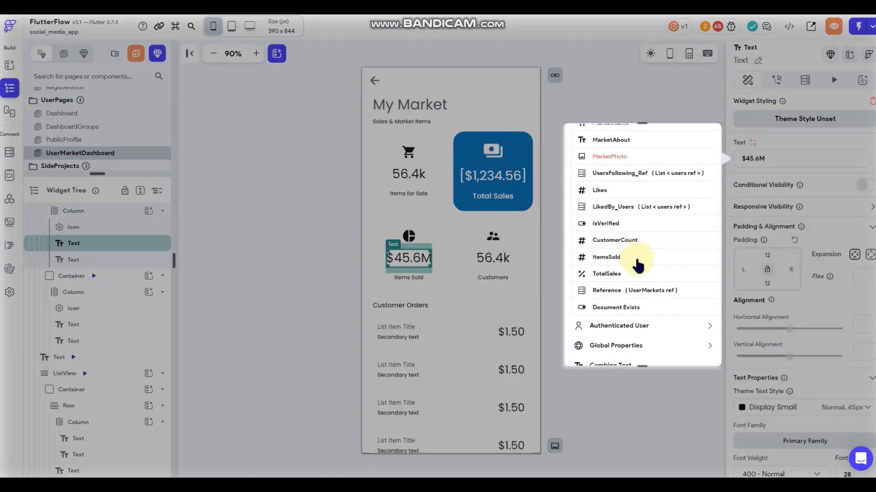
pyautogui.click(611, 258)
# Format the ItemsSold value as a Compact number with a default value of 0 and confirm the binding
pyautogui.click(644, 269)
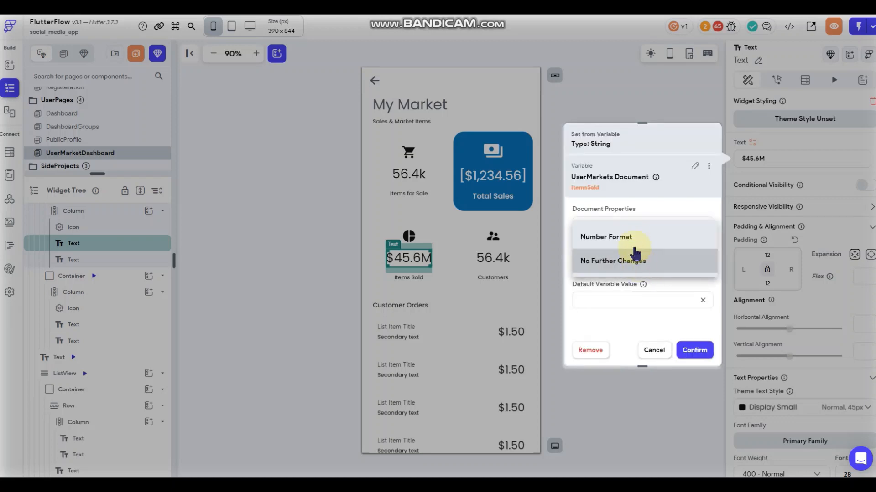
pyautogui.click(635, 237)
pyautogui.scroll(-1, 635, 274)
pyautogui.click(635, 277)
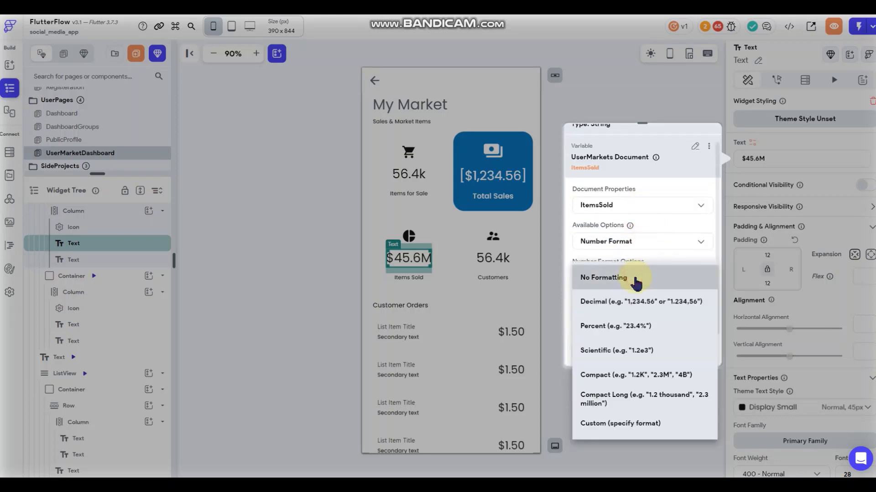
pyautogui.click(638, 375)
pyautogui.click(640, 316)
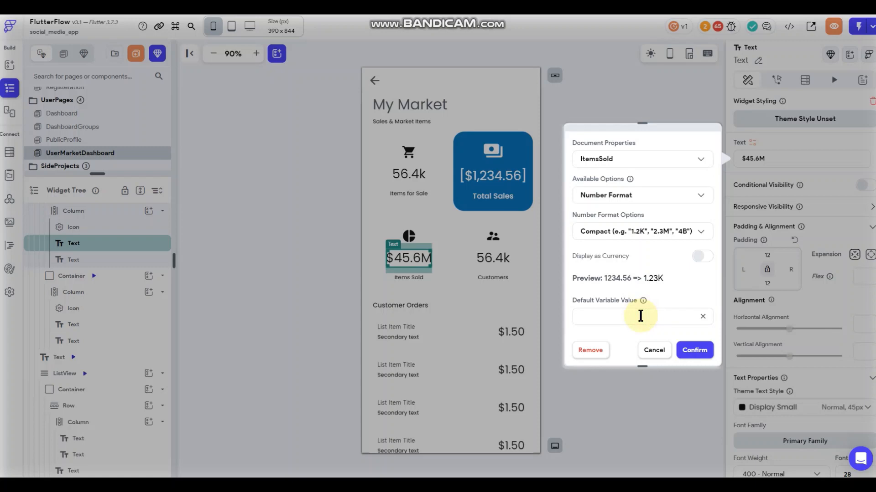
pyautogui.write('0')
pyautogui.click(694, 351)
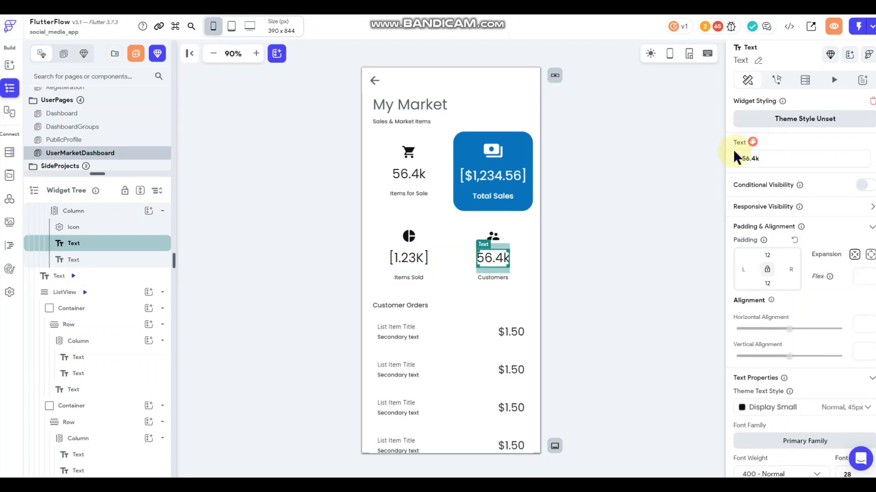
pyautogui.click(752, 142)
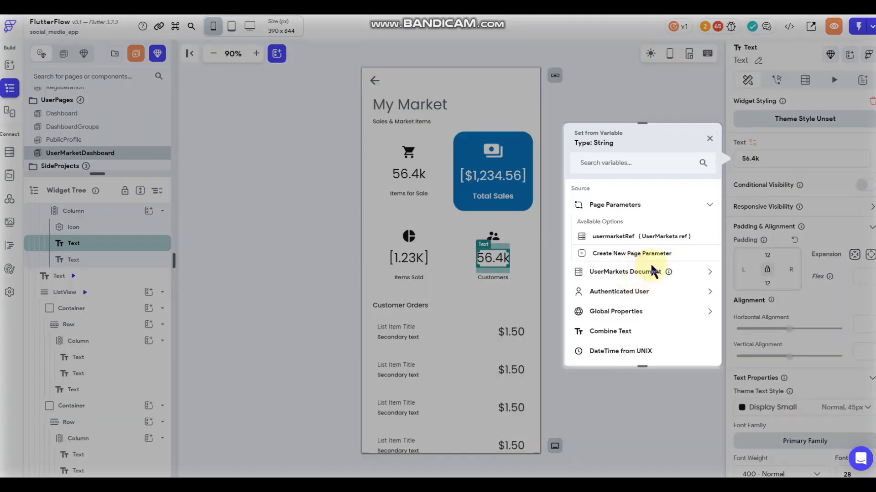
pyautogui.click(649, 273)
pyautogui.scroll(-4, 649, 276)
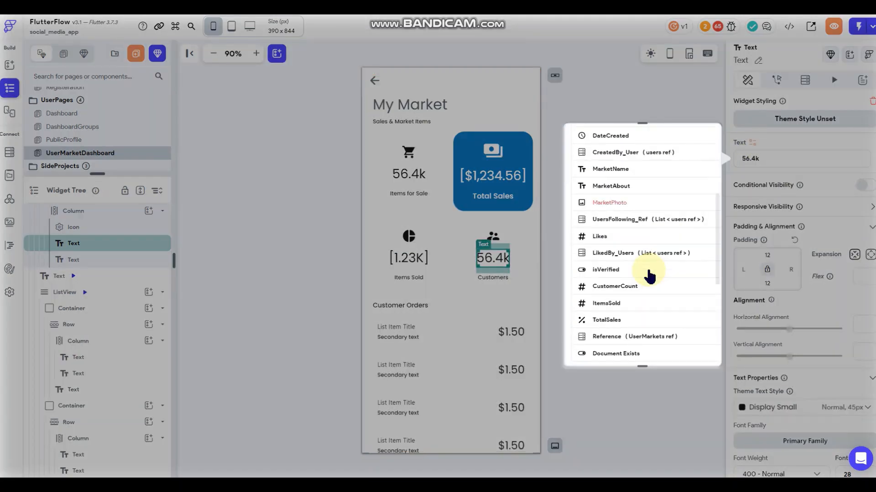
pyautogui.click(612, 287)
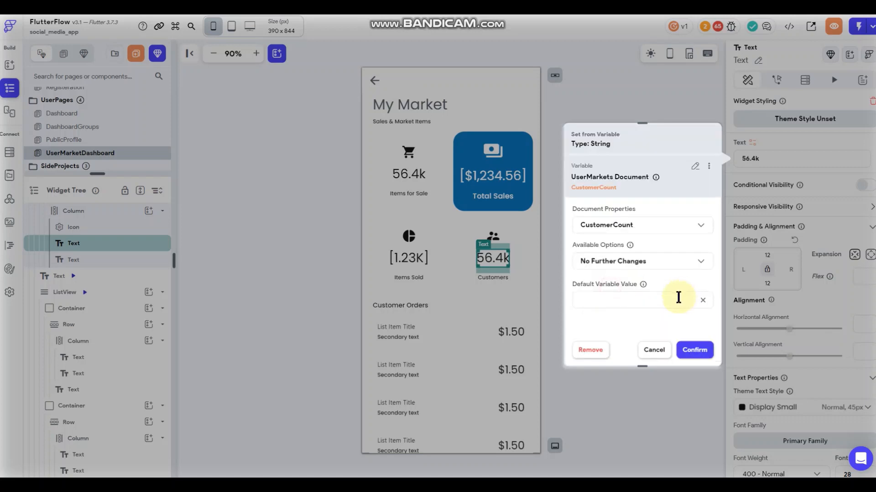
pyautogui.click(659, 269)
pyautogui.click(638, 239)
pyautogui.scroll(-1, 678, 256)
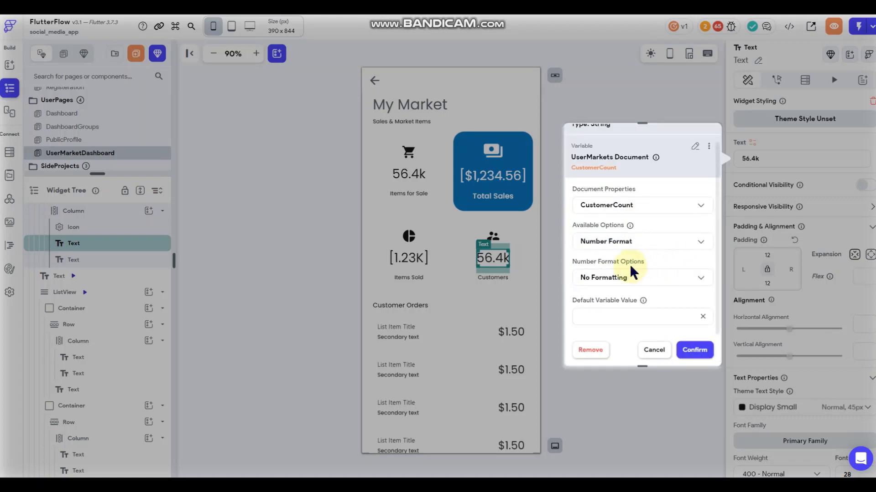
pyautogui.click(648, 279)
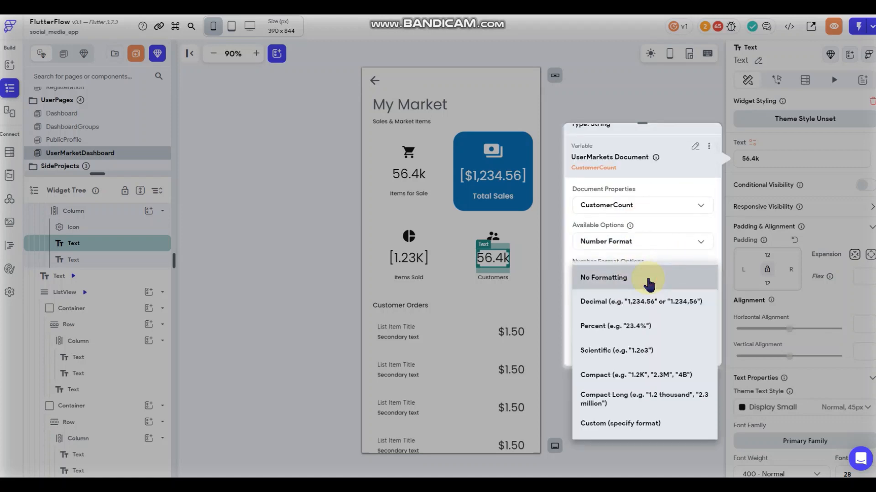
pyautogui.click(614, 250)
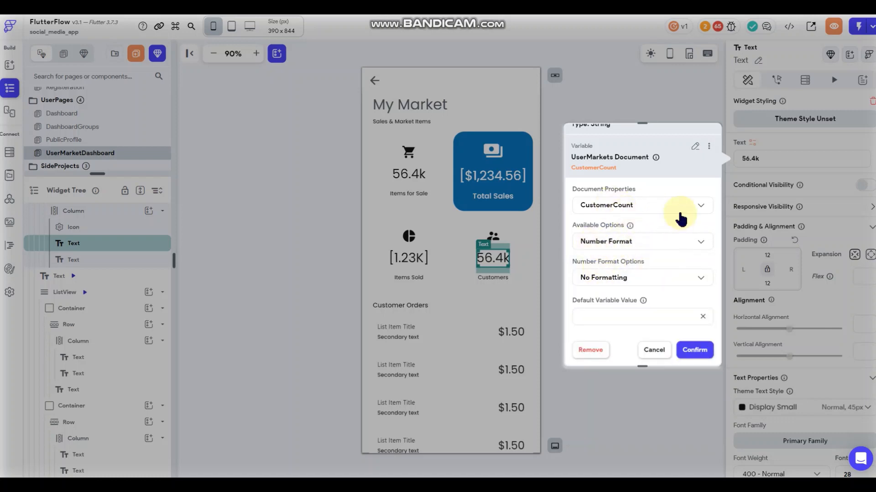
pyautogui.click(654, 352)
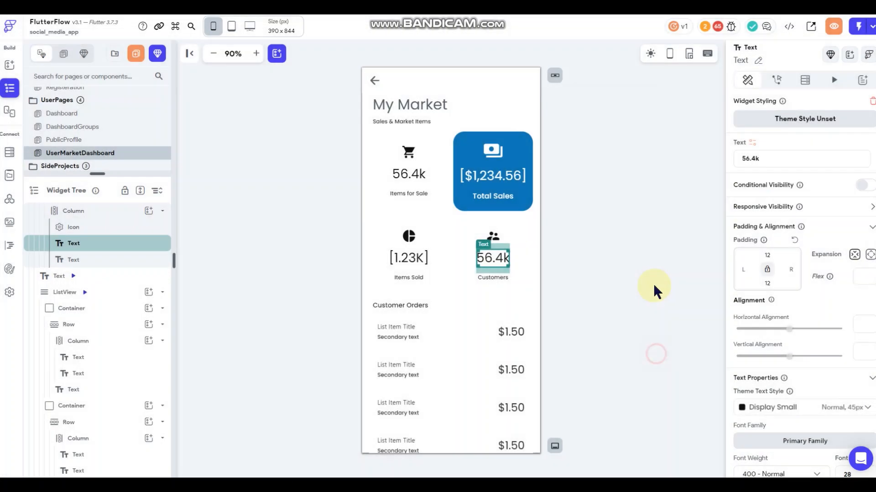
# Delete the CustomerCount field from the UserMarkets collection schema
pyautogui.click(8, 155)
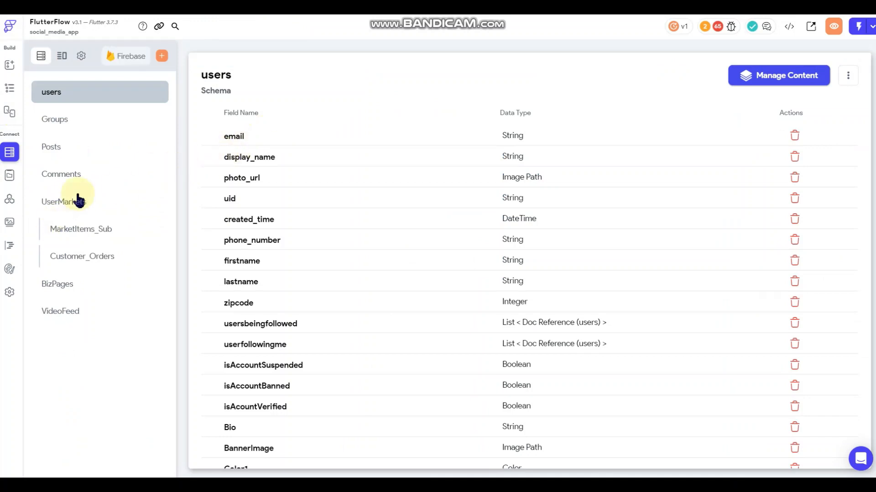
pyautogui.click(78, 201)
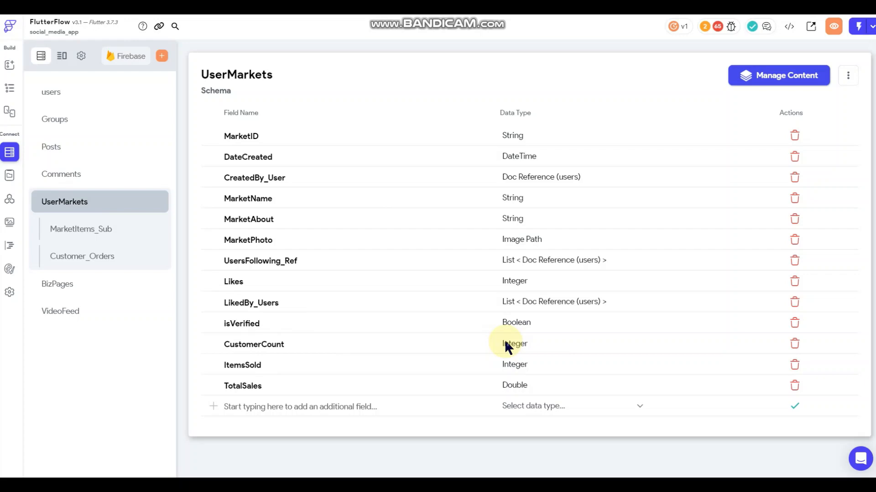
pyautogui.click(794, 344)
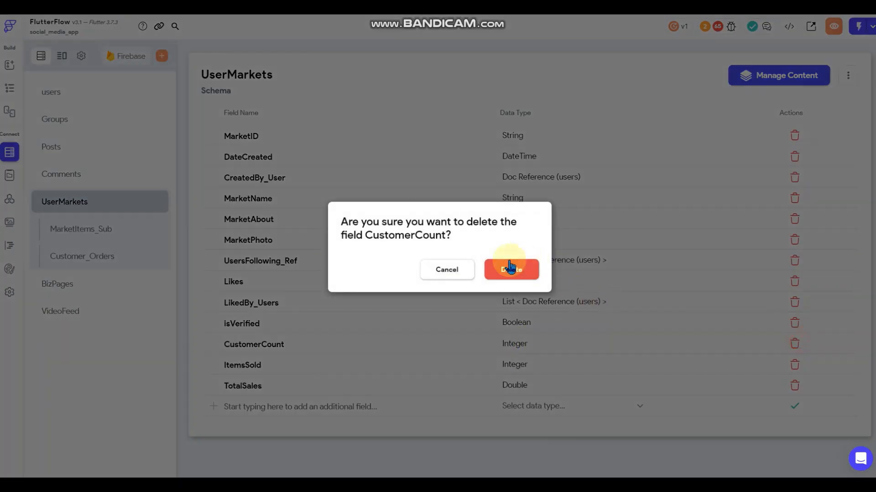
pyautogui.click(510, 267)
# Add a Customers_Ref field to the UserMarkets collection as a list of document references to users
pyautogui.click(295, 381)
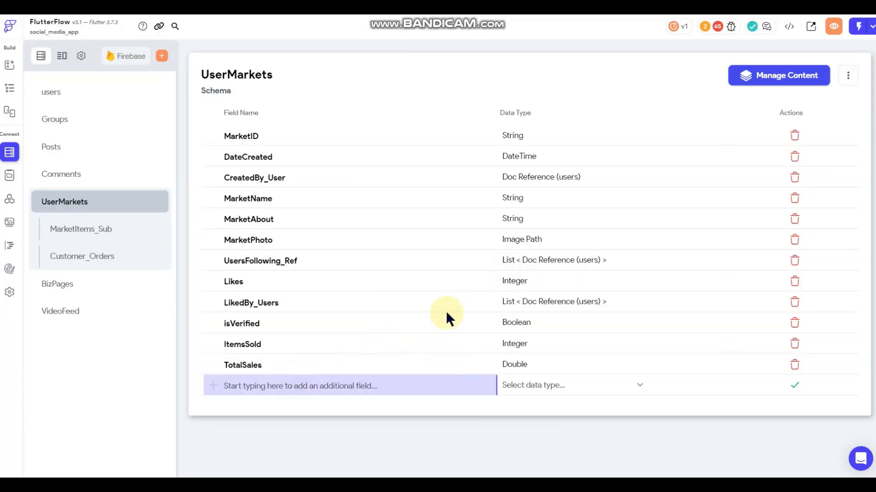
pyautogui.write('Customers_Ref')
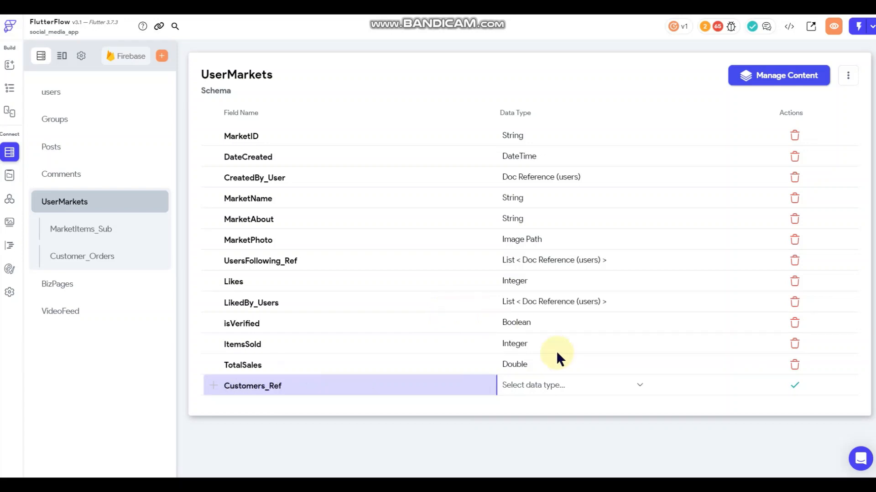
pyautogui.click(553, 385)
pyautogui.click(623, 84)
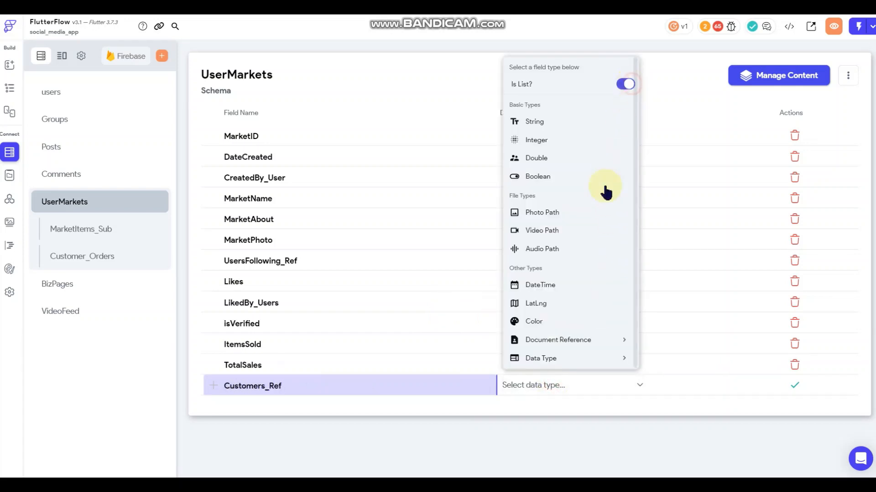
pyautogui.click(582, 343)
pyautogui.click(533, 193)
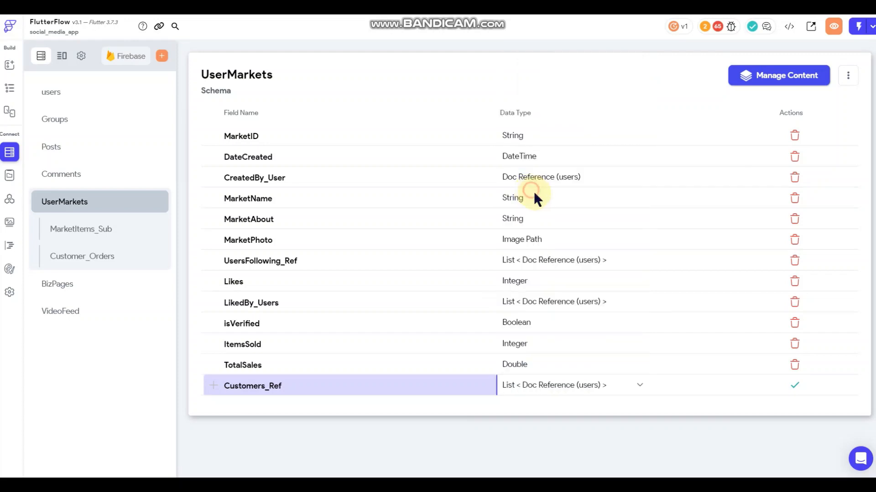
pyautogui.click(794, 386)
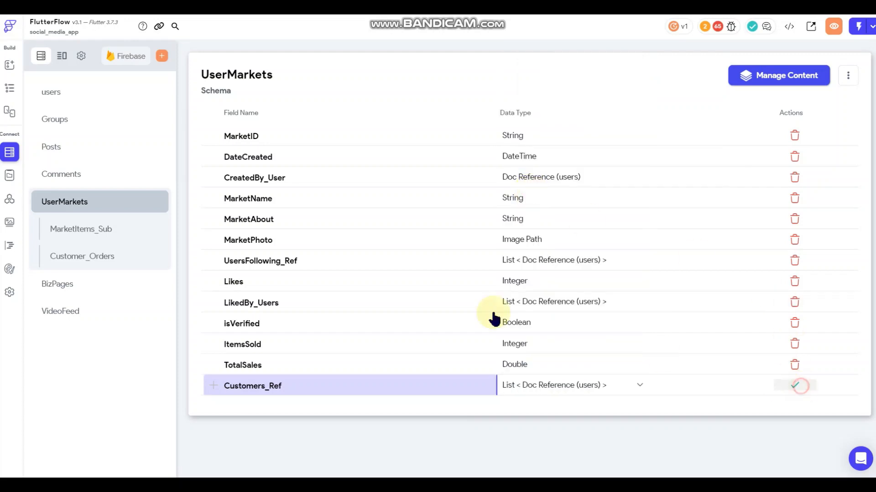
# On the UserMarketDashboard page, bind the value text above "Customers" to the UserMarkets document's Customers_Ref, using Number of Items
pyautogui.click(9, 87)
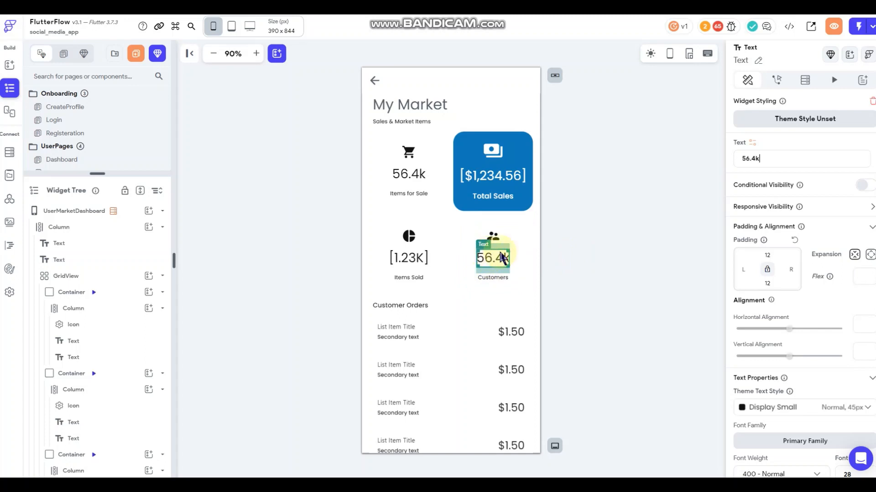
pyautogui.click(740, 154)
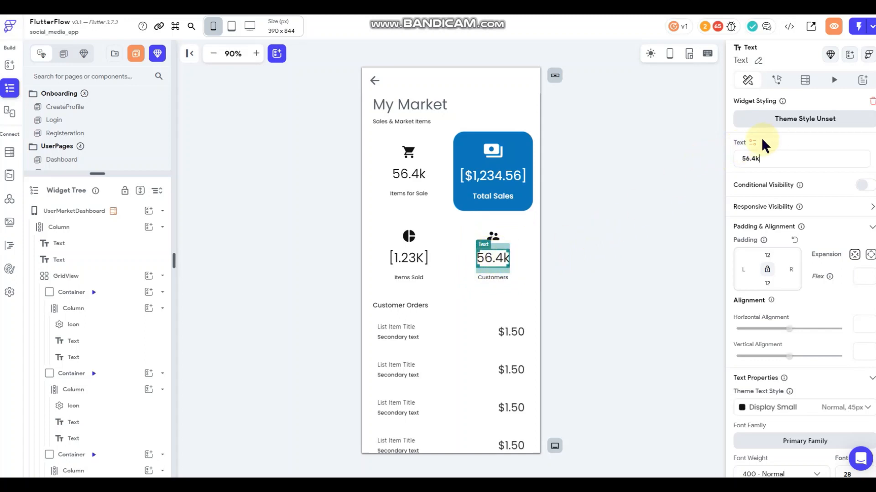
pyautogui.click(752, 143)
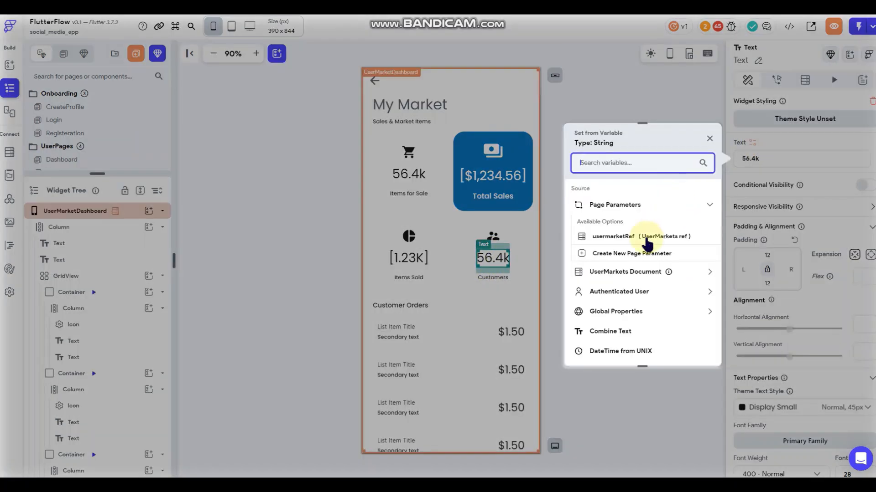
pyautogui.click(621, 272)
pyautogui.scroll(-3, 646, 256)
pyautogui.scroll(-2, 645, 254)
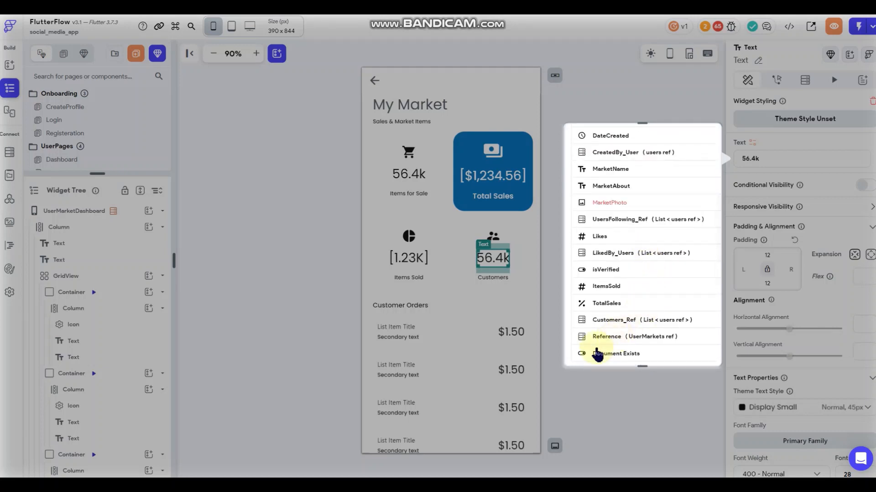
pyautogui.click(622, 321)
pyautogui.click(606, 264)
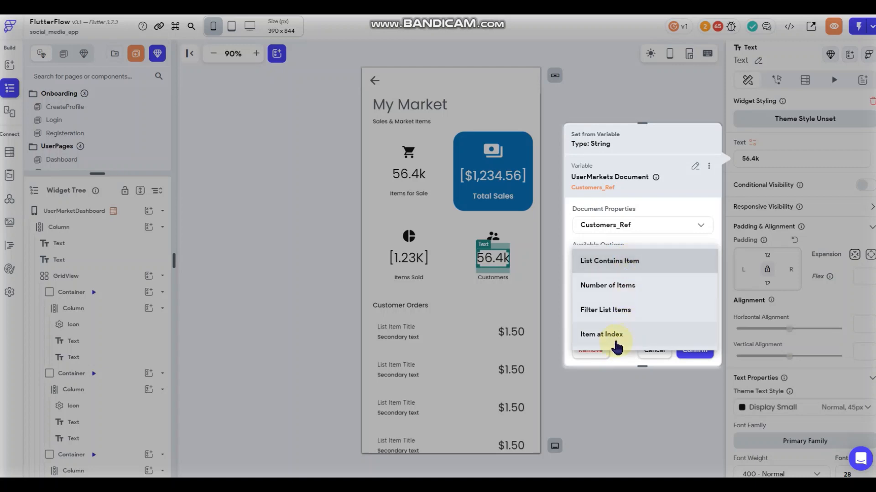
pyautogui.click(614, 286)
# Format the Customers_Ref item count as a Compact number with a default value of 0 and confirm the binding
pyautogui.scroll(-1, 681, 275)
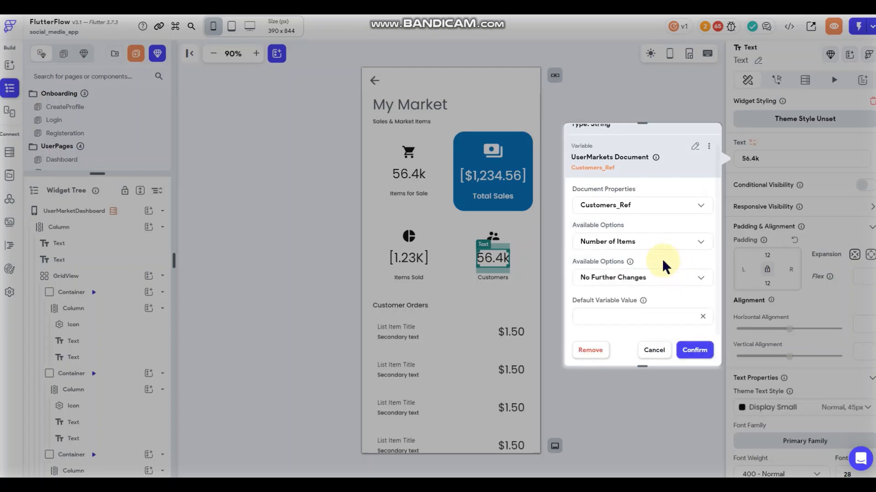
pyautogui.click(631, 278)
pyautogui.click(628, 255)
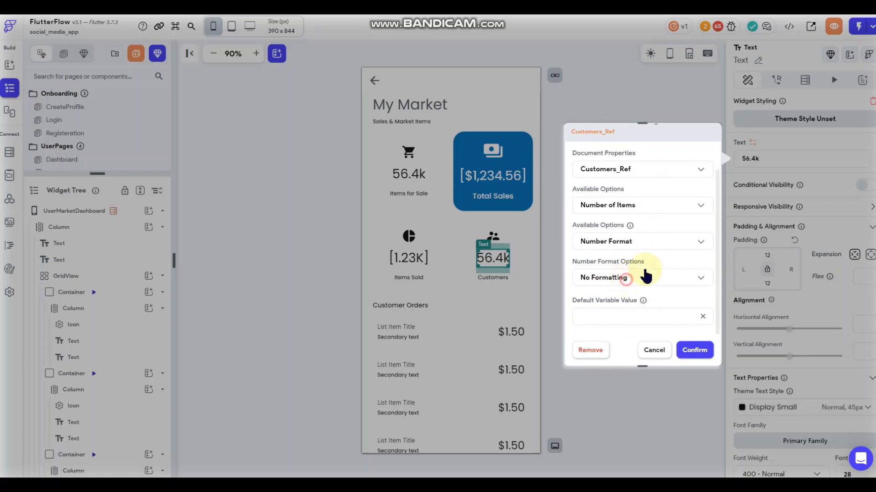
pyautogui.click(645, 278)
pyautogui.click(613, 382)
pyautogui.scroll(-2, 638, 314)
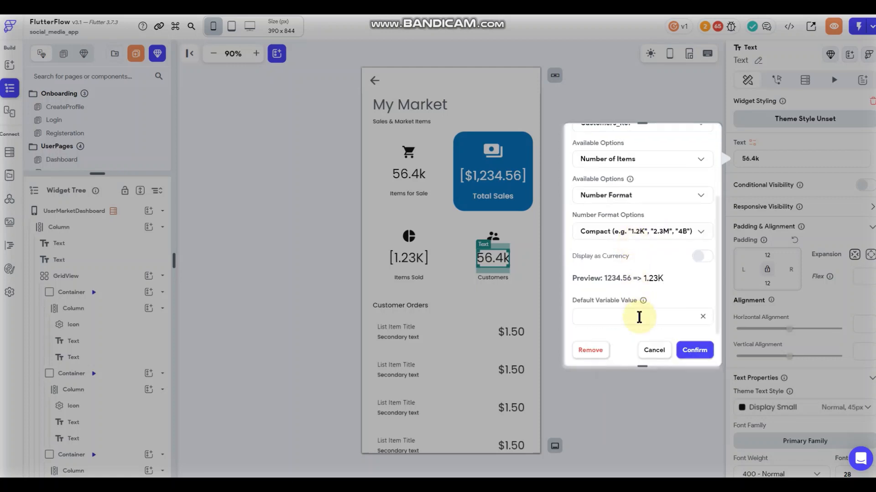
pyautogui.click(639, 316)
pyautogui.write('0')
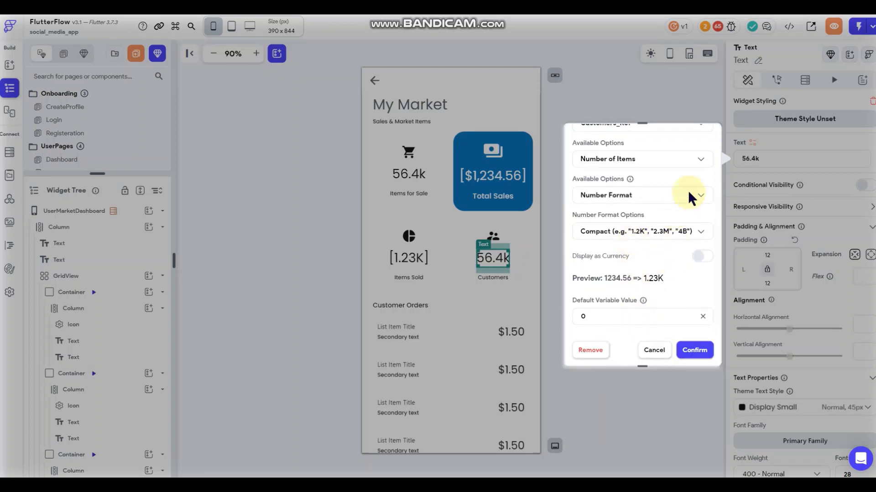
pyautogui.click(694, 351)
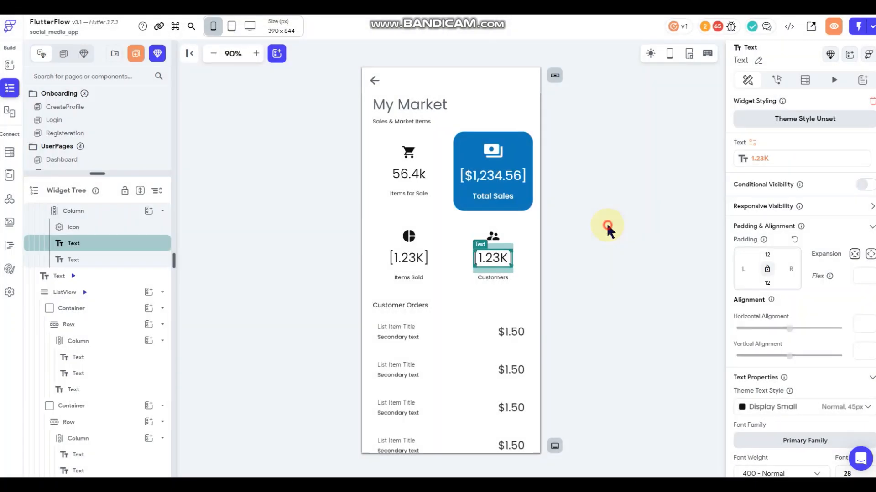
# Set the elevation to 2 on the Items for Sale, Items Sold and Customers card containers
pyautogui.click(606, 223)
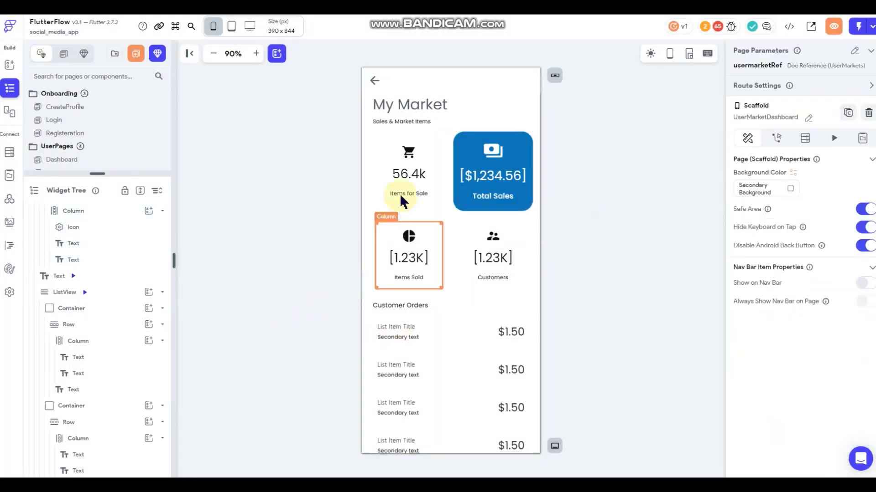
pyautogui.click(387, 205)
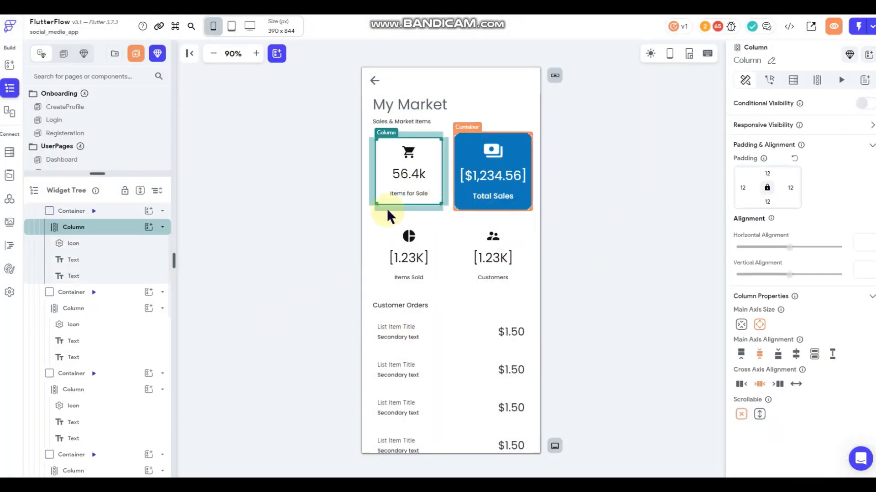
pyautogui.click(433, 207)
pyautogui.scroll(-6, 815, 277)
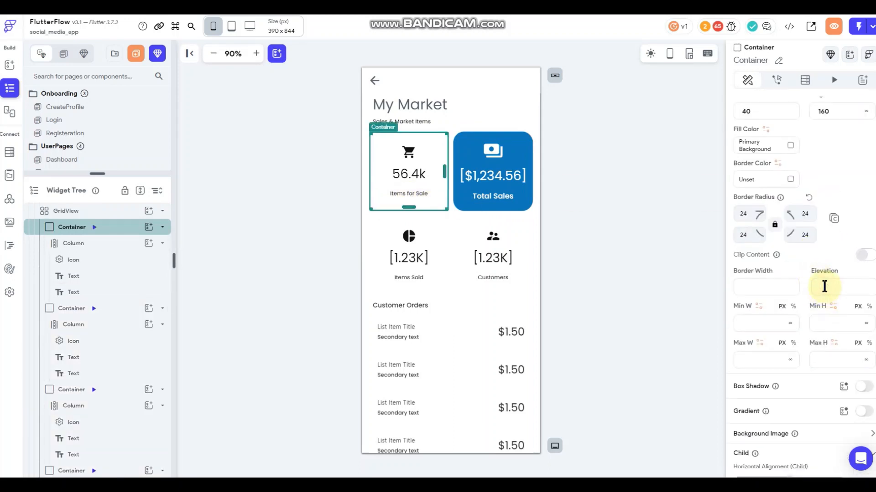
pyautogui.write('2')
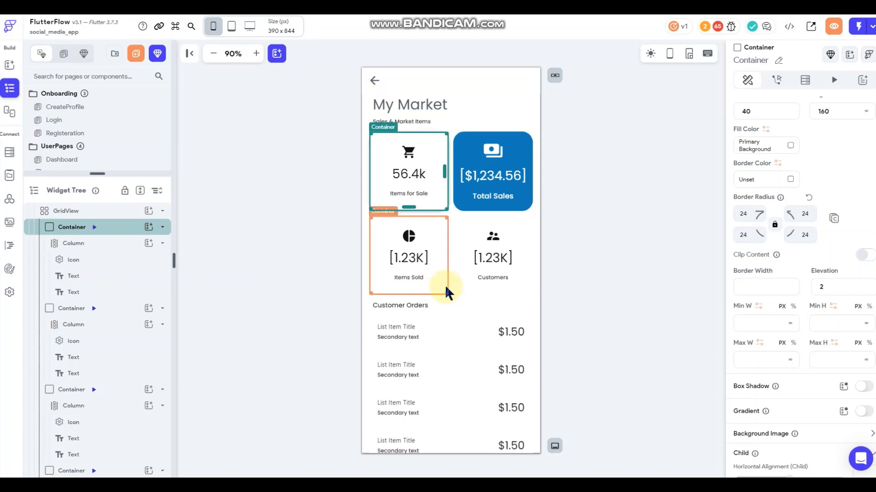
pyautogui.click(444, 284)
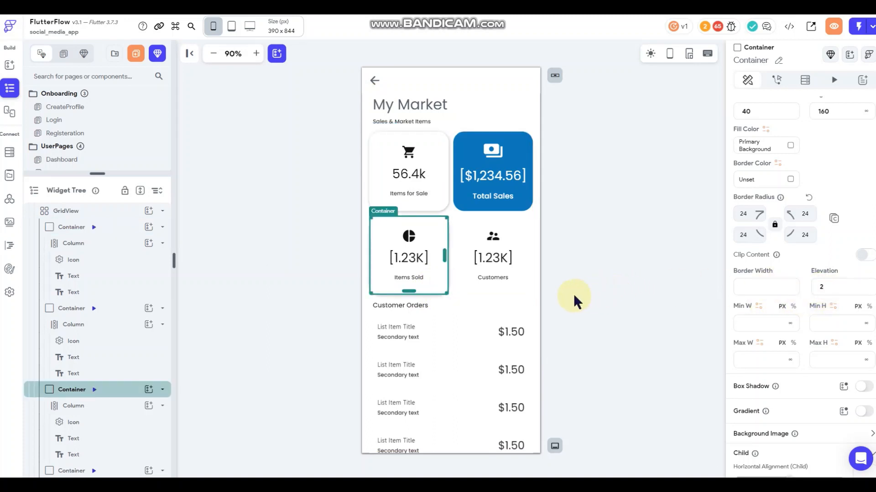
pyautogui.click(524, 290)
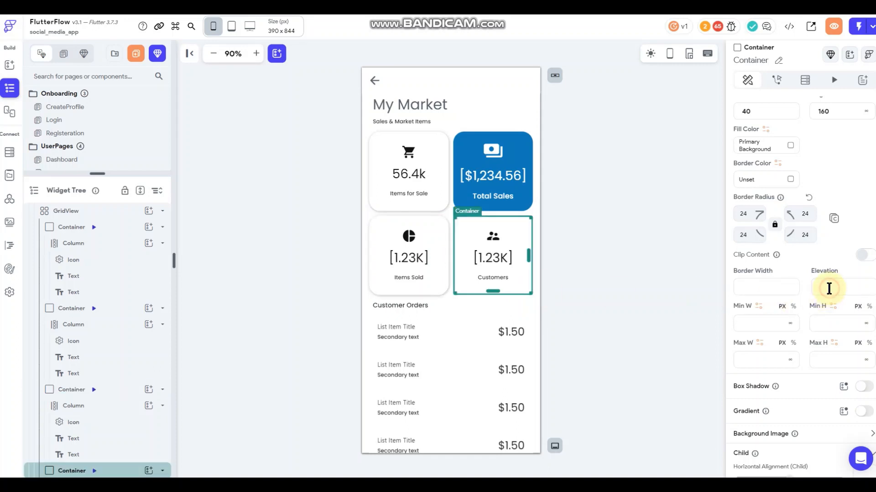
pyautogui.click(631, 230)
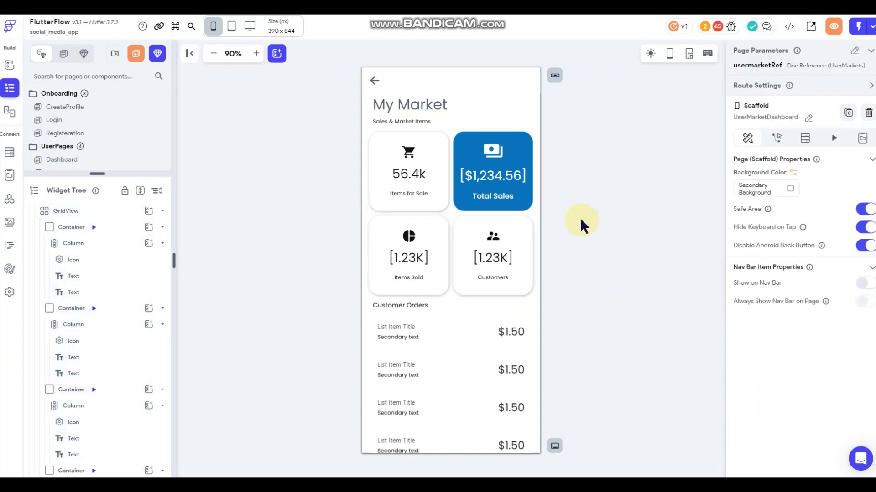
# Add a matching elevation to the blue Total Sales card container
pyautogui.click(511, 207)
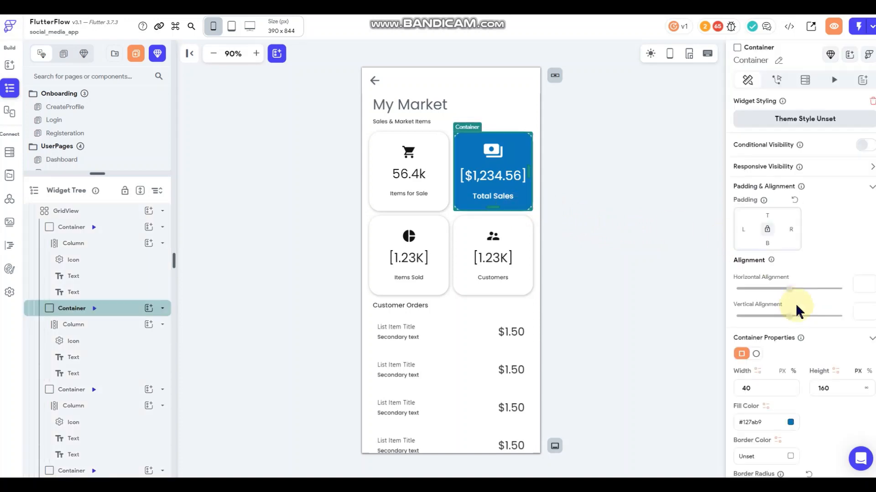
pyautogui.scroll(-5, 801, 328)
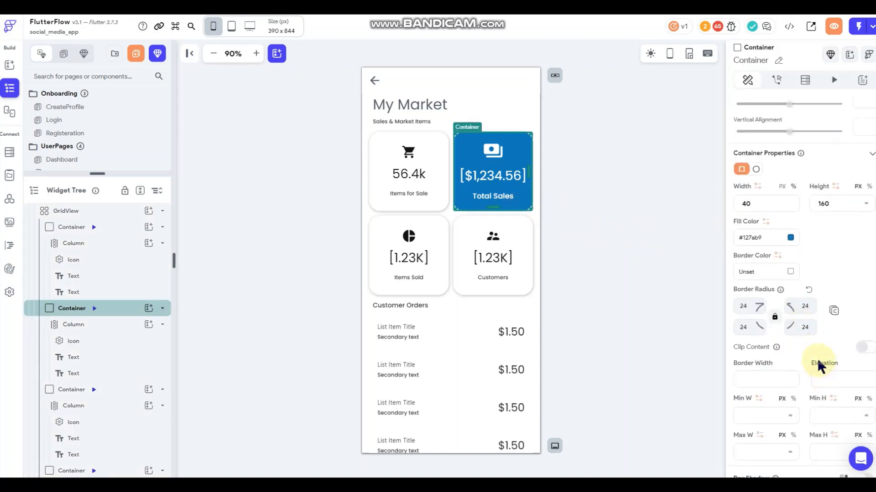
pyautogui.click(595, 200)
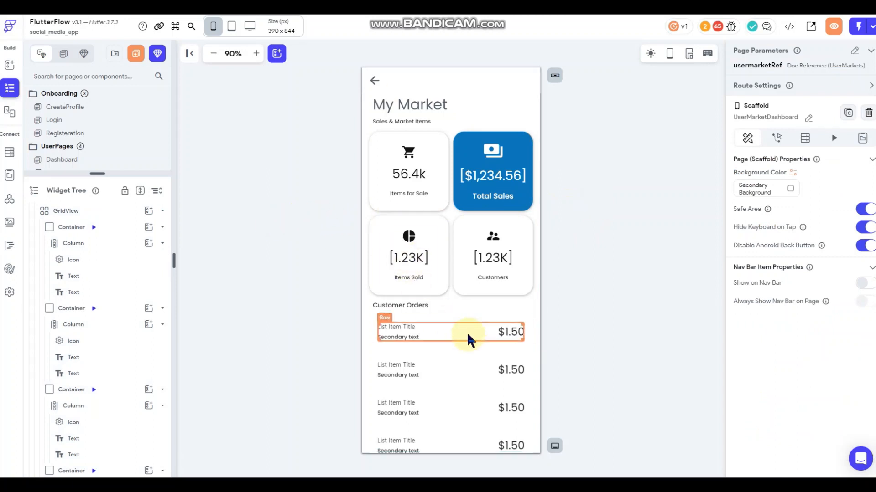
# Add a Query Collection backend query on Customer_Orders to the ListView below "Customer Orders"
pyautogui.scroll(-1, 472, 340)
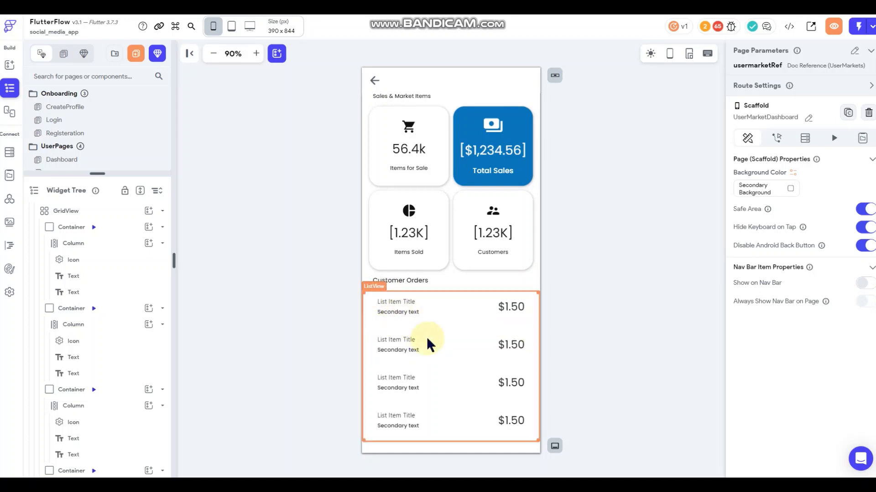
pyautogui.click(451, 326)
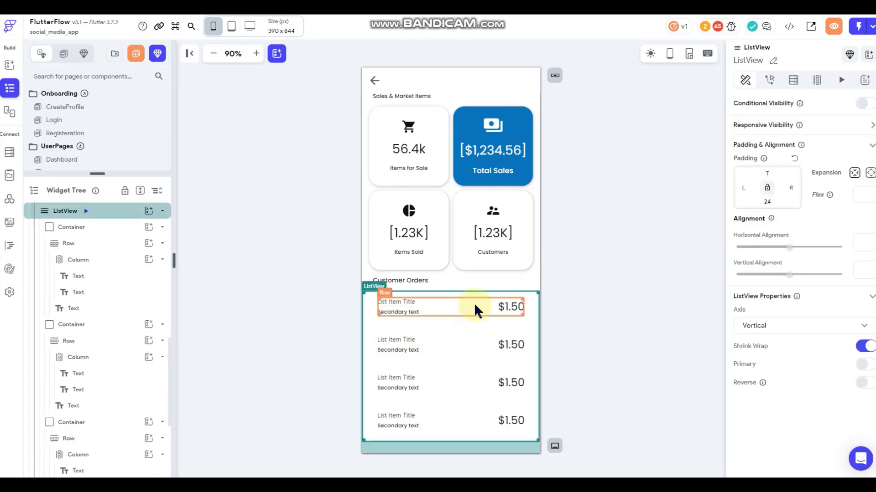
pyautogui.click(791, 82)
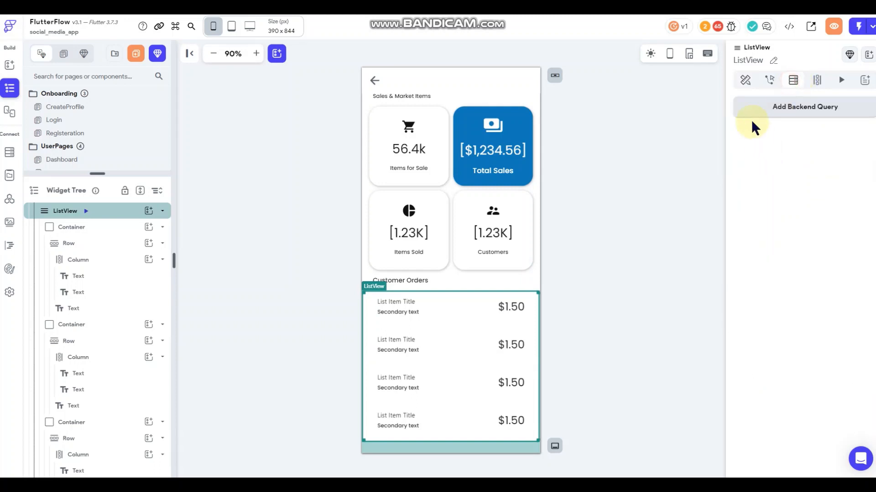
pyautogui.click(752, 114)
pyautogui.click(641, 112)
pyautogui.click(641, 108)
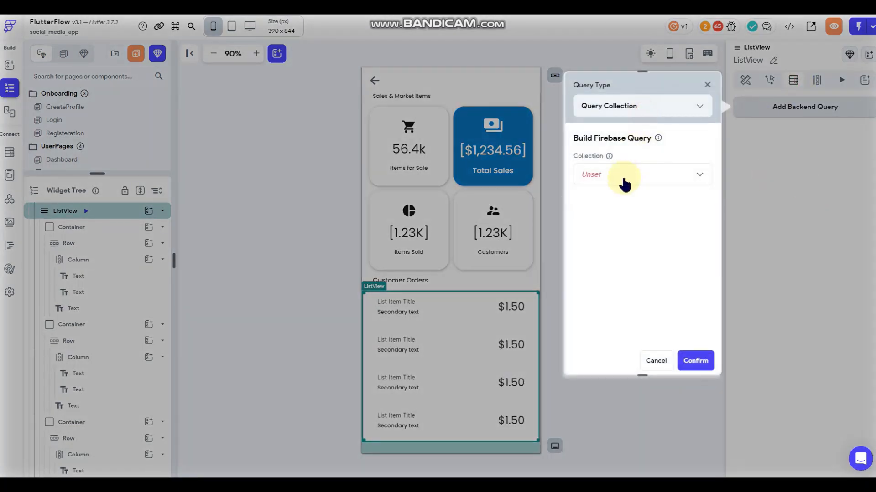
pyautogui.click(626, 175)
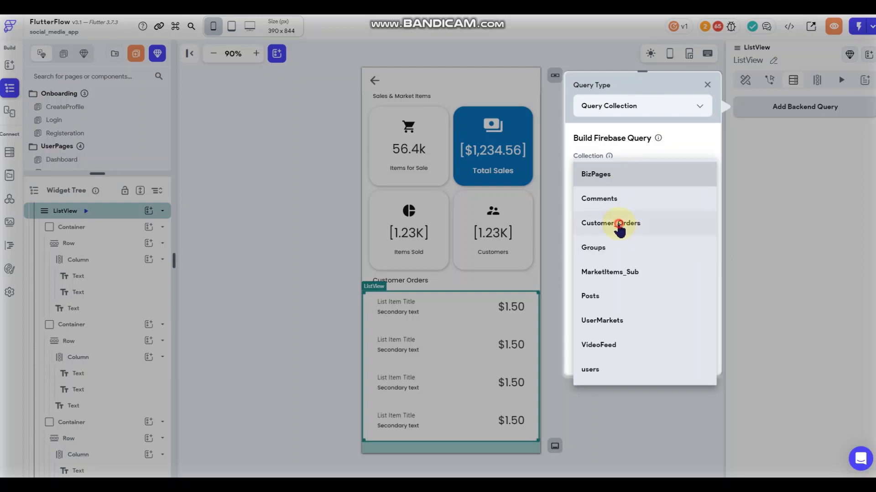
pyautogui.click(621, 222)
# Set the query's UserMarkets Reference from a variable, using the UserMarkets Document's Reference
pyautogui.click(631, 262)
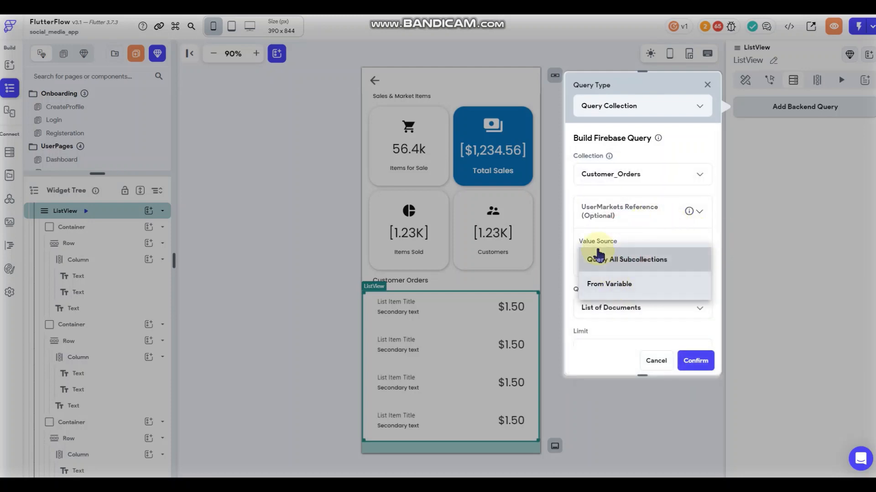
pyautogui.click(626, 286)
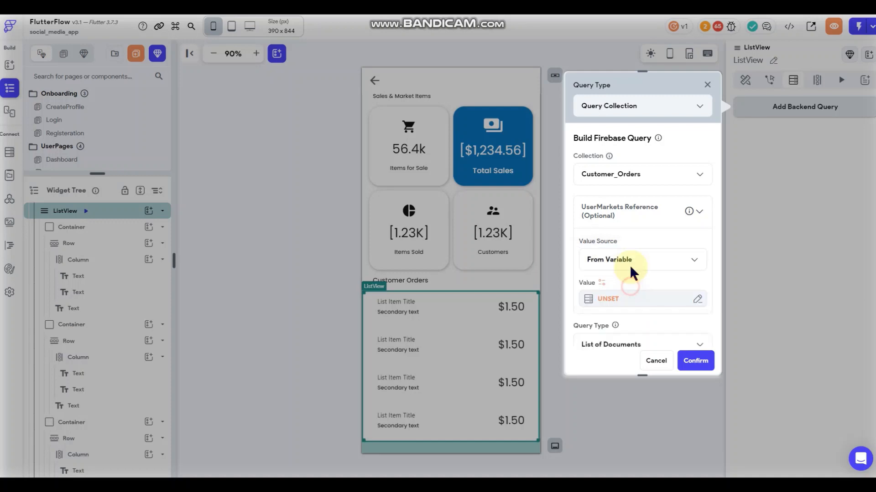
pyautogui.click(607, 299)
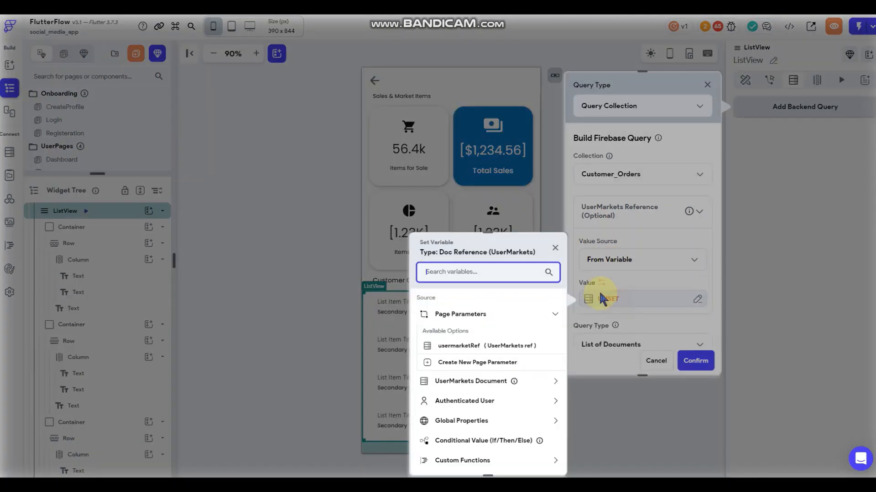
pyautogui.click(476, 381)
pyautogui.scroll(-5, 486, 354)
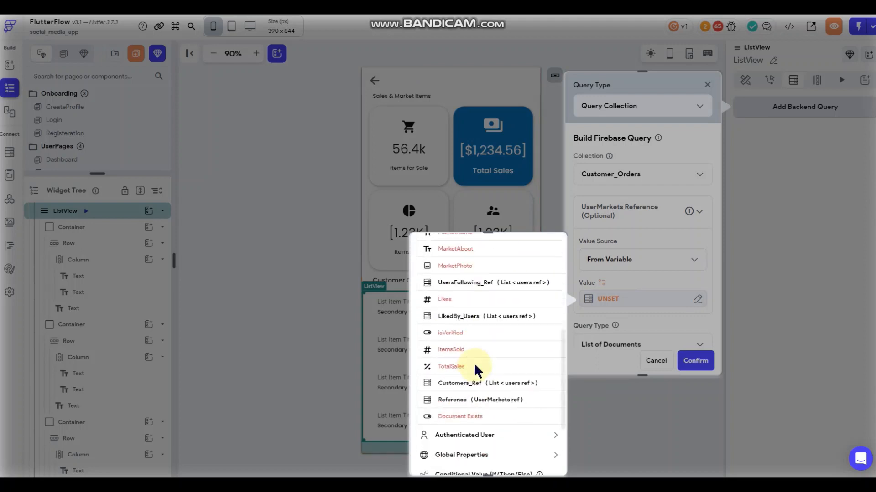
pyautogui.click(454, 402)
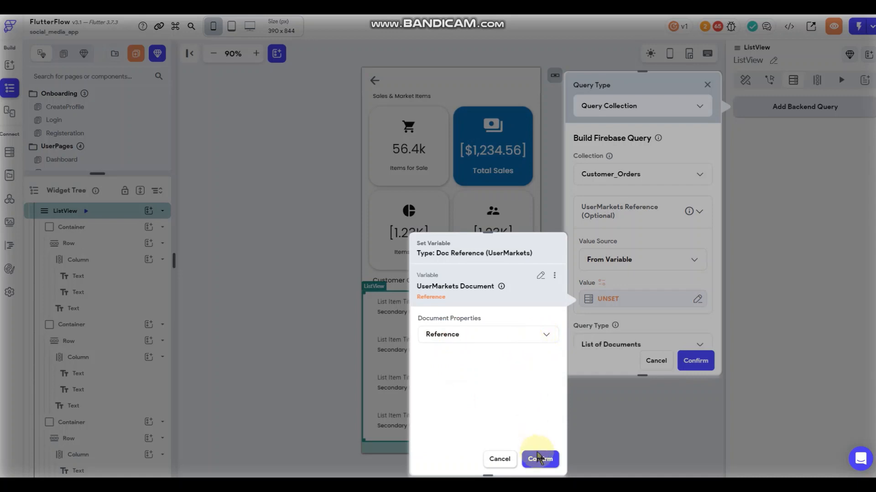
# Keep the query type as List of Documents and limit the Customer_Orders query to 30
pyautogui.scroll(-3, 649, 270)
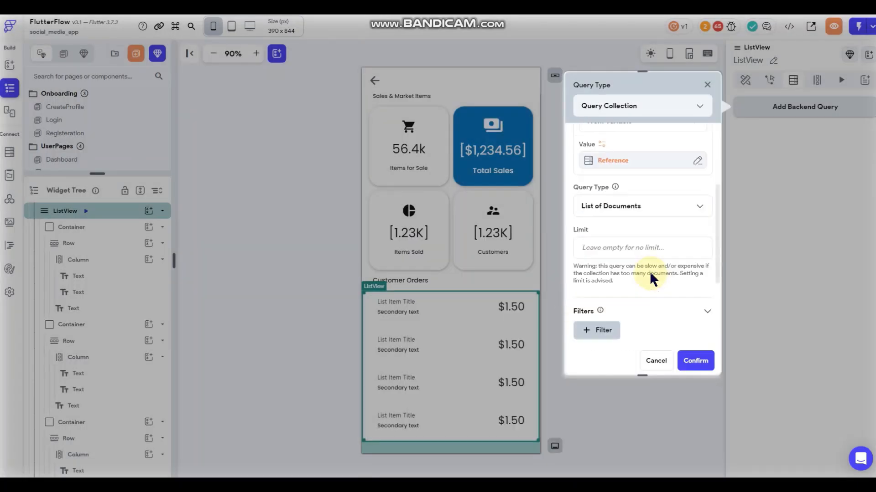
pyautogui.scroll(-2, 641, 246)
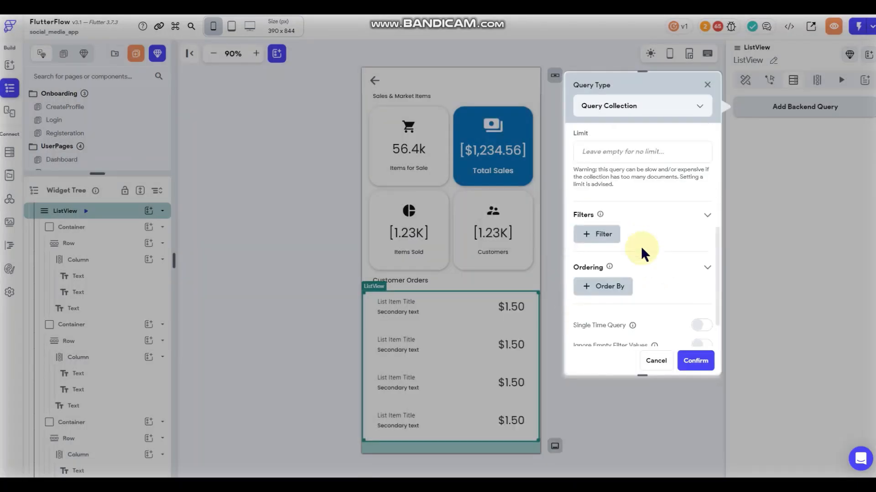
pyautogui.scroll(5, 641, 246)
pyautogui.scroll(-5, 641, 246)
pyautogui.scroll(2, 641, 247)
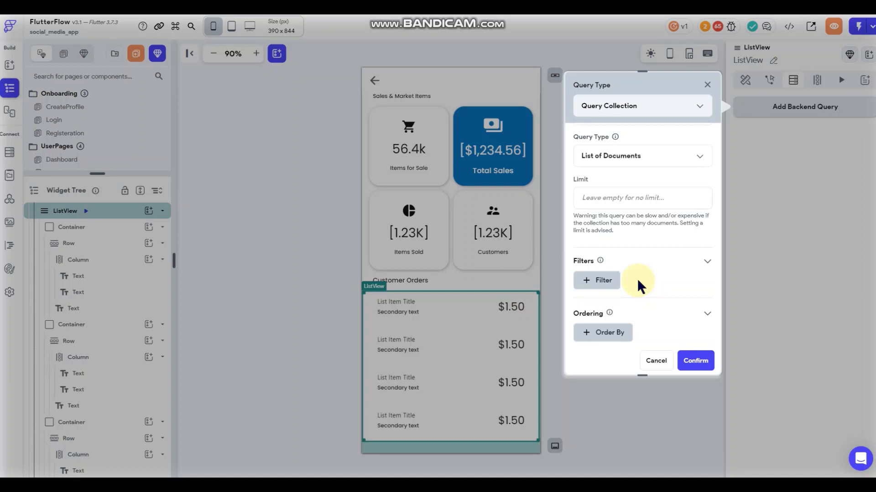
pyautogui.click(614, 199)
pyautogui.write('30')
# Add a query filter requiring OrderFulfilled to be Equal To False
pyautogui.scroll(-2, 638, 214)
pyautogui.click(609, 194)
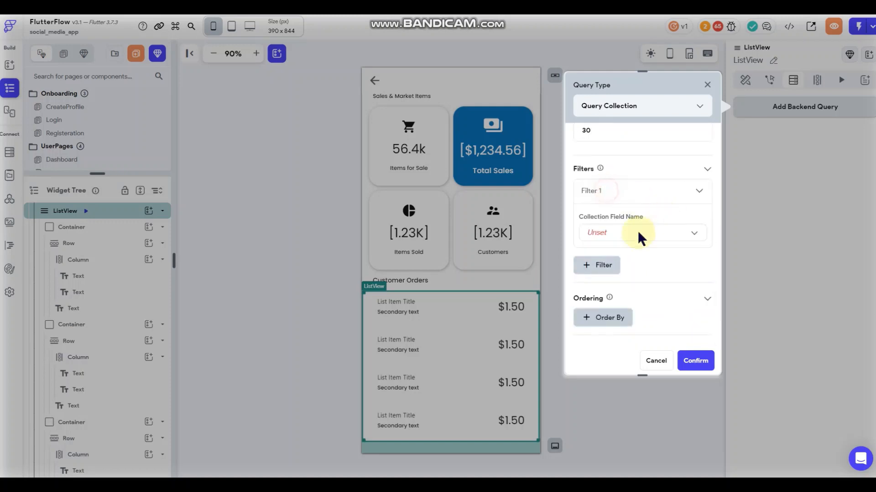
pyautogui.click(629, 234)
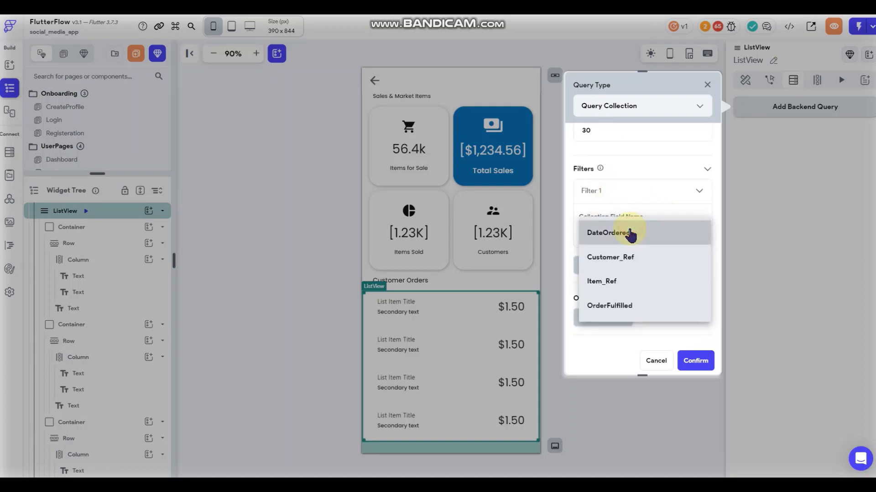
pyautogui.click(624, 308)
pyautogui.click(629, 279)
pyautogui.click(630, 274)
pyautogui.scroll(-2, 634, 255)
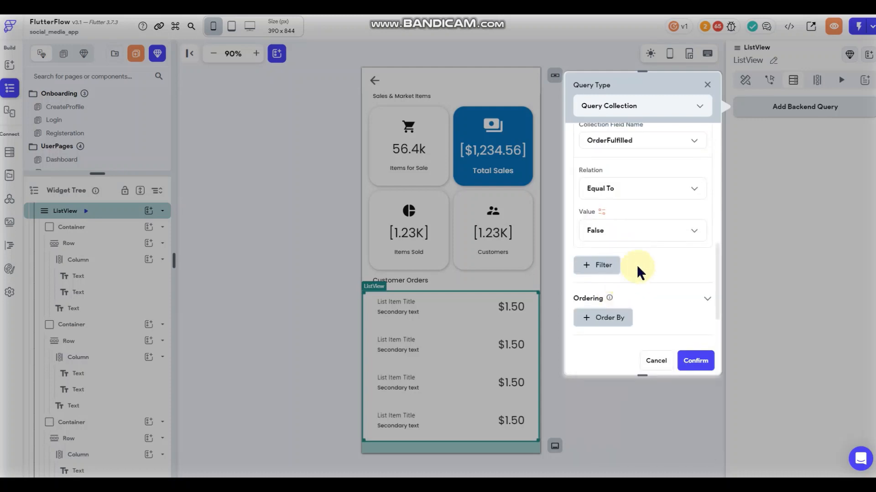
# Order the query by DateOrdered, Increasing, and confirm creating the ListView's backend query
pyautogui.scroll(-2, 660, 259)
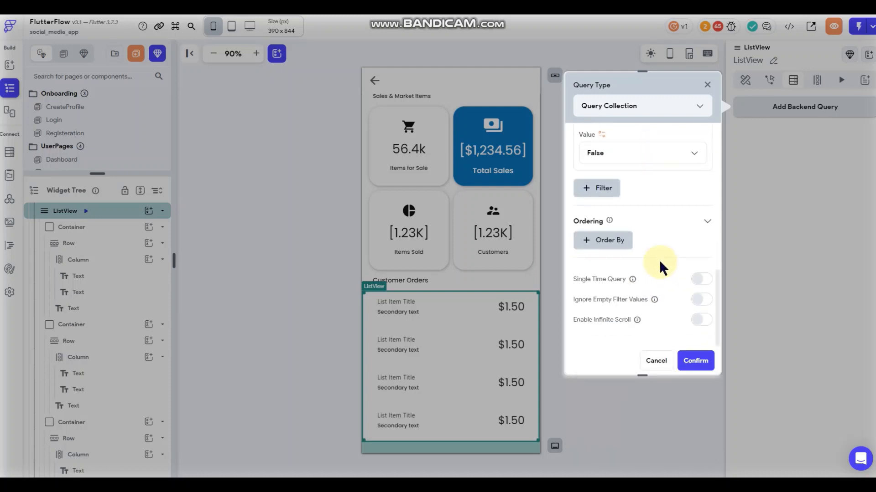
pyautogui.click(611, 242)
pyautogui.click(636, 283)
pyautogui.click(635, 286)
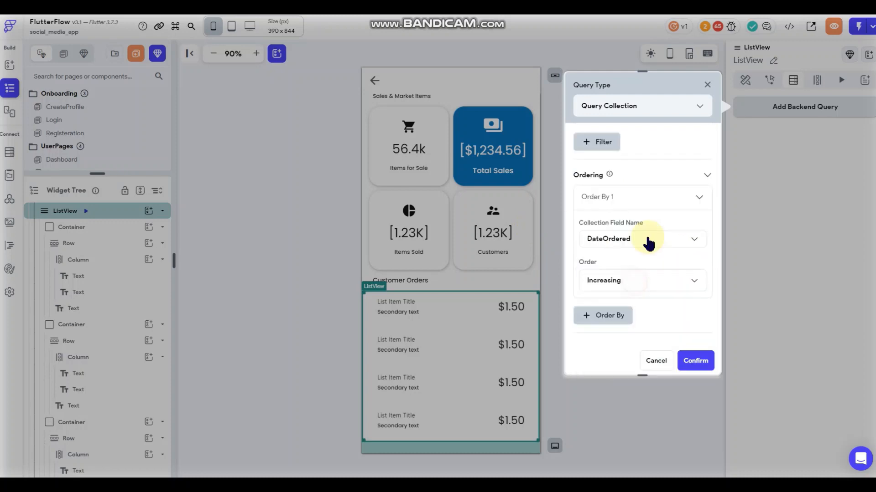
pyautogui.scroll(-1, 634, 241)
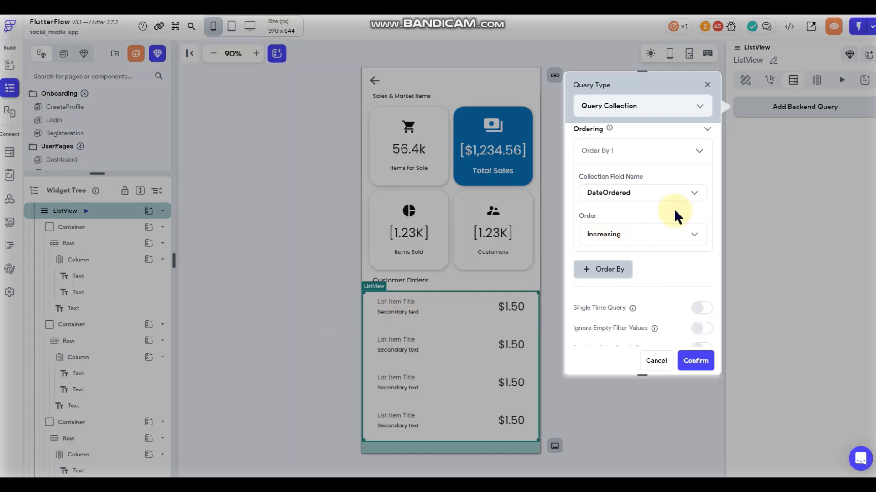
pyautogui.scroll(-1, 671, 224)
pyautogui.click(697, 360)
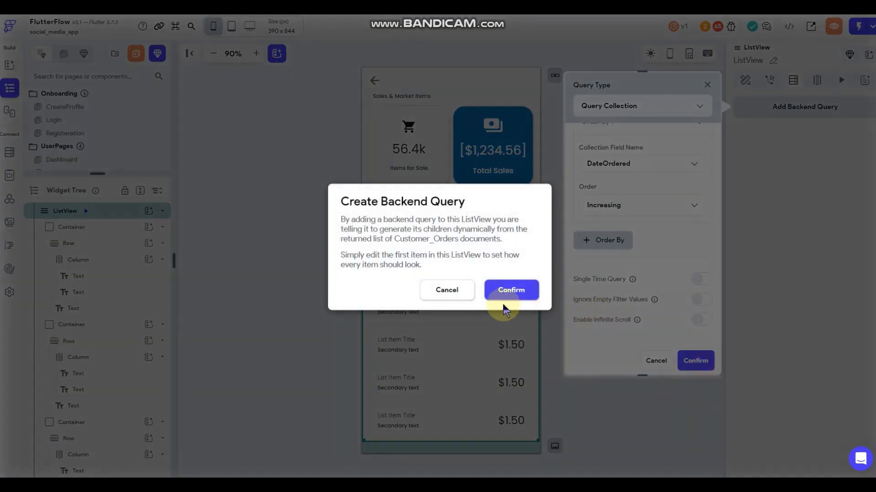
pyautogui.click(508, 294)
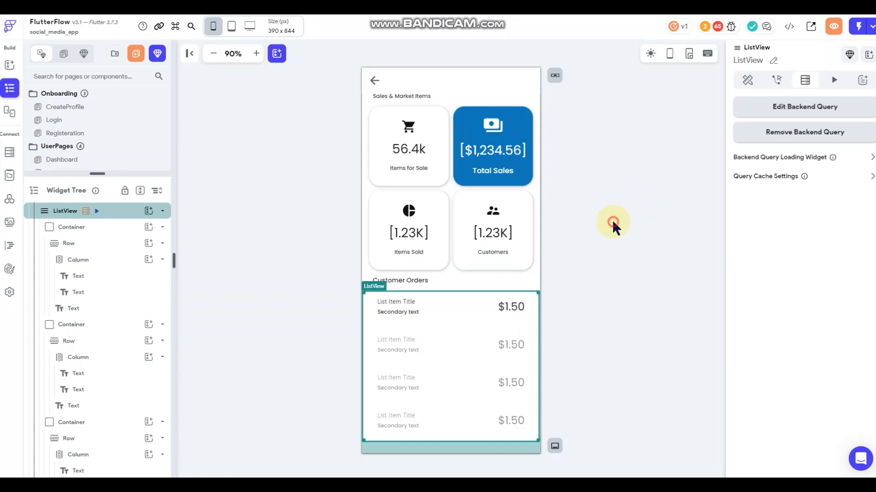
# Review the fields of the Customer_Orders subcollection in the Firestore schema
pyautogui.click(612, 220)
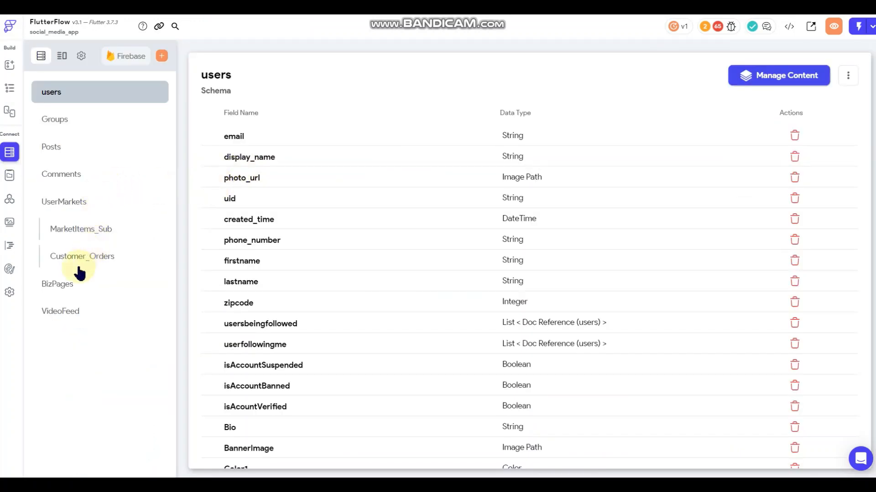
pyautogui.click(84, 257)
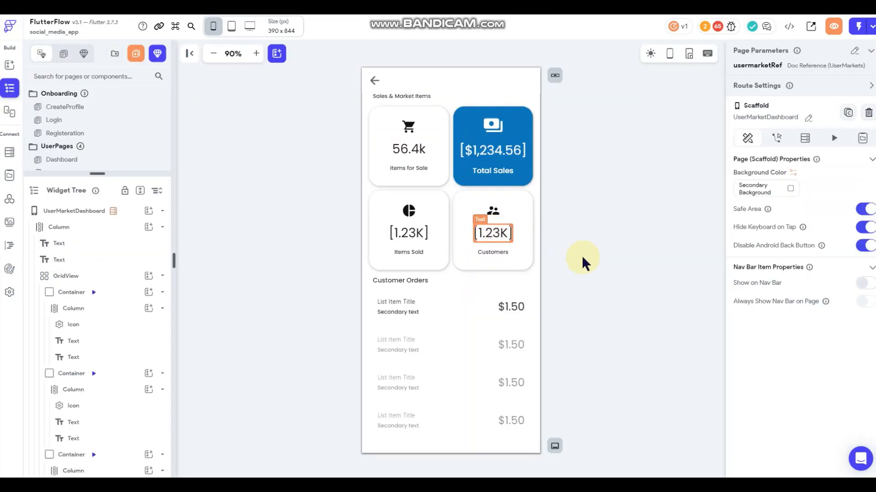
# Add a Document from Reference backend query to the first customer order's Row, using the MarketItems_Sub collection
pyautogui.click(395, 302)
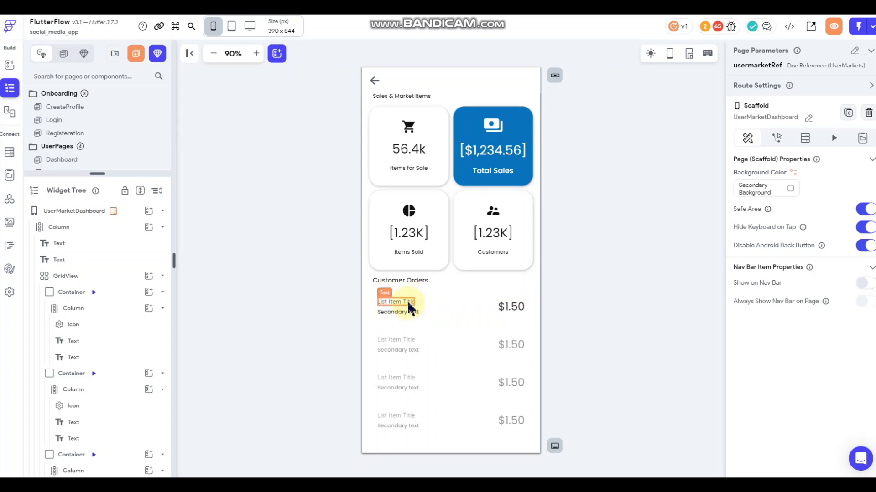
pyautogui.click(439, 304)
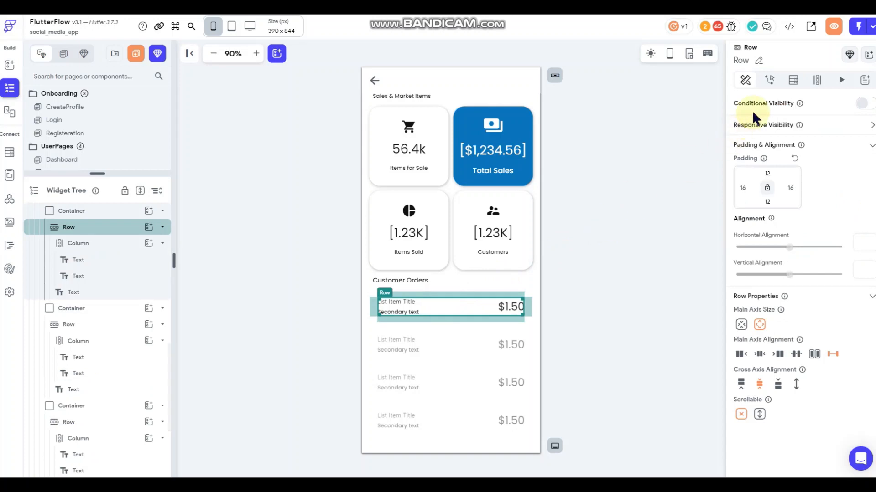
pyautogui.click(793, 80)
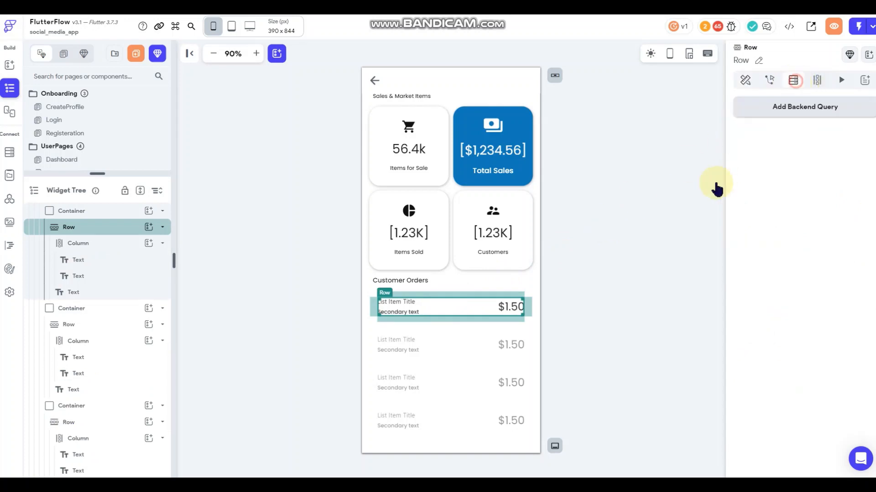
pyautogui.click(762, 109)
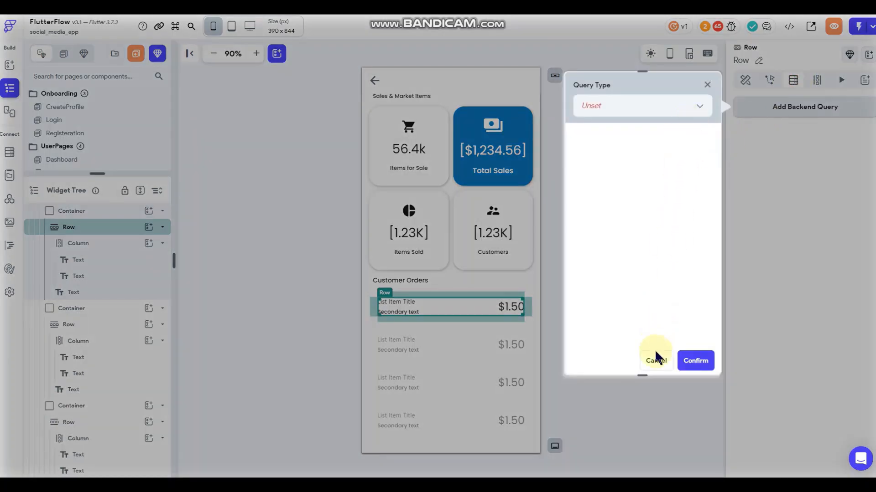
pyautogui.click(655, 362)
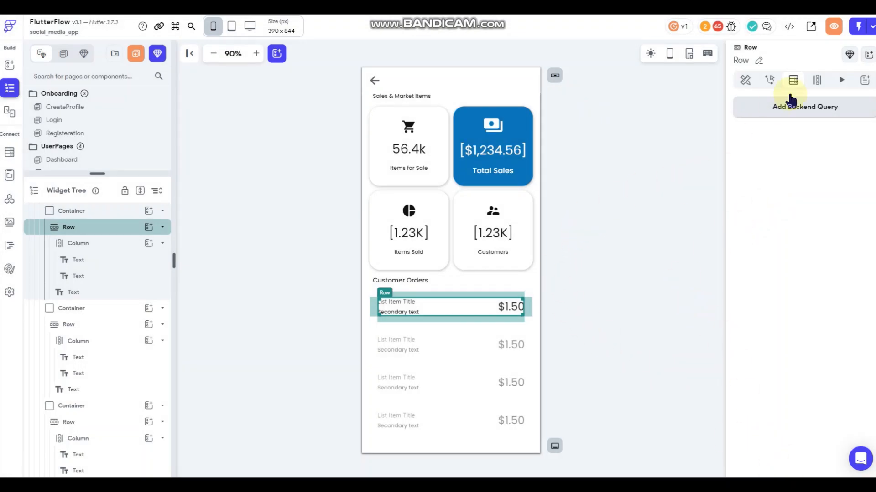
pyautogui.click(790, 120)
pyautogui.click(643, 105)
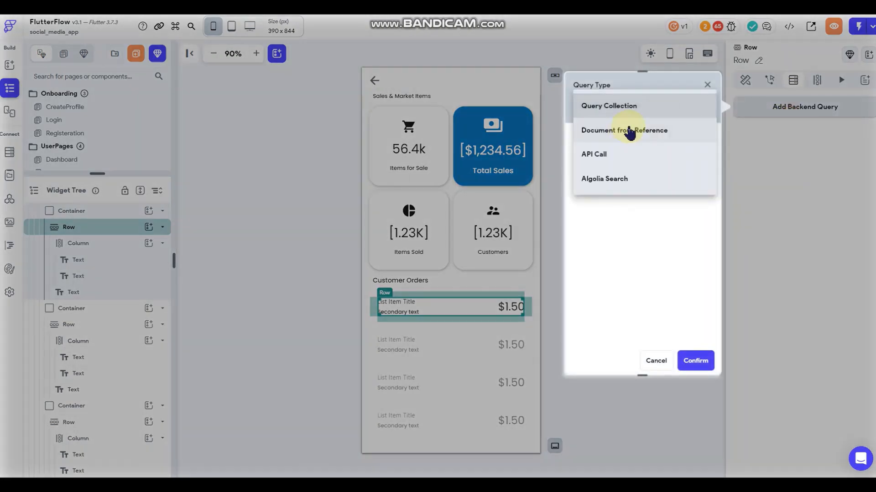
pyautogui.click(627, 133)
pyautogui.click(638, 172)
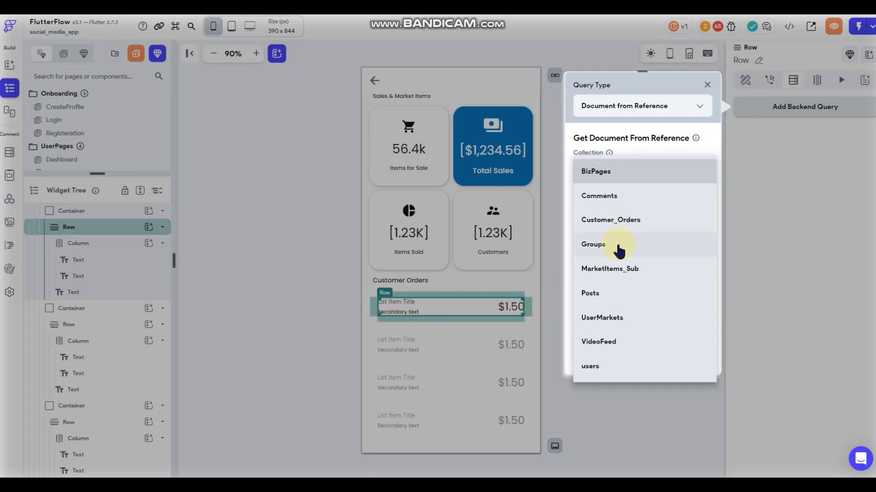
pyautogui.click(615, 273)
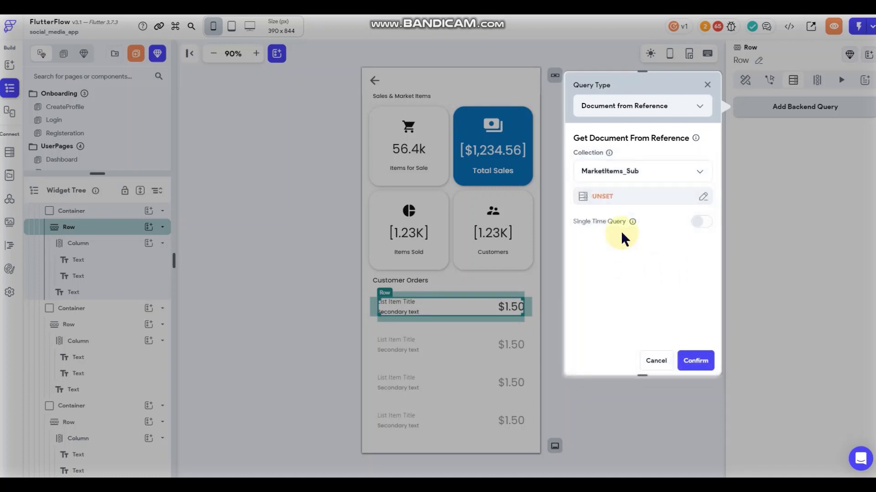
# Set the Row query's reference to Item_Ref from the Customer_Orders document and confirm the query
pyautogui.click(609, 197)
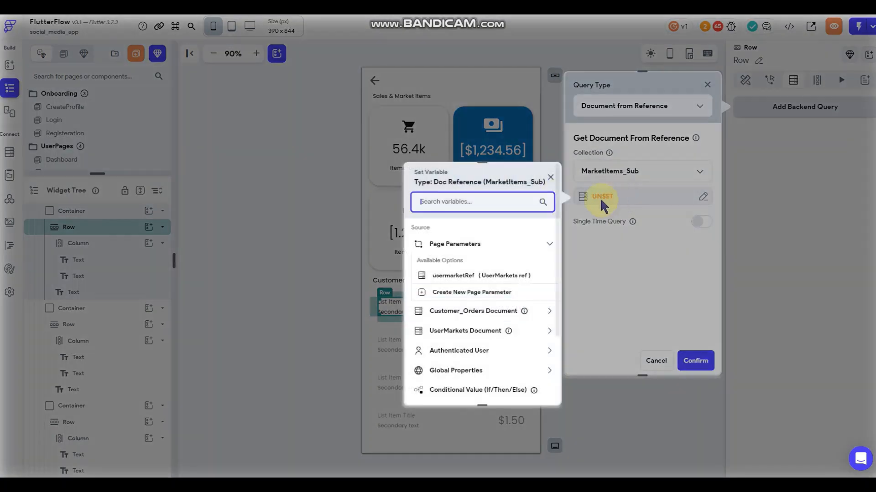
pyautogui.click(483, 311)
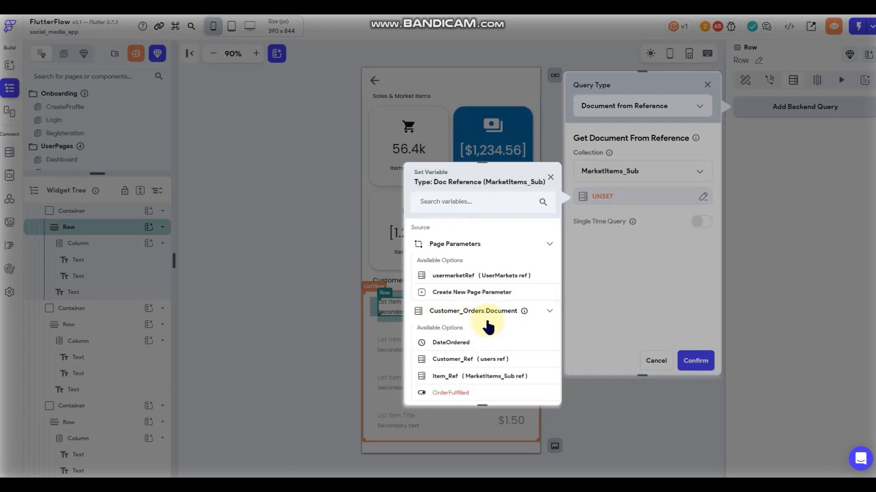
pyautogui.scroll(-2, 487, 326)
pyautogui.click(467, 287)
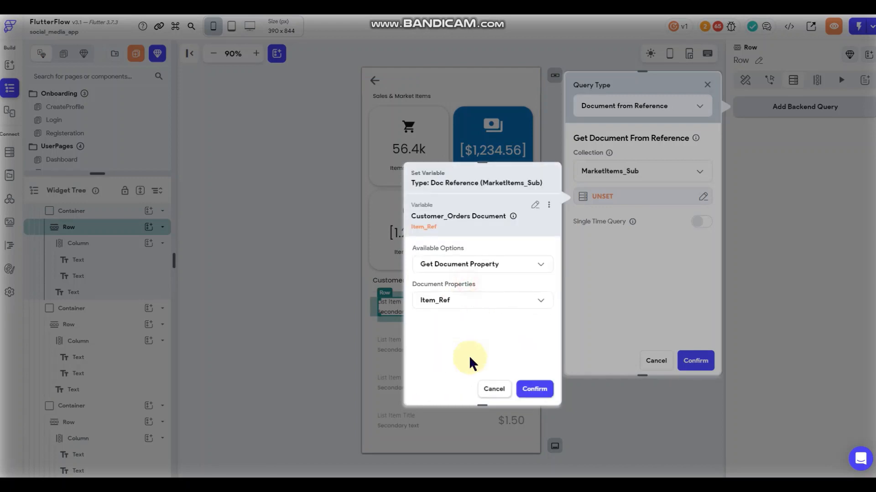
pyautogui.click(531, 388)
pyautogui.click(692, 360)
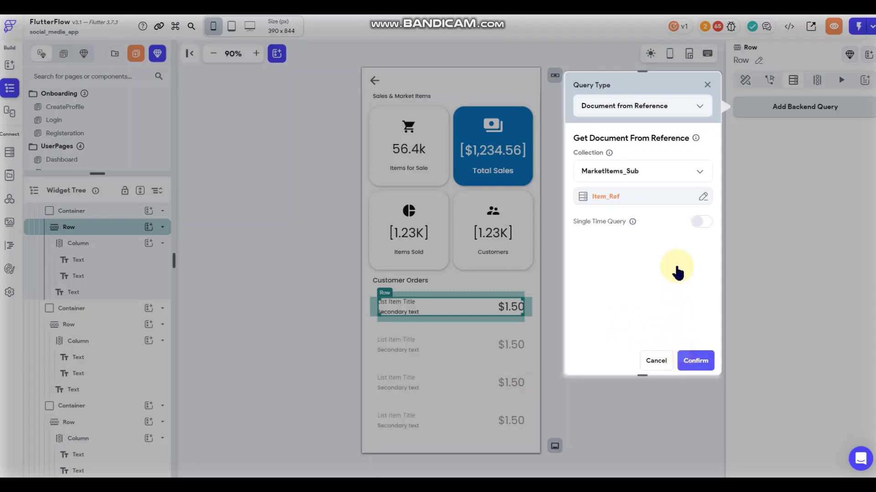
# Add a Document from Reference backend query to the Column inside the order Row, using the users collection
pyautogui.click(408, 305)
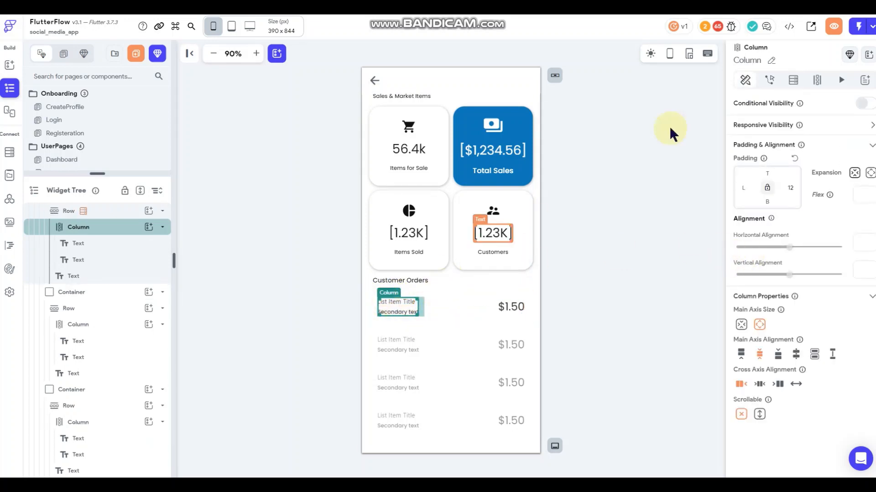
pyautogui.click(793, 87)
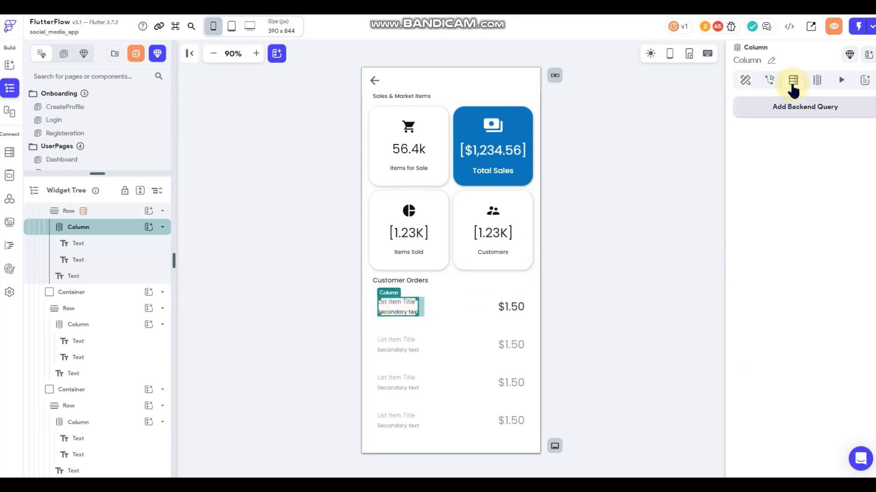
pyautogui.click(778, 108)
pyautogui.click(677, 110)
pyautogui.click(626, 137)
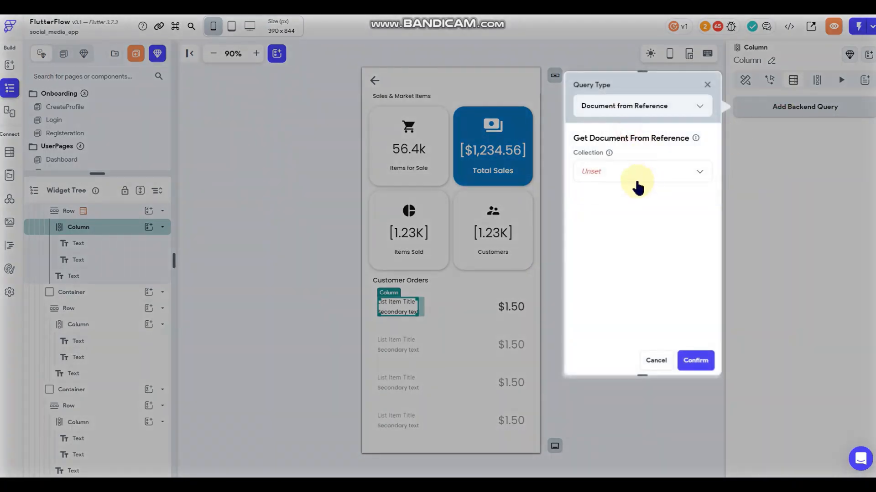
pyautogui.click(636, 185)
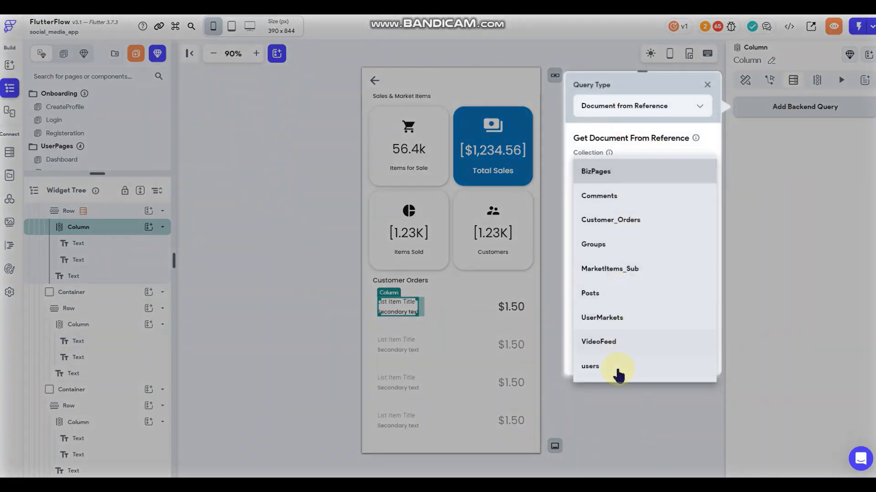
pyautogui.click(617, 369)
# Set the Column query's reference to Customer_Ref from the Customer_Orders document and confirm the query
pyautogui.click(618, 198)
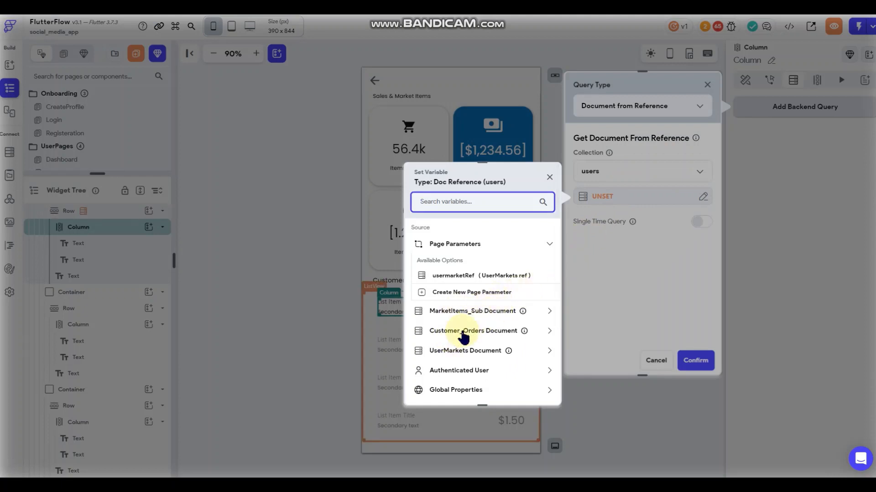
pyautogui.click(479, 335)
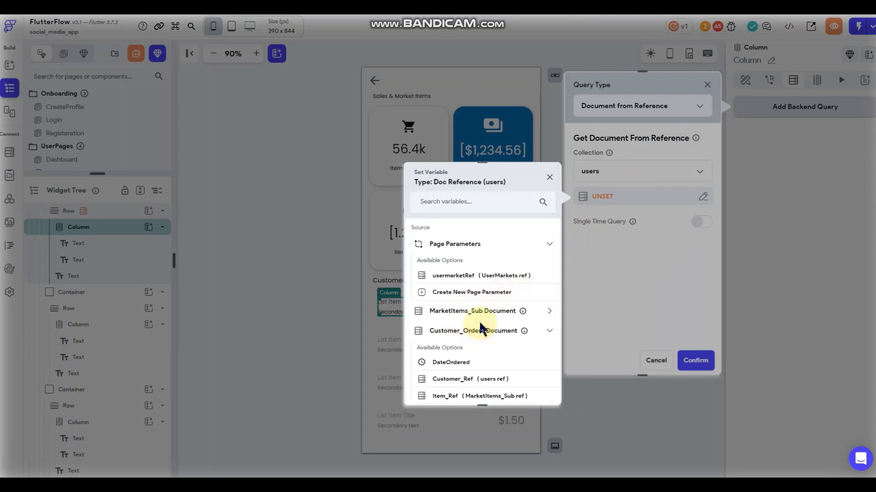
pyautogui.scroll(-2, 479, 321)
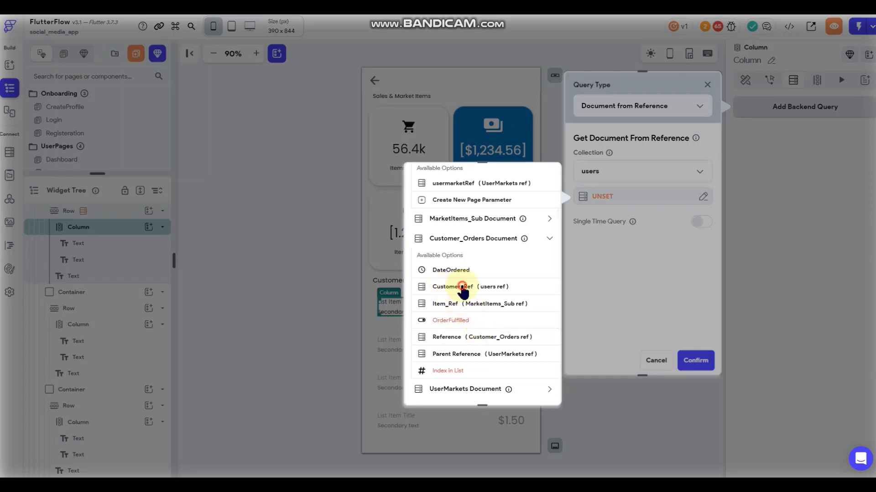
pyautogui.click(443, 292)
pyautogui.click(534, 390)
pyautogui.click(692, 360)
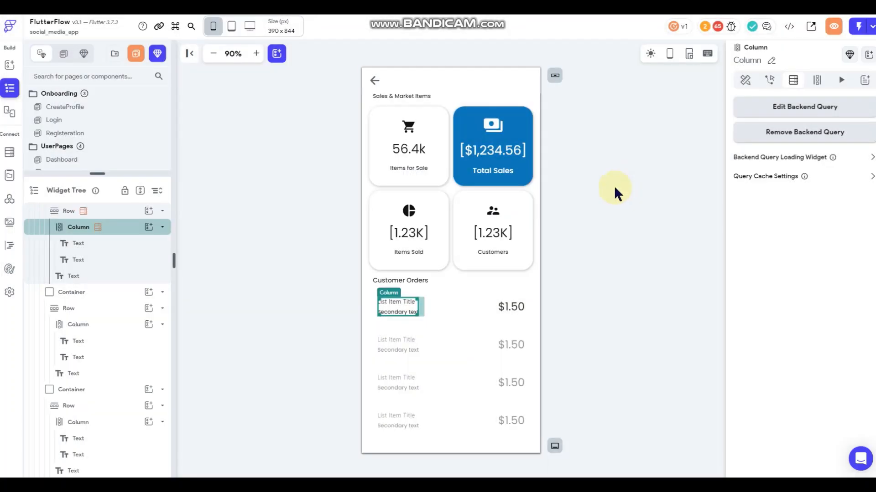
pyautogui.click(598, 229)
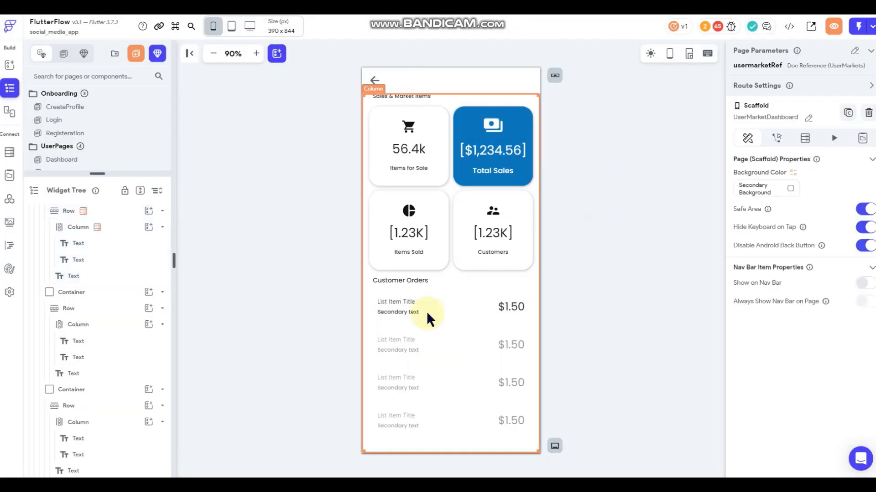
# Bind the first order's List Item Title text to Title from the MarketItems_Sub document
pyautogui.click(400, 302)
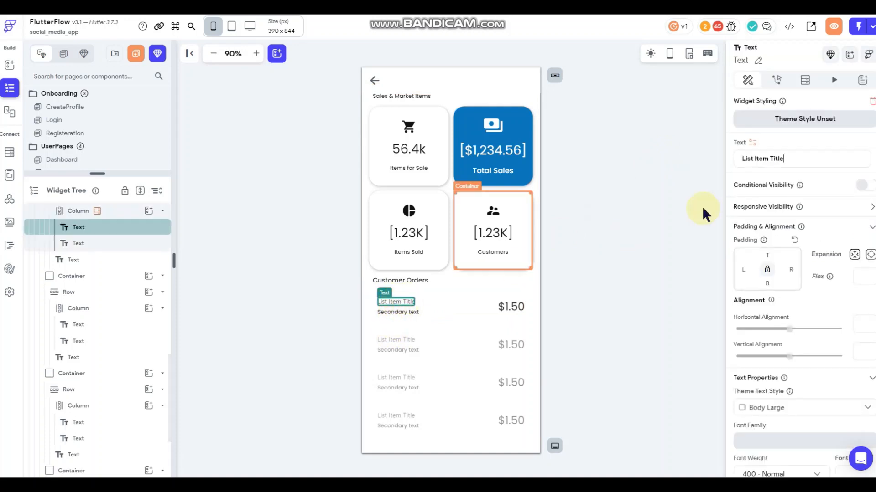
pyautogui.click(759, 154)
pyautogui.click(751, 143)
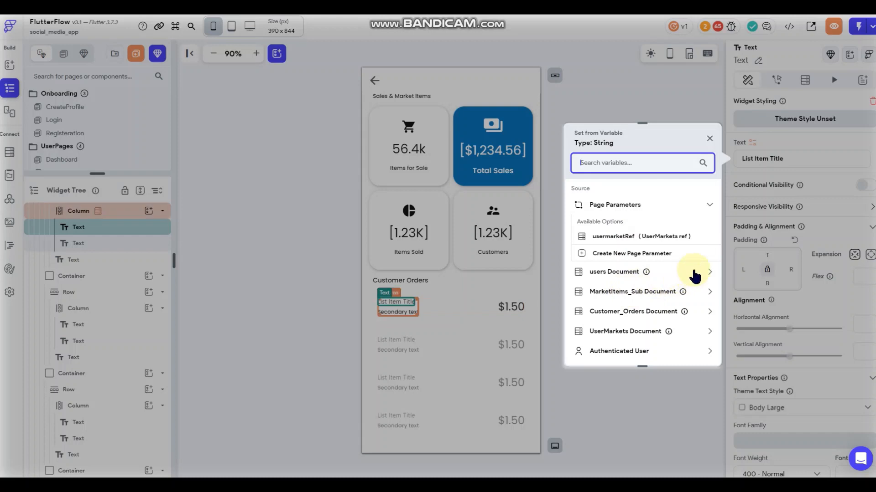
pyautogui.click(642, 292)
pyautogui.scroll(-1, 643, 294)
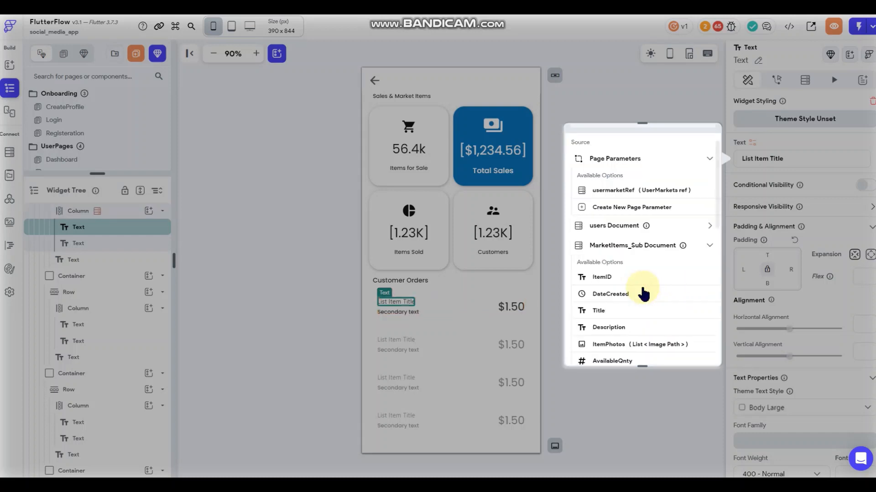
pyautogui.click(600, 311)
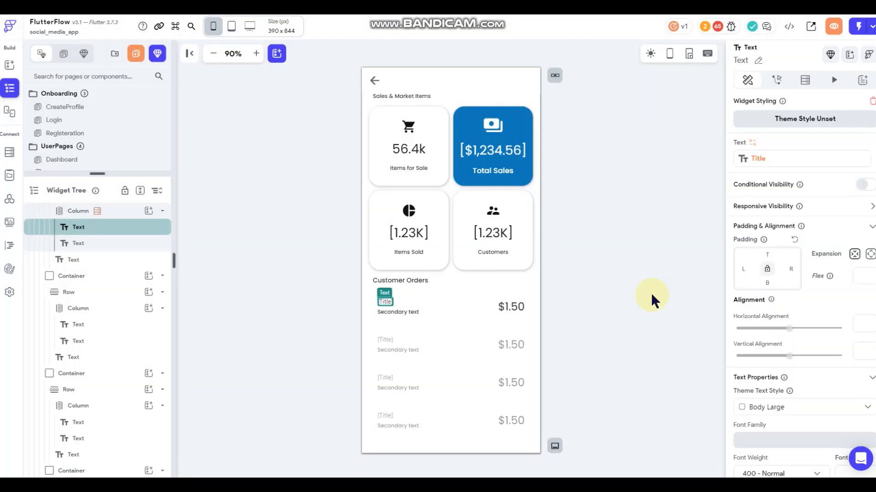
# Set the order's secondary text to a Combine Text variable with "user/" as Text 1 and add a second text
pyautogui.click(404, 310)
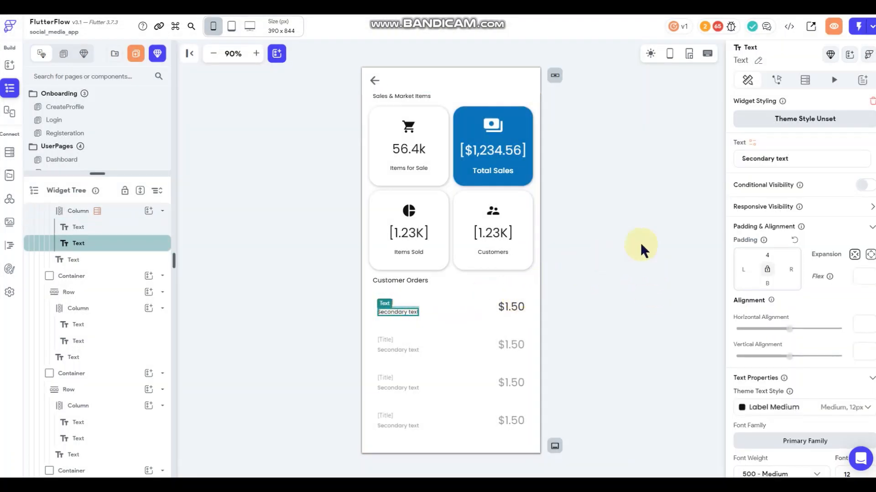
pyautogui.click(753, 144)
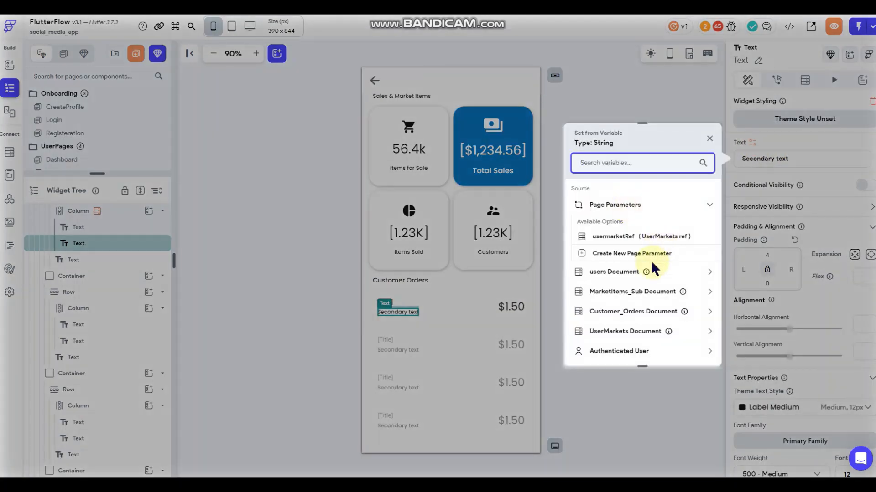
pyautogui.scroll(-2, 650, 261)
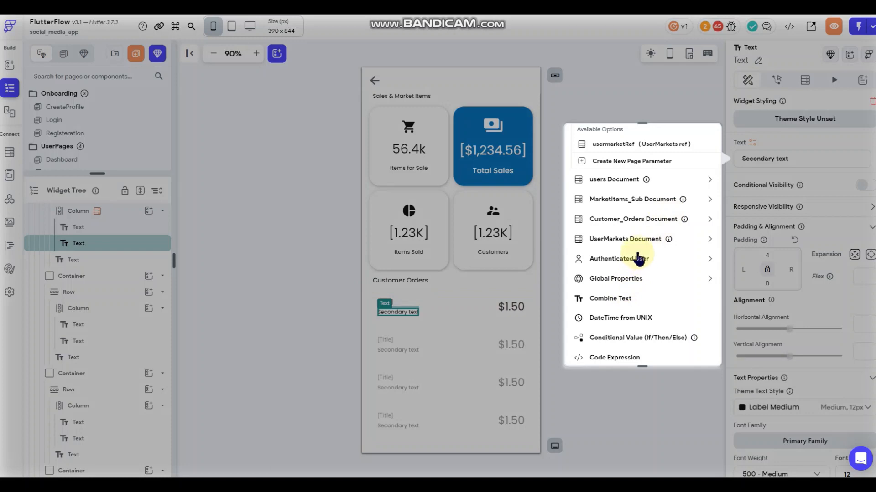
pyautogui.click(616, 298)
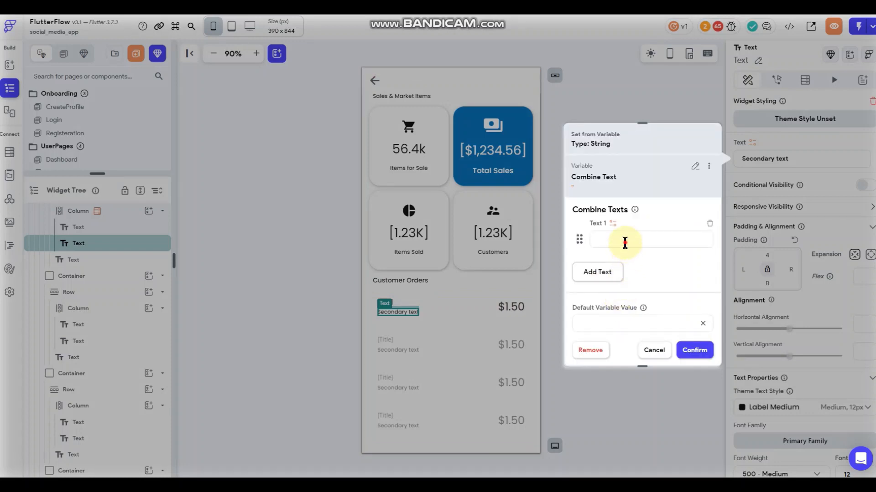
pyautogui.click(625, 243)
pyautogui.click(606, 275)
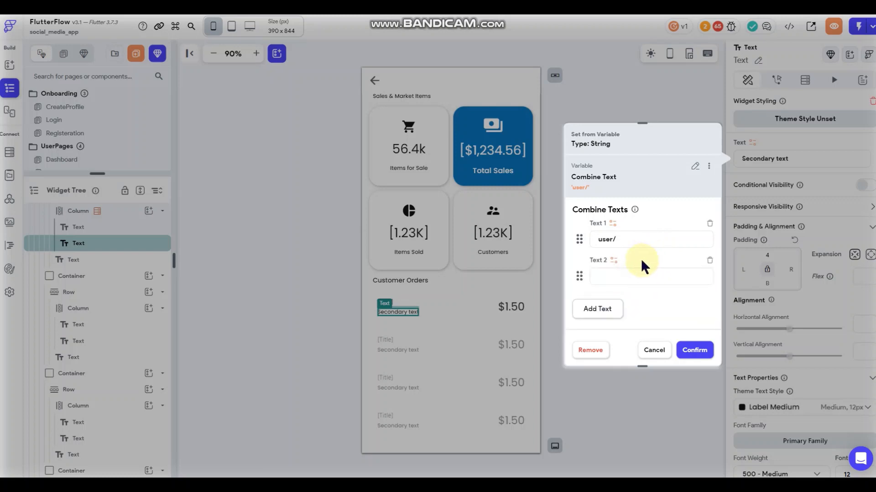
# Set Text 2 of the combined text to display_name from the users document
pyautogui.click(615, 260)
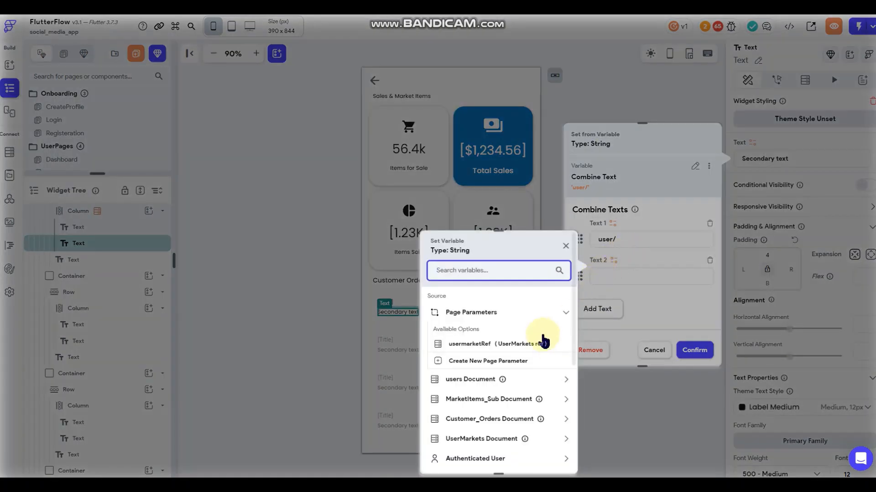
pyautogui.click(485, 383)
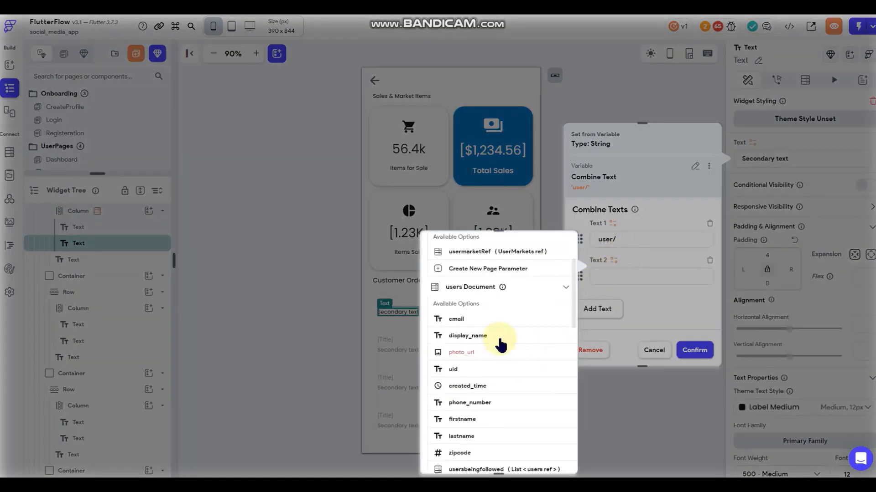
pyautogui.click(483, 336)
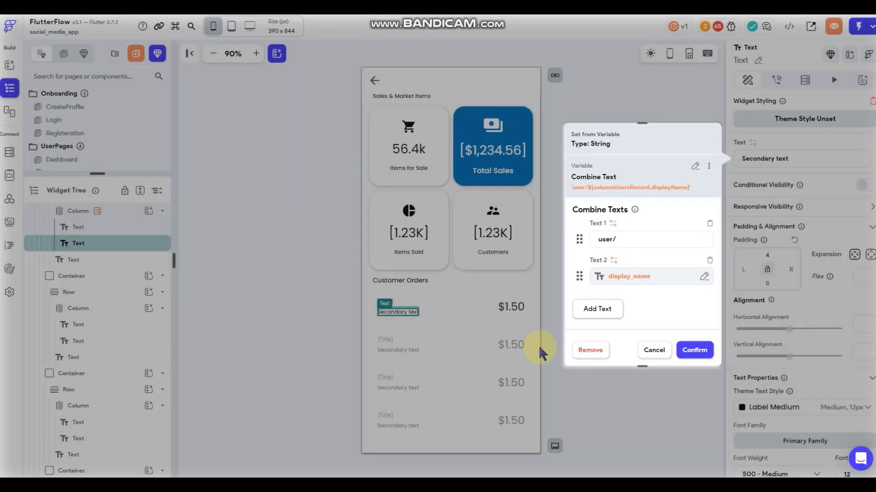
# Look through the users document properties available for Text 2 of the combined text
pyautogui.click(604, 283)
pyautogui.click(504, 336)
pyautogui.scroll(-2, 488, 372)
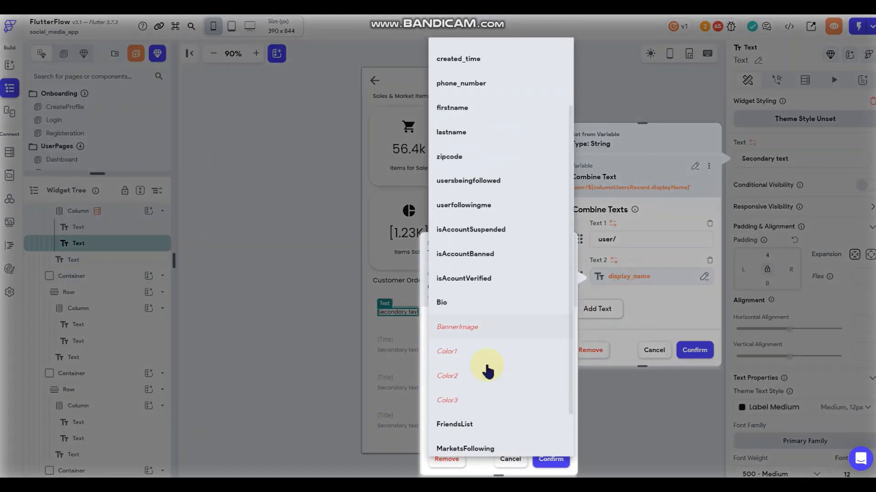
pyautogui.scroll(-1, 488, 372)
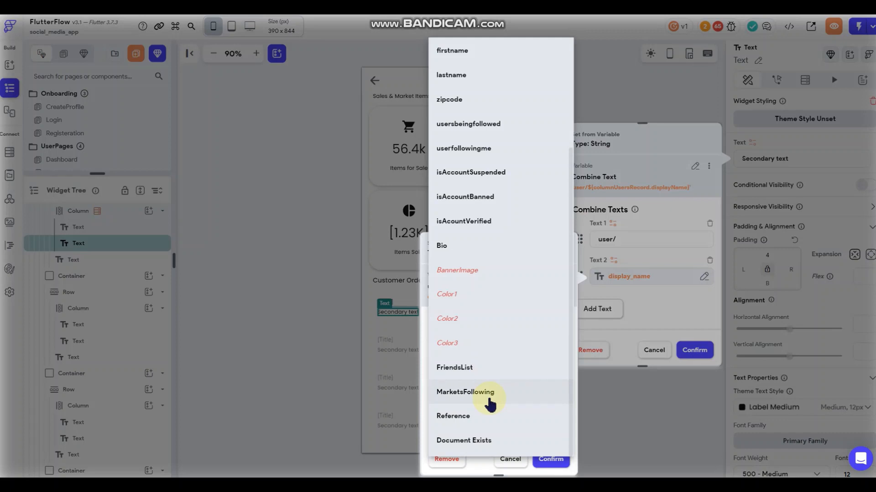
pyautogui.scroll(1, 490, 402)
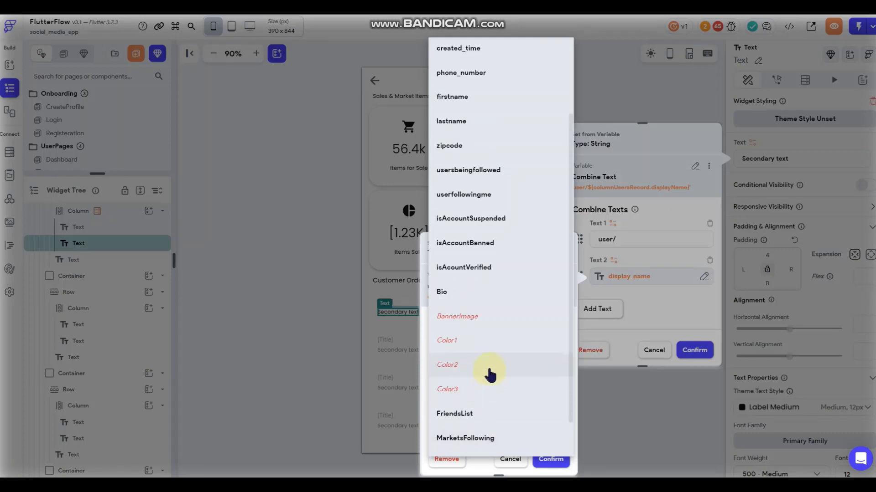
pyautogui.scroll(1, 490, 375)
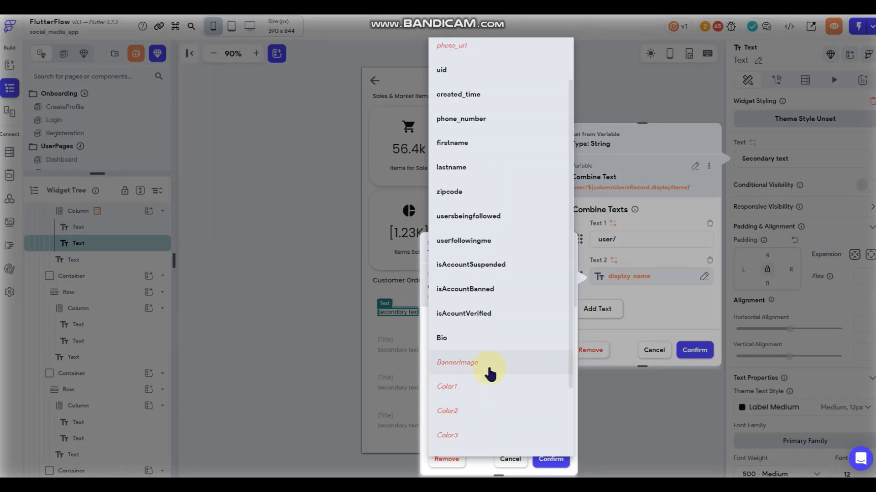
pyautogui.scroll(-2, 491, 375)
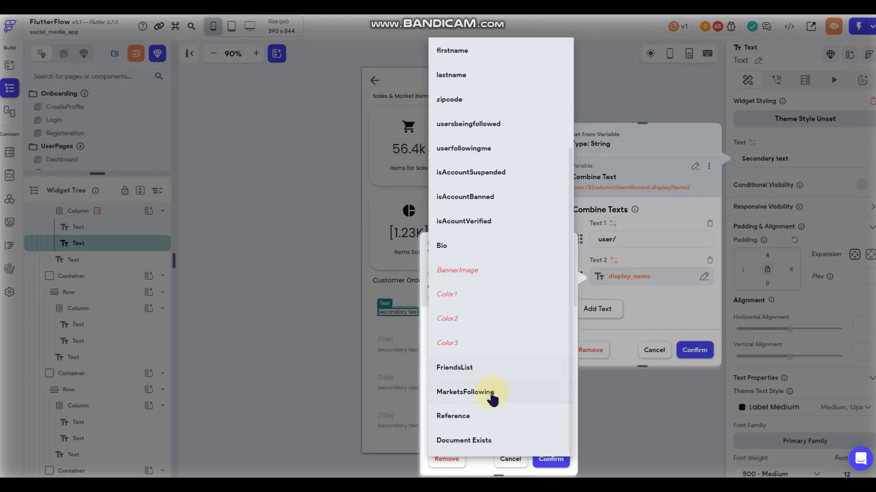
pyautogui.scroll(3, 491, 422)
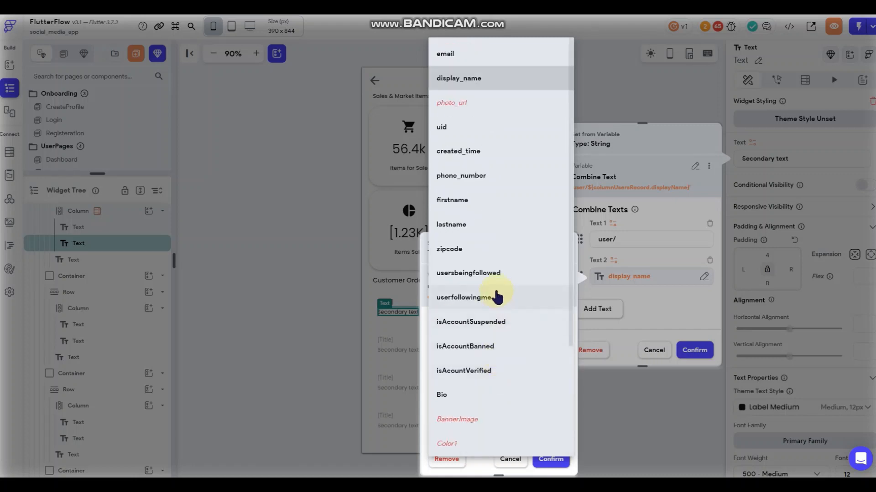
# Keep display_name as the document property for Text 2 and confirm the combined text variable
pyautogui.click(456, 80)
pyautogui.click(551, 460)
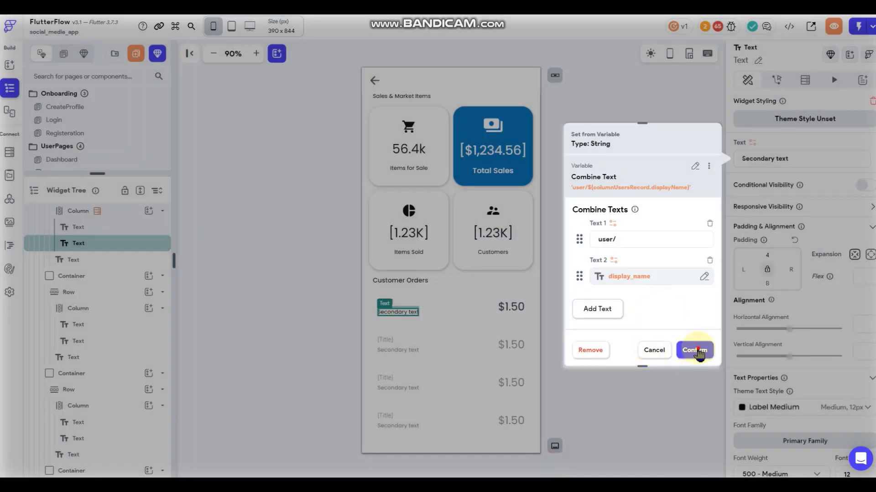
pyautogui.click(694, 350)
# Set the first order's $1.50 text from the Price property of the MarketItems_Sub document
pyautogui.click(622, 305)
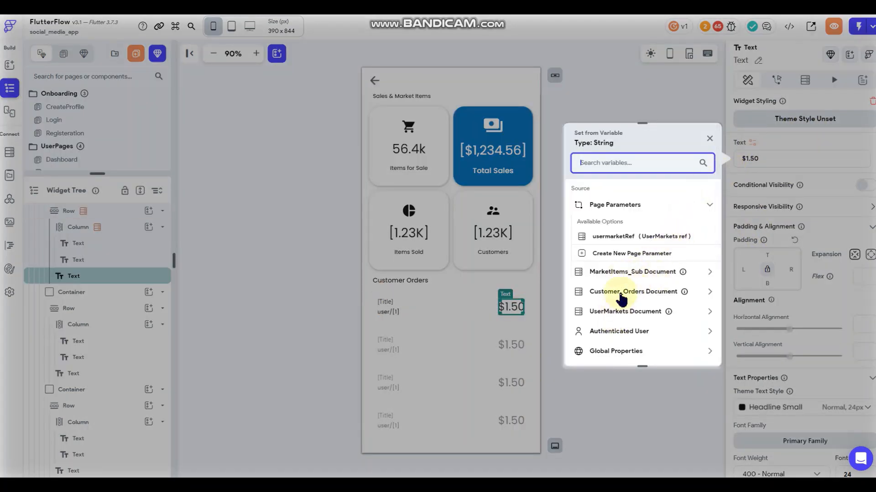
pyautogui.click(638, 292)
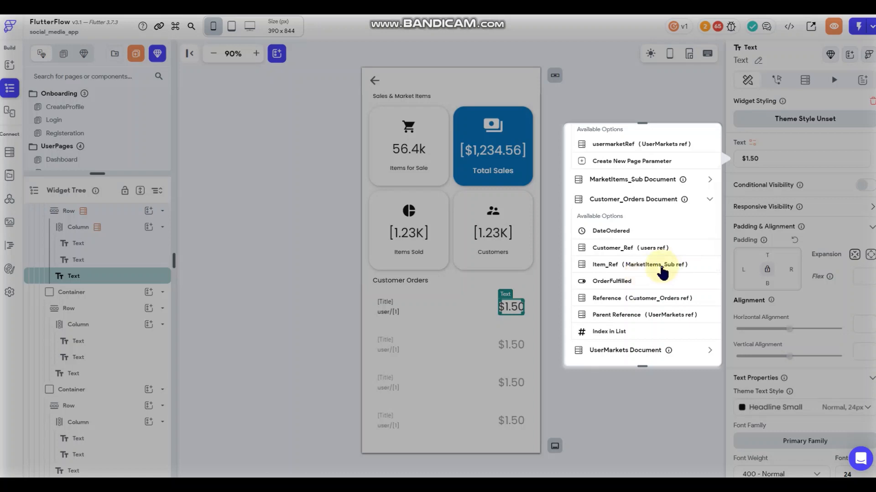
pyautogui.scroll(2, 648, 270)
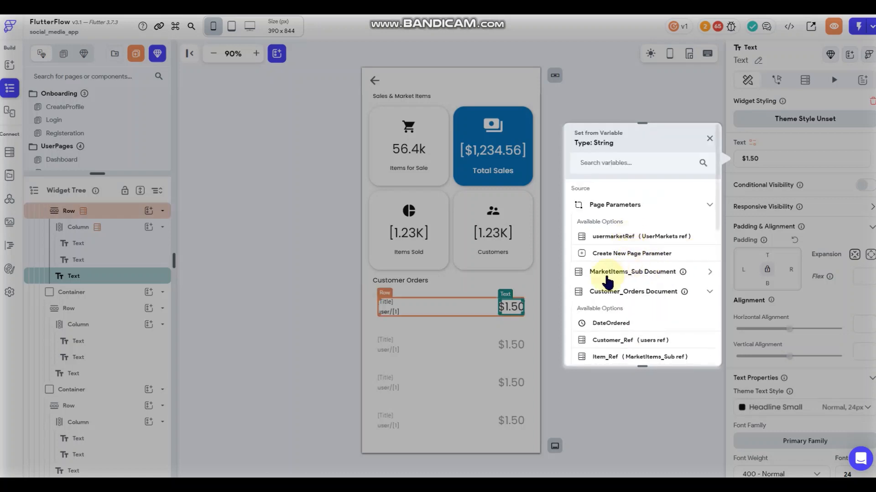
pyautogui.click(631, 273)
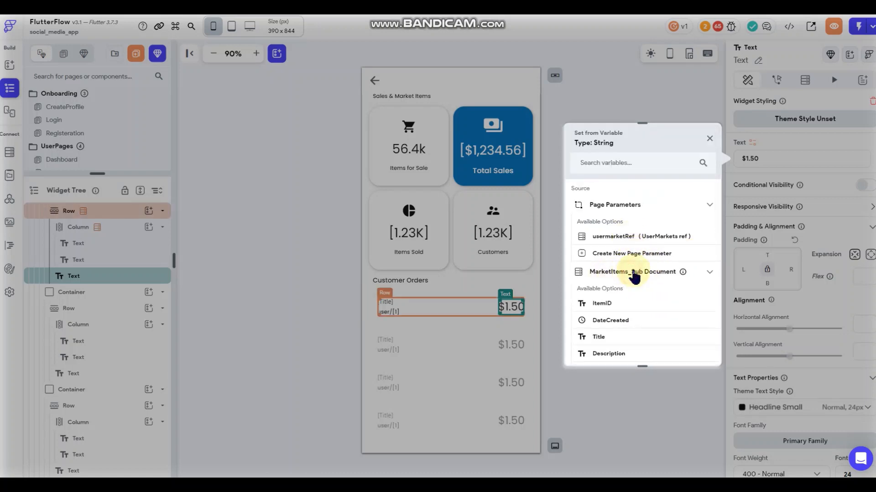
pyautogui.scroll(-2, 636, 277)
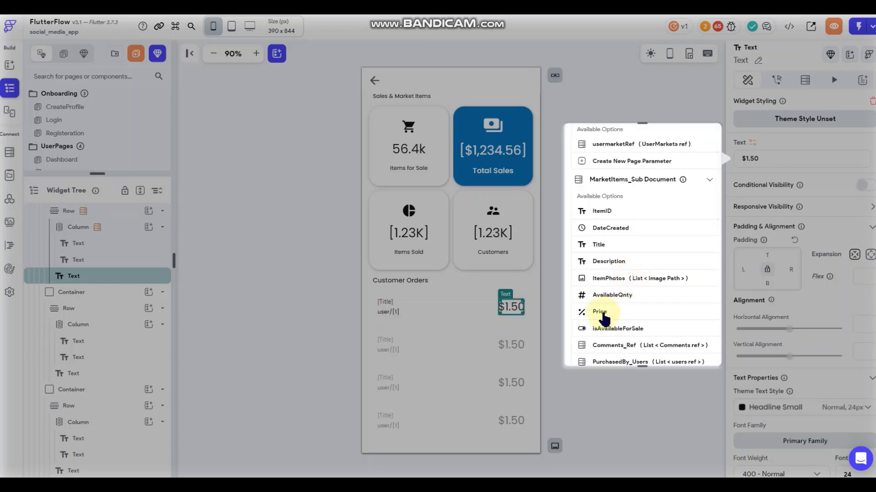
pyautogui.click(601, 314)
# Format the Price variable as a Decimal number with Period for Decimal, displayed as currency, and confirm it
pyautogui.click(639, 266)
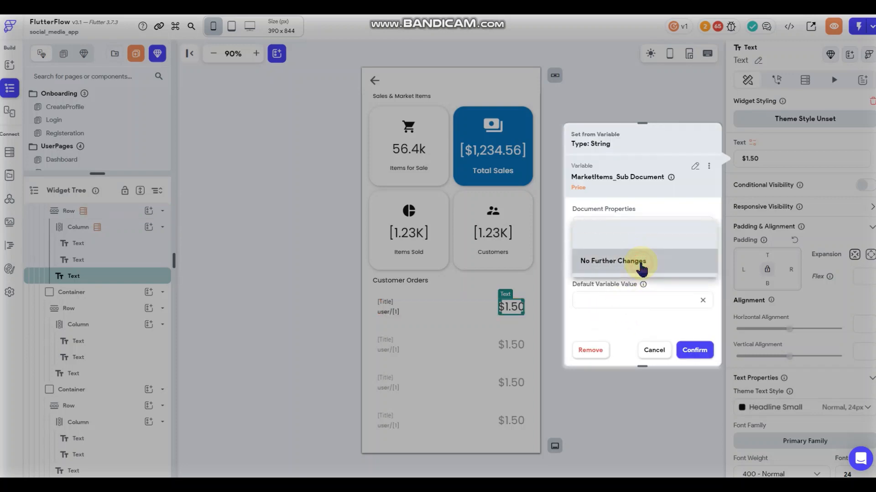
pyautogui.click(631, 238)
pyautogui.click(630, 299)
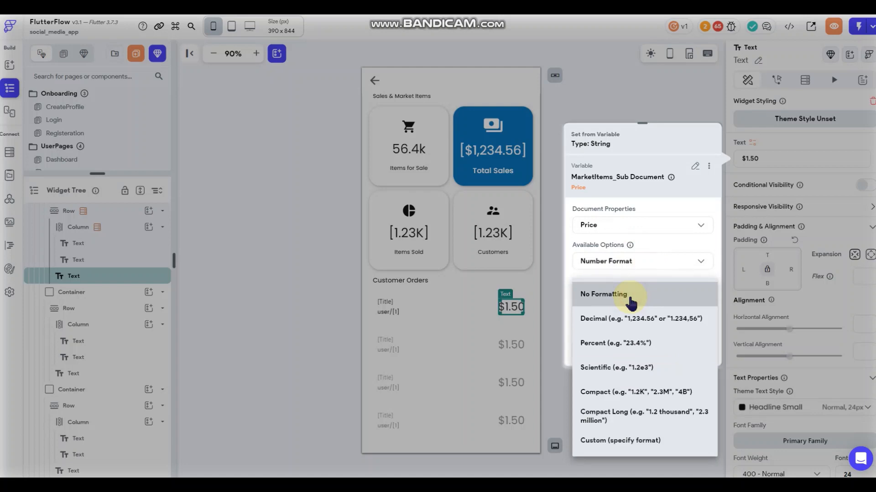
pyautogui.click(634, 316)
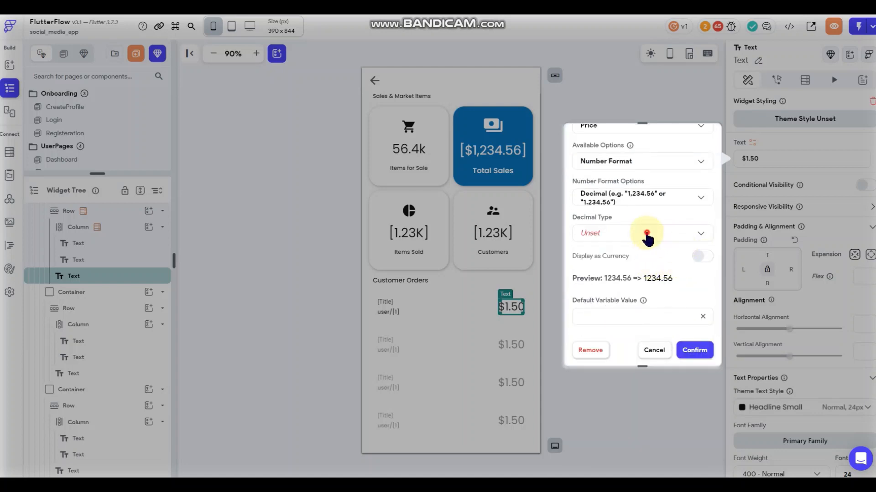
pyautogui.click(646, 235)
pyautogui.click(632, 257)
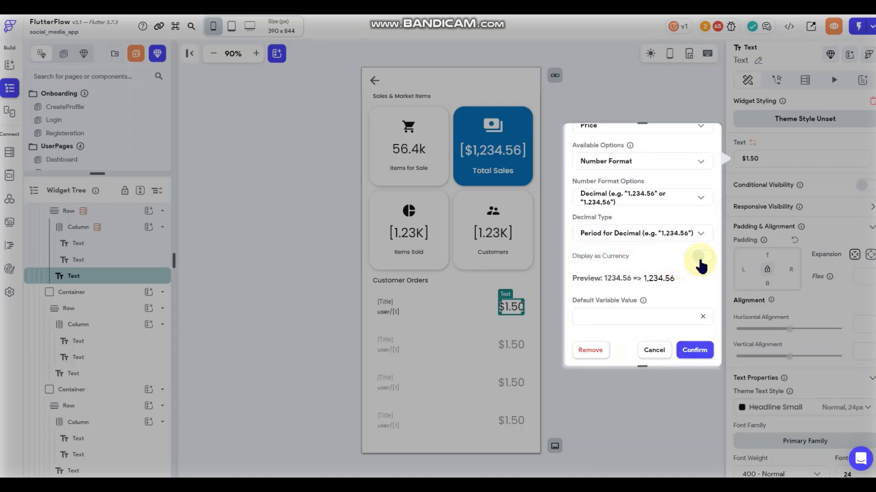
pyautogui.click(702, 256)
pyautogui.click(629, 291)
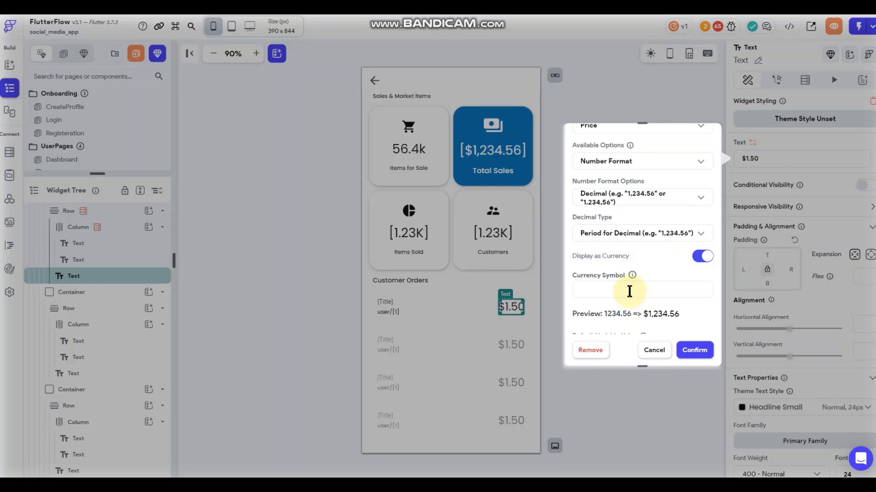
pyautogui.click(692, 350)
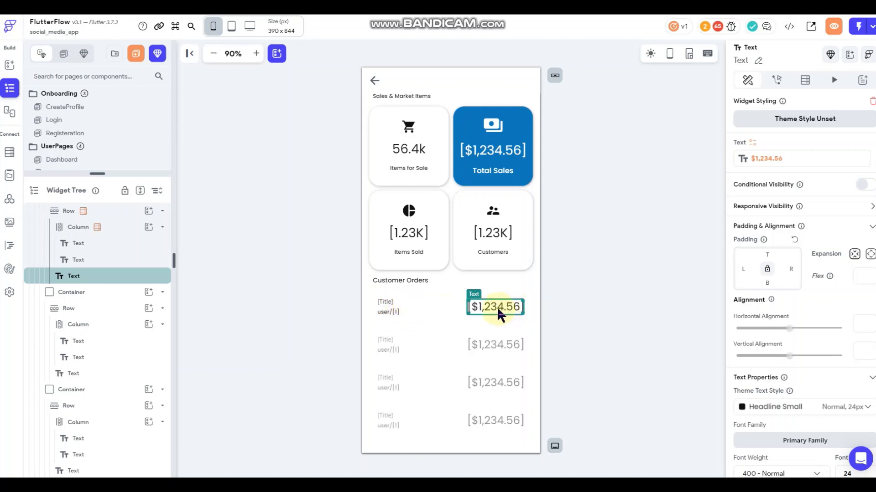
# Duplicate the first order's user/ text and move a copy above the title in the same column
pyautogui.click(391, 313)
pyautogui.rightClick(390, 310)
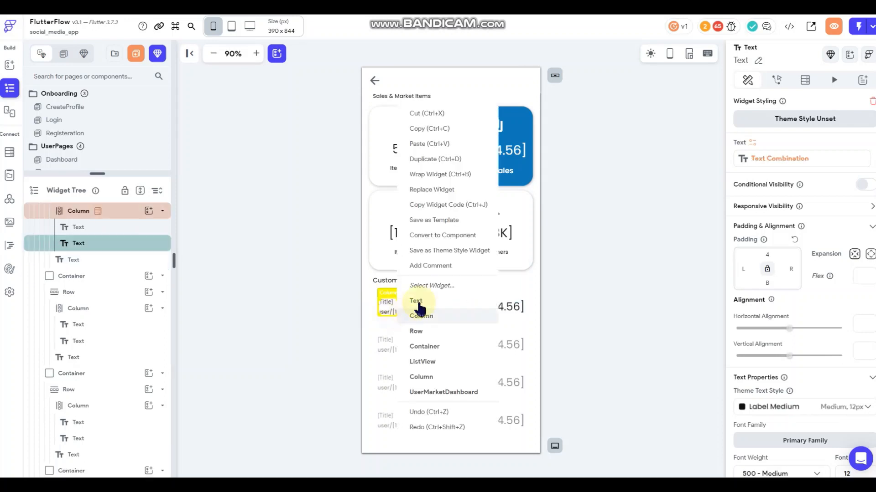
pyautogui.click(424, 159)
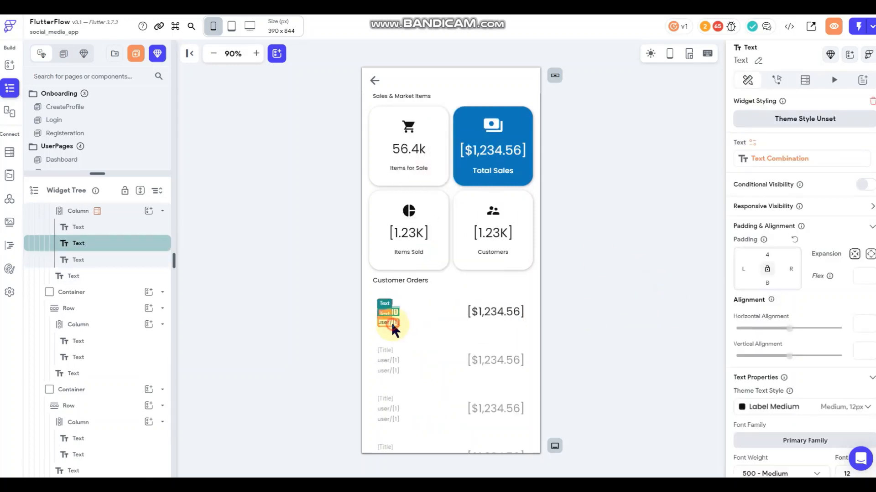
pyautogui.click(602, 325)
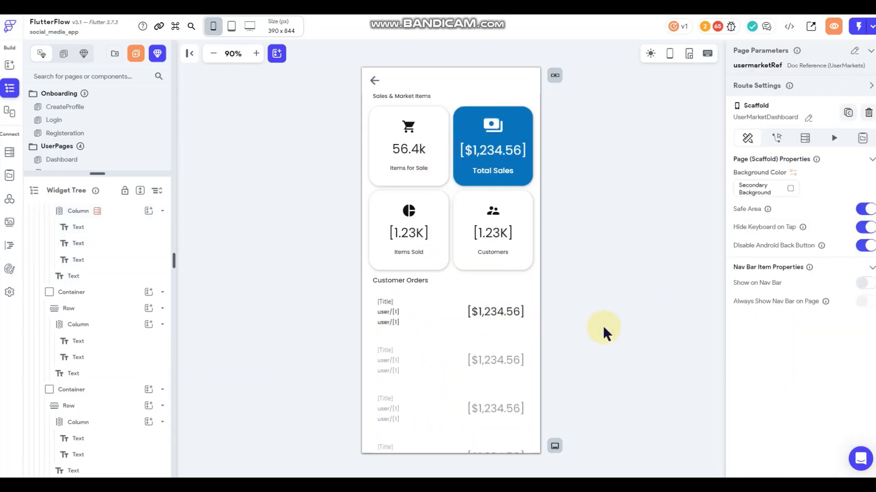
pyautogui.click(387, 321)
pyautogui.moveTo(388, 321); pyautogui.dragTo(389, 302)
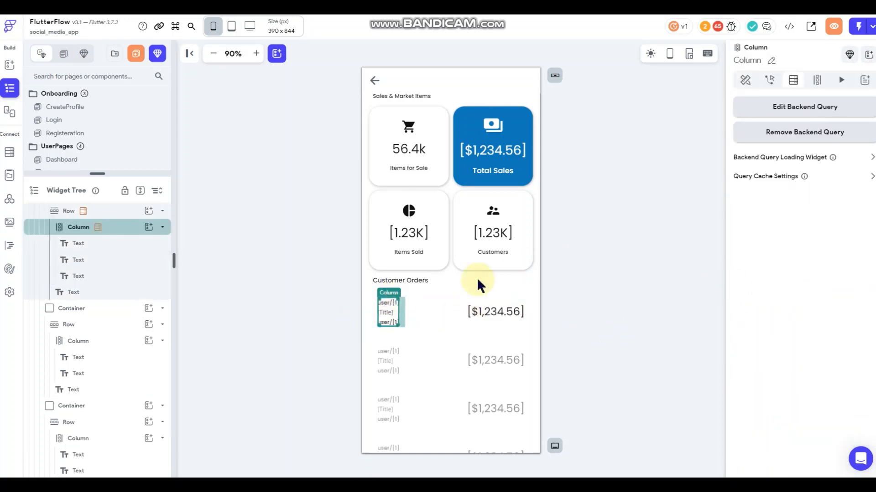
# Replace the top text's combined text variable with DateOrdered from the Customer_Orders document
pyautogui.click(385, 303)
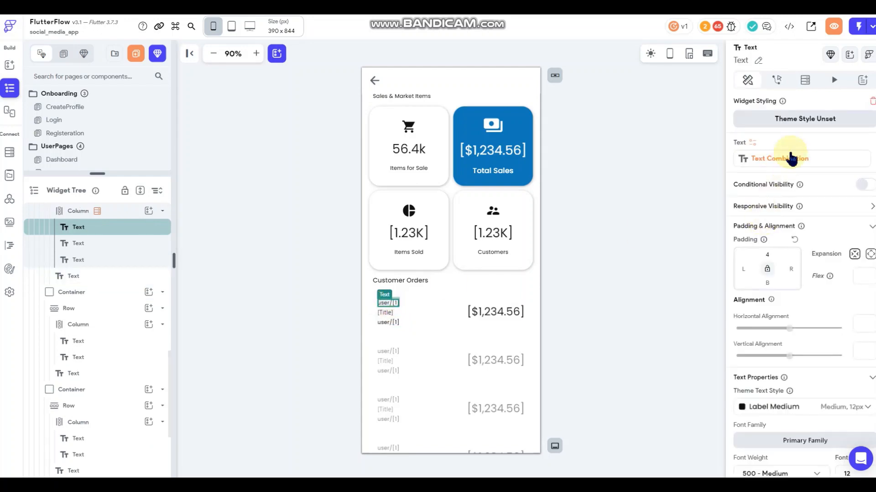
pyautogui.click(763, 160)
pyautogui.click(590, 350)
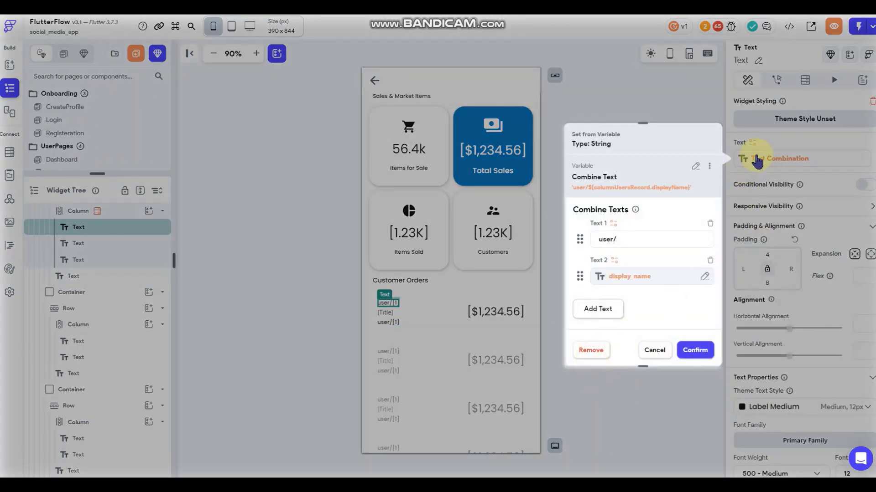
pyautogui.click(751, 143)
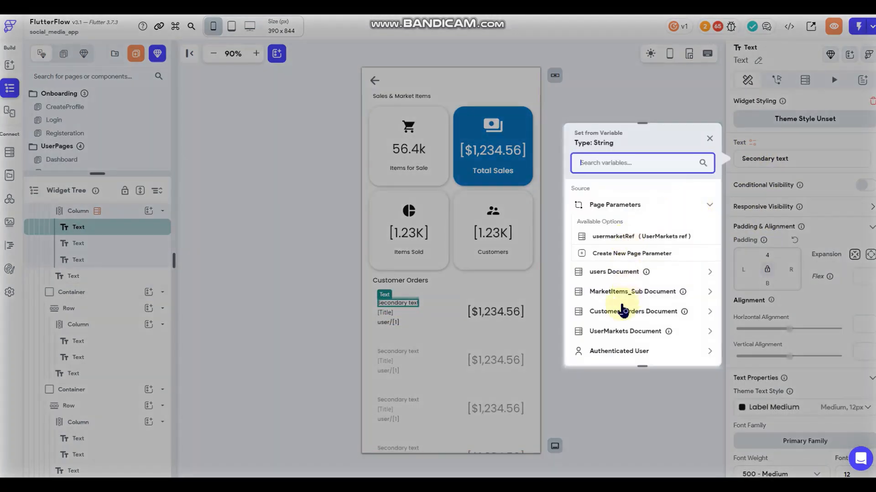
pyautogui.click(625, 318)
pyautogui.scroll(-3, 648, 256)
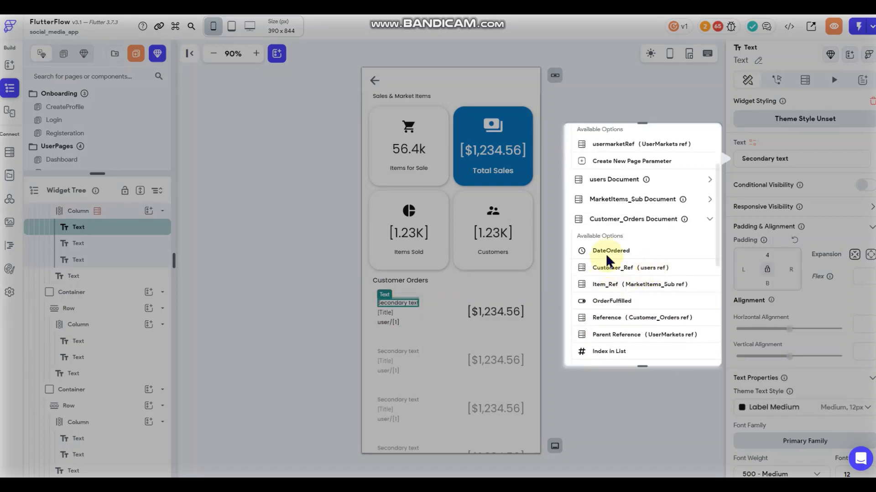
pyautogui.click(608, 256)
# Apply DateTime Format with the relative option to the DateOrdered variable and confirm it
pyautogui.click(636, 299)
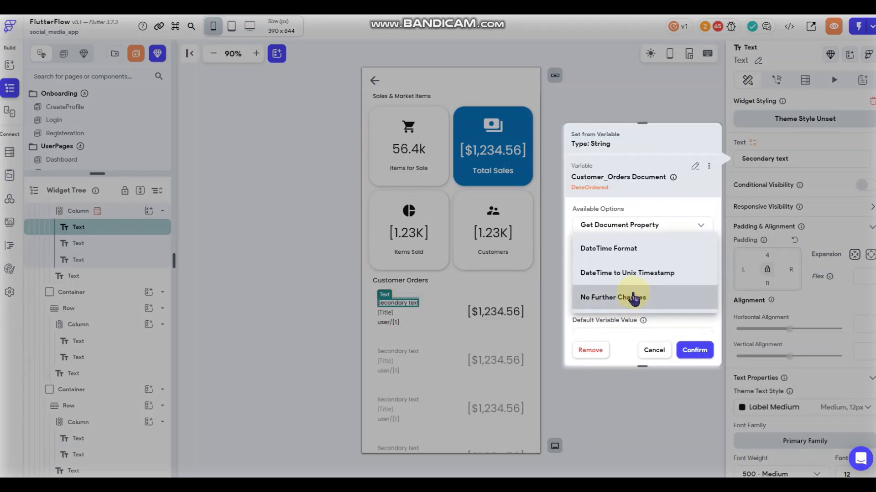
pyautogui.click(636, 247)
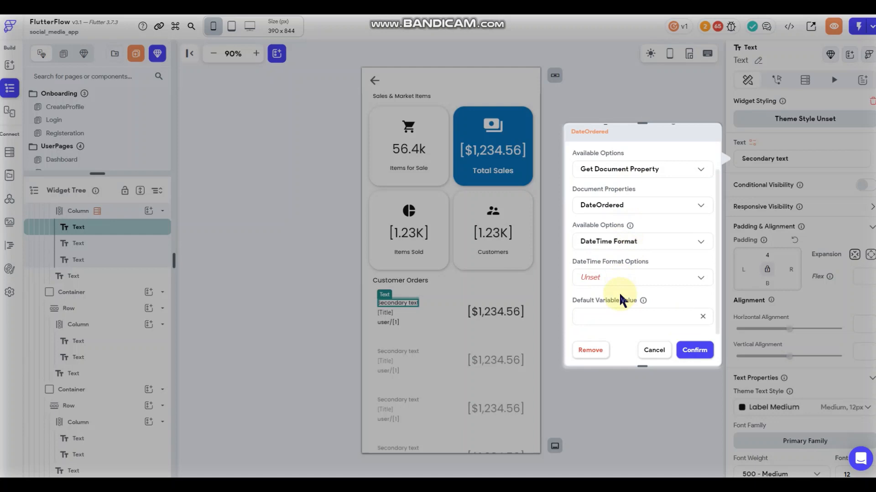
pyautogui.click(629, 278)
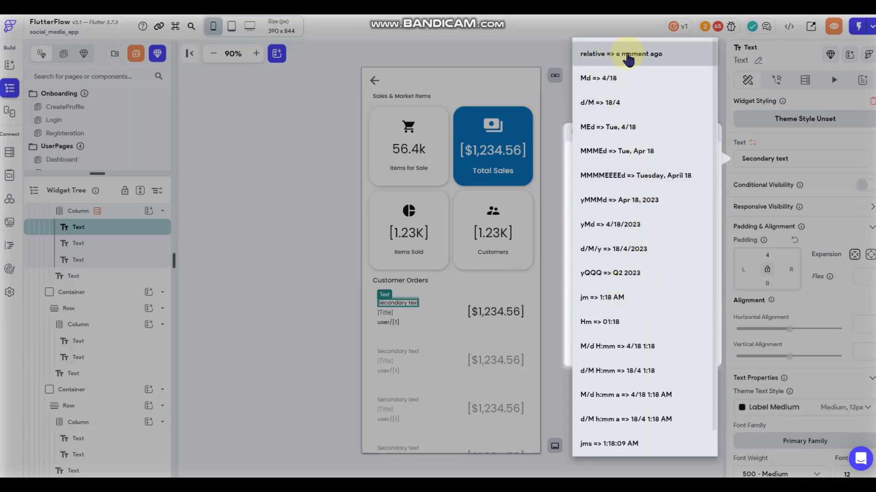
pyautogui.click(625, 54)
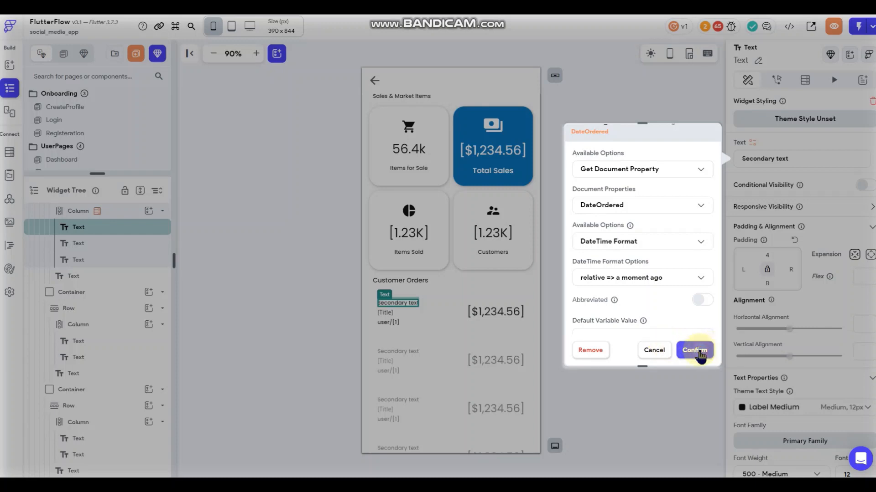
pyautogui.click(699, 351)
pyautogui.click(619, 422)
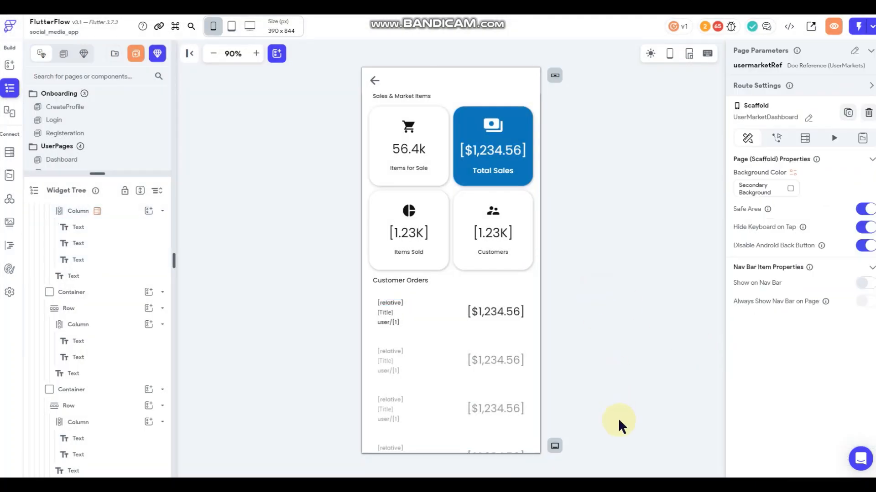
# Set the elevation of the first order's Container to 1
pyautogui.click(452, 330)
pyautogui.scroll(-5, 829, 348)
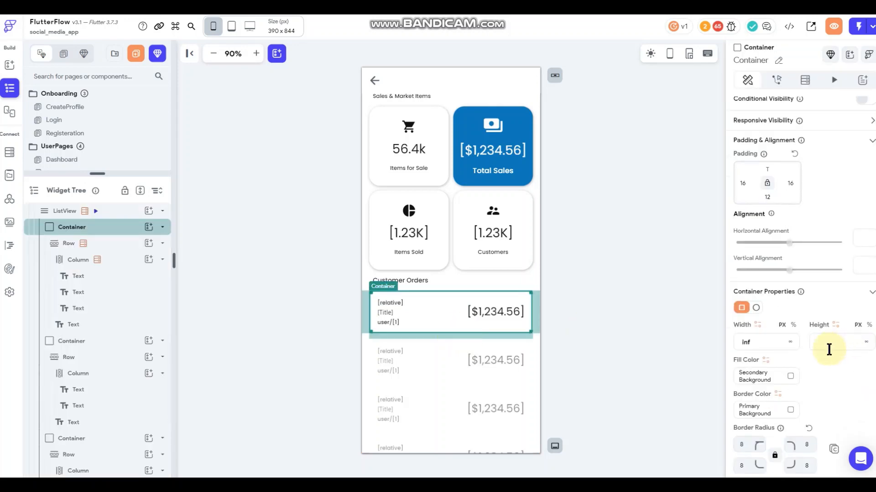
pyautogui.scroll(-1, 829, 360)
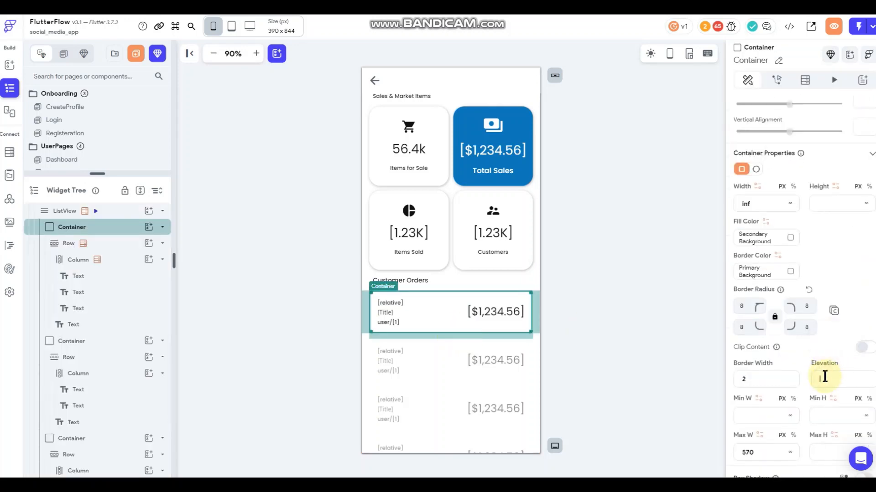
pyautogui.click(826, 372)
pyautogui.write('1')
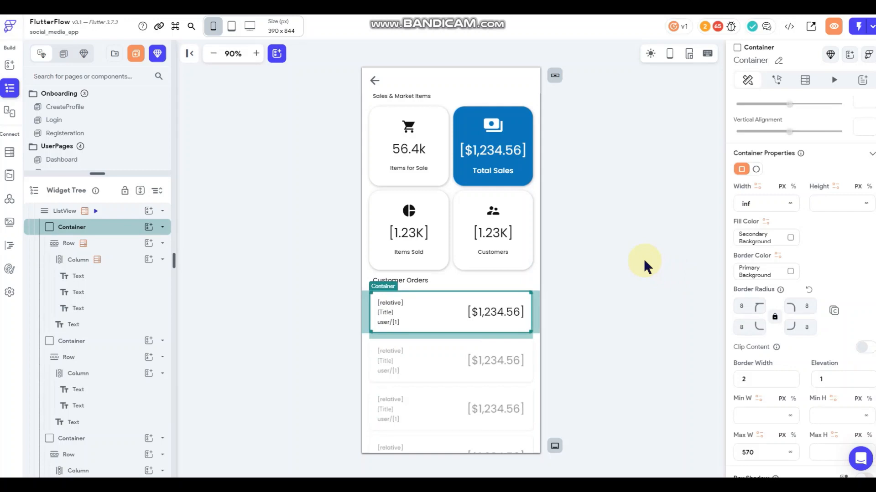
pyautogui.click(644, 259)
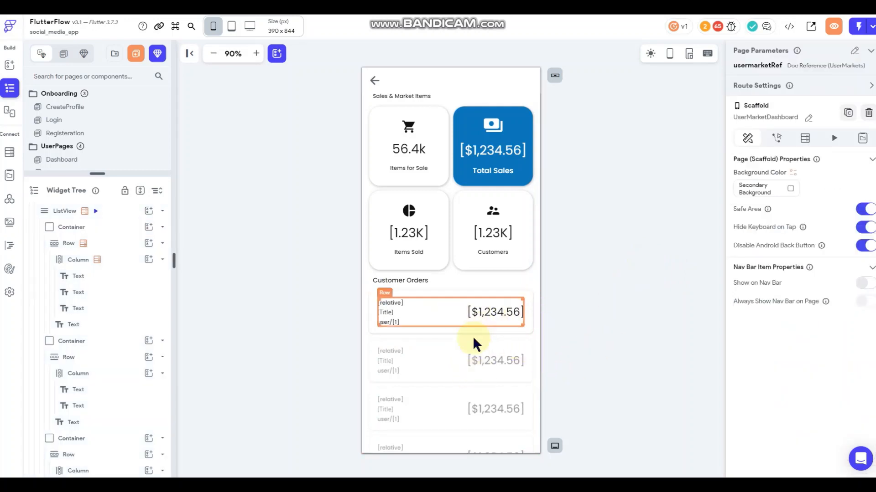
pyautogui.scroll(-1, 477, 358)
pyautogui.scroll(2, 477, 358)
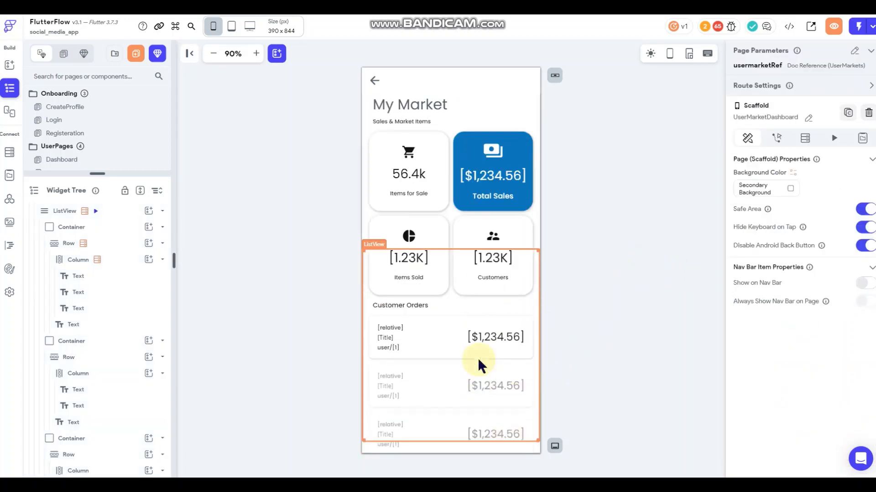
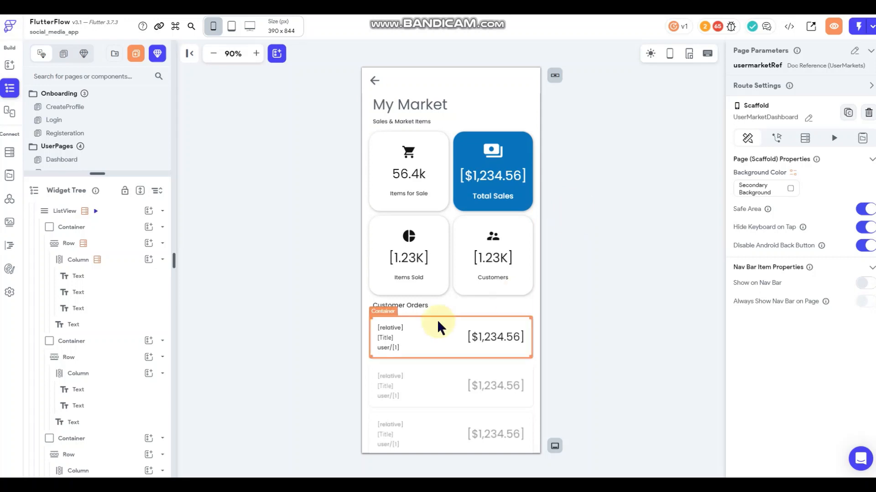
pyautogui.scroll(-1, 440, 319)
pyautogui.scroll(1, 485, 317)
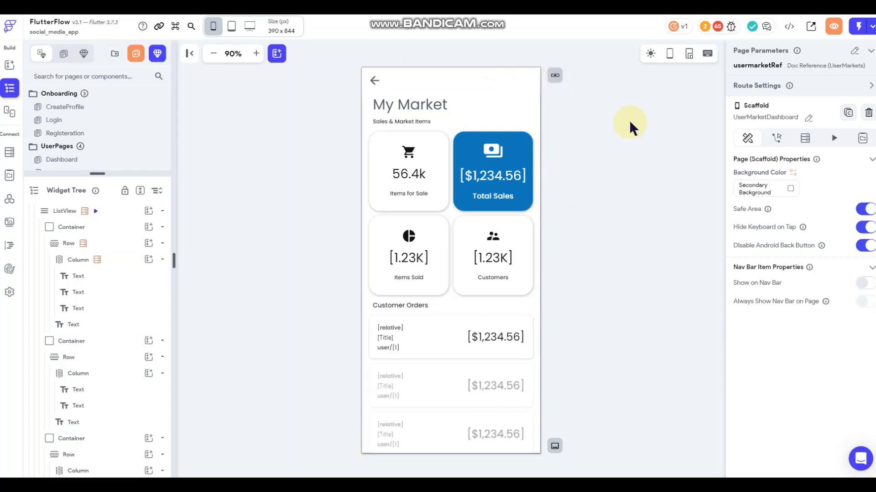
# Preview the UserMarketDashboard page in dark mode and return the canvas to light mode
pyautogui.click(667, 54)
pyautogui.click(665, 55)
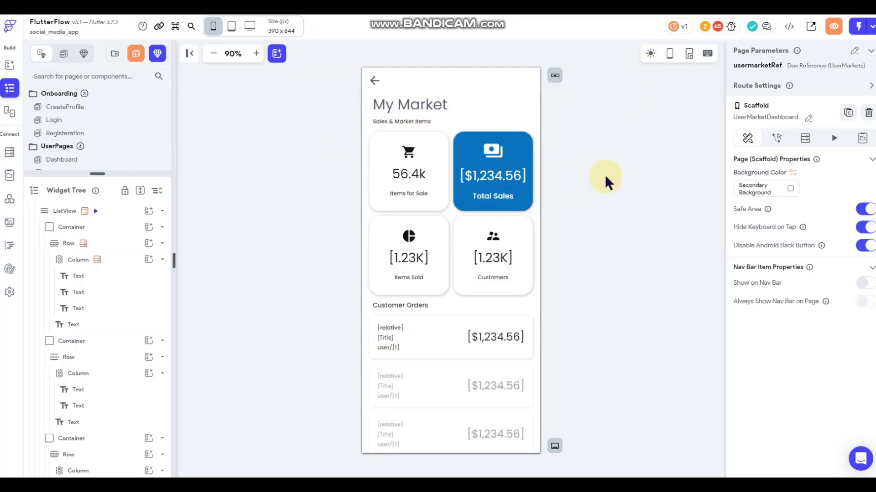
pyautogui.click(650, 54)
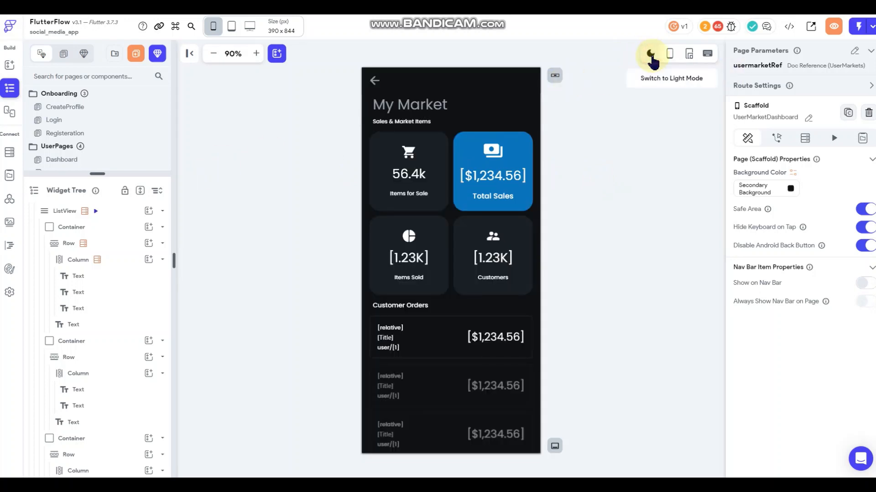
pyautogui.click(651, 54)
pyautogui.click(651, 54)
pyautogui.click(651, 54)
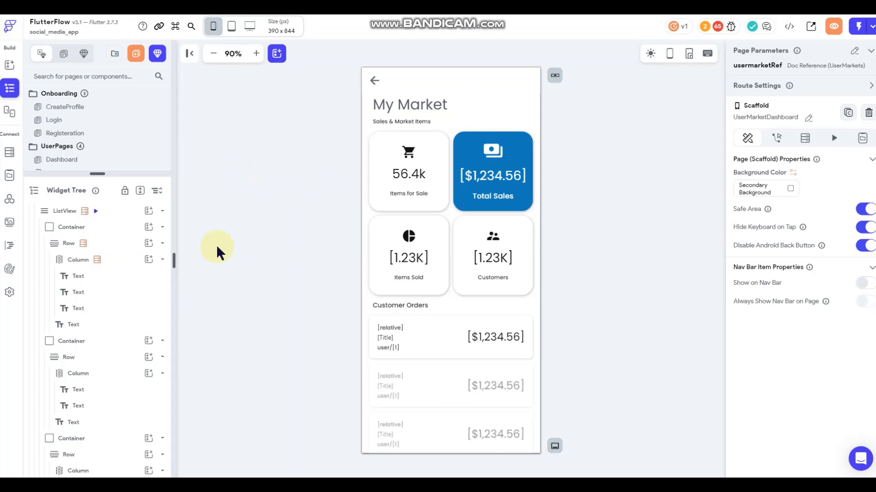
# Add an IconButton to the right end of the page's app bar
pyautogui.click(10, 65)
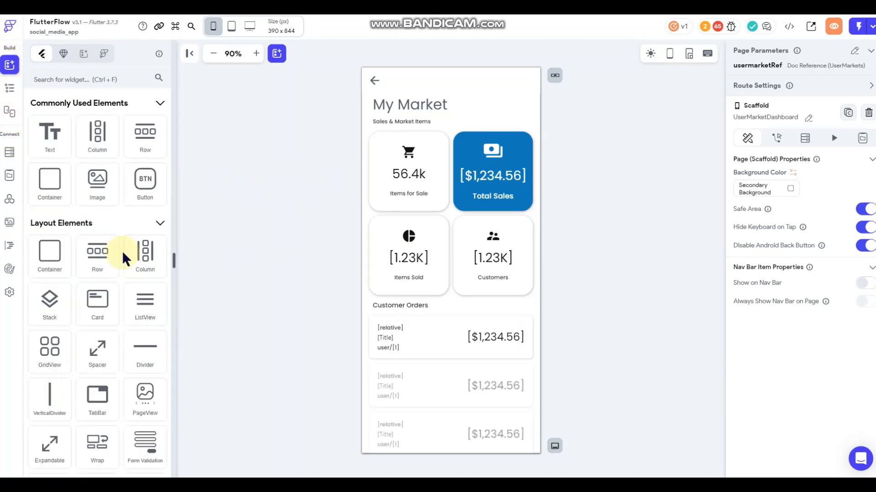
pyautogui.scroll(-8, 122, 253)
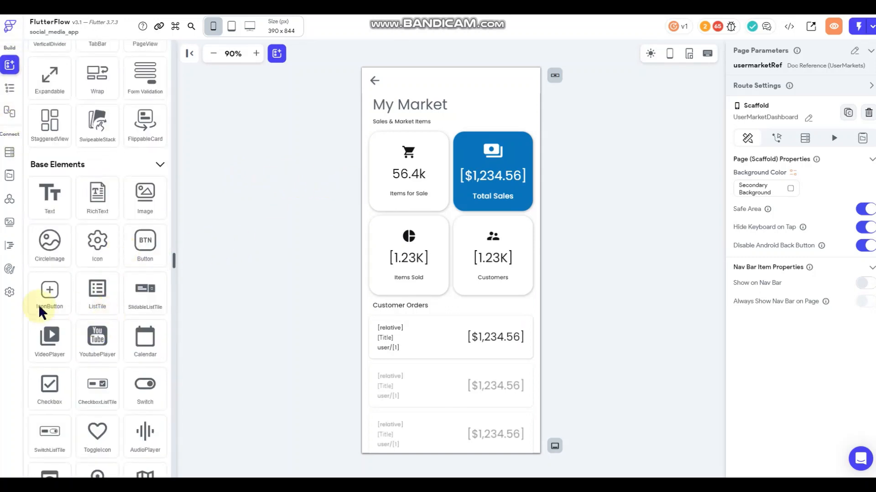
pyautogui.moveTo(41, 313); pyautogui.dragTo(515, 90)
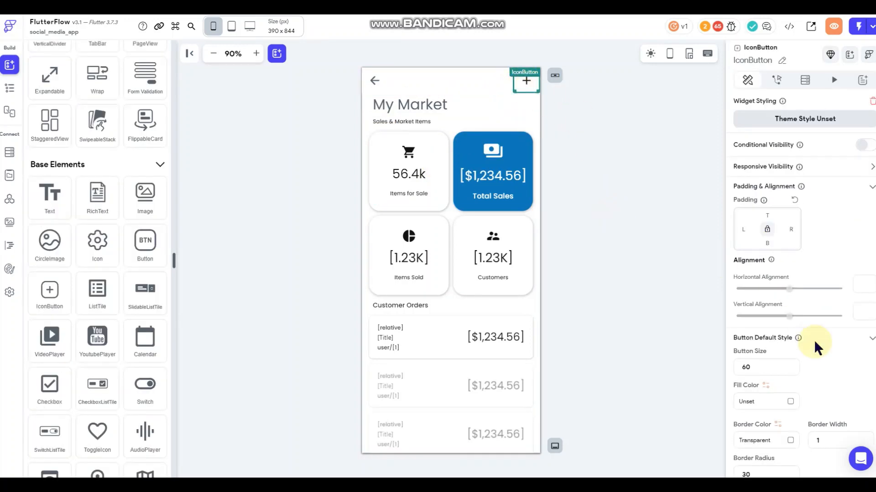
# Search the icons for "edit" and give the app bar's new IconButton the first Material pencil-in-square icon
pyautogui.scroll(-4, 816, 349)
pyautogui.click(812, 326)
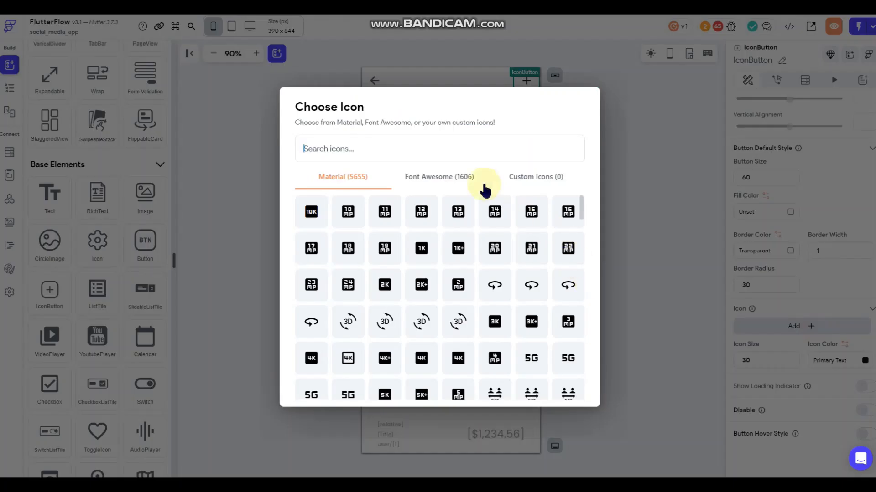
pyautogui.write('e')
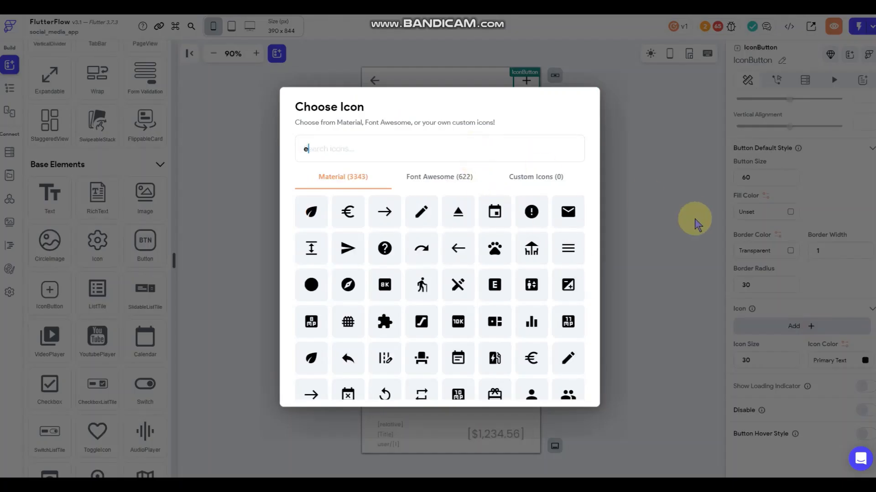
pyautogui.write('dit')
pyautogui.click(317, 213)
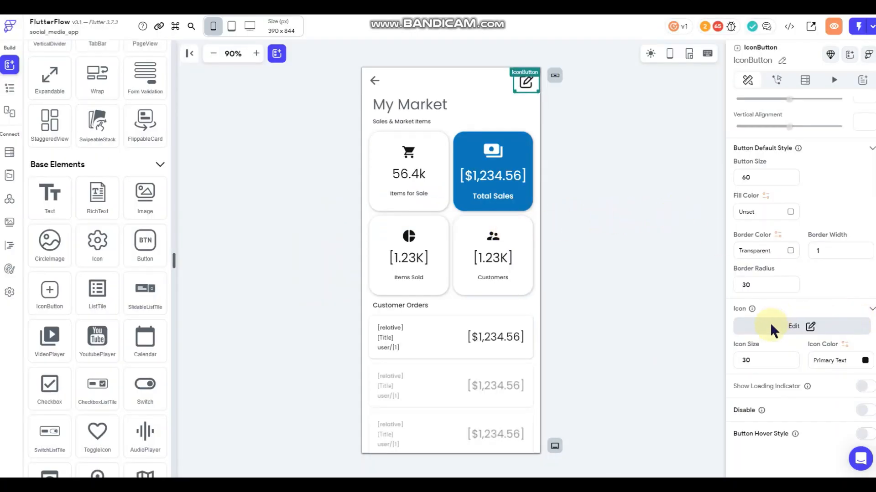
pyautogui.doubleClick(760, 359)
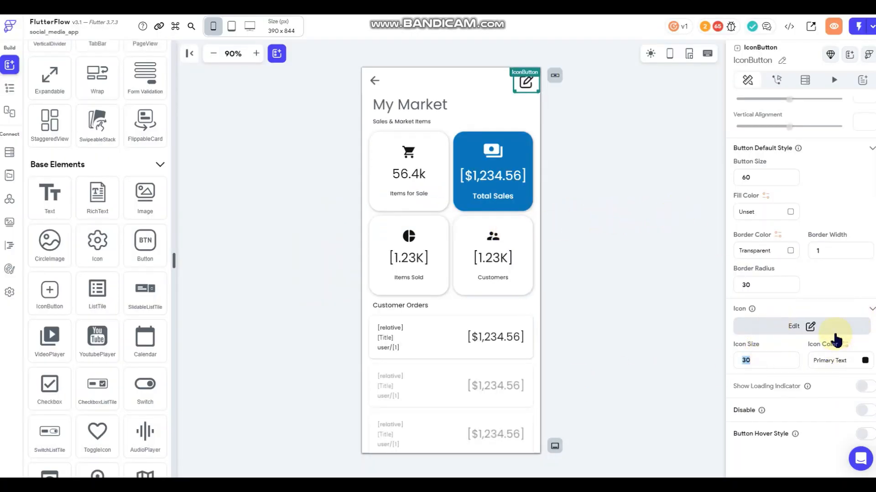
pyautogui.click(673, 233)
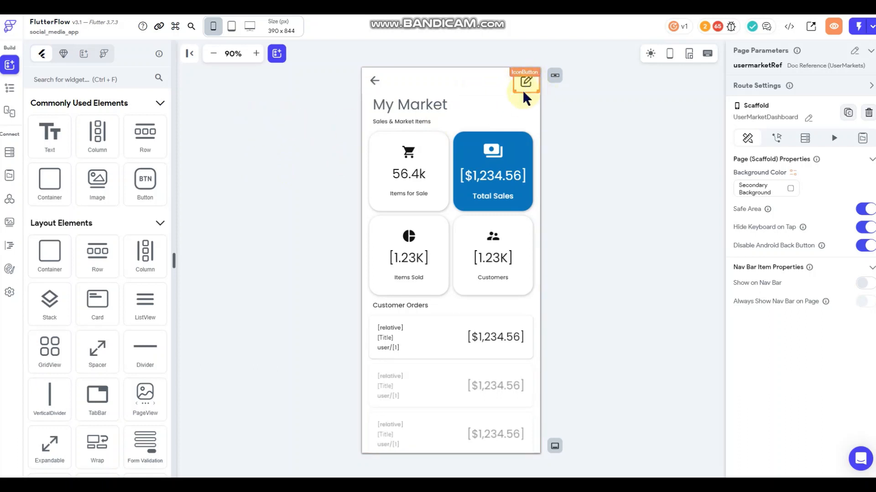
# Show the page list with the widget tree and enlarge the page list's area to reveal the UserPages entries
pyautogui.click(7, 86)
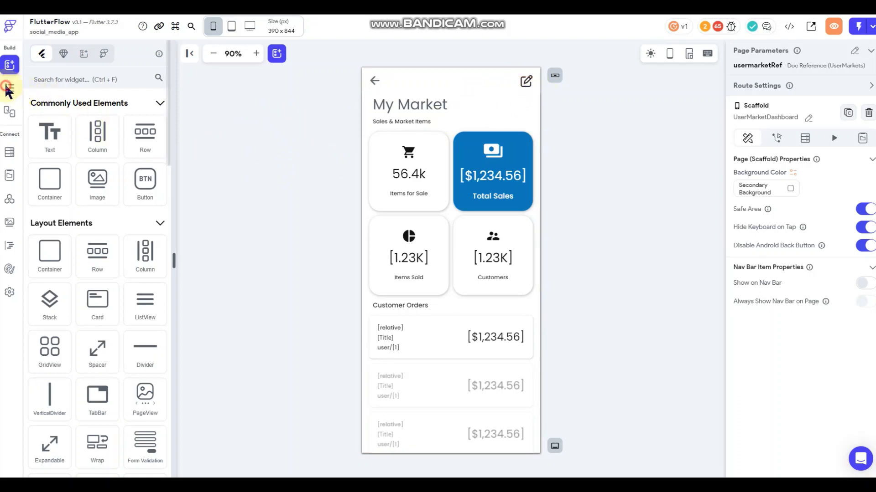
pyautogui.click(9, 90)
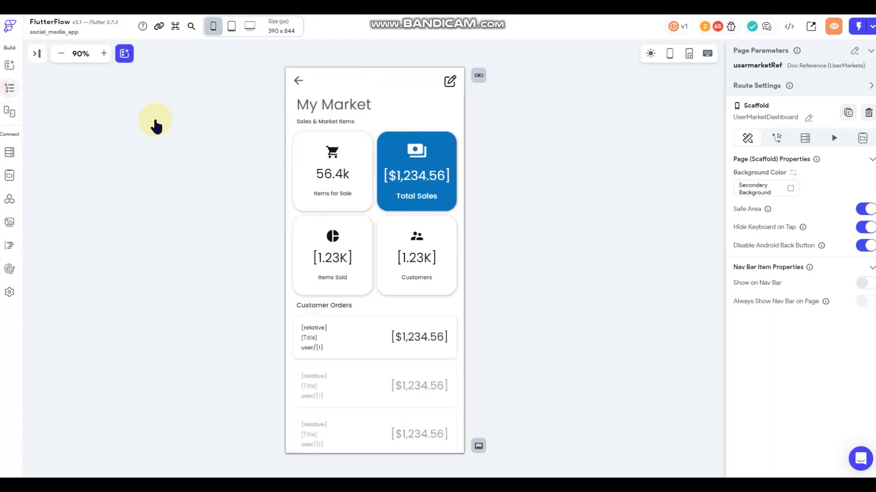
pyautogui.click(9, 89)
pyautogui.moveTo(104, 180); pyautogui.dragTo(97, 226)
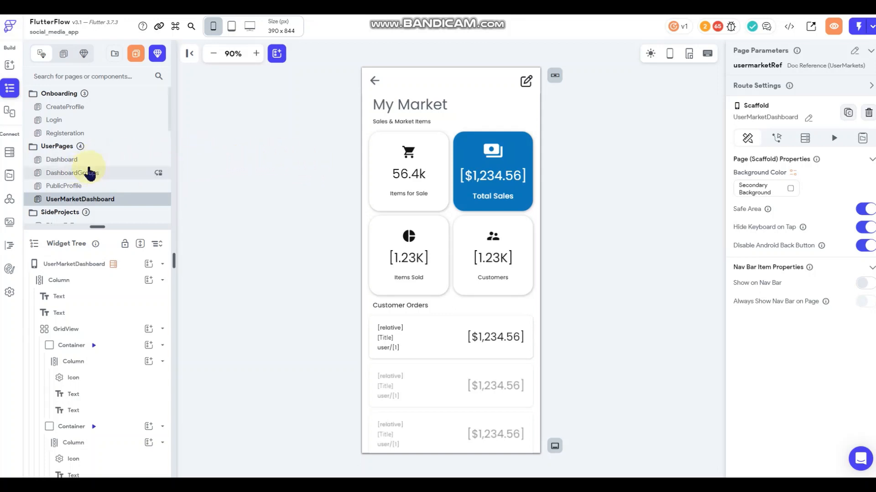
# Start creating a page and browse the Content page templates for a suitable layout
pyautogui.click(135, 64)
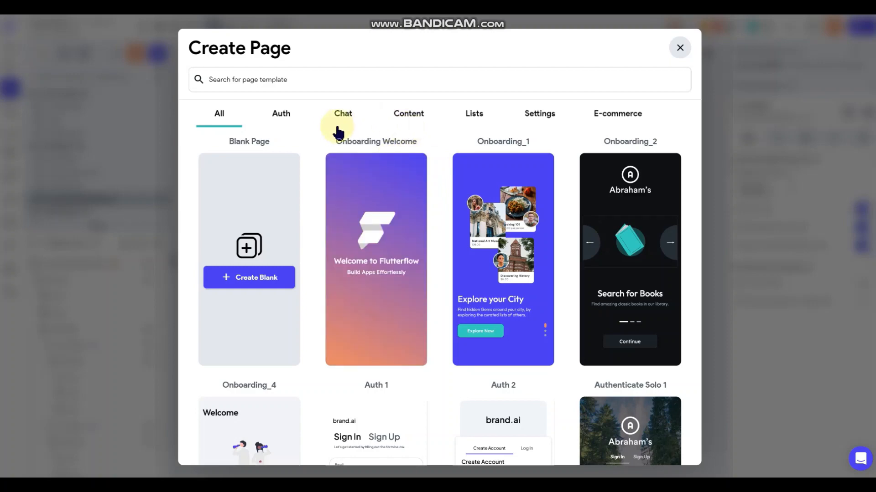
pyautogui.click(409, 118)
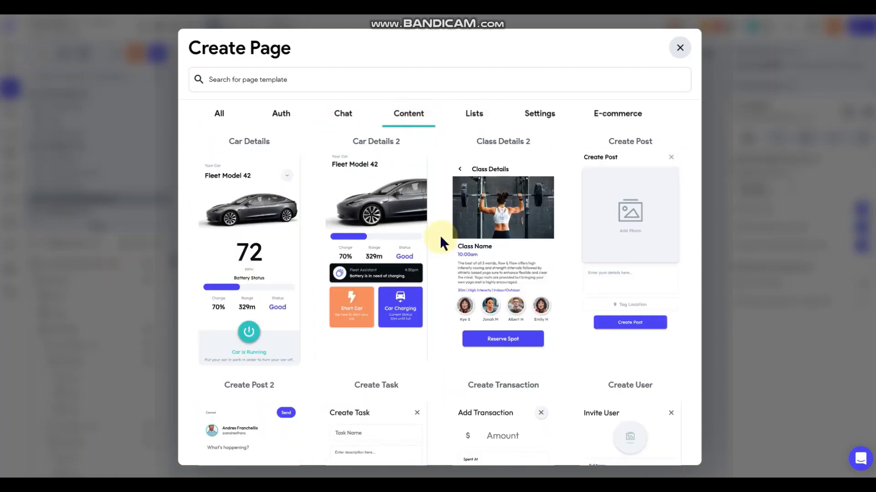
pyautogui.scroll(-10, 439, 234)
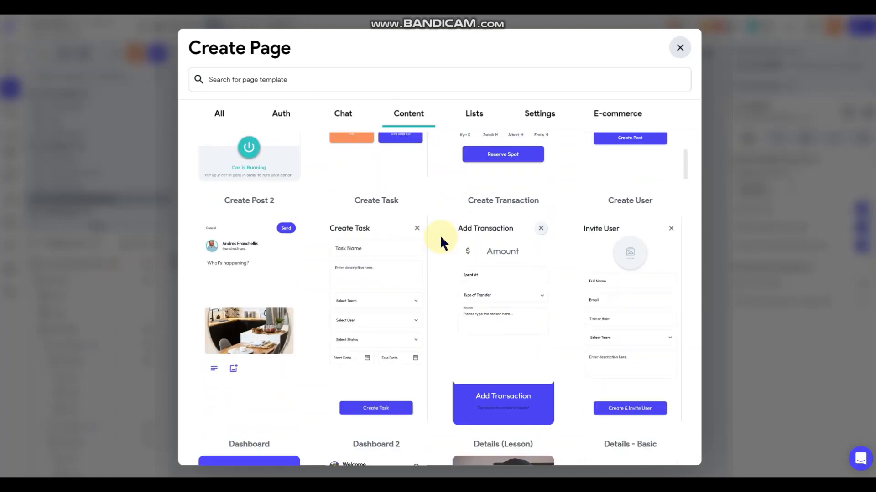
pyautogui.scroll(-4, 440, 234)
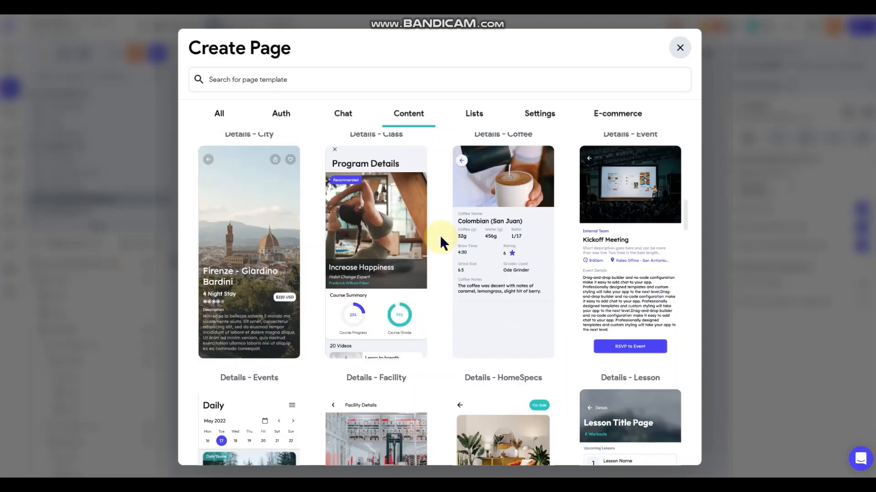
pyautogui.scroll(-3, 440, 234)
pyautogui.scroll(4, 439, 235)
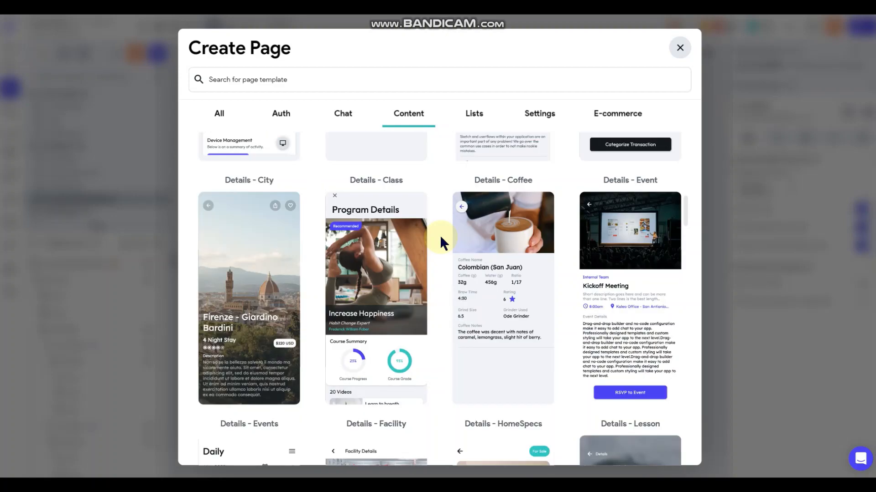
pyautogui.scroll(-7, 440, 235)
pyautogui.scroll(-14, 440, 234)
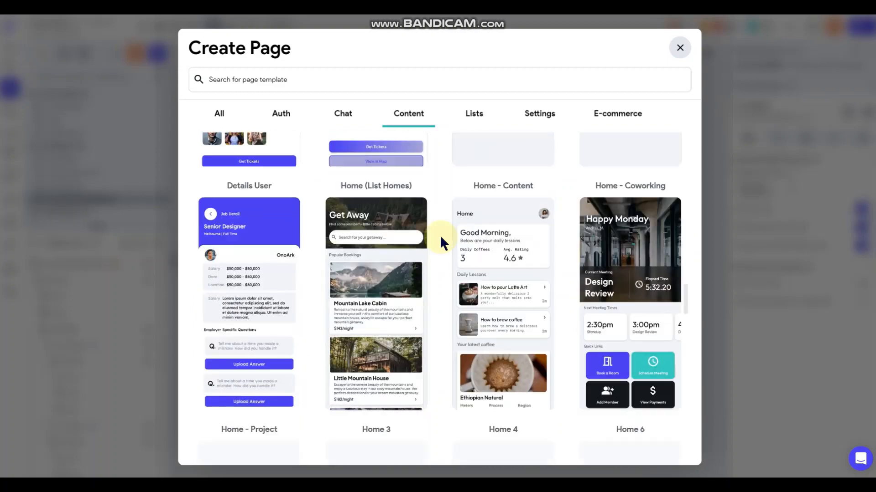
pyautogui.scroll(8, 439, 234)
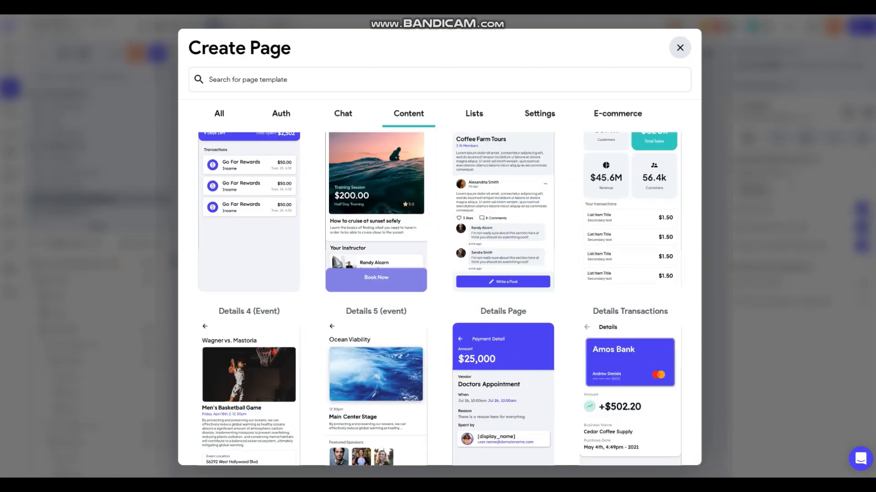
pyautogui.scroll(-6, 548, 223)
pyautogui.moveTo(634, 261)
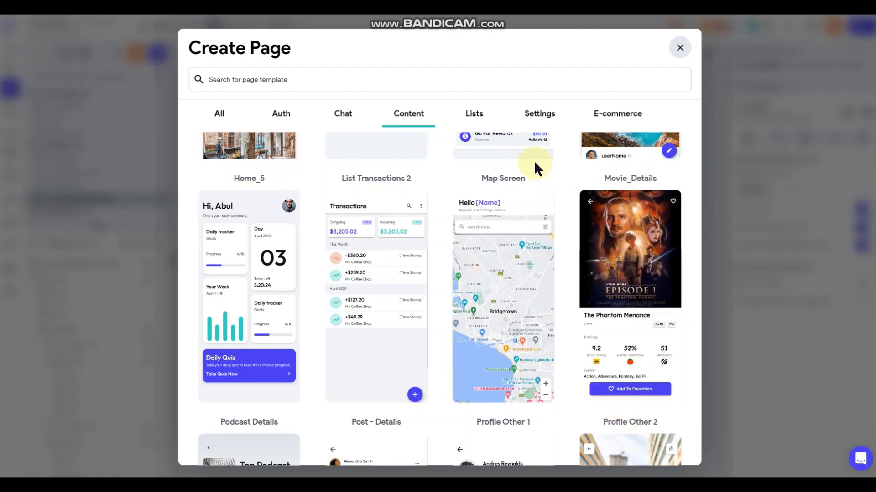
pyautogui.moveTo(510, 218)
pyautogui.scroll(-6, 540, 209)
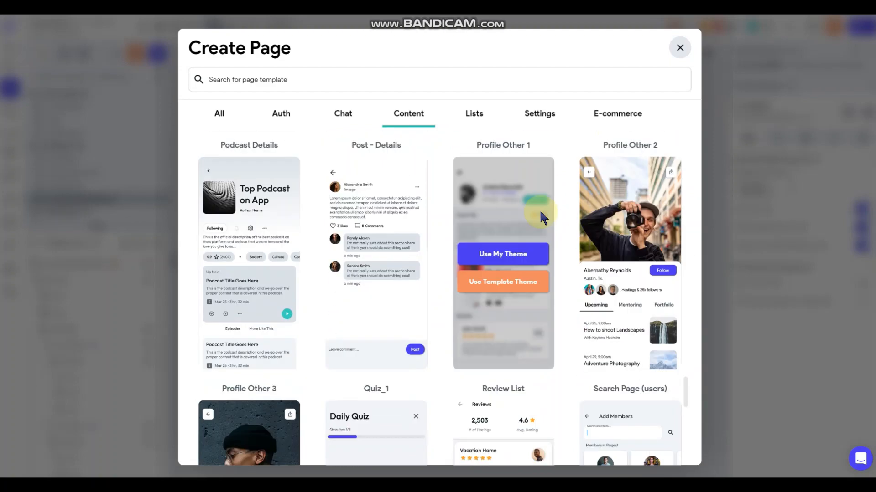
pyautogui.scroll(1, 540, 209)
pyautogui.scroll(-5, 540, 209)
pyautogui.scroll(-3, 540, 209)
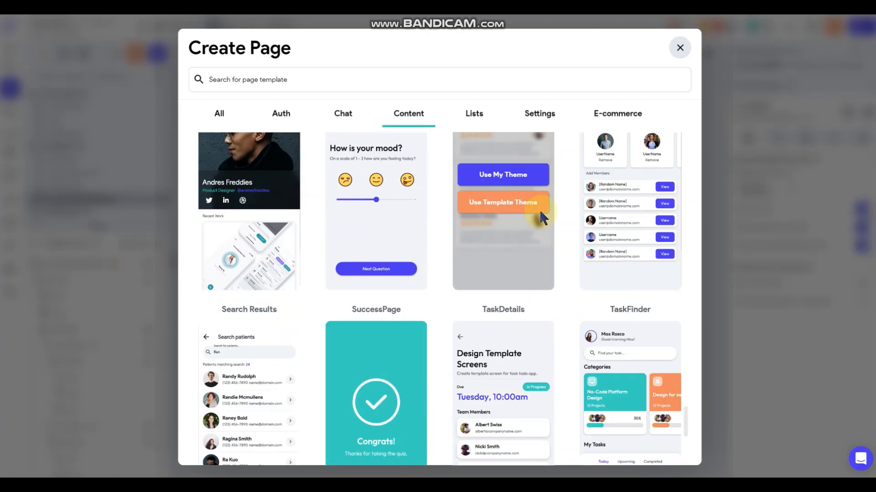
# Create a page named EditMarketPlace from the Movie_Details template in the Content category, using the project's own theme
pyautogui.scroll(7, 539, 209)
pyautogui.scroll(7, 540, 212)
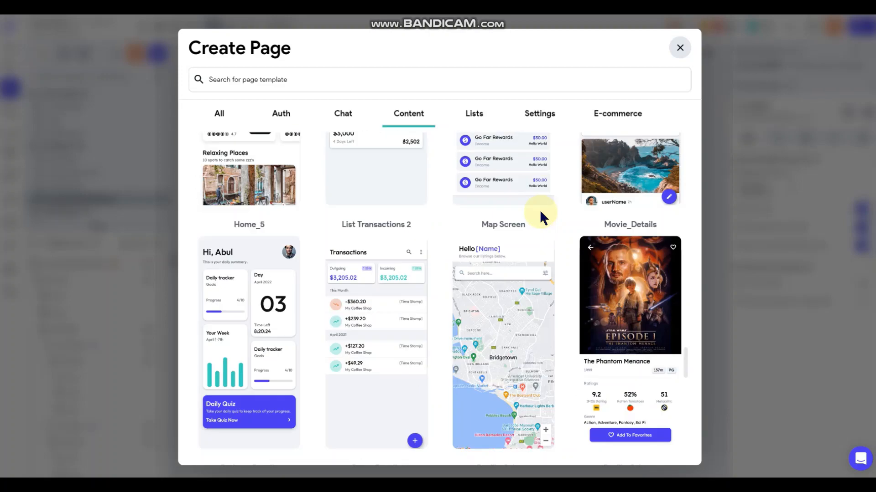
pyautogui.moveTo(638, 351)
pyautogui.click(638, 335)
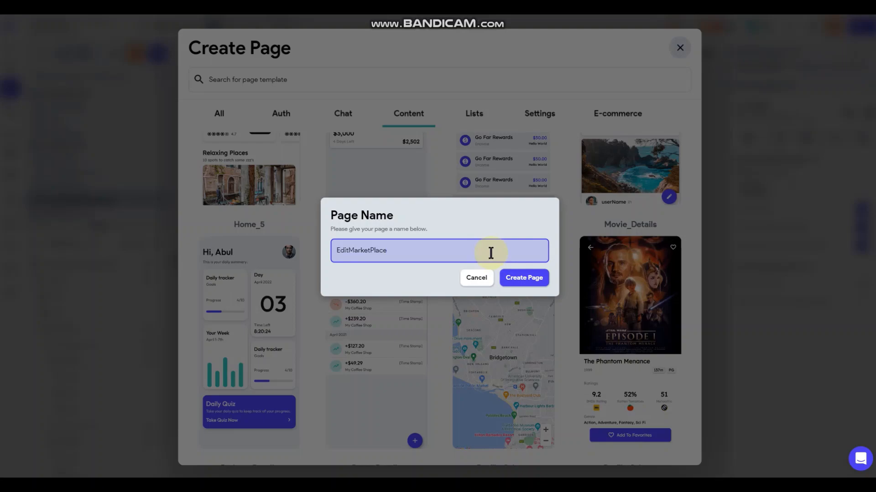
pyautogui.click(524, 276)
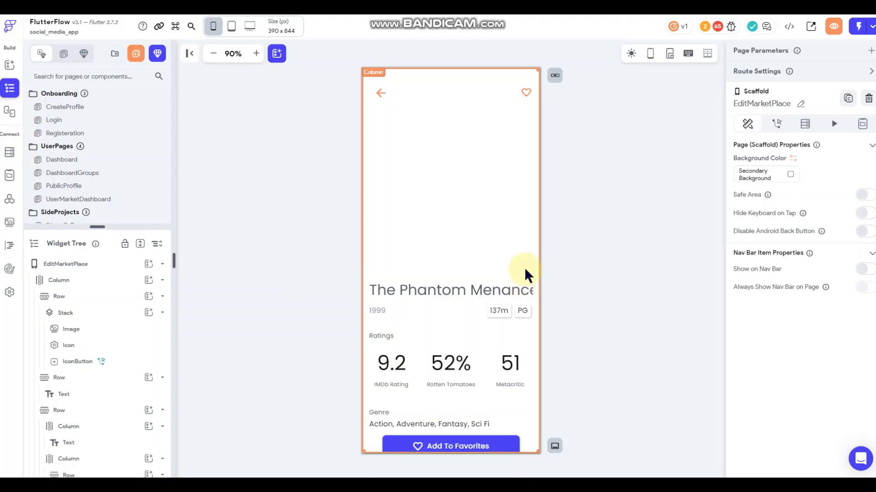
# Move the EditMarketPlace page into the UserPages folder
pyautogui.click(649, 199)
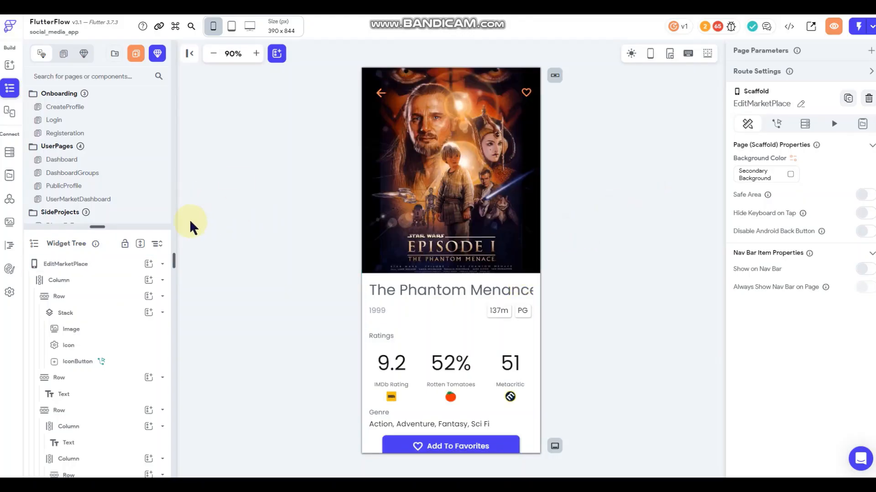
pyautogui.scroll(-10, 82, 171)
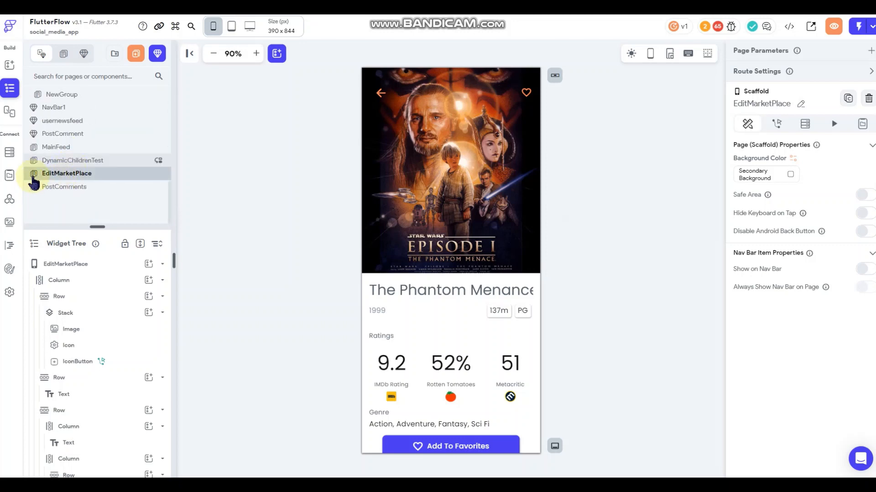
pyautogui.moveTo(42, 173); pyautogui.dragTo(51, 122)
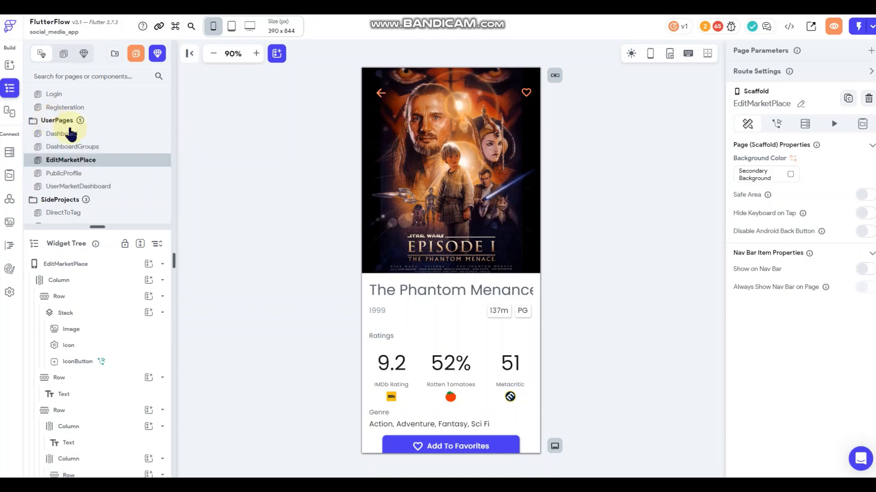
# Give the edit icon button on UserMarketDashboard an On Tap action that navigates to EditMarketPlace with the Slide Left transition
pyautogui.click(91, 188)
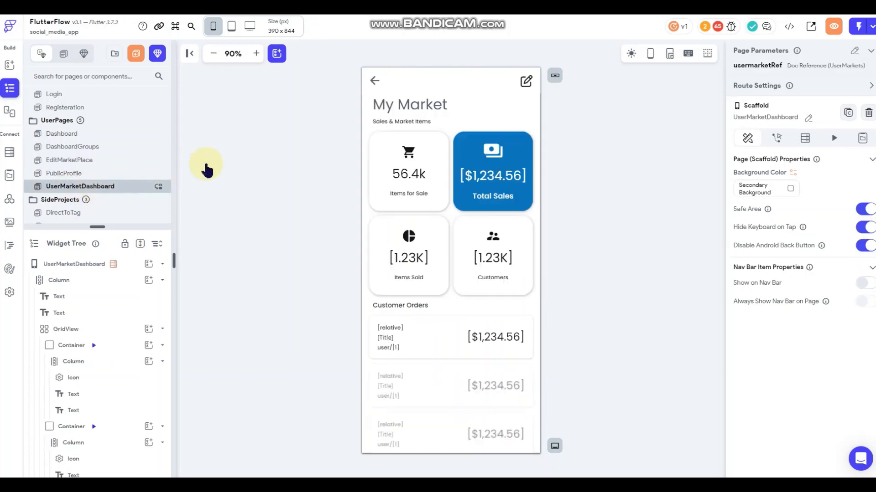
pyautogui.click(527, 84)
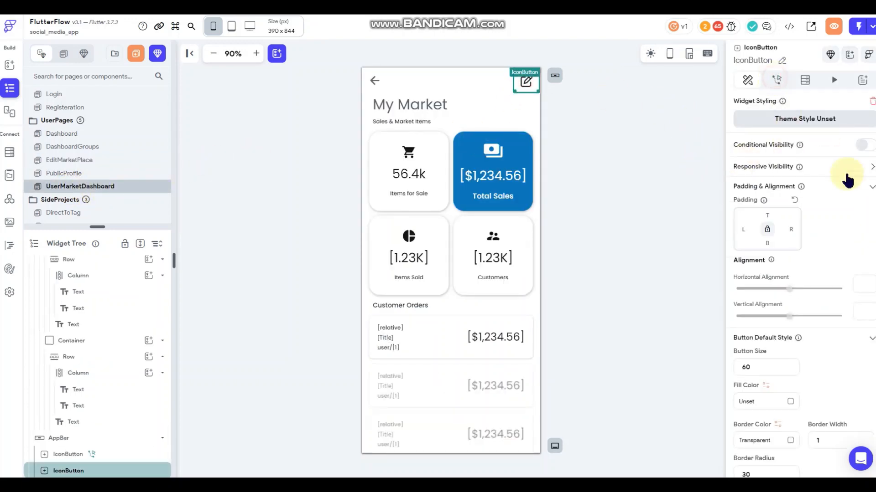
pyautogui.click(777, 80)
pyautogui.click(801, 156)
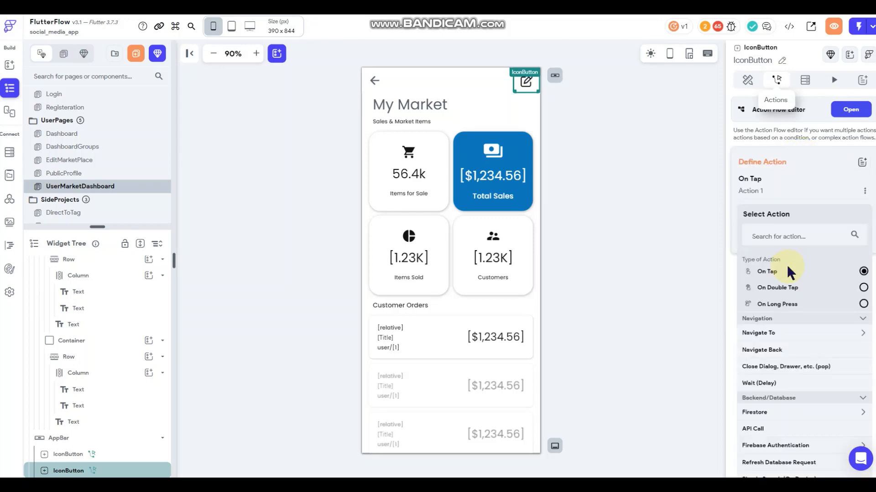
pyautogui.scroll(-1, 776, 303)
pyautogui.click(784, 289)
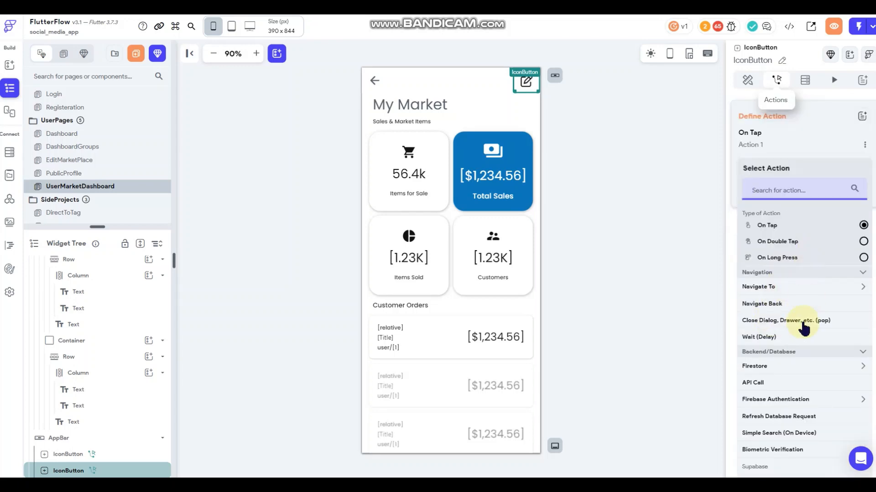
pyautogui.scroll(-2, 799, 326)
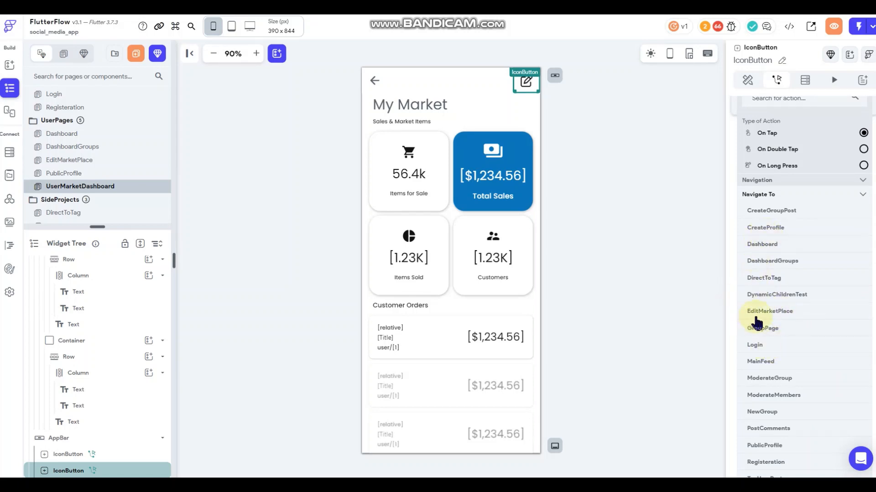
pyautogui.click(757, 315)
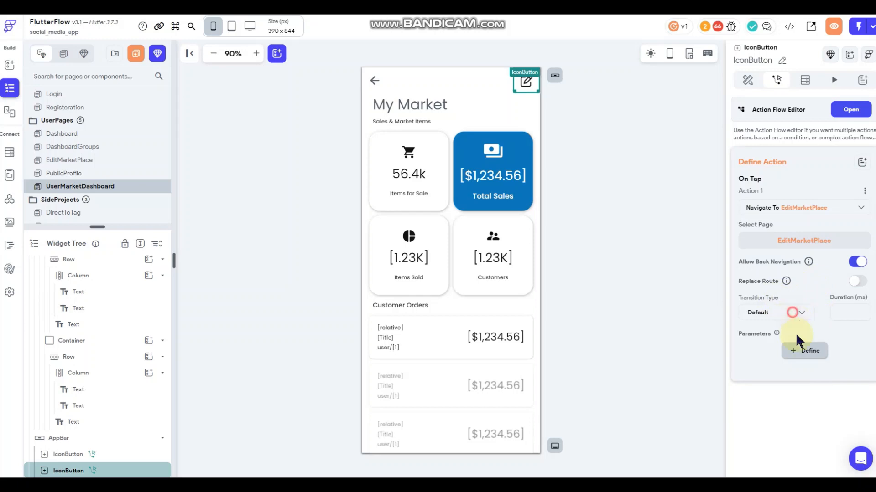
pyautogui.click(782, 313)
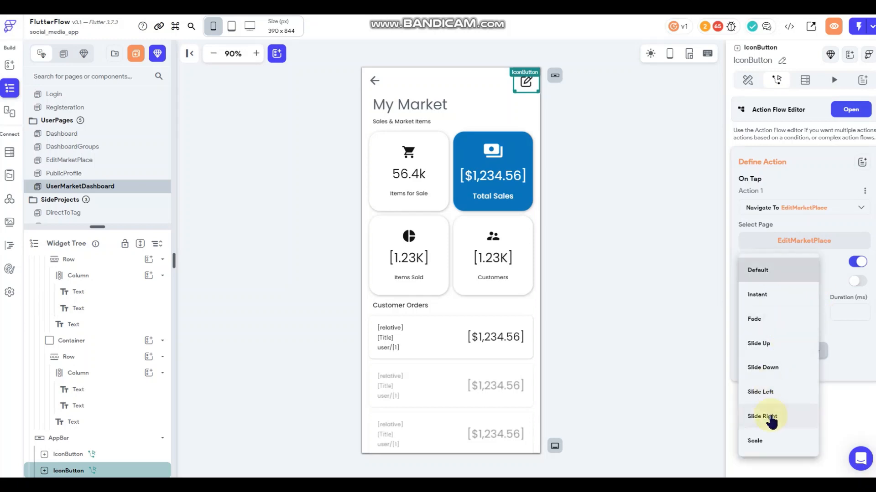
pyautogui.click(846, 351)
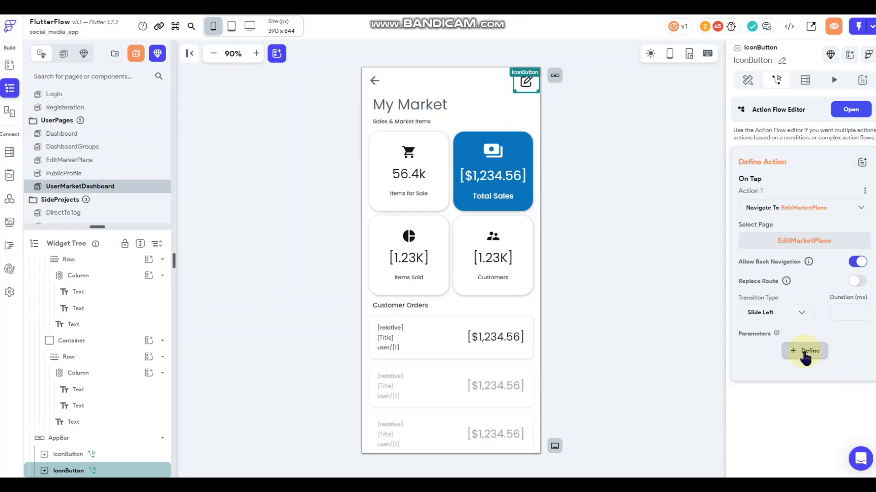
# Define a userMarketRef parameter for EditMarketPlace as a DocumentReference to the UserMarkets collection
pyautogui.click(805, 356)
pyautogui.click(801, 155)
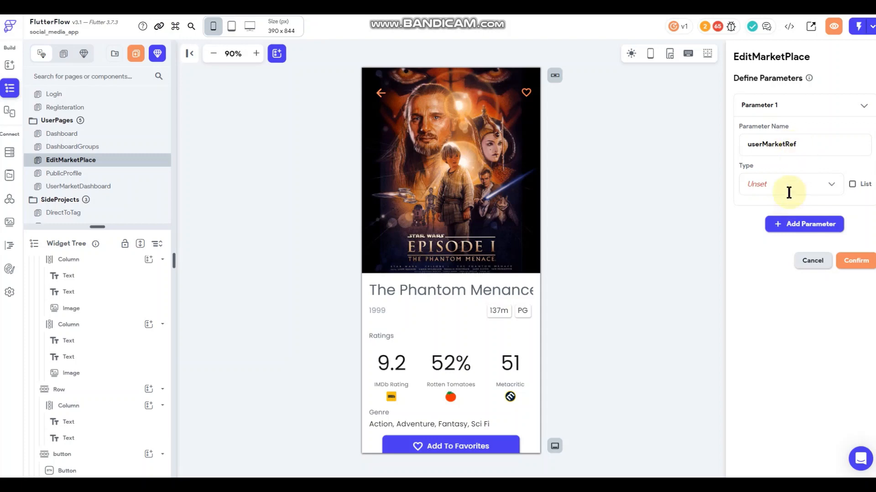
pyautogui.click(791, 184)
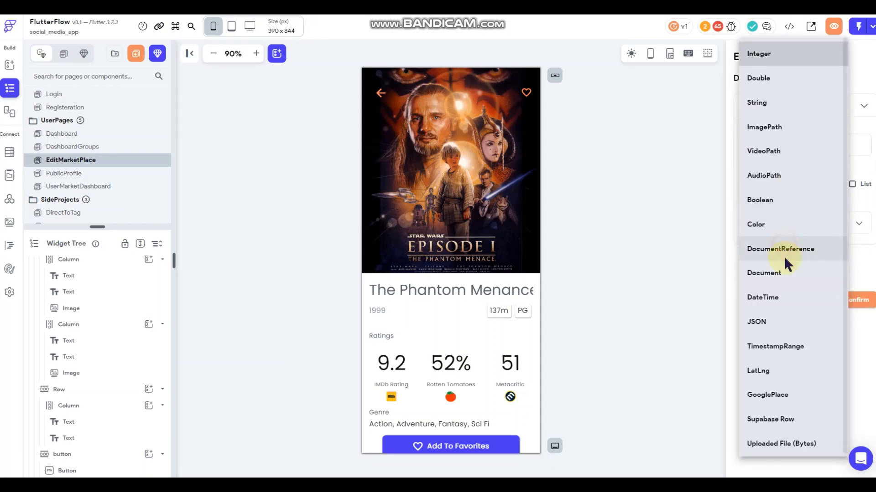
pyautogui.click(784, 250)
pyautogui.click(785, 230)
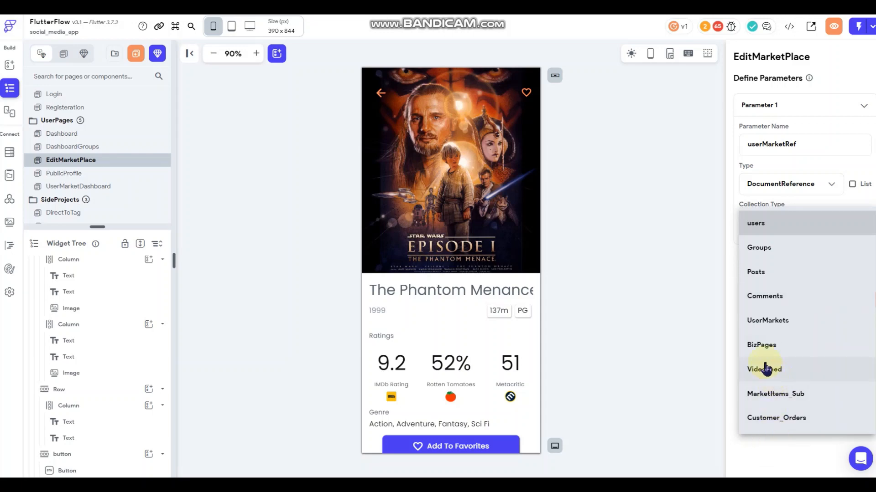
pyautogui.click(775, 320)
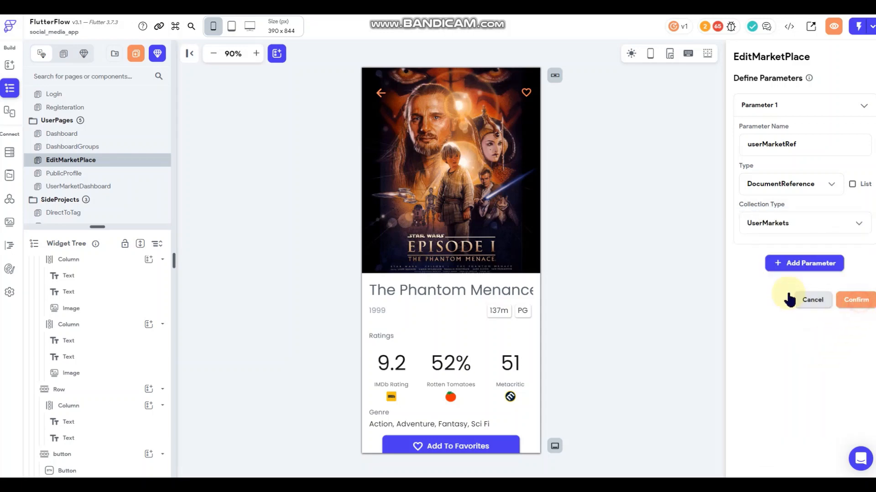
pyautogui.click(790, 300)
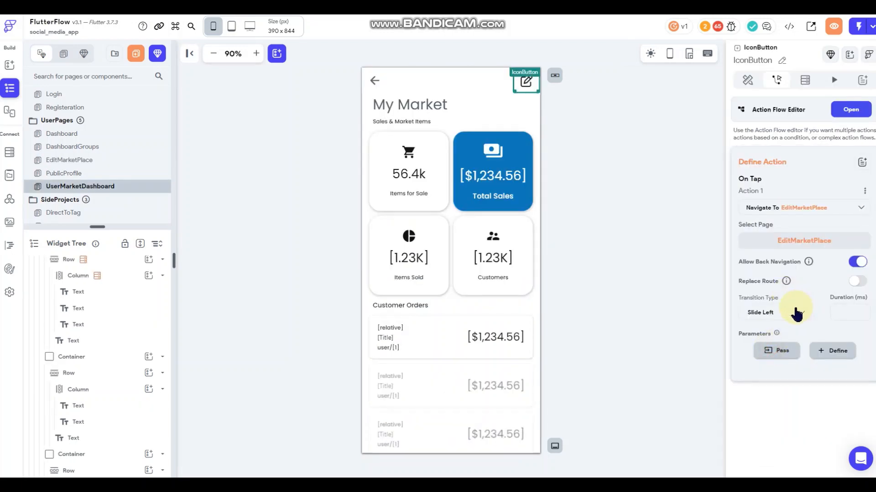
# Pass the UserMarkets Document's Reference as the userMarketRef value in the edit icon's navigation action
pyautogui.click(775, 350)
pyautogui.click(774, 356)
pyautogui.scroll(-1, 773, 400)
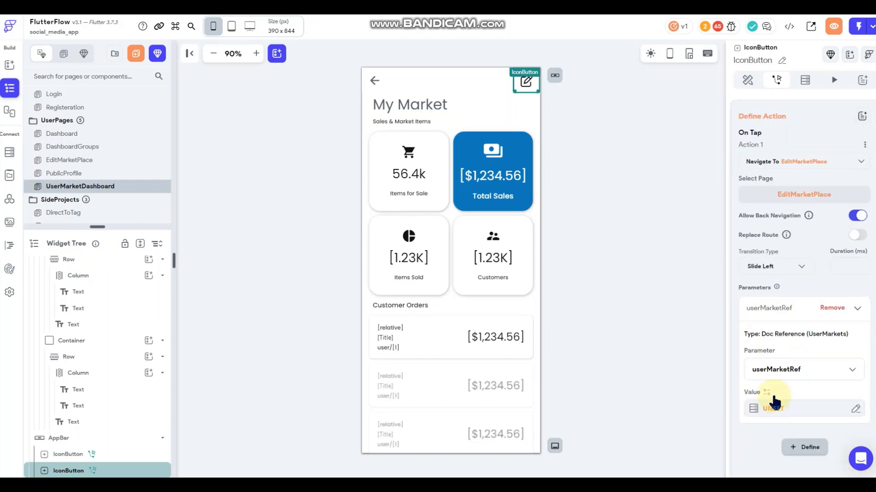
pyautogui.scroll(-1, 775, 388)
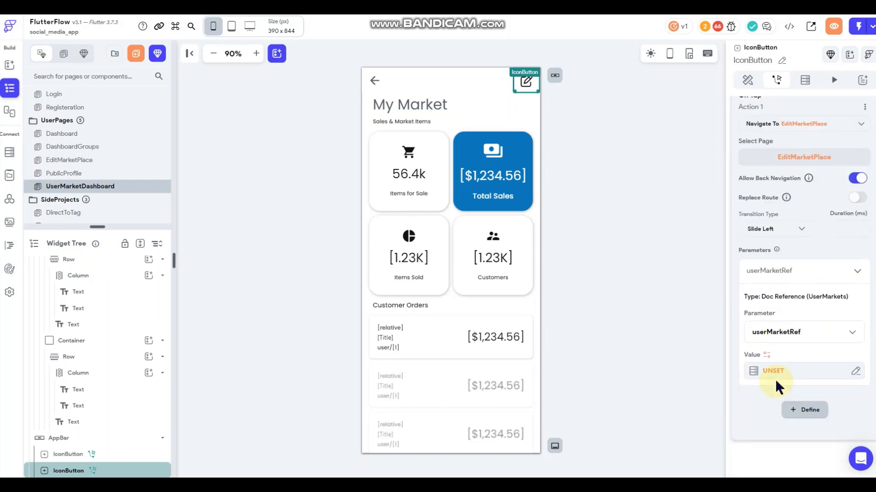
pyautogui.click(773, 372)
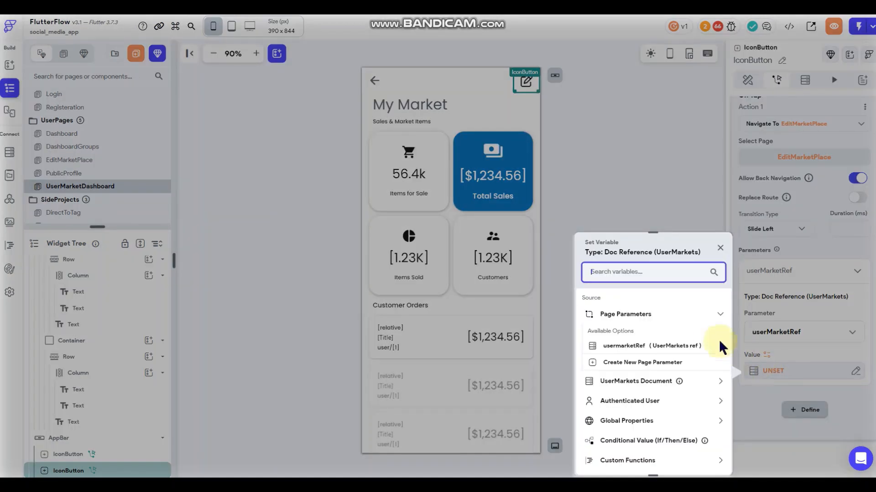
pyautogui.click(653, 386)
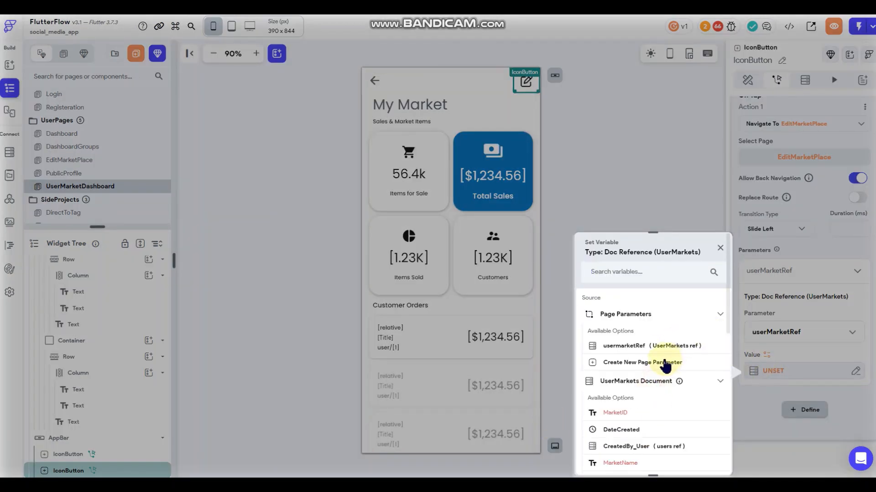
pyautogui.scroll(-3, 665, 362)
pyautogui.click(611, 399)
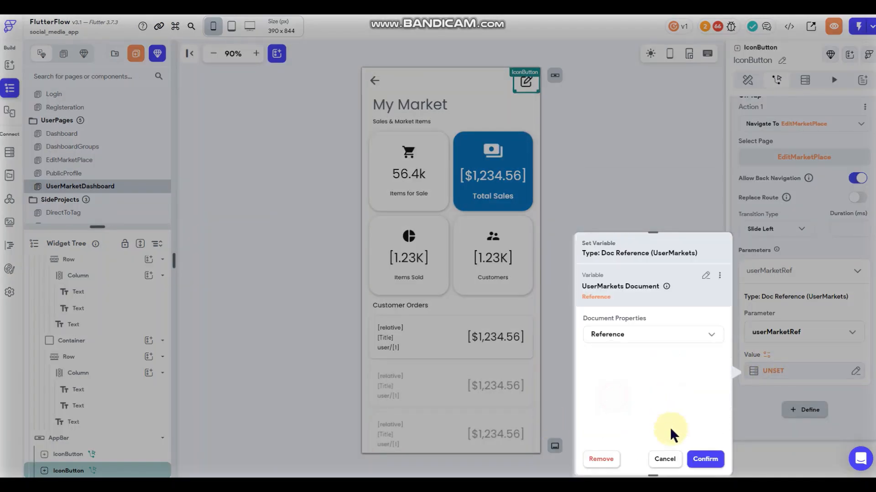
pyautogui.click(596, 210)
pyautogui.click(596, 209)
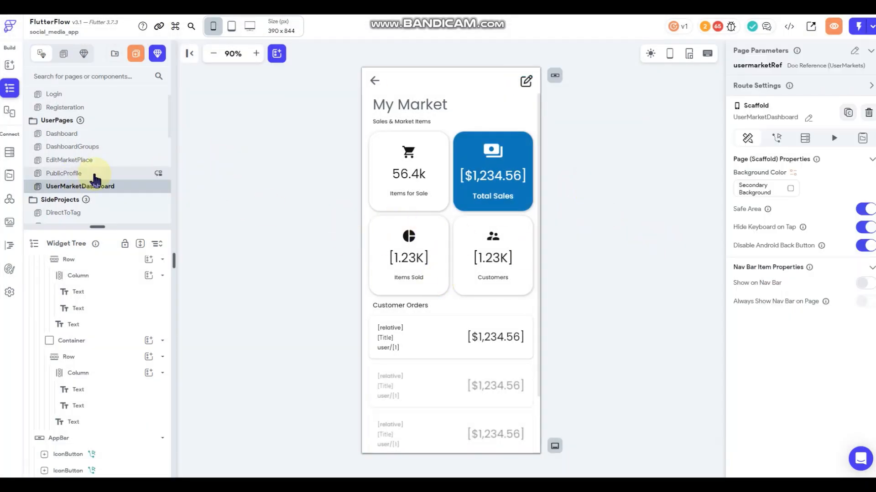
# Delete the heart icon from the image stack of the EditMarketPlace page
pyautogui.click(71, 160)
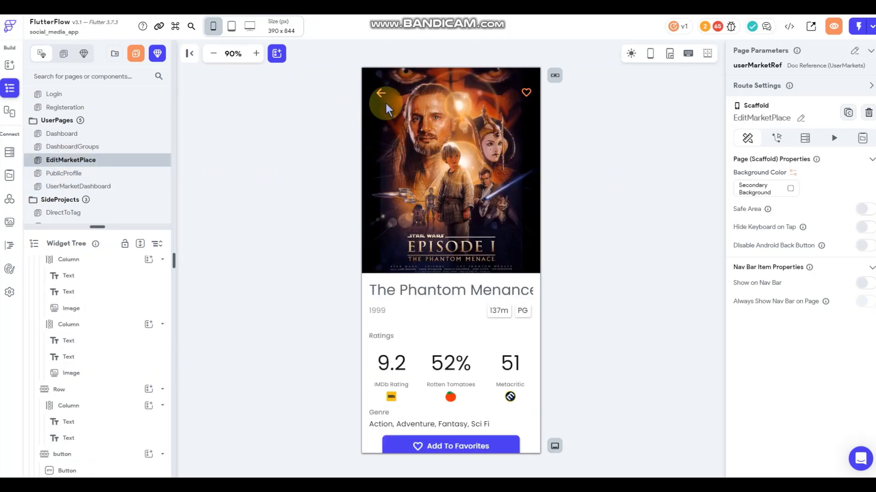
pyautogui.click(386, 103)
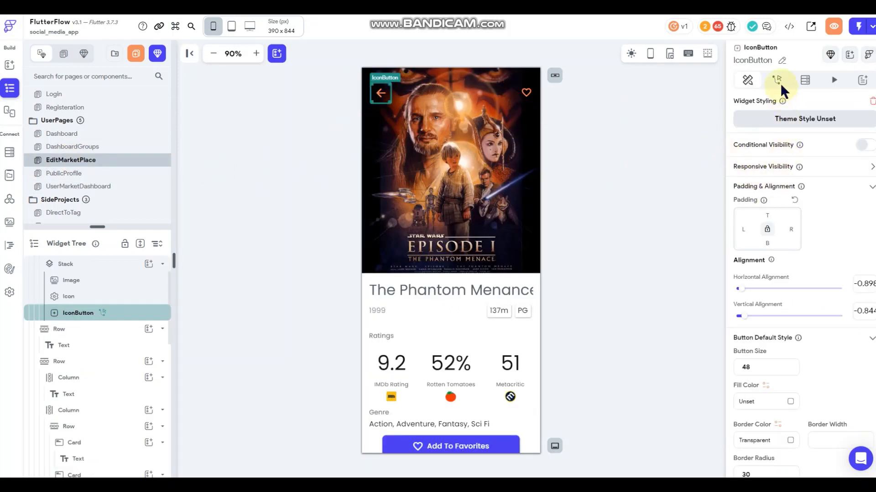
pyautogui.click(780, 85)
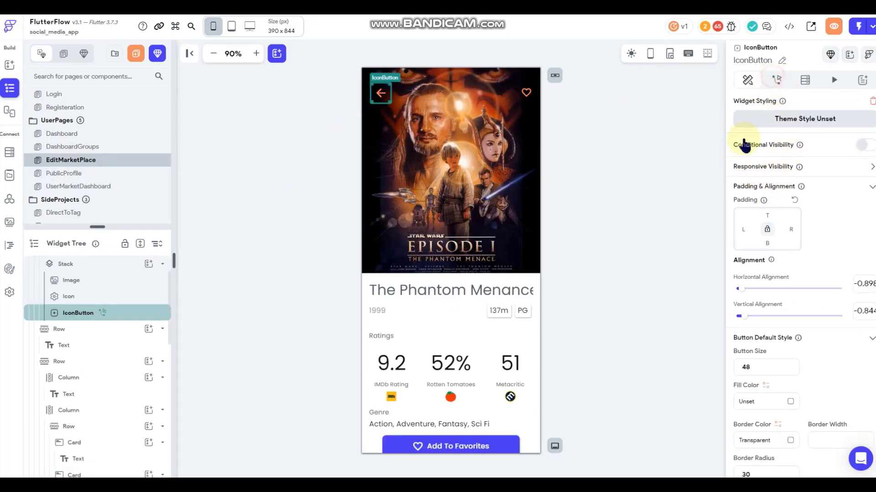
pyautogui.click(636, 154)
pyautogui.click(528, 94)
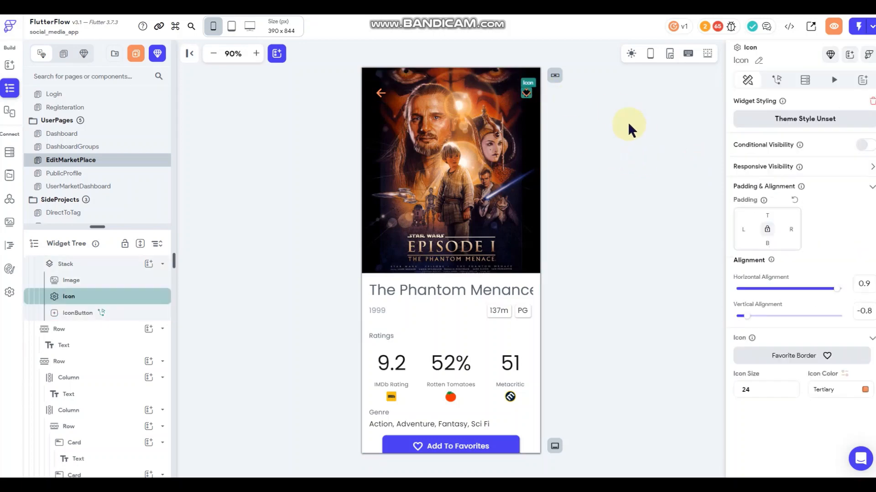
pyautogui.rightClick(531, 91)
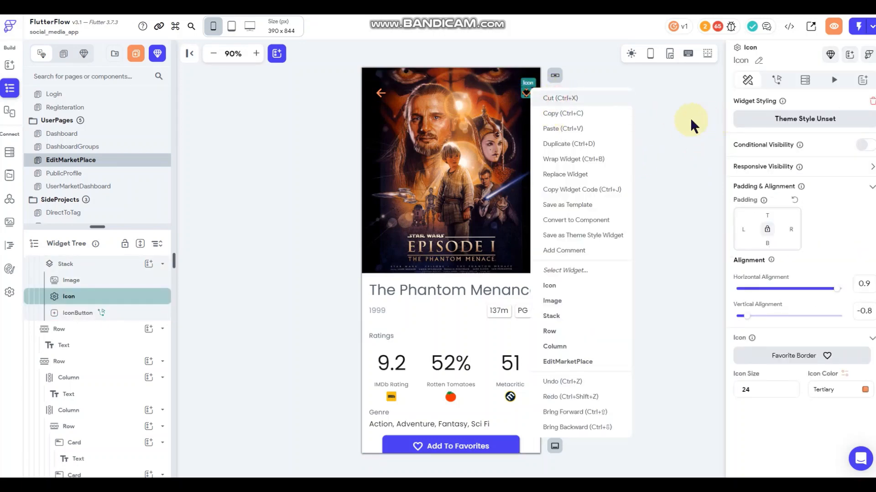
pyautogui.click(514, 98)
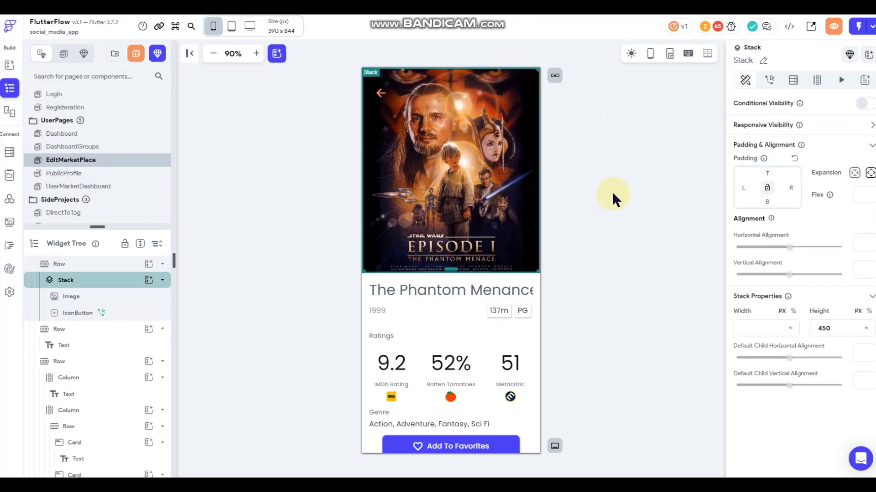
# Add a Document from Reference backend query on the UserMarkets collection to EditMarketPlace, using the userMarketRef page parameter
pyautogui.click(642, 176)
pyautogui.click(801, 141)
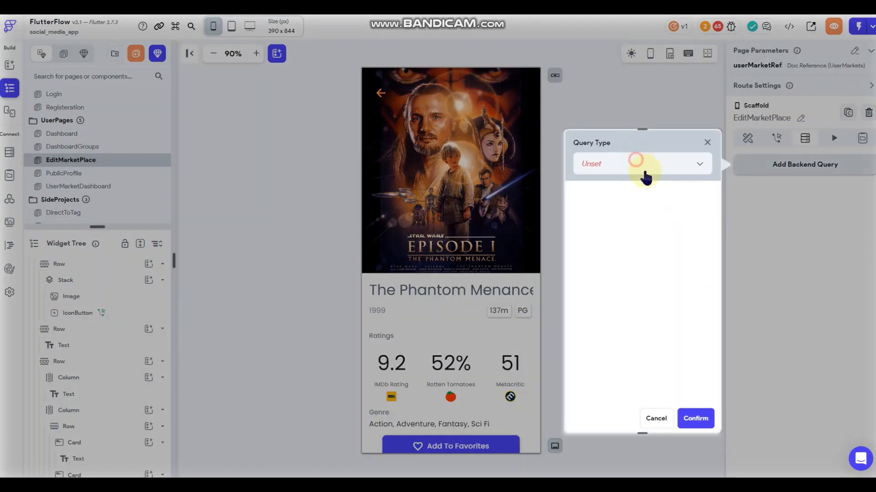
pyautogui.click(641, 166)
pyautogui.click(631, 188)
pyautogui.click(627, 229)
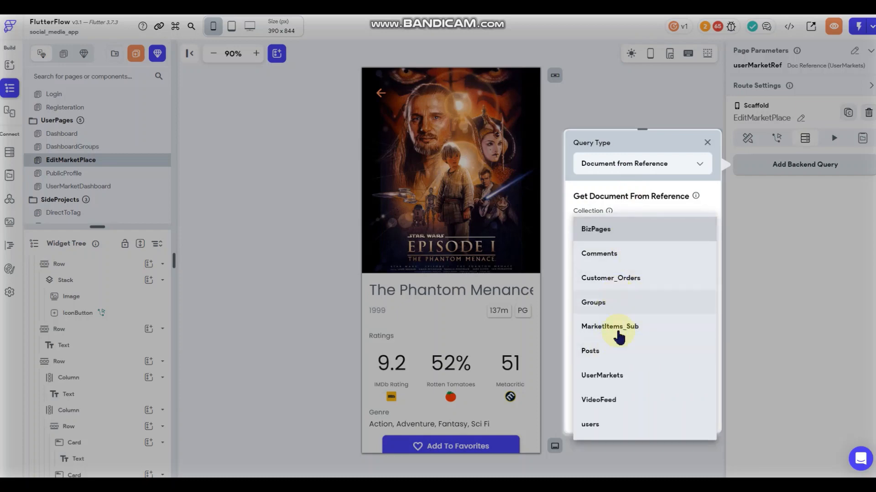
pyautogui.click(610, 377)
pyautogui.click(586, 253)
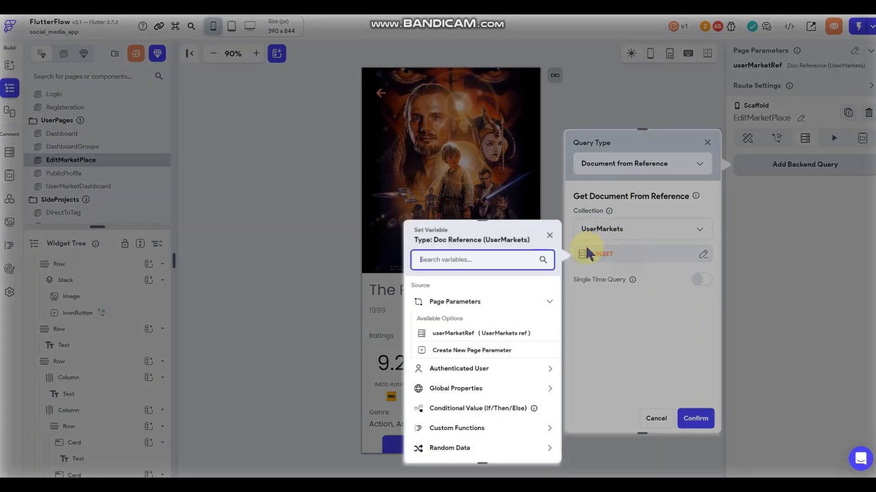
pyautogui.click(450, 332)
pyautogui.click(533, 446)
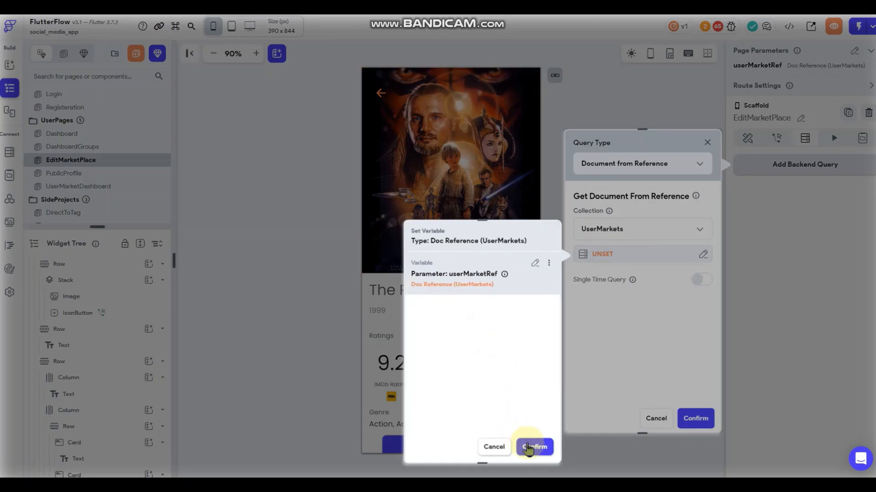
pyautogui.click(695, 419)
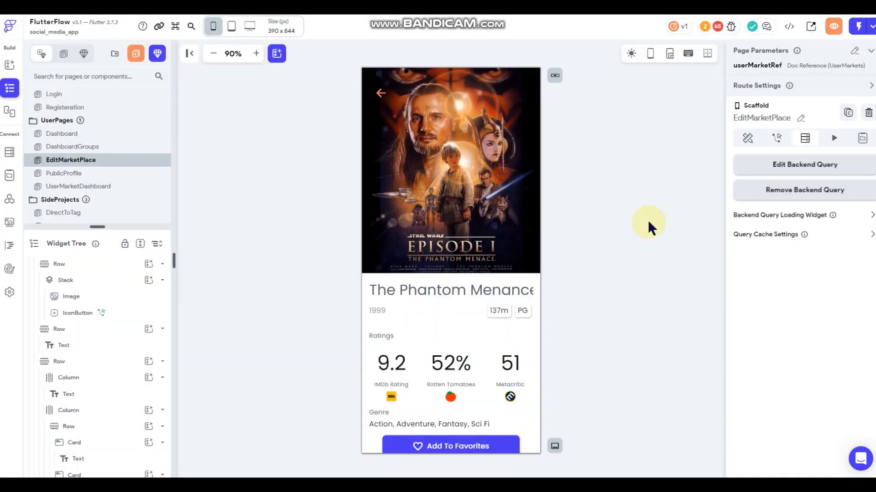
# Undo the recent changes back to before the heart icon was deleted from the image stack
pyautogui.click(639, 217)
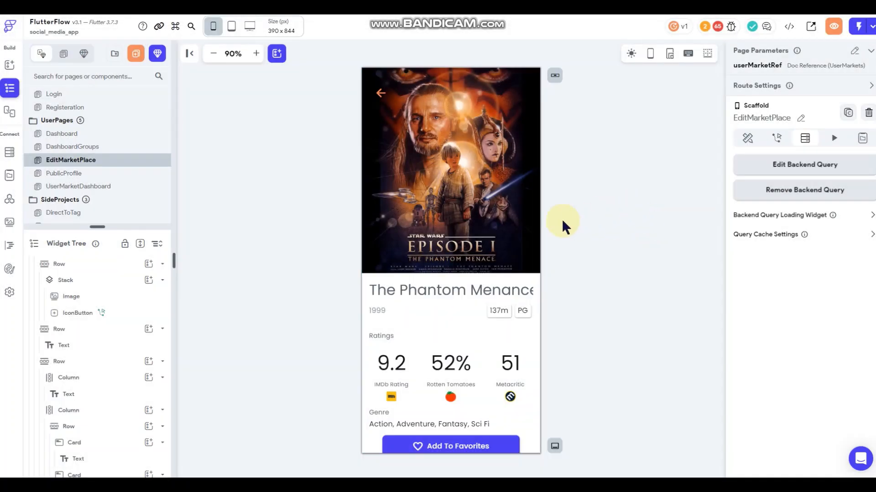
pyautogui.click(487, 145)
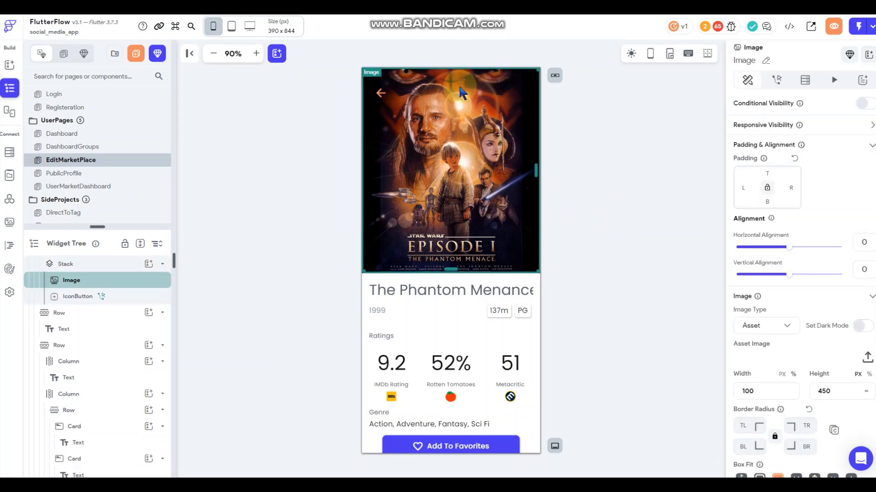
pyautogui.click(385, 89)
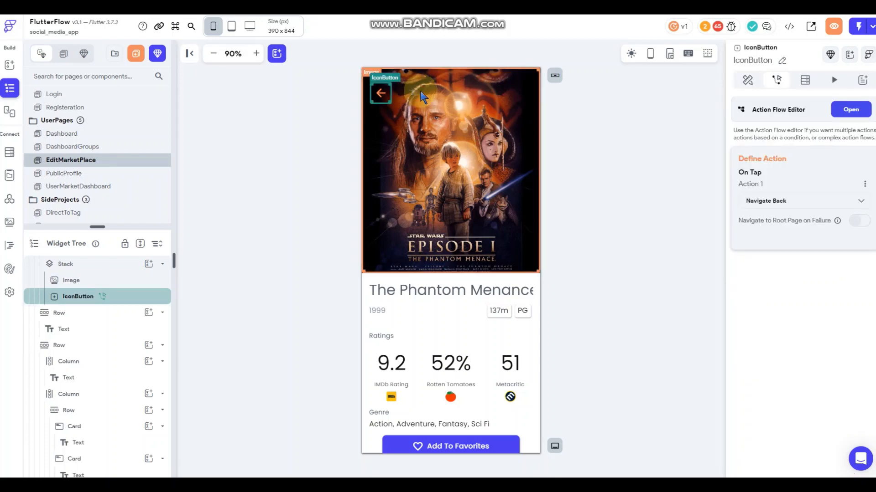
pyautogui.click(489, 88)
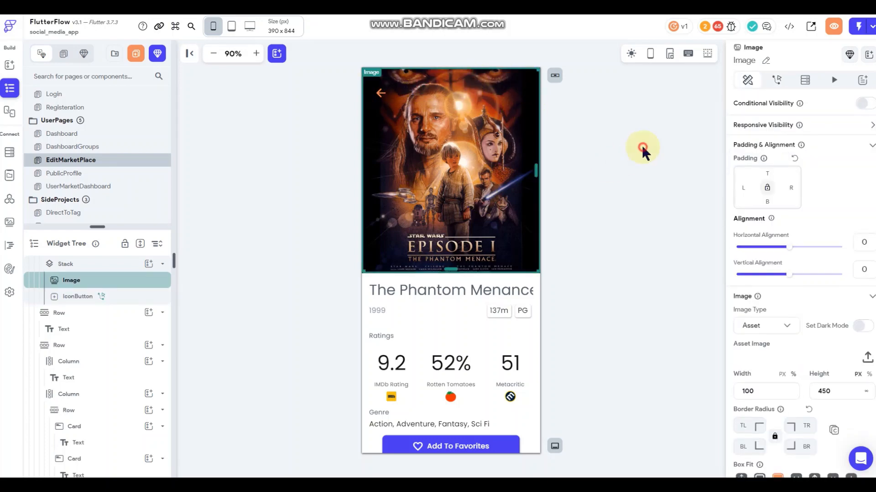
pyautogui.click(627, 158)
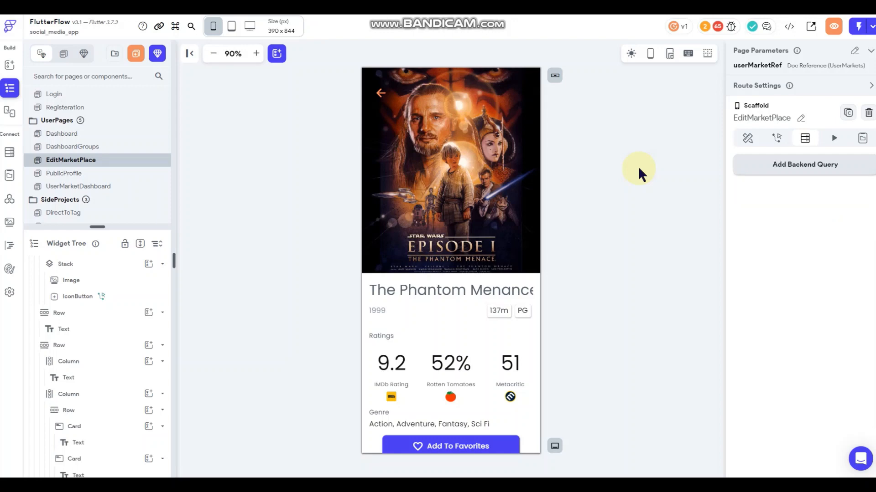
pyautogui.hotkey('ctrl', 'z')
# Recreate EditMarketPlace's Document from Reference query for the UserMarkets collection with userMarketRef as its reference
pyautogui.click(789, 173)
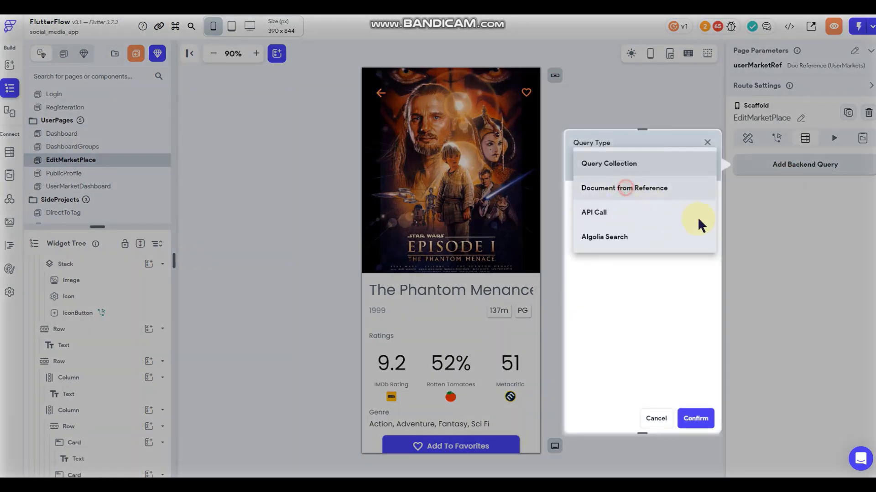
pyautogui.click(648, 188)
pyautogui.click(647, 227)
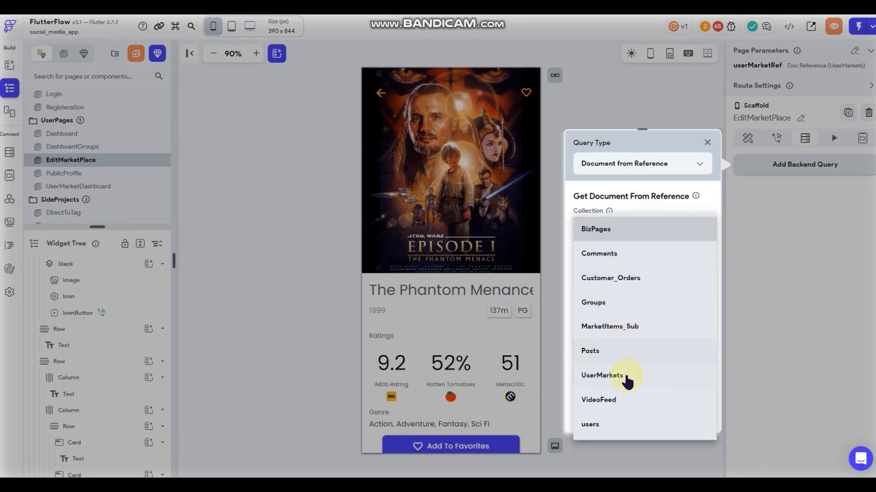
pyautogui.click(626, 375)
pyautogui.click(610, 258)
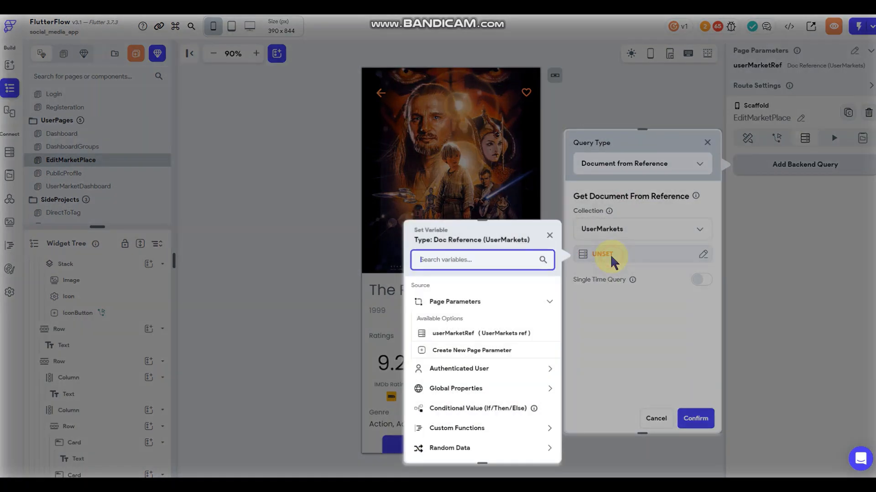
pyautogui.click(460, 335)
pyautogui.click(534, 447)
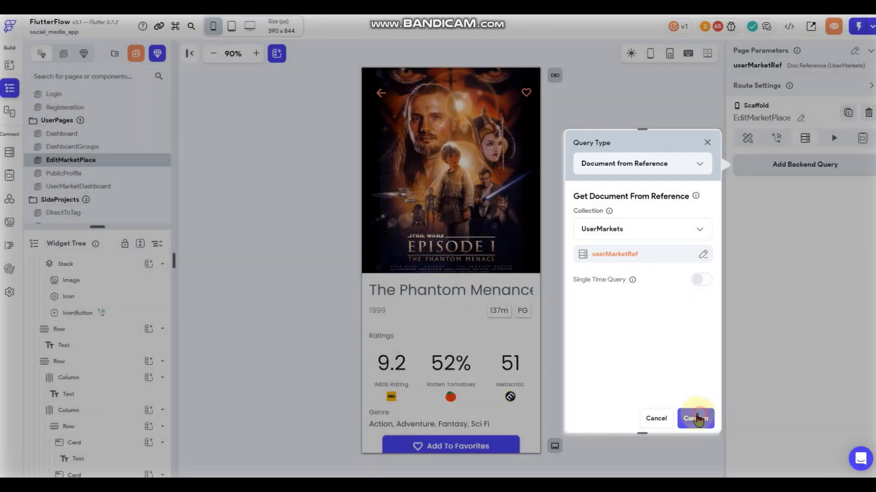
pyautogui.click(695, 418)
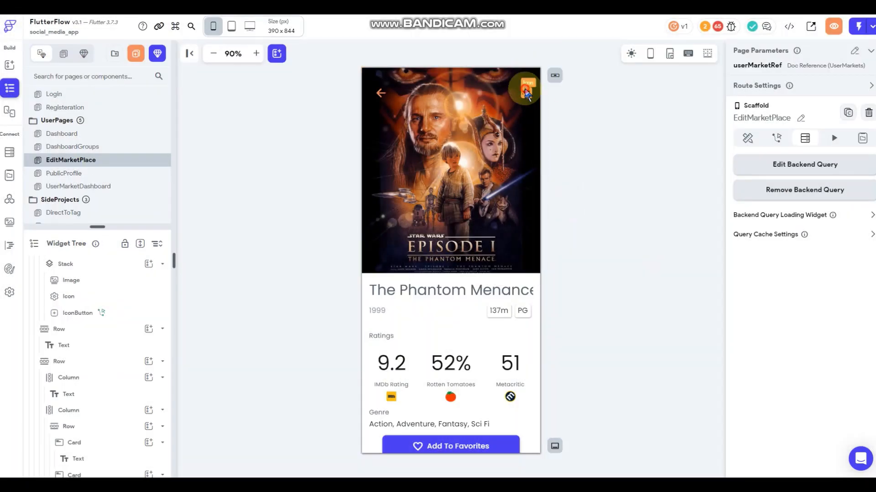
# Replace the heart icon on the image stack with the Material Add A Photo icon, searching the icons for "photo"
pyautogui.click(526, 92)
pyautogui.click(805, 359)
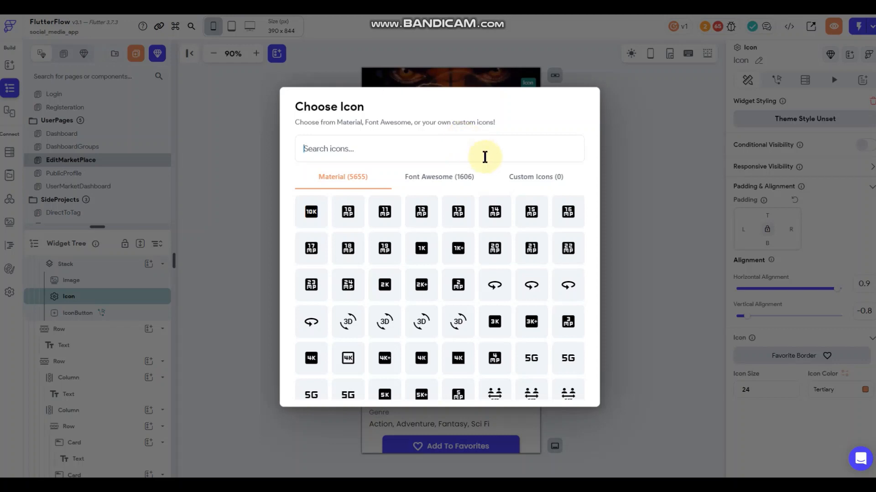
pyautogui.write('photo')
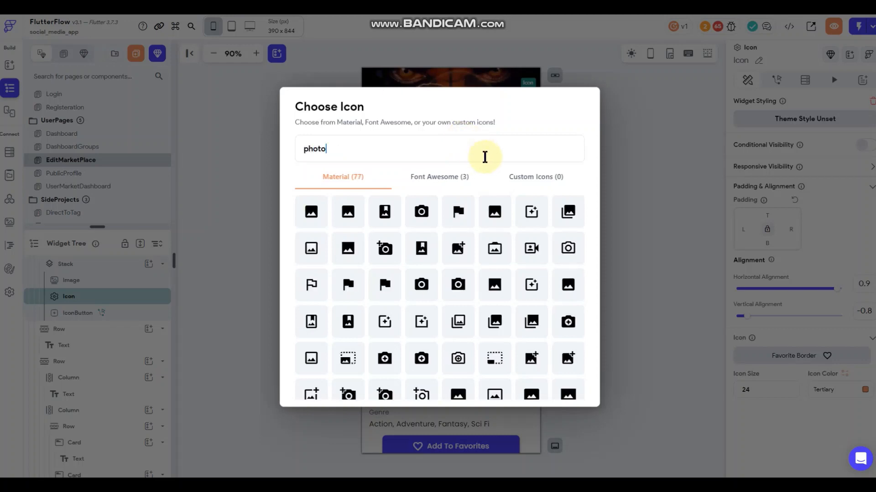
pyautogui.click(384, 248)
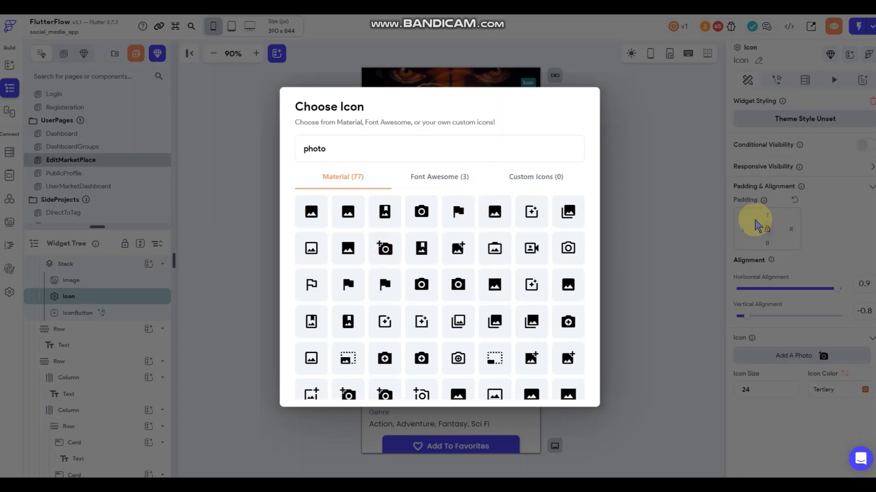
pyautogui.click(755, 225)
pyautogui.click(655, 195)
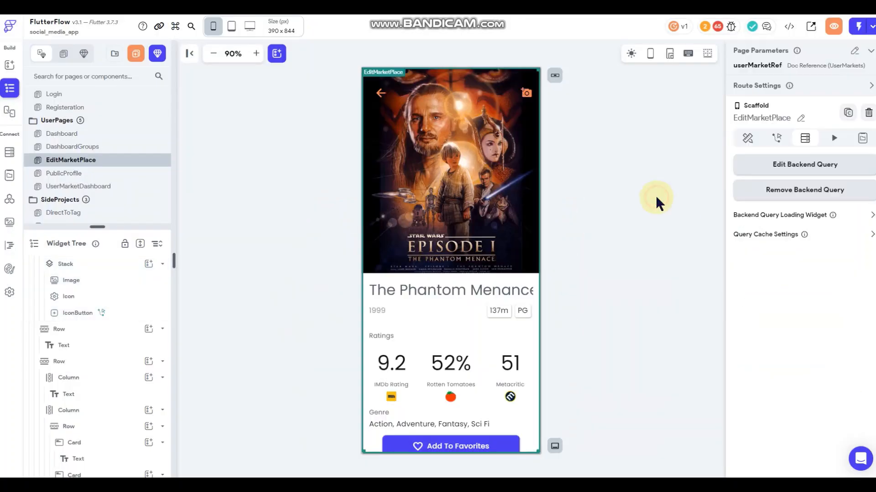
# Switch the stack's image type to Network and bind its path to the UserMarkets Document's MarketPhoto field
pyautogui.click(523, 95)
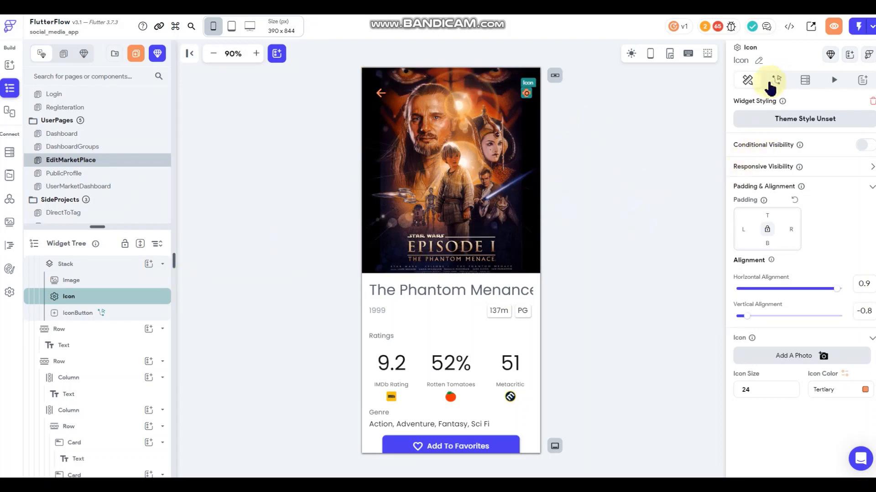
pyautogui.click(615, 160)
pyautogui.click(502, 159)
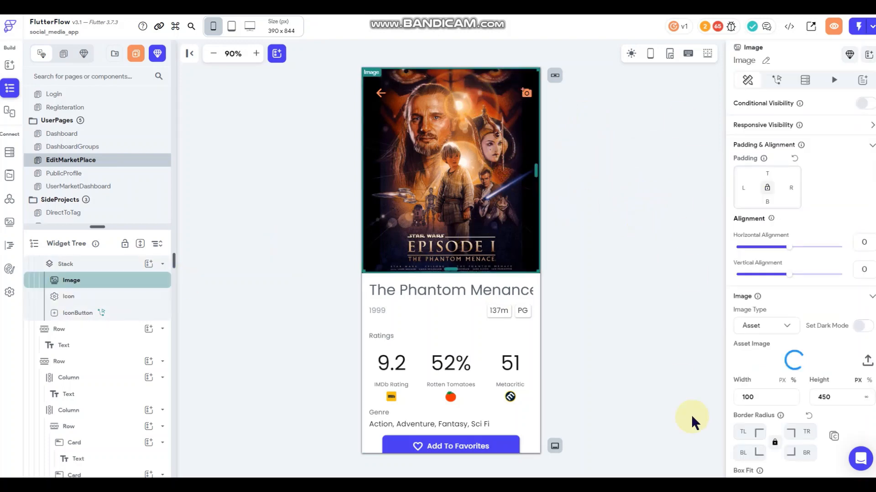
pyautogui.scroll(-2, 796, 365)
pyautogui.scroll(2, 796, 363)
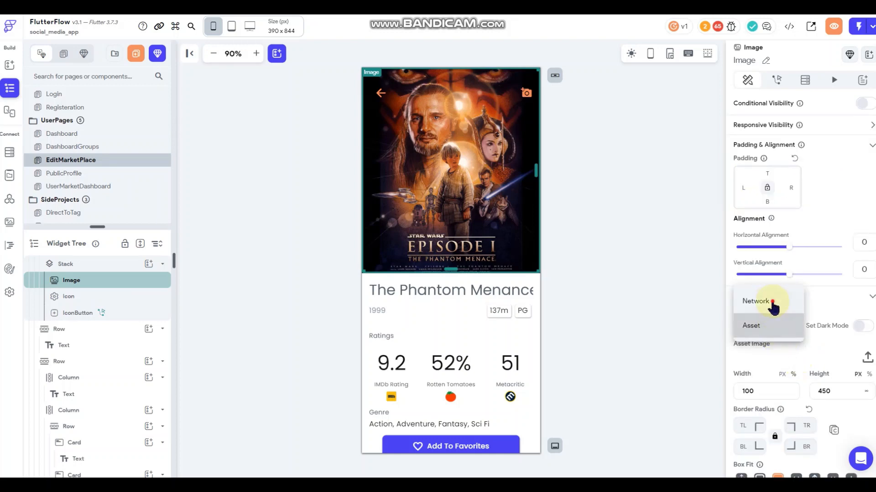
pyautogui.click(771, 303)
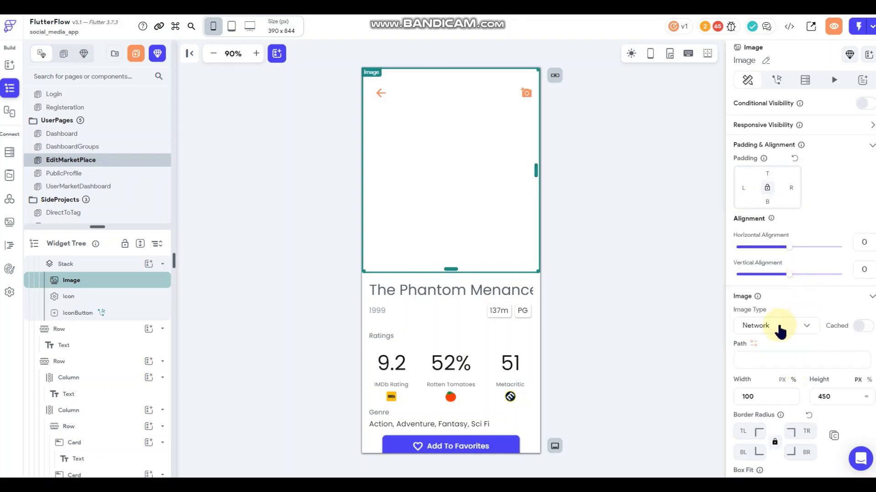
pyautogui.click(753, 344)
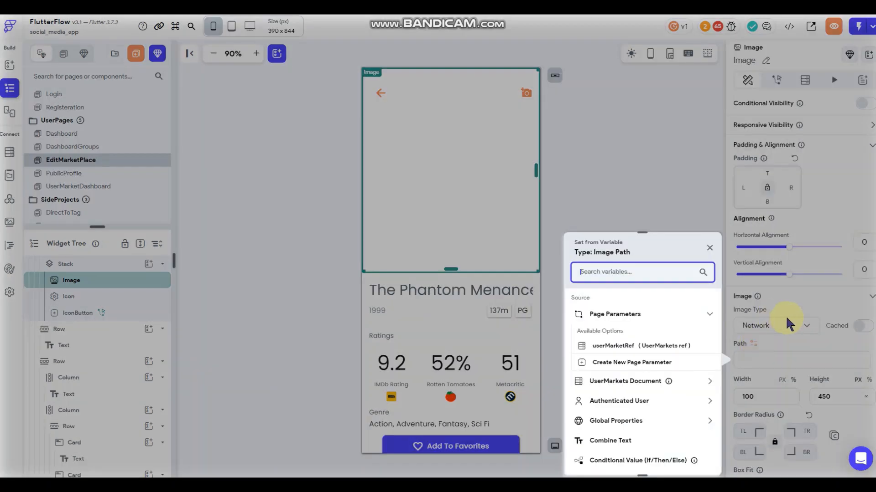
pyautogui.click(634, 383)
pyautogui.scroll(-3, 634, 372)
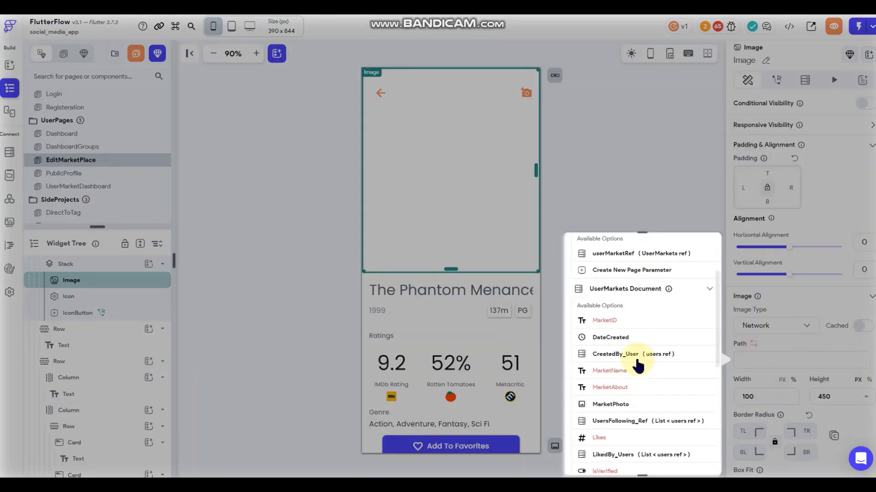
pyautogui.click(612, 361)
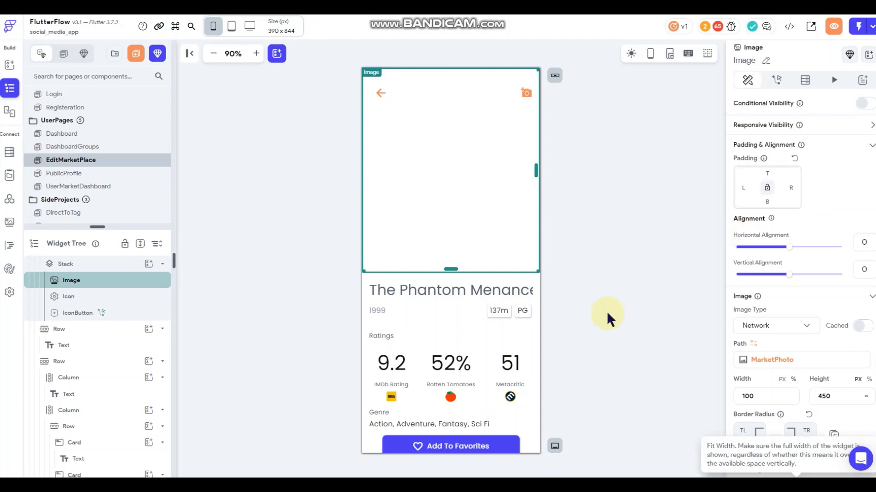
# Paste the copied placeholder image link as the default variable value of the image's MarketPhoto path
pyautogui.click(771, 363)
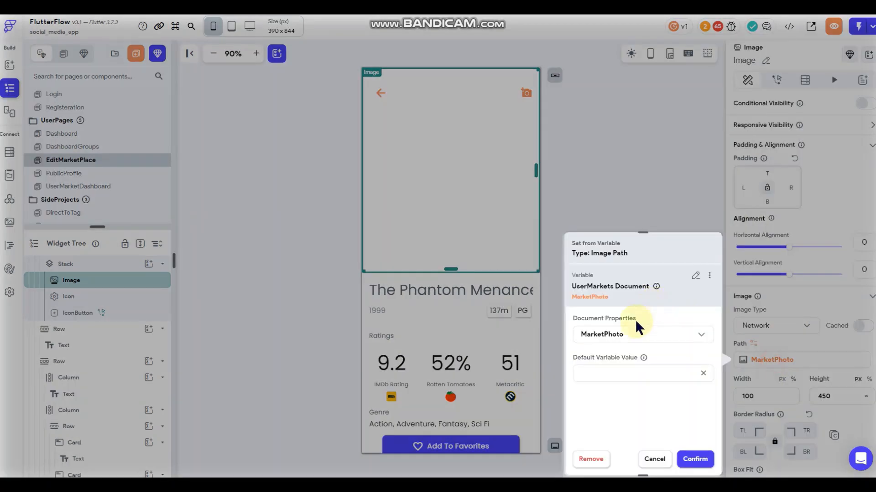
pyautogui.click(619, 370)
pyautogui.hotkey('ctrl', 'v')
pyautogui.click(695, 459)
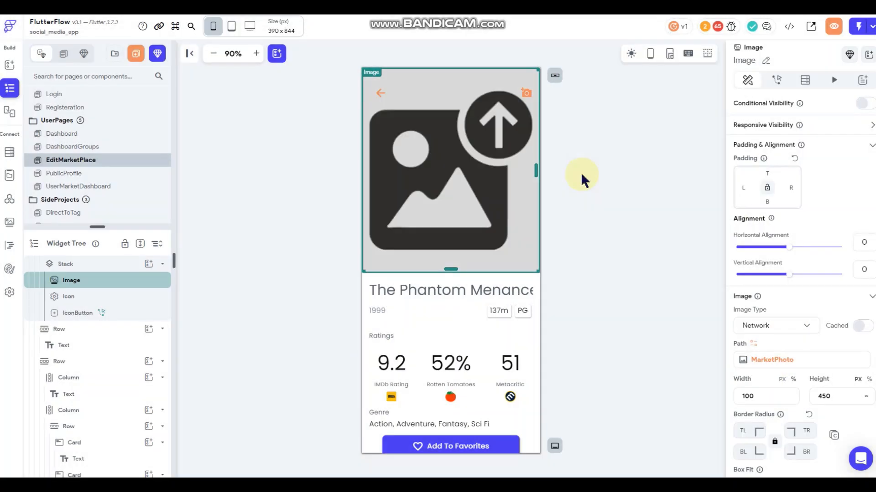
# Try the Contain box fit on the stack's image, and return it to Cover
pyautogui.scroll(-2, 803, 340)
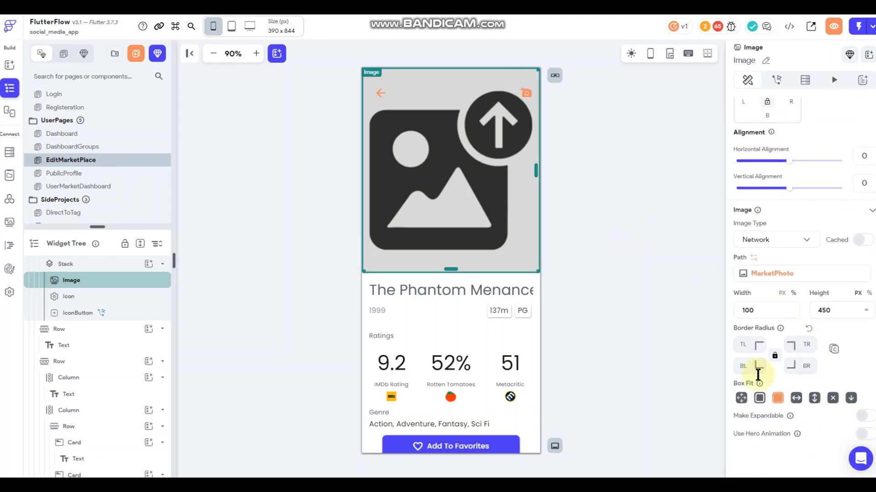
pyautogui.click(759, 398)
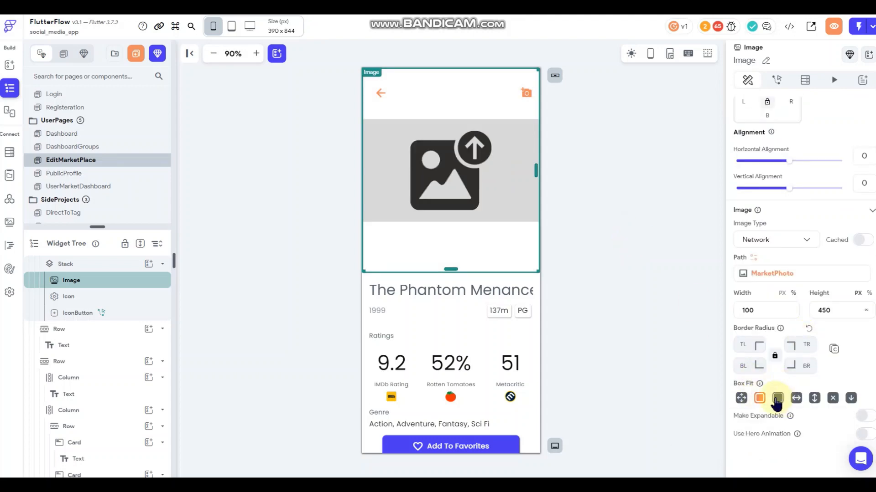
pyautogui.click(778, 398)
pyautogui.click(221, 226)
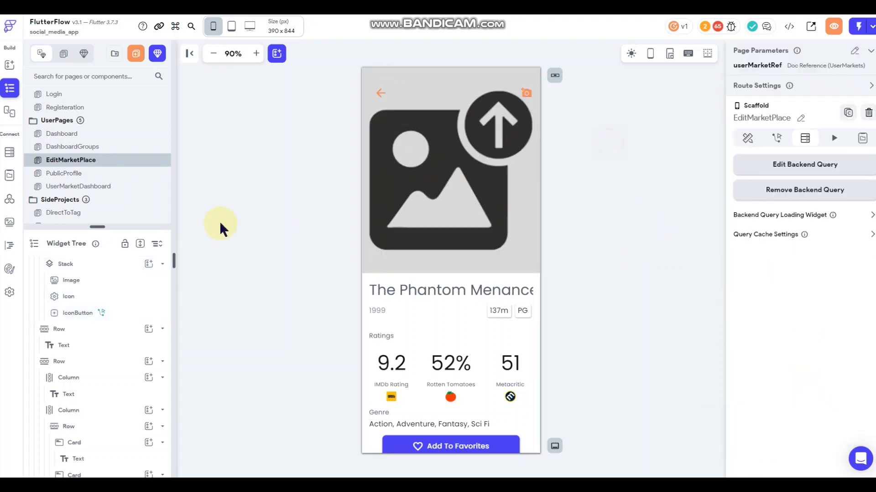
pyautogui.click(463, 199)
pyautogui.scroll(-1, 789, 310)
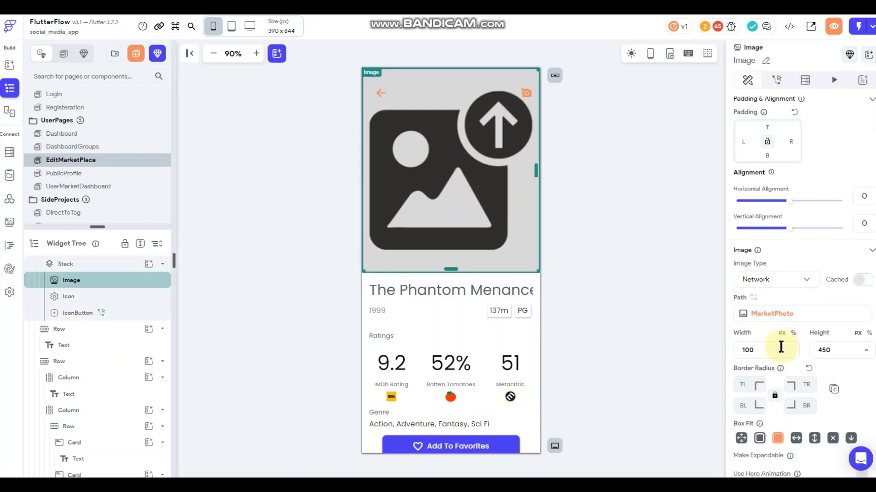
pyautogui.click(622, 134)
# Add an Upload/Save Media action that runs on tap to the Add A Photo icon over the image
pyautogui.click(525, 92)
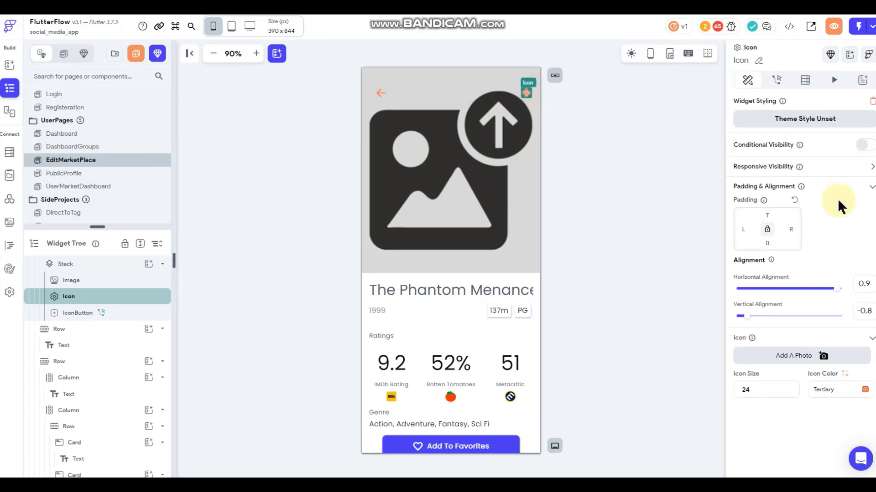
pyautogui.click(776, 81)
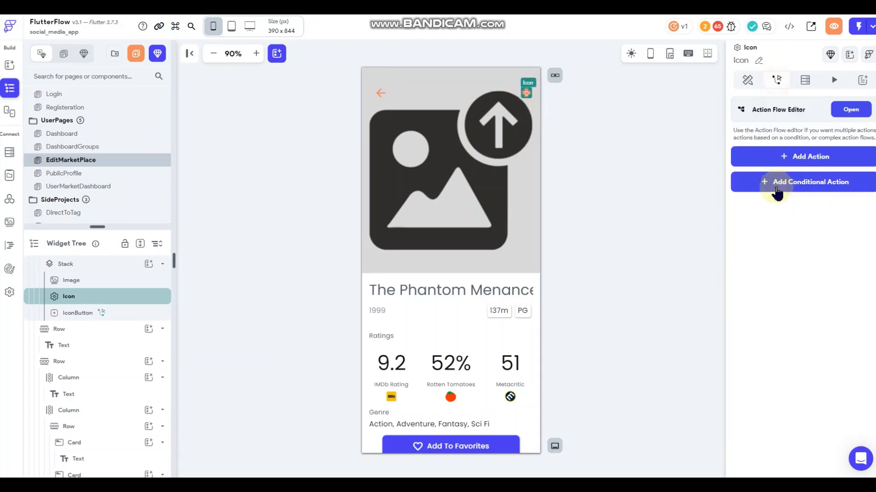
pyautogui.click(787, 156)
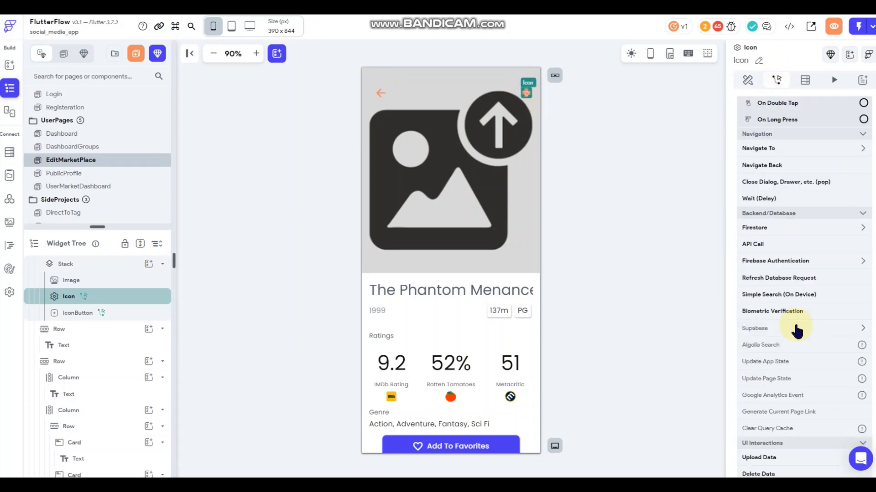
pyautogui.scroll(-2, 795, 331)
pyautogui.scroll(-2, 791, 226)
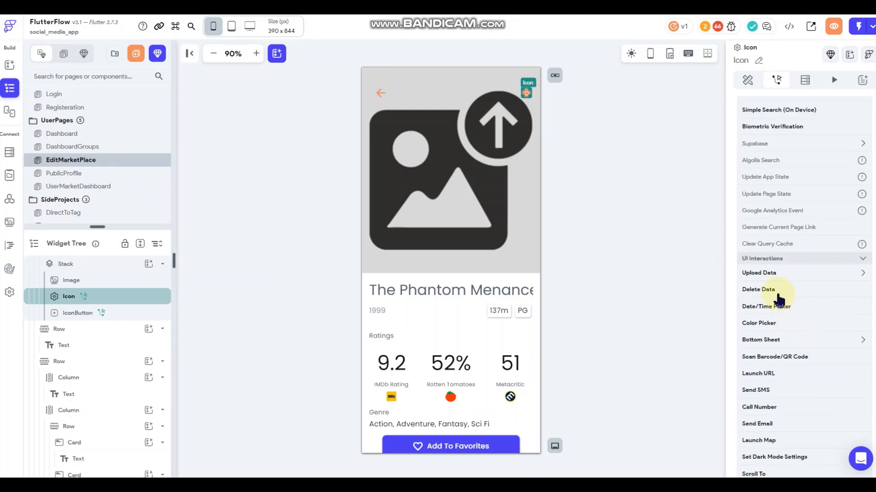
pyautogui.click(775, 274)
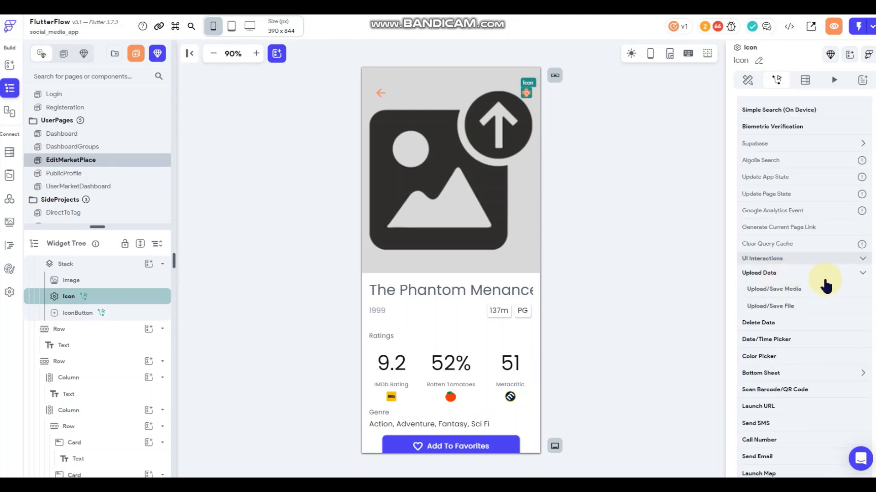
pyautogui.click(767, 292)
# Configure the media upload with Firebase as upload type, Gallery as media source, and the snack bar shown
pyautogui.scroll(4, 799, 223)
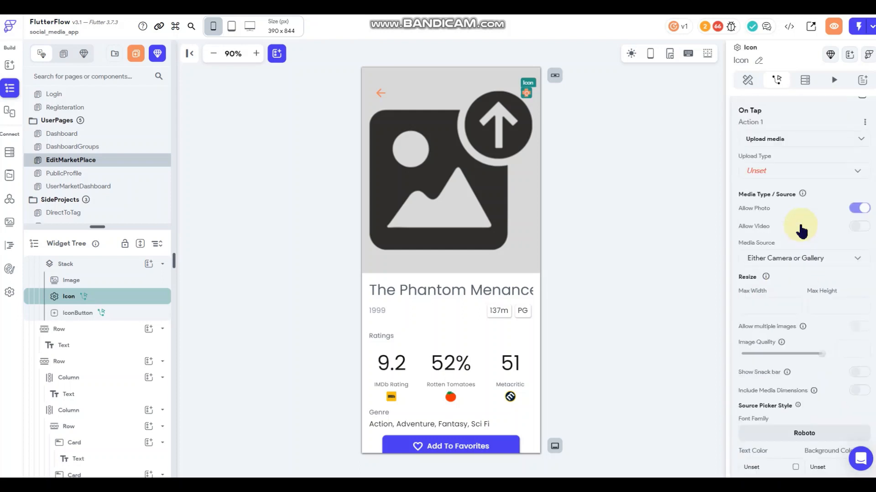
pyautogui.click(789, 241)
pyautogui.click(782, 239)
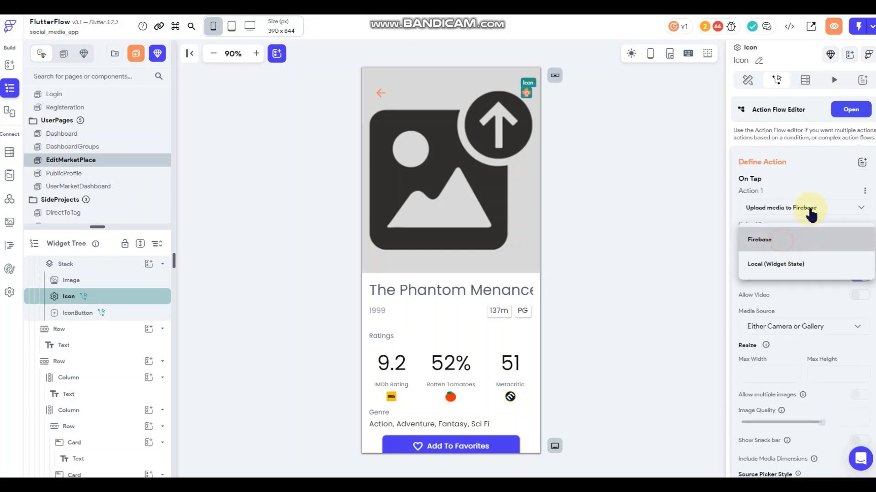
pyautogui.scroll(-1, 806, 211)
pyautogui.scroll(-1, 816, 249)
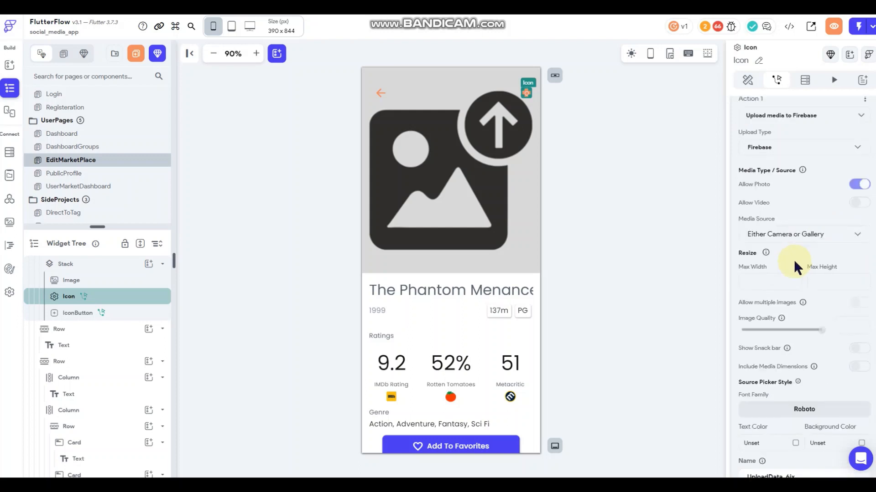
pyautogui.click(787, 233)
pyautogui.click(782, 219)
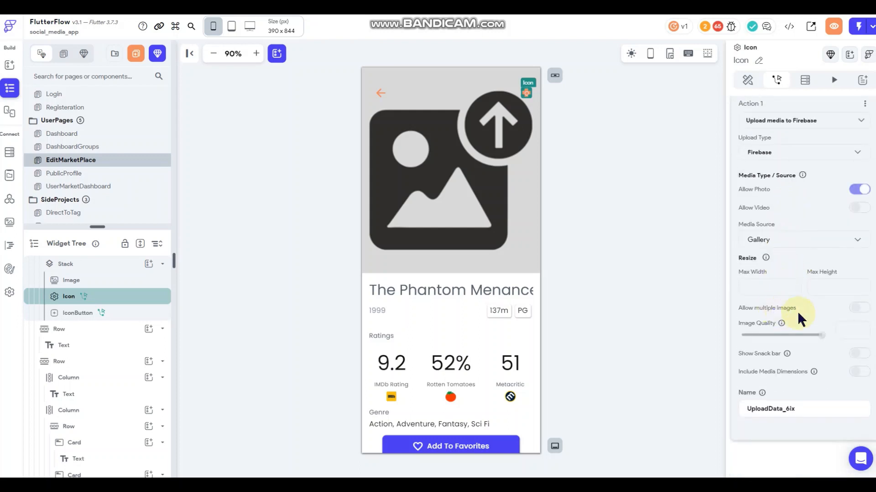
pyautogui.click(859, 354)
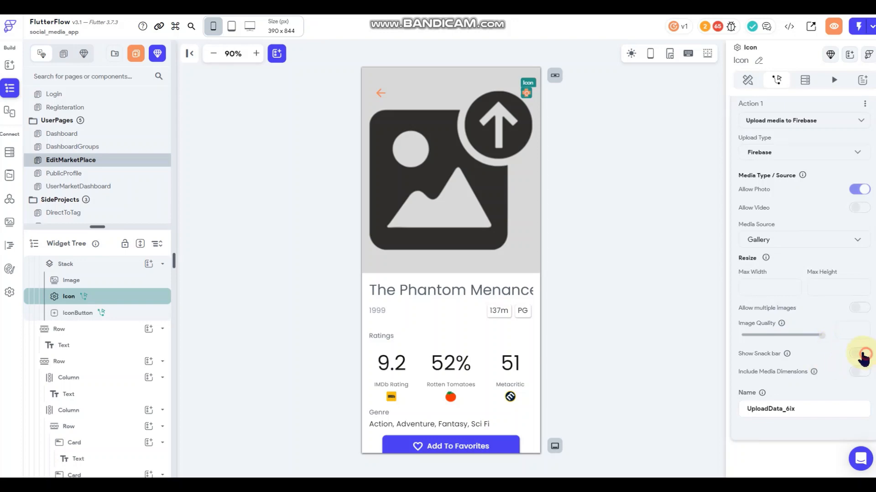
pyautogui.scroll(2, 808, 304)
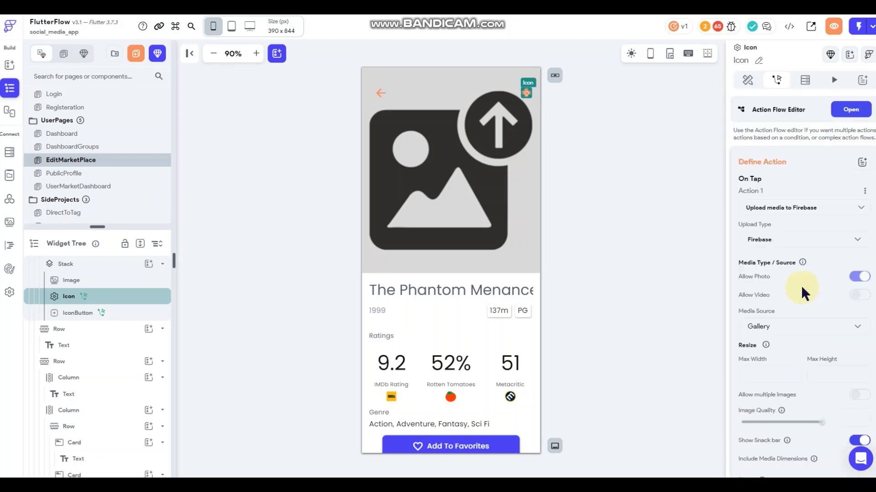
pyautogui.scroll(-2, 808, 205)
pyautogui.scroll(2, 817, 124)
# Chain a Firestore Update Document action after the media upload in the icon's action flow
pyautogui.click(850, 109)
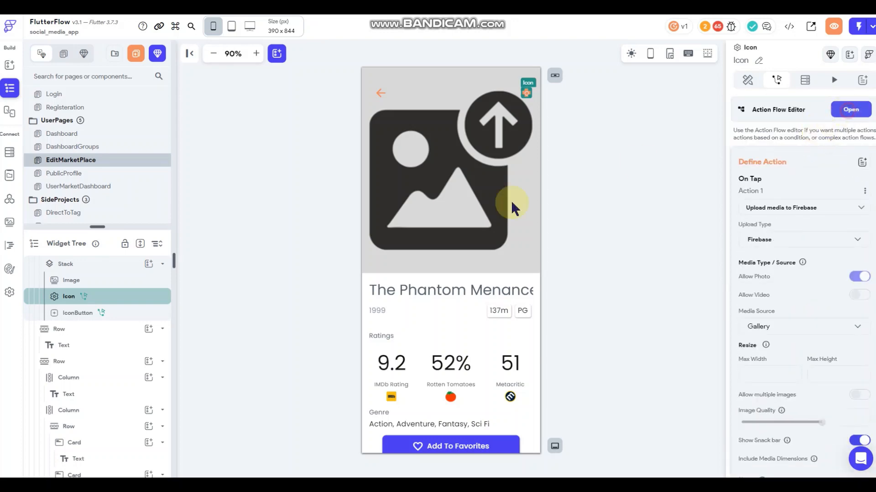
pyautogui.click(354, 163)
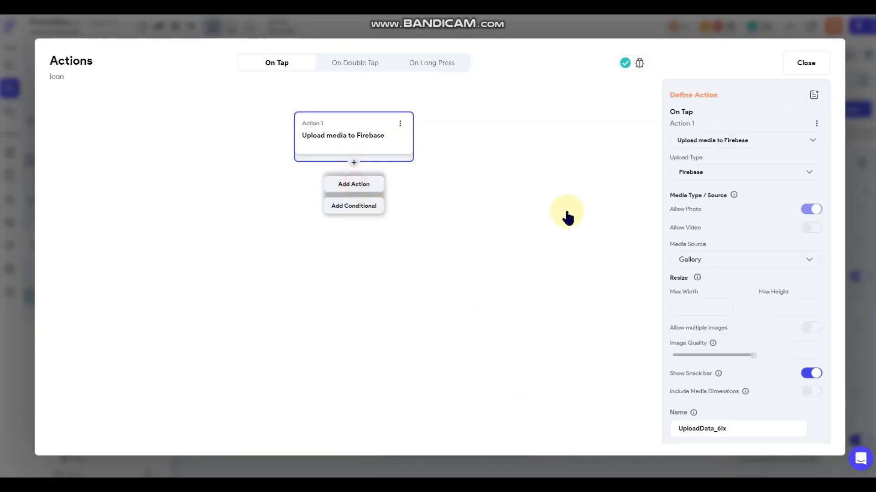
pyautogui.click(708, 285)
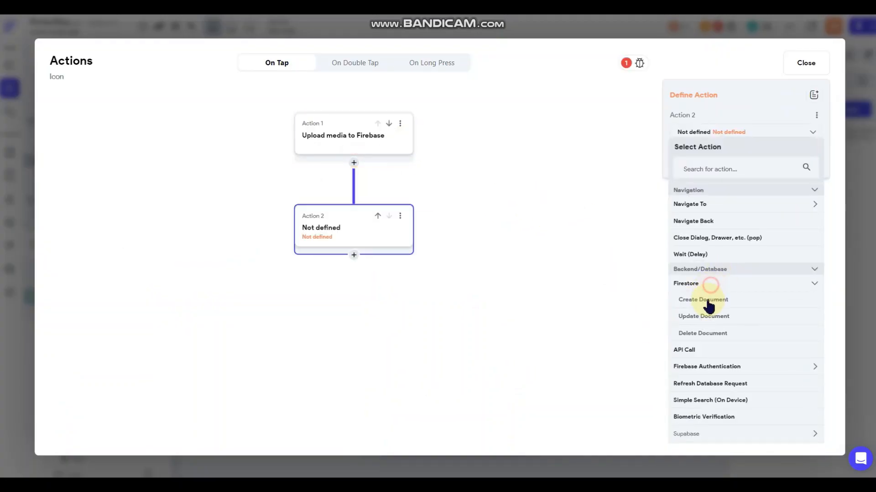
pyautogui.click(703, 319)
# Set the reference to update to the UserMarkets Document's Reference
pyautogui.click(711, 174)
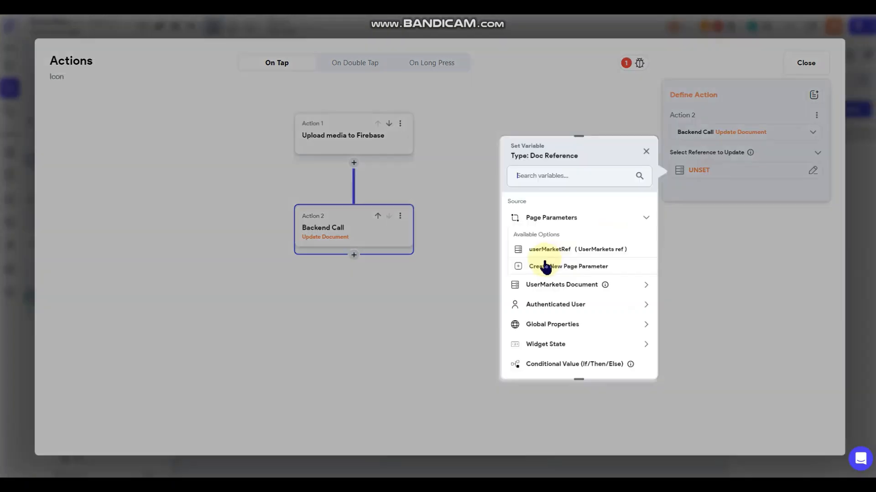
pyautogui.click(571, 286)
pyautogui.scroll(-5, 589, 263)
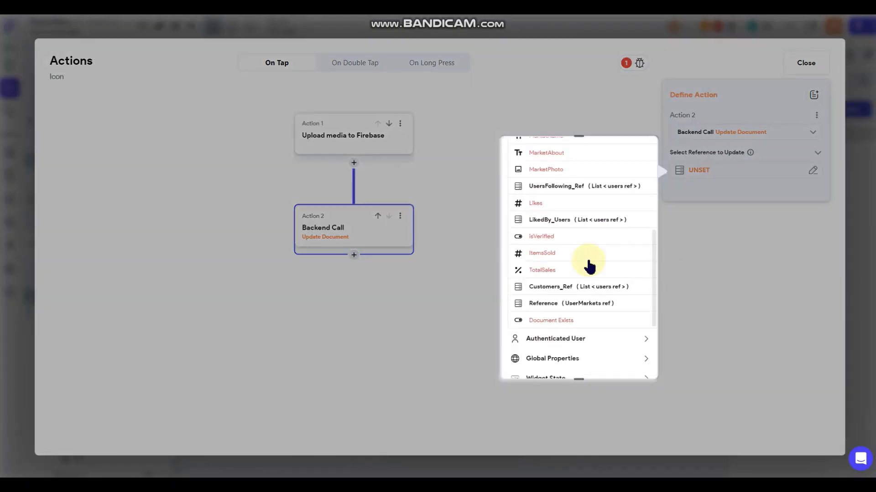
pyautogui.click(574, 258)
pyautogui.click(629, 362)
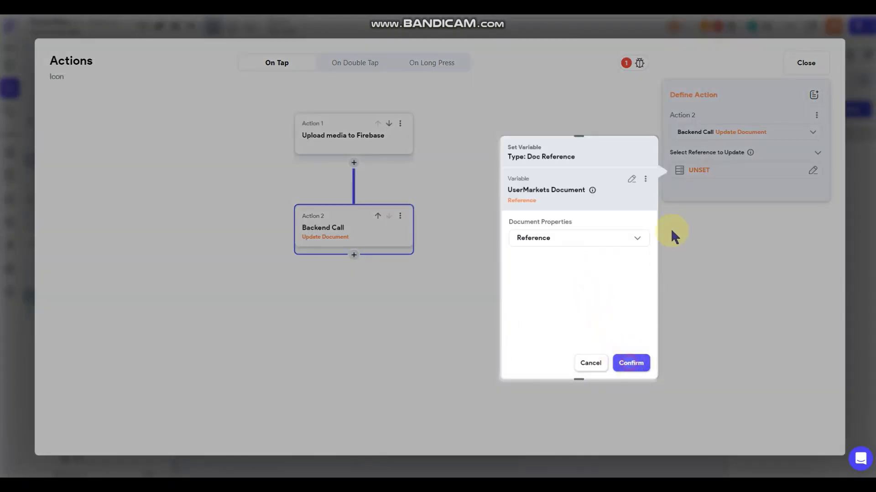
# Add the MarketPhoto field to the document update with Uploaded Photo / Video as its value source, and close the action flow
pyautogui.click(700, 204)
pyautogui.click(716, 207)
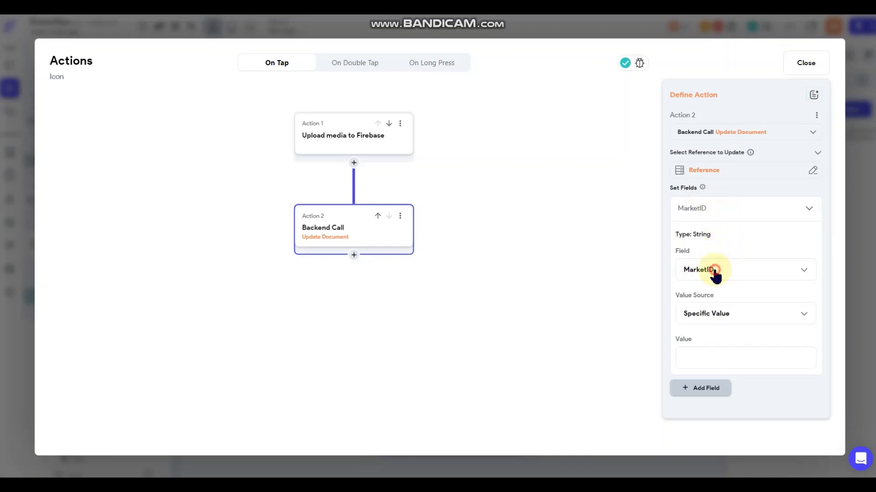
pyautogui.click(714, 272)
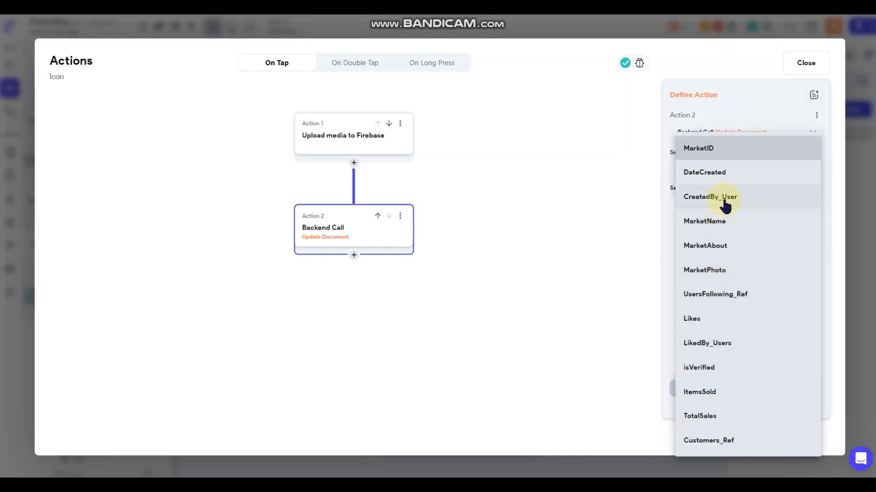
pyautogui.click(717, 274)
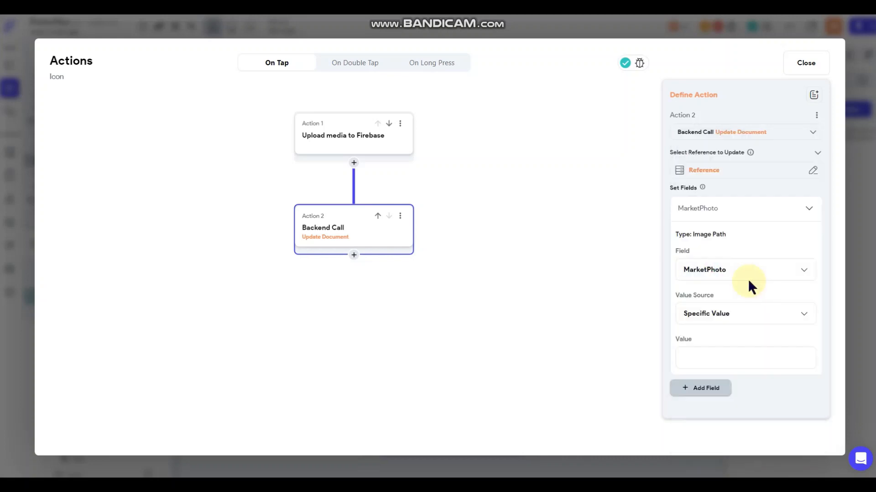
pyautogui.click(721, 324)
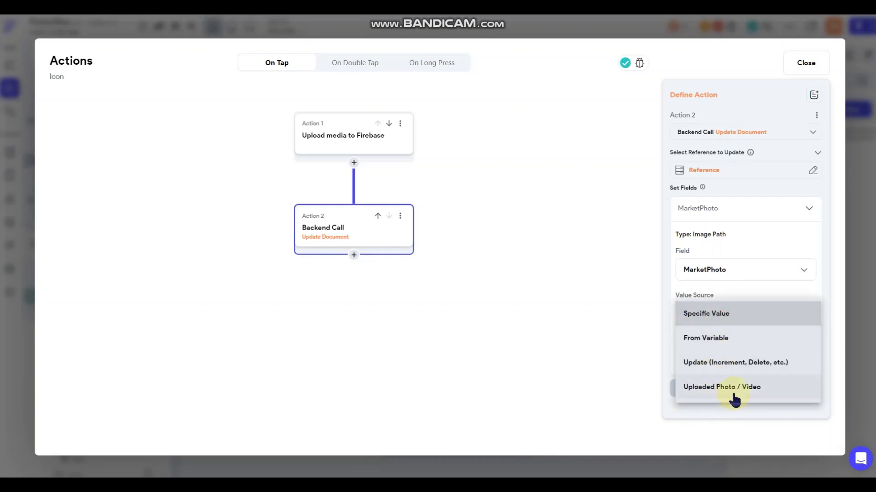
pyautogui.click(721, 387)
pyautogui.click(533, 201)
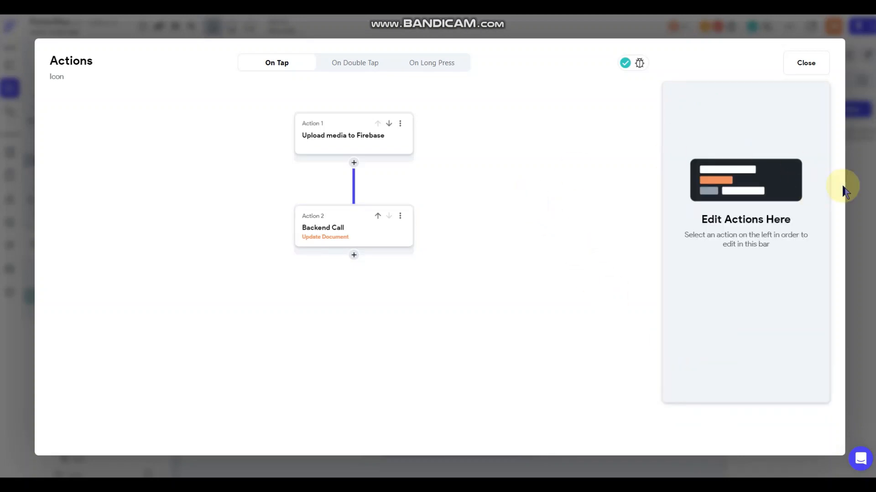
pyautogui.click(859, 189)
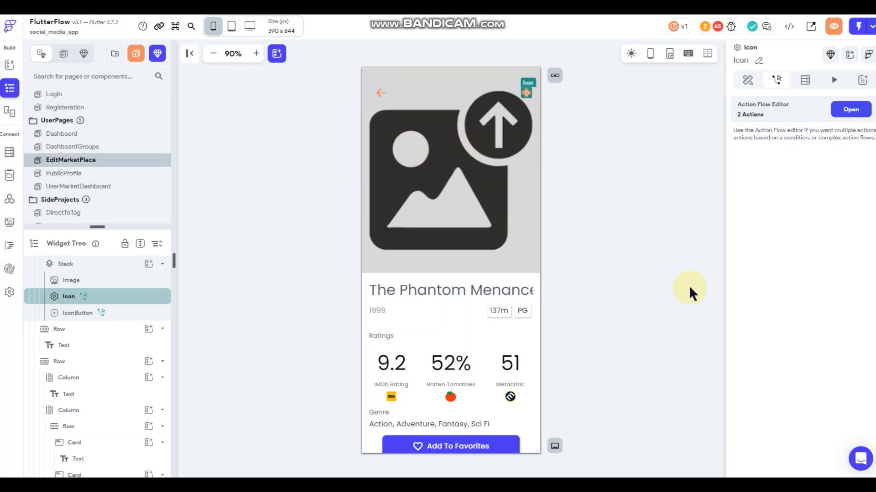
pyautogui.click(687, 285)
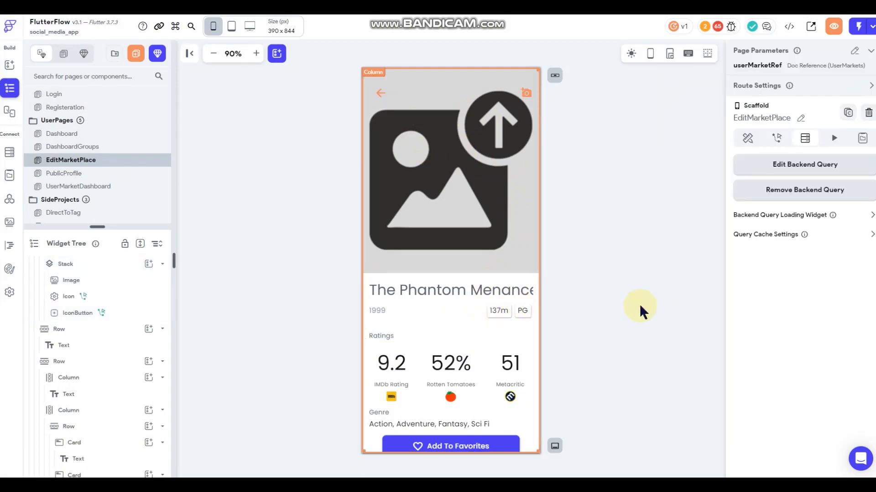
# Set the font size of the "The Phantom Menance" title text to 22
pyautogui.click(514, 291)
pyautogui.scroll(-3, 789, 283)
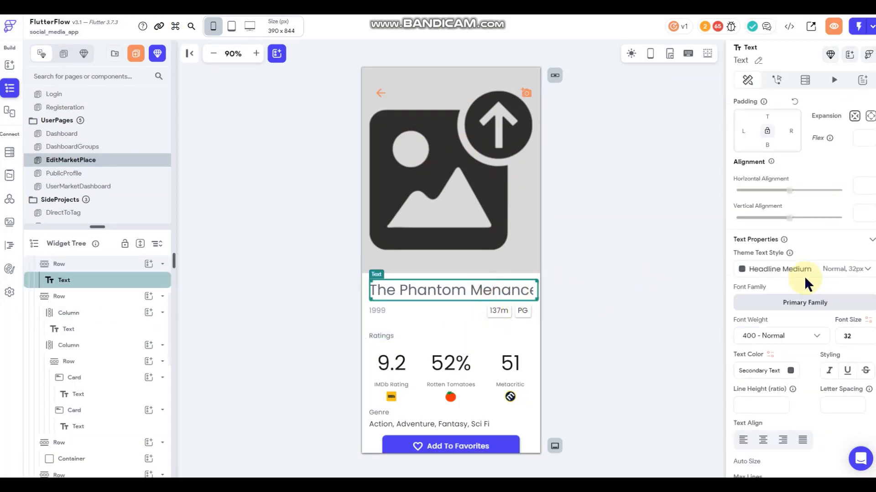
pyautogui.doubleClick(863, 335)
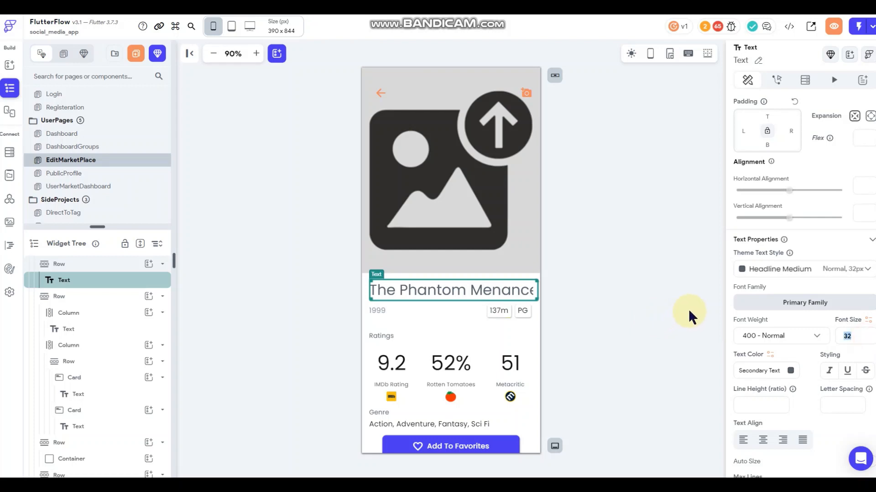
pyautogui.write('24')
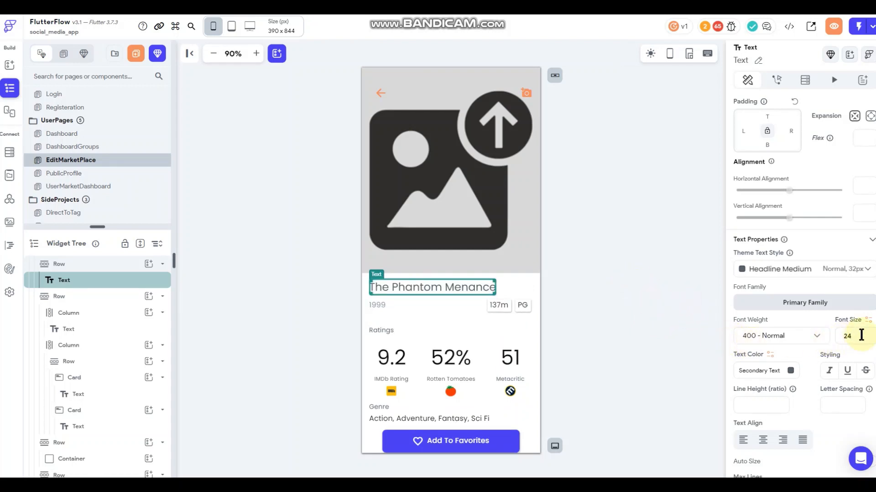
pyautogui.moveTo(861, 335); pyautogui.dragTo(807, 336)
pyautogui.write('22')
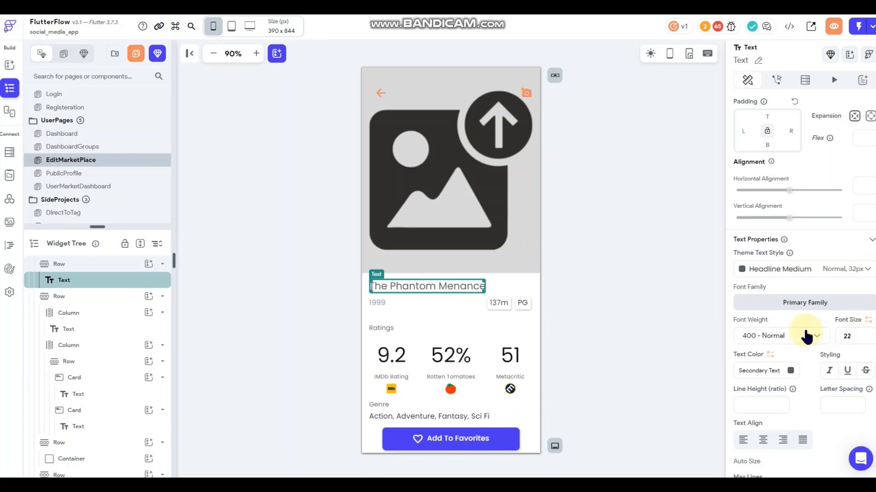
# Bind the title text beneath the image to the UserMarkets Document's MarketName field
pyautogui.scroll(2, 801, 260)
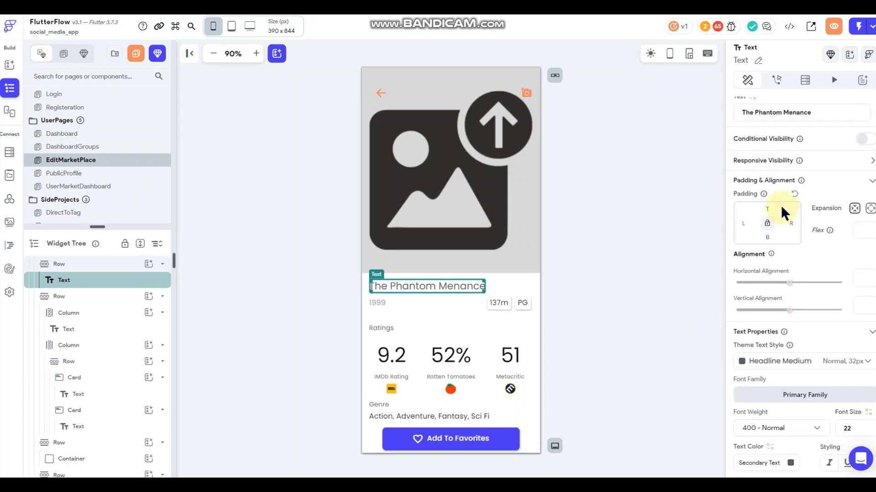
pyautogui.scroll(1, 781, 205)
pyautogui.click(752, 142)
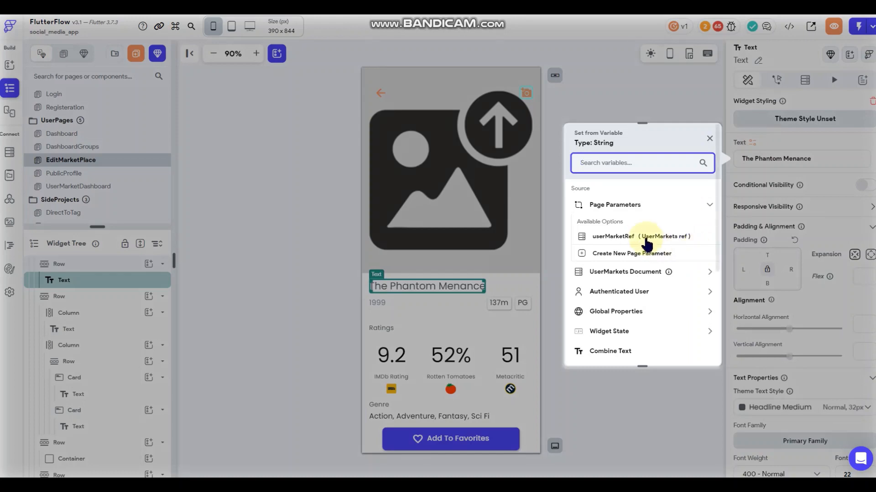
pyautogui.click(670, 273)
pyautogui.scroll(-1, 652, 290)
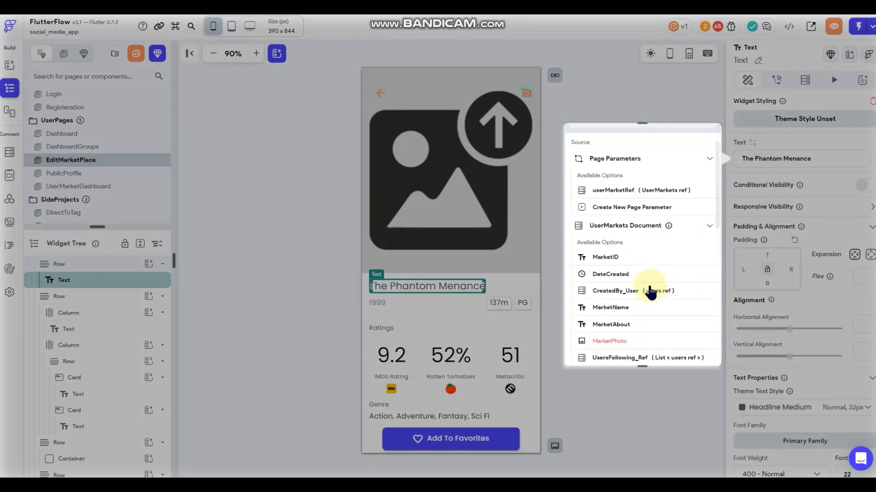
pyautogui.click(620, 308)
pyautogui.click(603, 290)
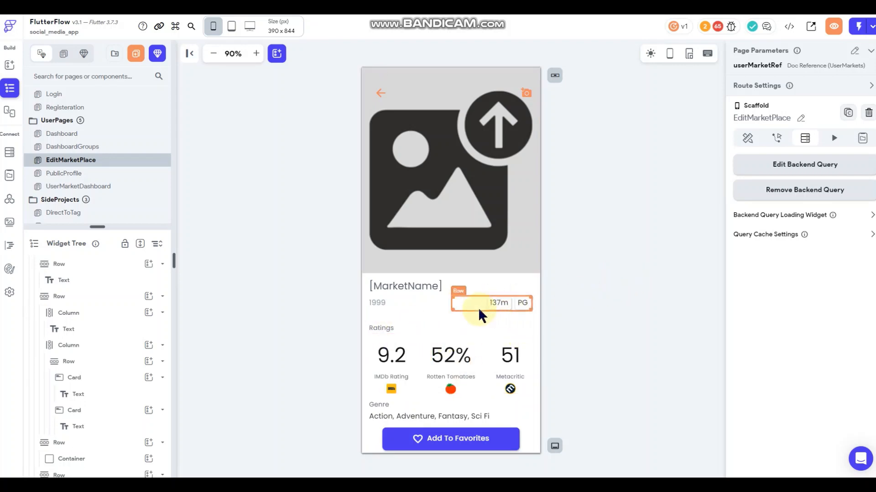
# Cut the row holding the 1999, 137m and PG texts beneath the market name
pyautogui.rightClick(406, 308)
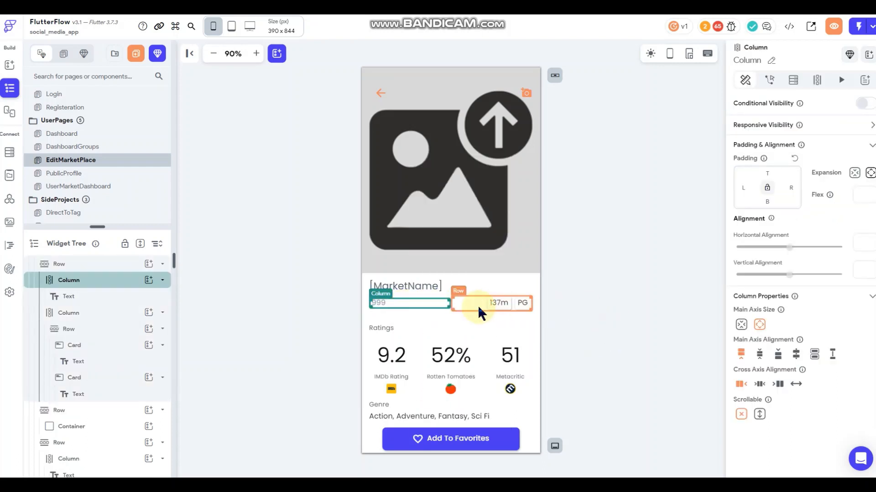
pyautogui.rightClick(434, 310)
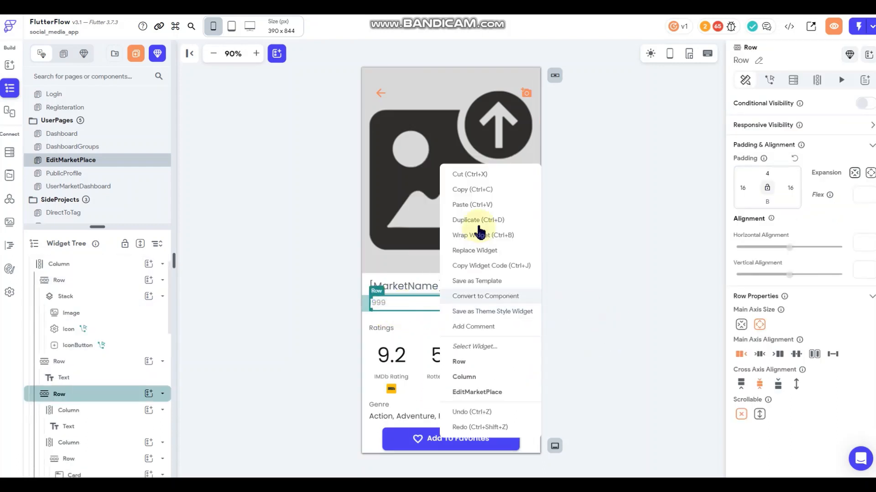
pyautogui.click(472, 175)
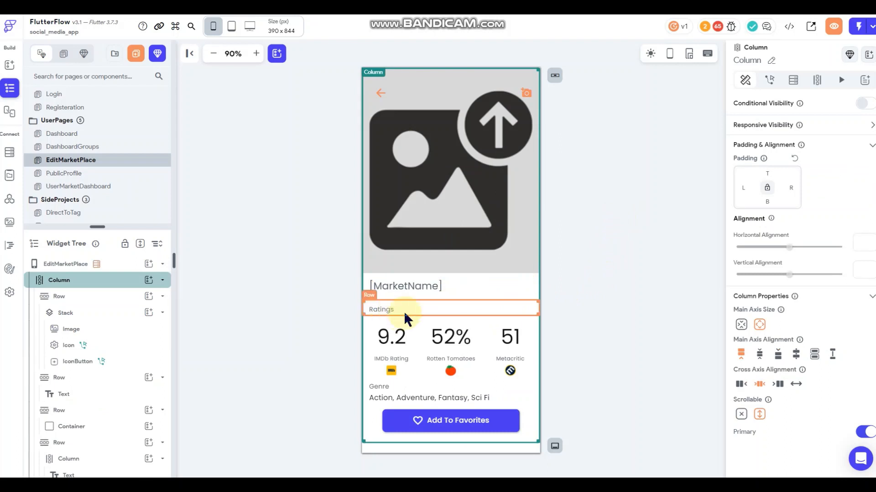
# Change the "Ratings" heading text beneath the market name to "Market Stats"
pyautogui.rightClick(442, 309)
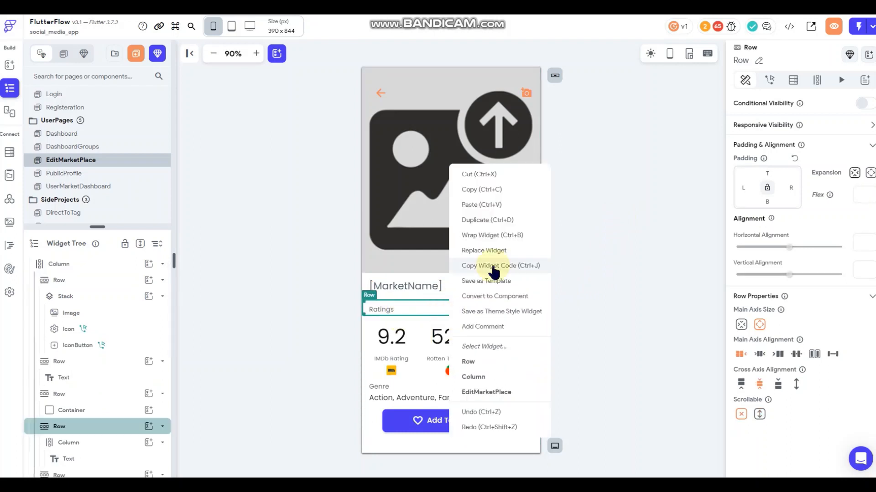
pyautogui.click(390, 309)
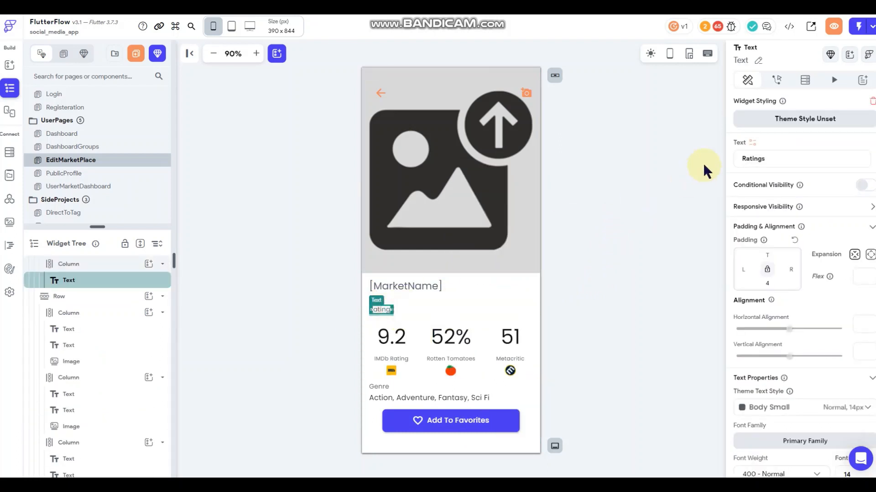
pyautogui.moveTo(776, 161); pyautogui.dragTo(644, 162)
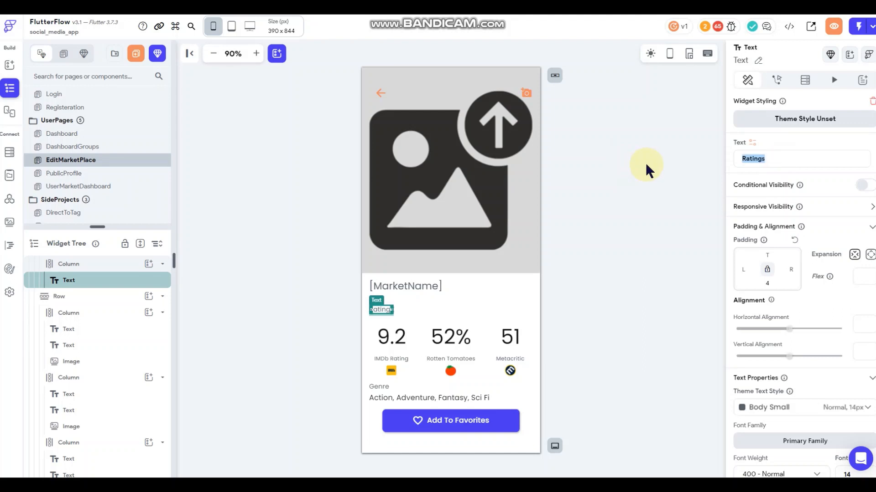
pyautogui.write('Market ')
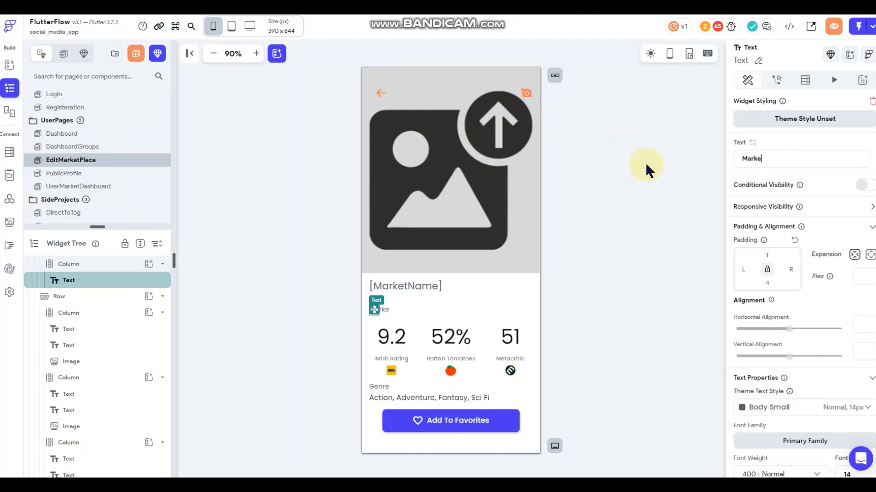
pyautogui.write('Stats')
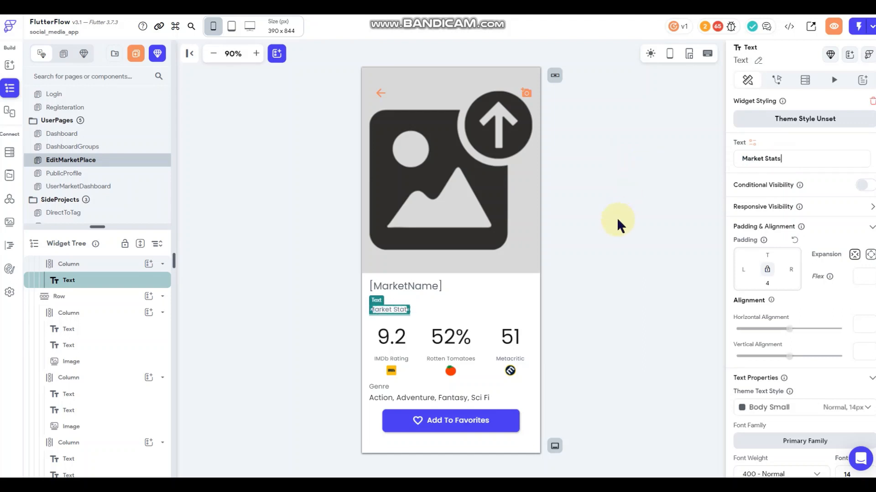
pyautogui.click(601, 220)
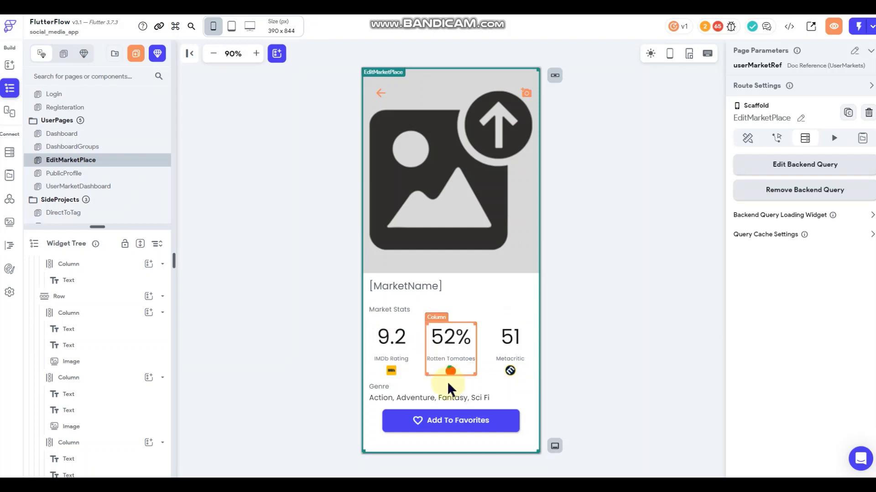
# Cut the row of three rating columns and the "Market Stats" heading row beneath the market name
pyautogui.rightClick(420, 367)
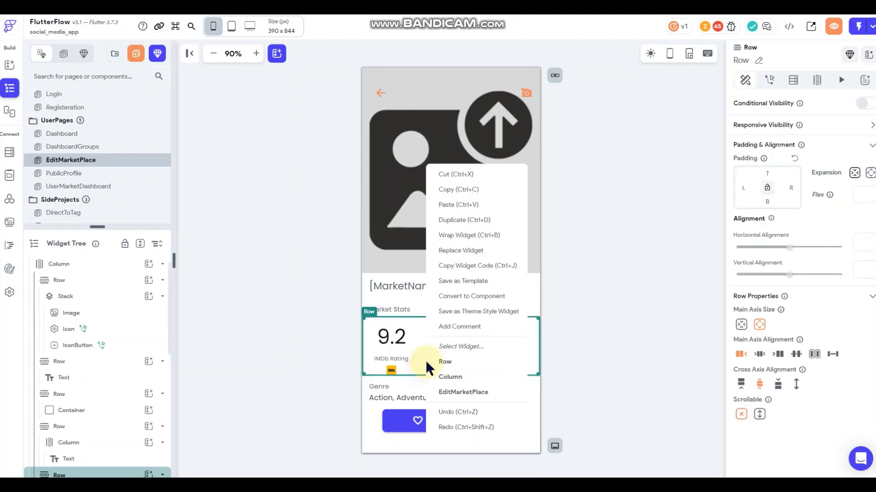
pyautogui.click(456, 174)
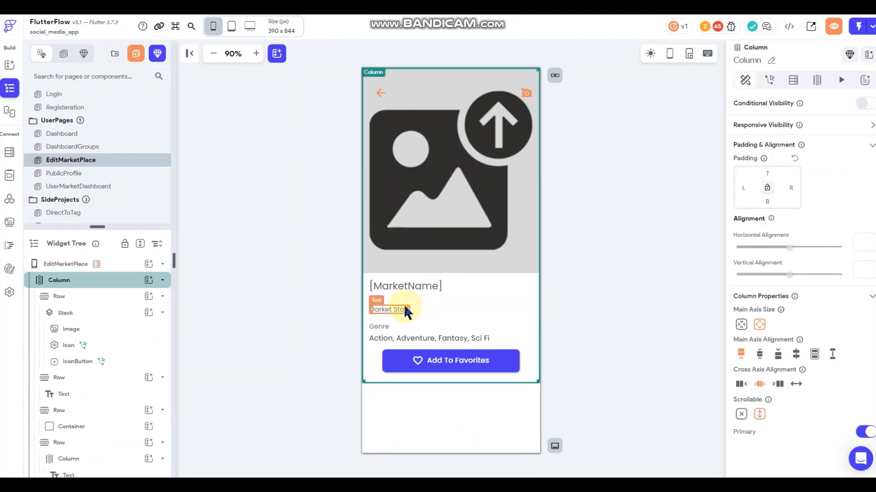
pyautogui.click(422, 302)
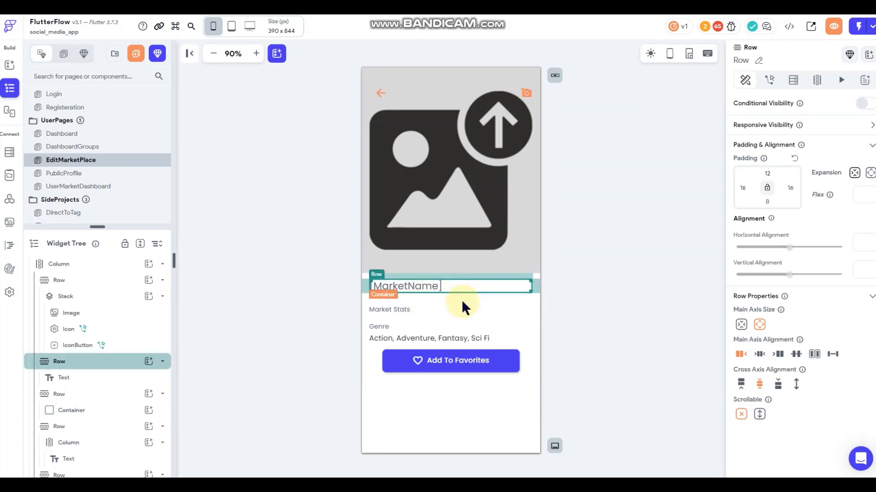
pyautogui.click(387, 307)
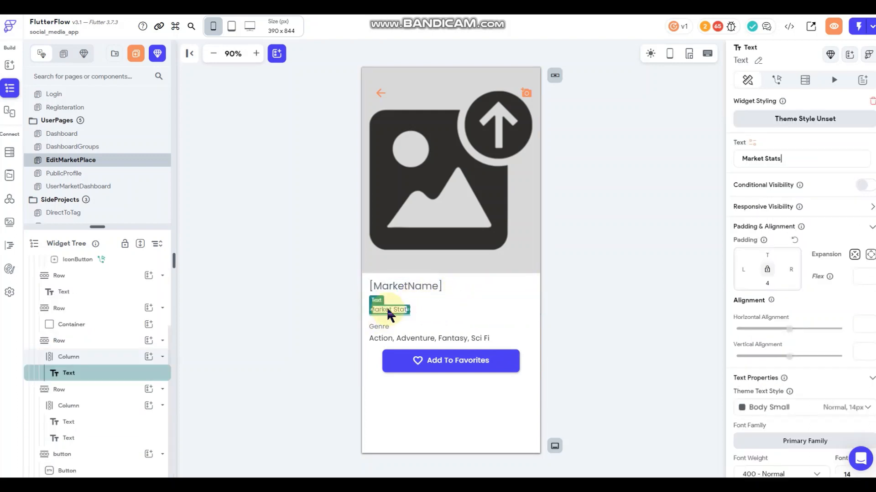
pyautogui.rightClick(434, 313)
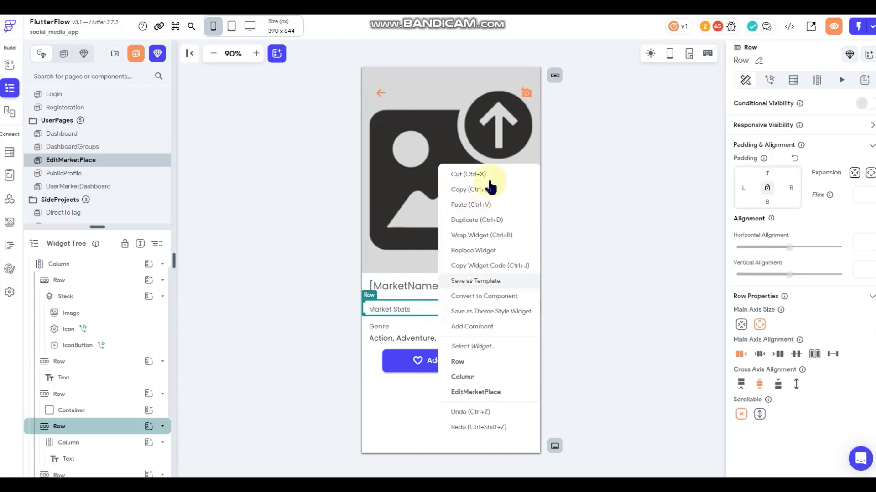
pyautogui.click(484, 171)
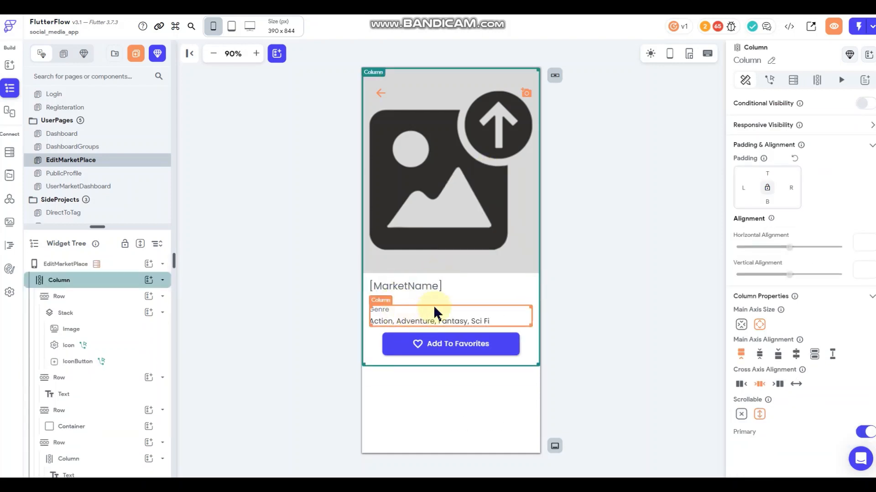
# Change the "Genre" heading text to "About Market"
pyautogui.click(382, 307)
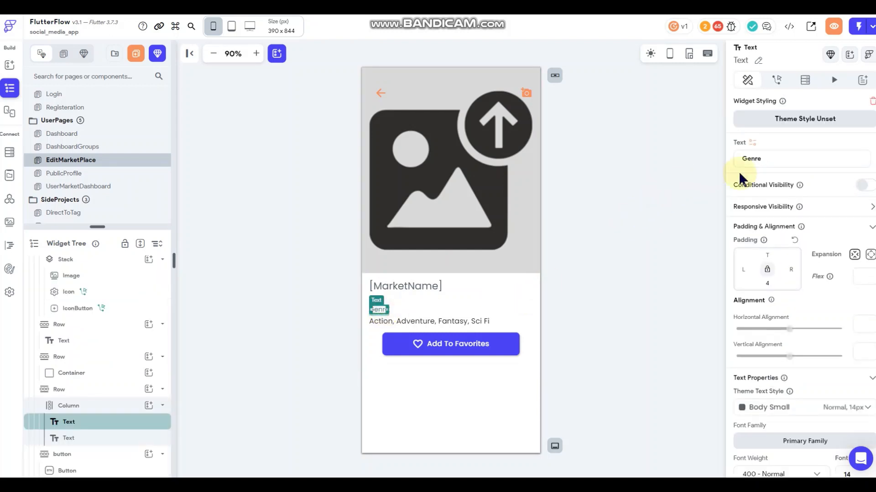
pyautogui.moveTo(776, 158); pyautogui.dragTo(675, 168)
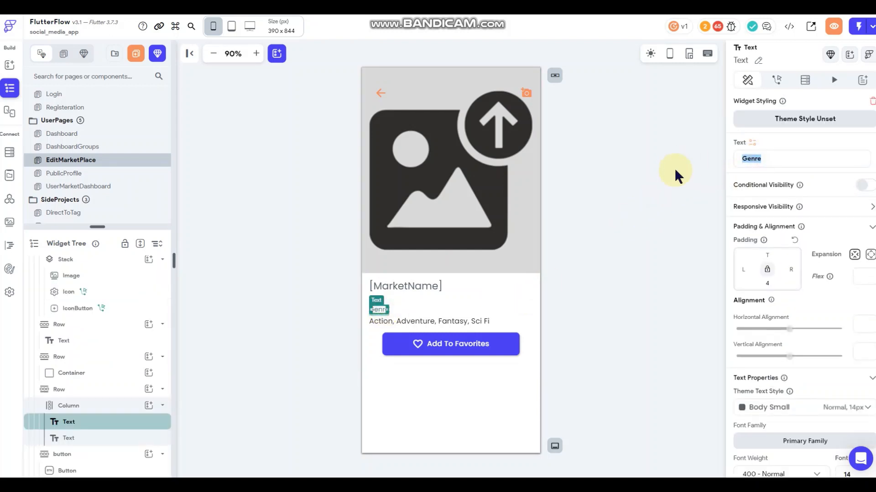
pyautogui.write('About Ma')
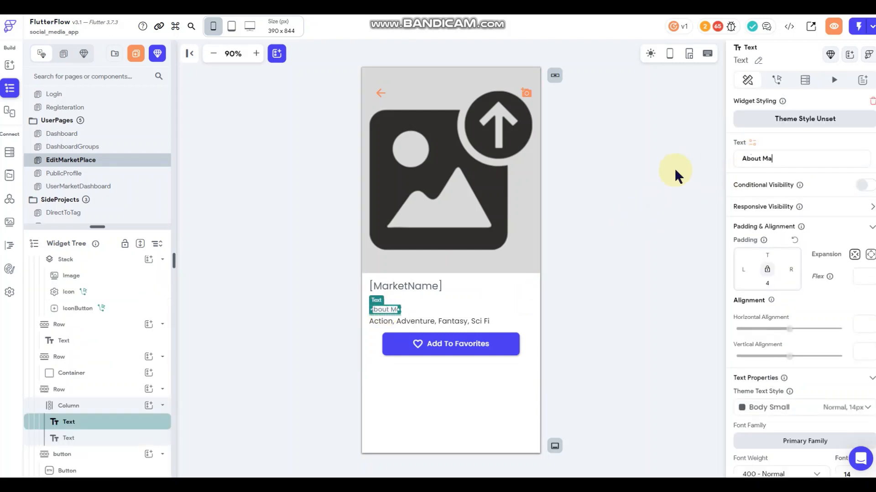
pyautogui.write('rket')
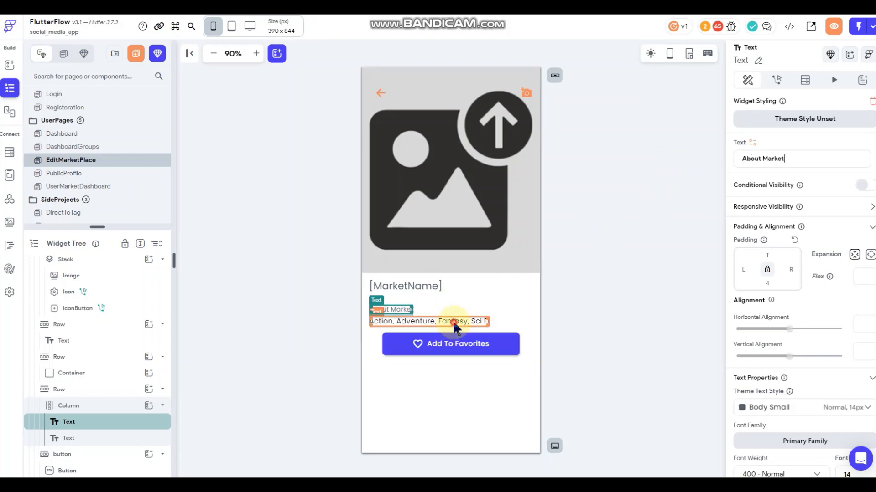
# Bind the "Action, Adventure, Fantasy, Sci Fi" text to the UserMarkets Document's MarketAbout field
pyautogui.click(455, 324)
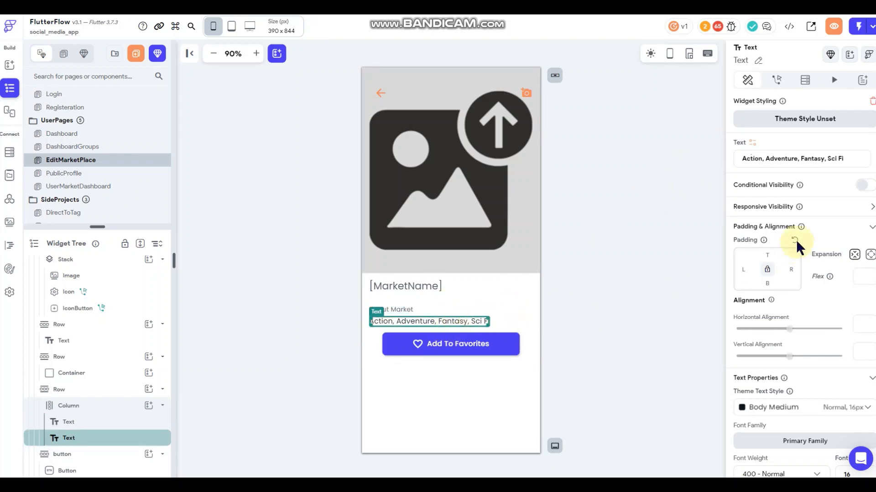
pyautogui.click(752, 143)
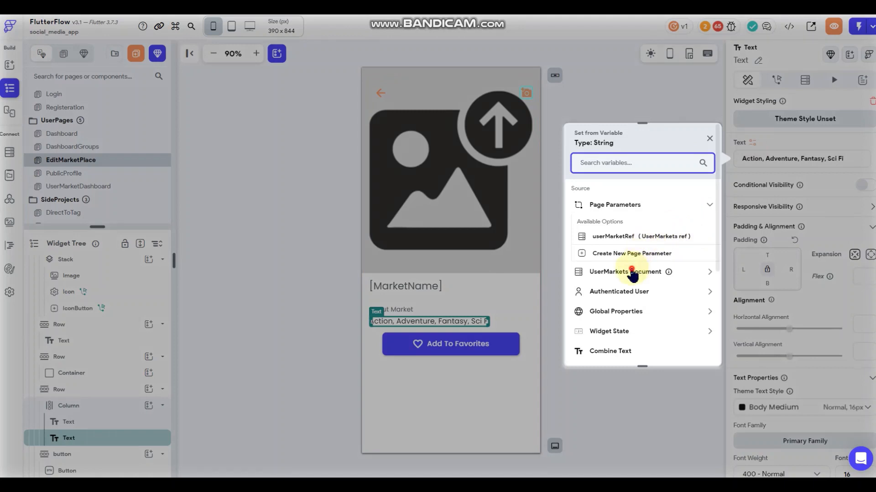
pyautogui.click(636, 272)
pyautogui.scroll(-1, 647, 294)
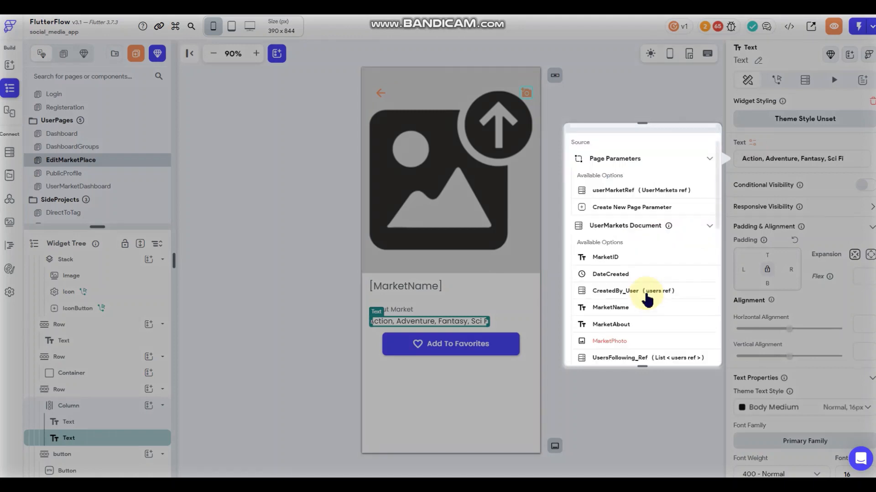
pyautogui.click(619, 324)
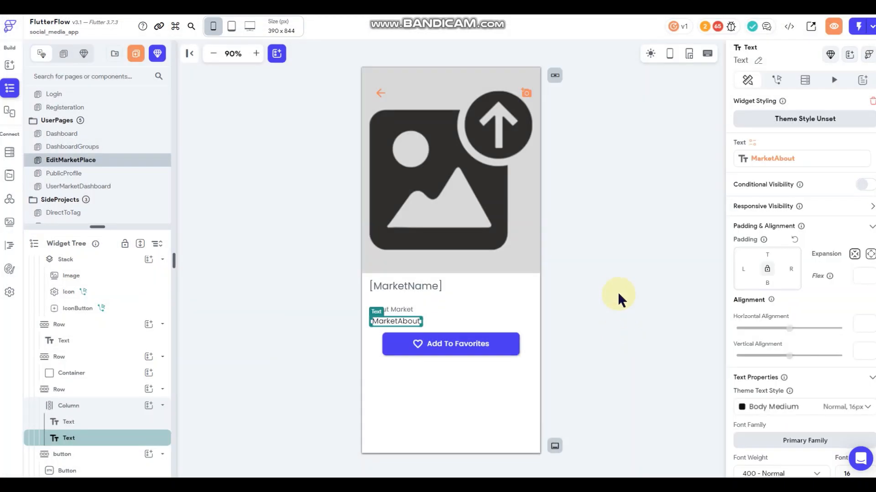
pyautogui.click(619, 297)
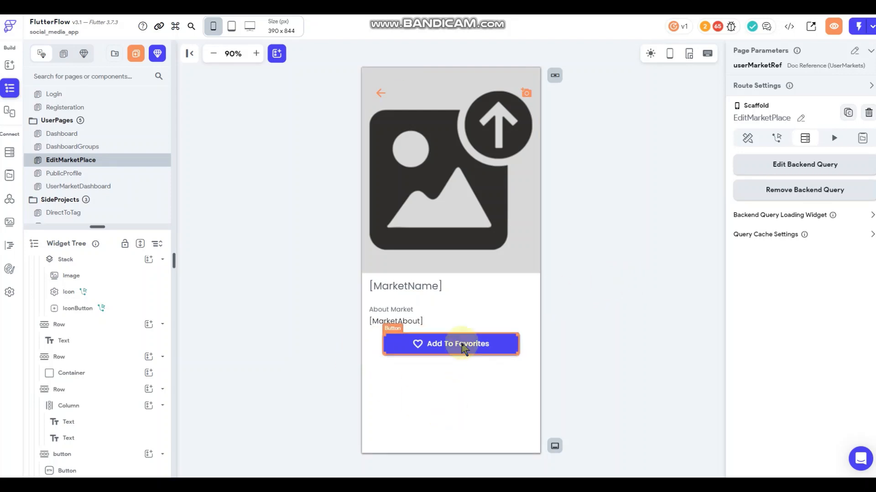
# Cut the row that holds the "Add To Favorites" button beneath the market description
pyautogui.rightClick(499, 347)
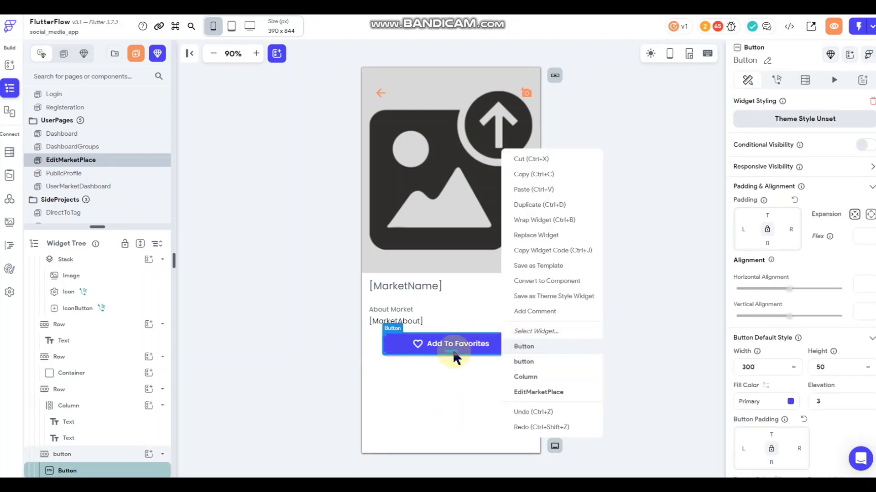
pyautogui.click(378, 347)
pyautogui.click(379, 347)
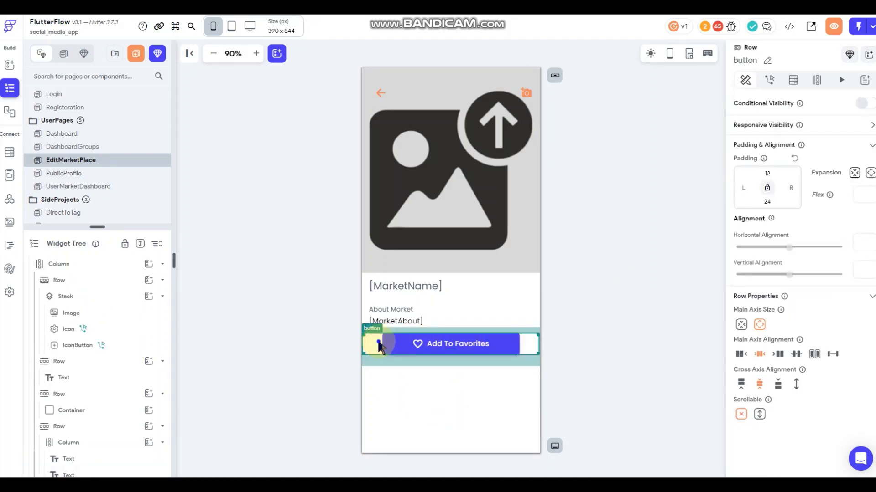
pyautogui.rightClick(378, 342)
pyautogui.click(446, 174)
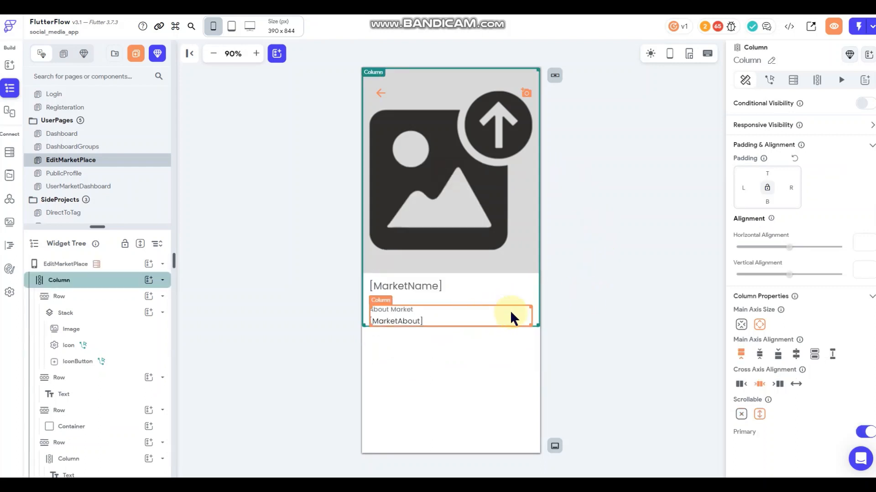
# Turn off scrolling for the page's main column
pyautogui.click(741, 414)
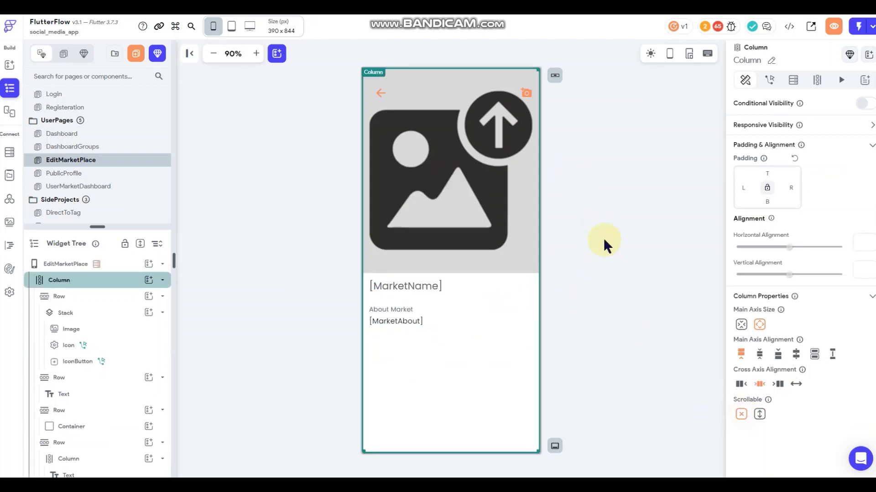
pyautogui.click(651, 274)
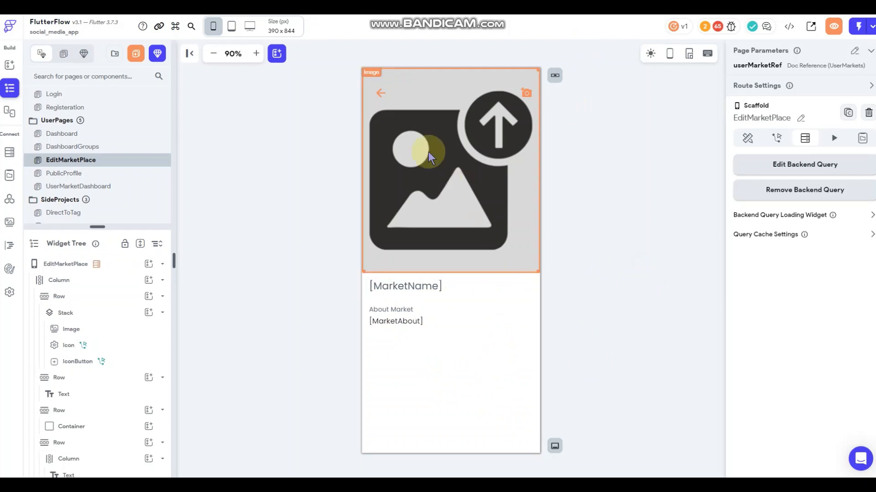
pyautogui.click(380, 93)
pyautogui.click(641, 197)
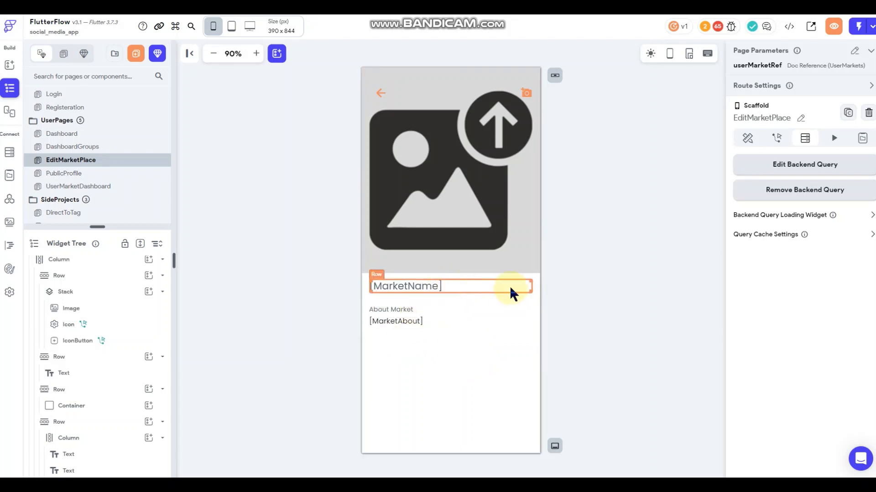
# Reduce the font size of the MarketName text beneath the image
pyautogui.click(427, 291)
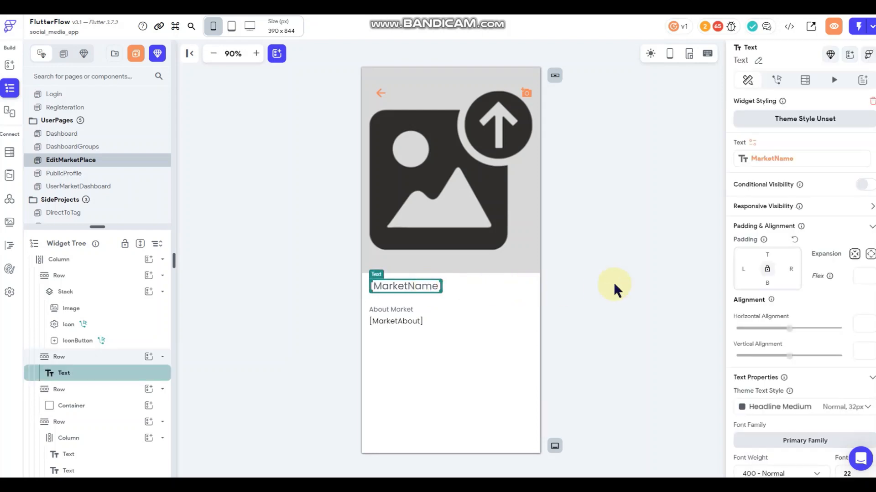
pyautogui.scroll(-3, 793, 340)
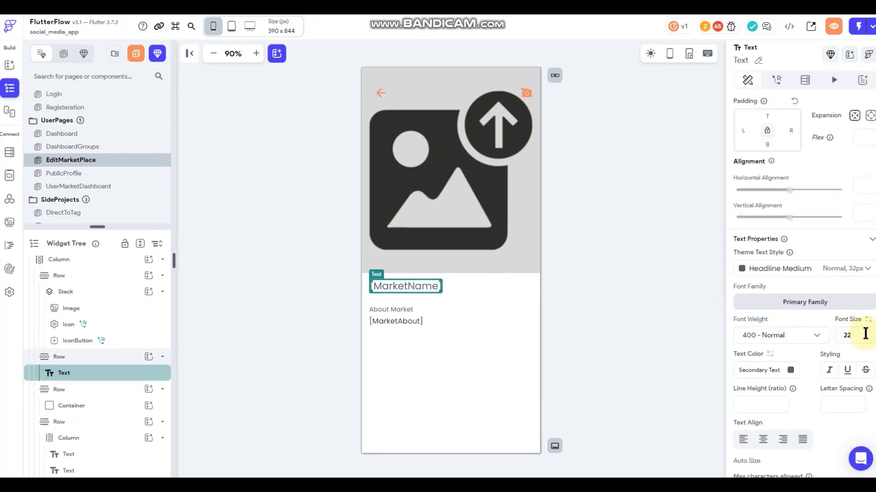
pyautogui.doubleClick(860, 333)
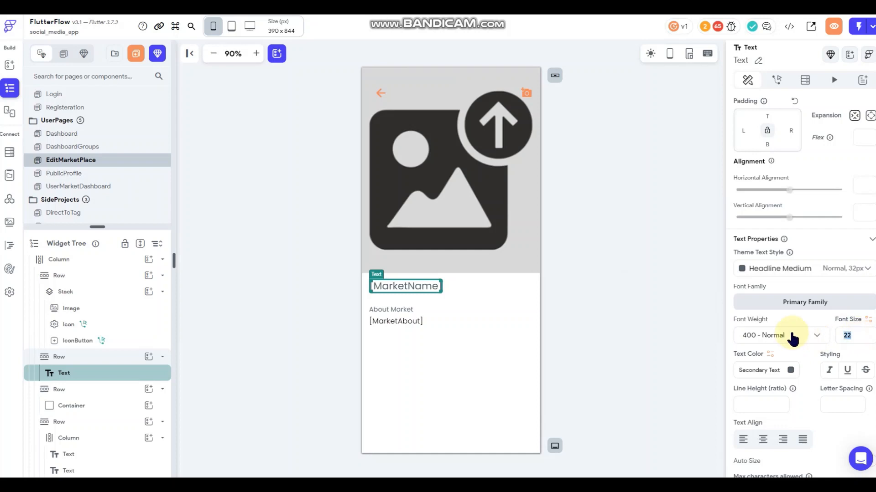
pyautogui.click(592, 214)
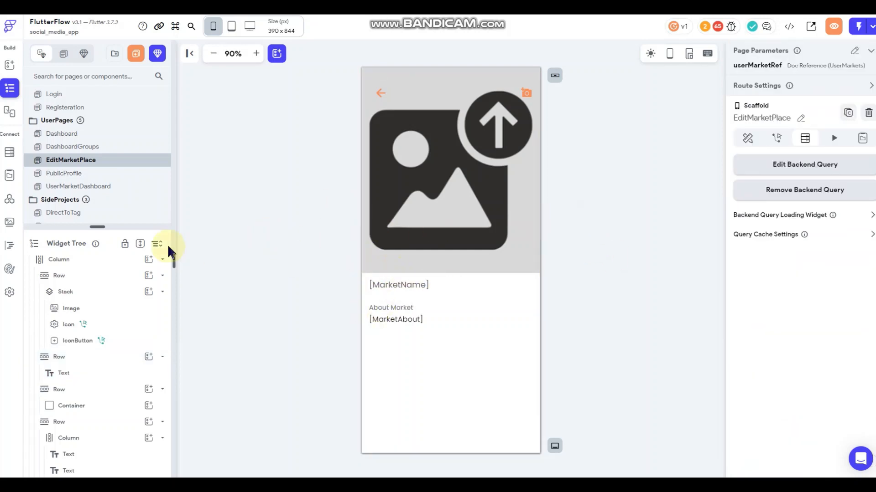
# Add an Icon widget to the MarketName row and set the row's main axis alignment to space between
pyautogui.scroll(-7, 114, 265)
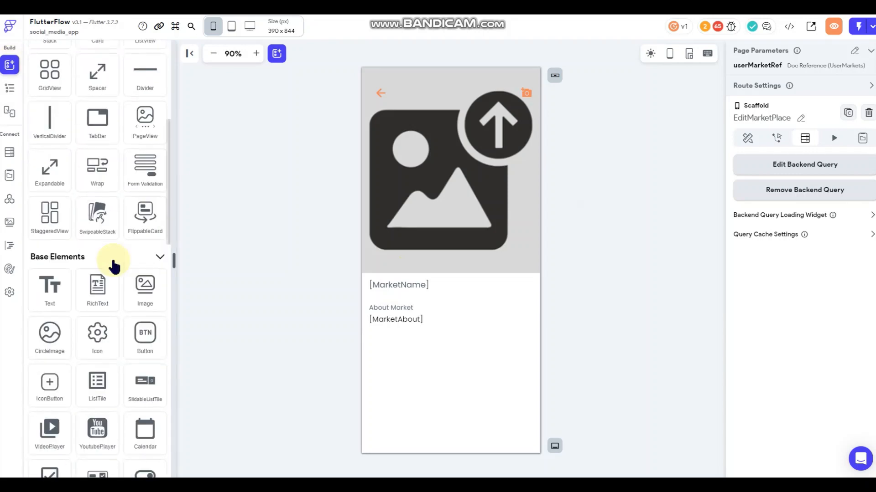
pyautogui.moveTo(95, 291); pyautogui.dragTo(457, 295)
pyautogui.click(467, 292)
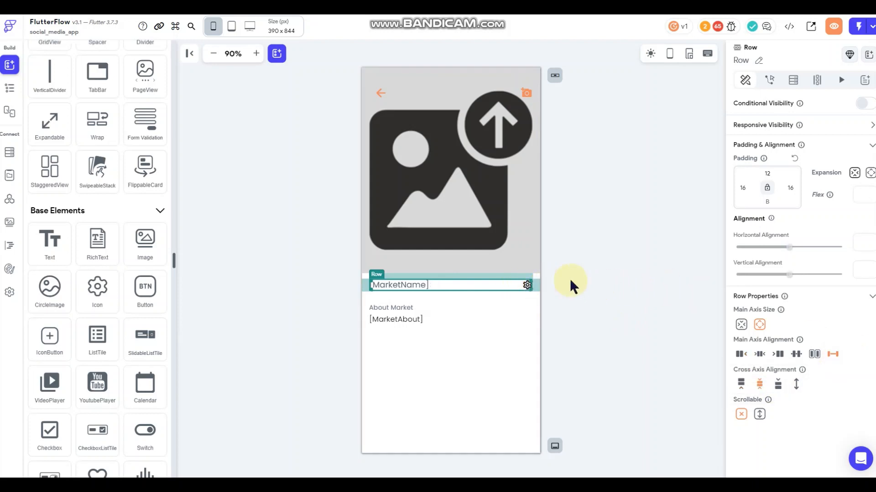
# Copy the settings icon from the MarketName row
pyautogui.rightClick(527, 286)
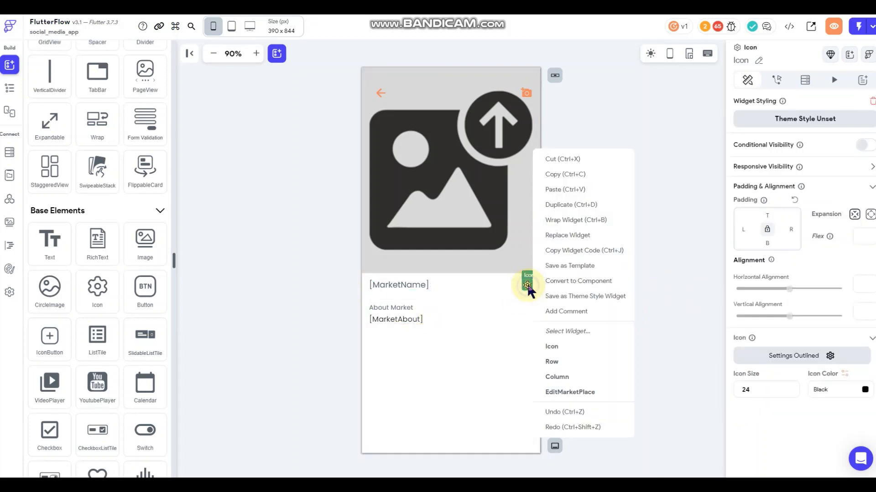
pyautogui.click(564, 174)
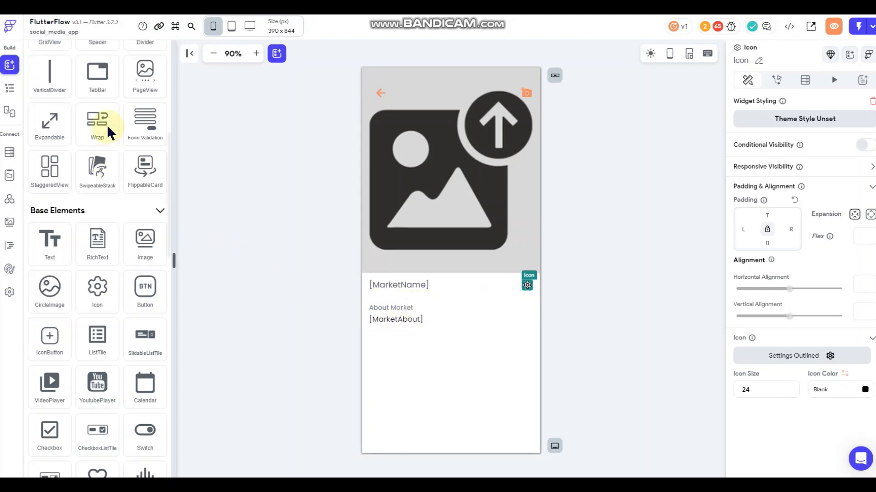
pyautogui.click(391, 308)
pyautogui.rightClick(399, 311)
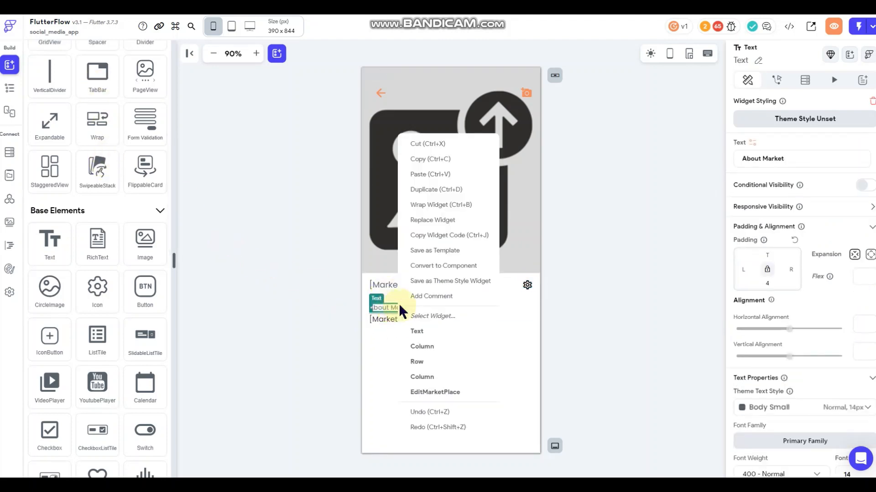
pyautogui.click(270, 236)
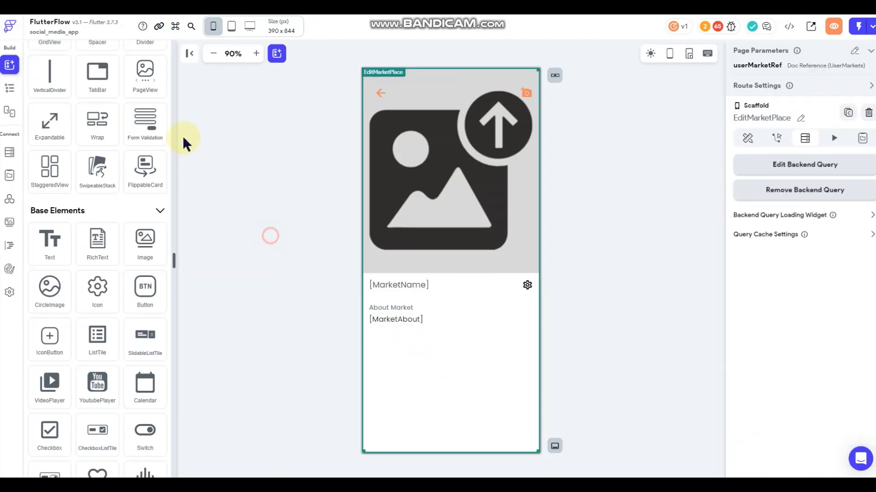
# Add a Row to the market description column and place the About Market text inside it
pyautogui.scroll(7, 111, 115)
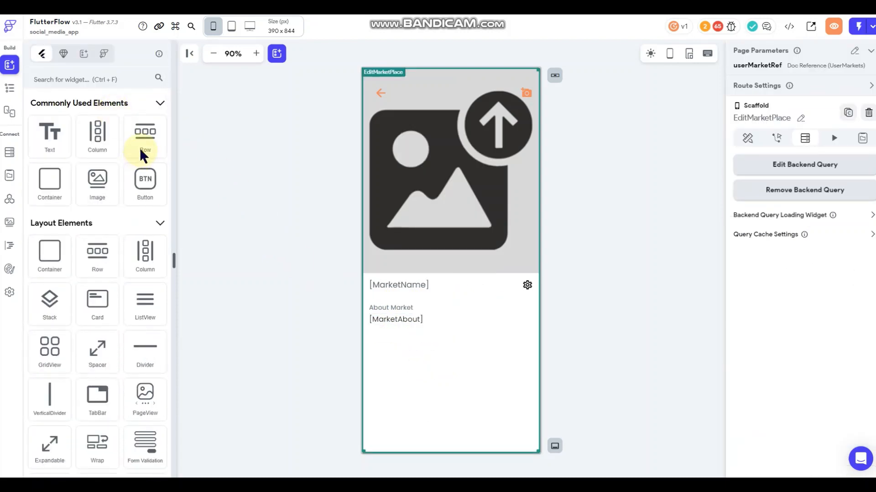
pyautogui.moveTo(143, 155); pyautogui.dragTo(405, 320)
pyautogui.click(406, 306)
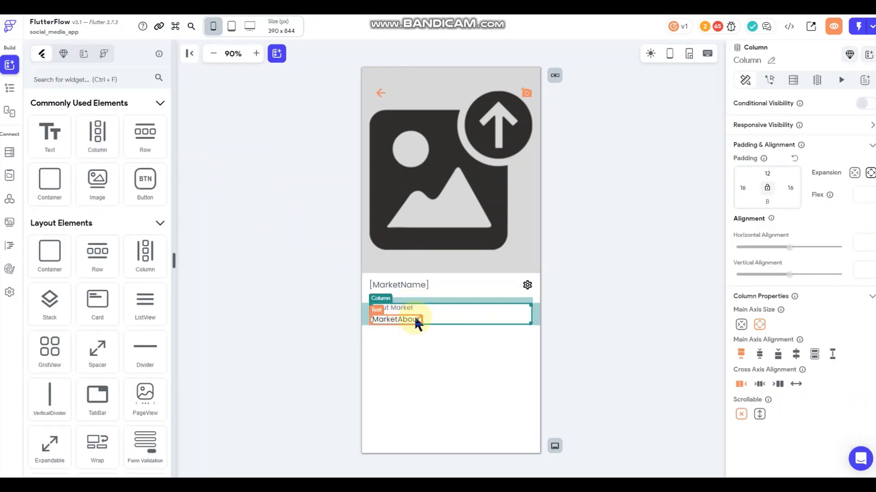
# Paste the copied settings icon into the About Market row and set the row's main axis alignment to space between
pyautogui.click(436, 308)
pyautogui.rightClick(438, 307)
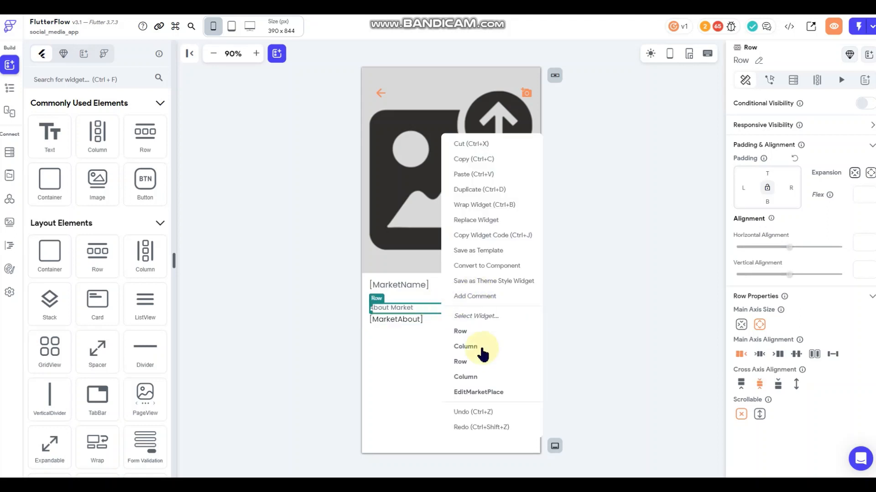
pyautogui.click(473, 175)
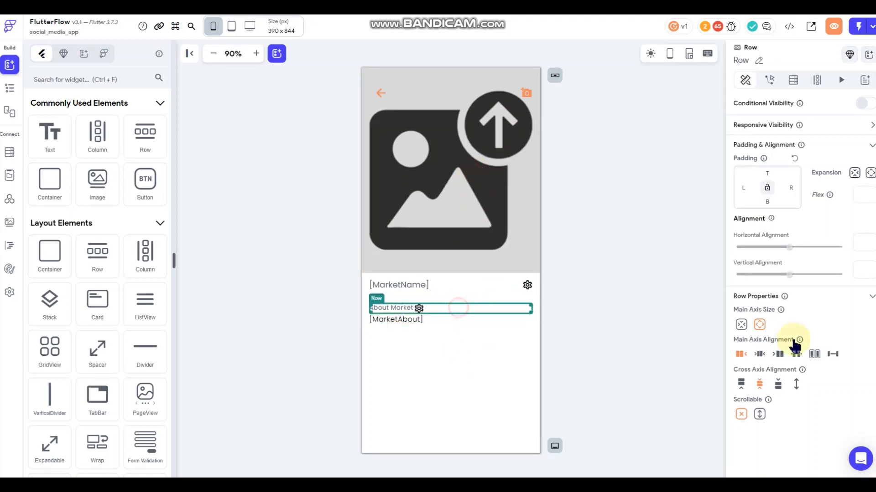
pyautogui.click(833, 354)
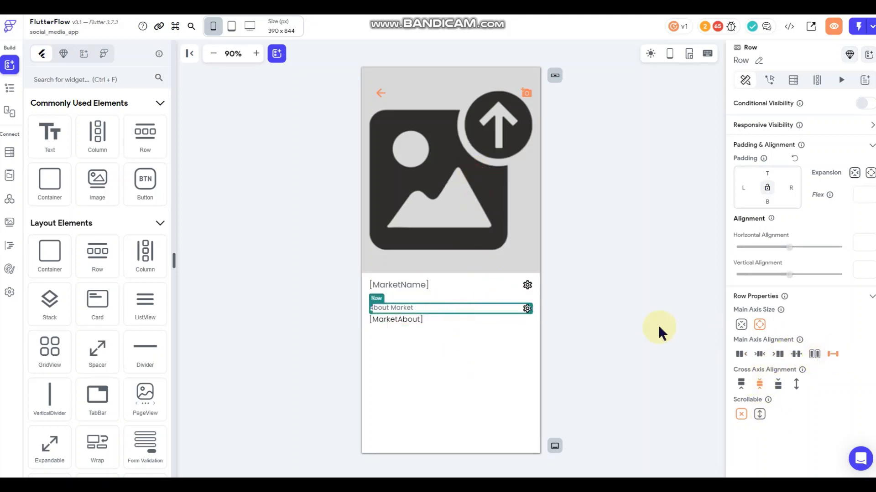
pyautogui.click(589, 226)
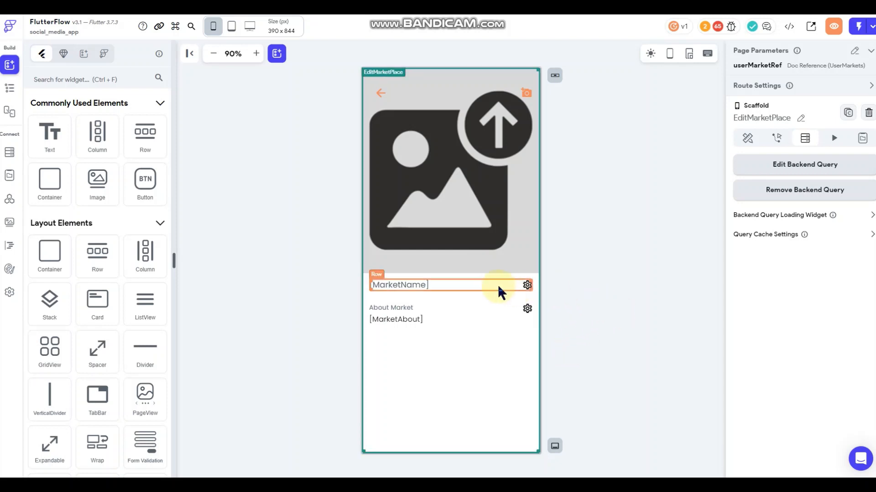
# Set the top padding of the MarketName row to 55
pyautogui.click(479, 286)
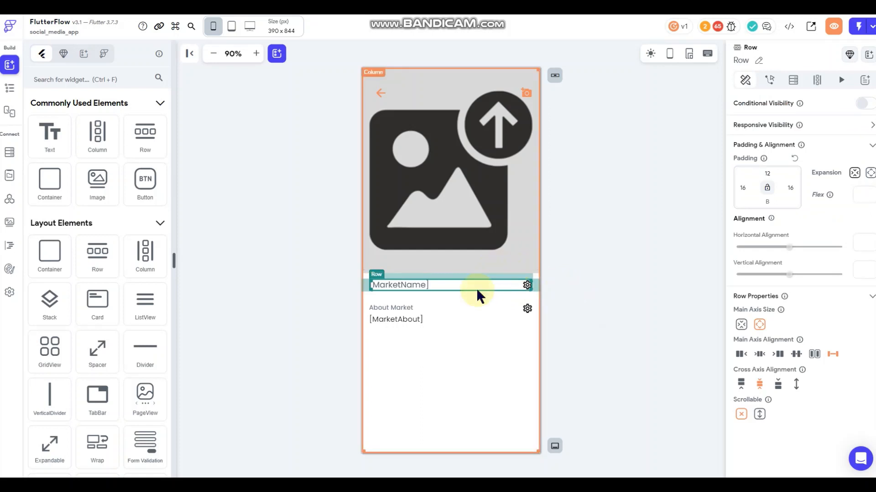
pyautogui.click(768, 172)
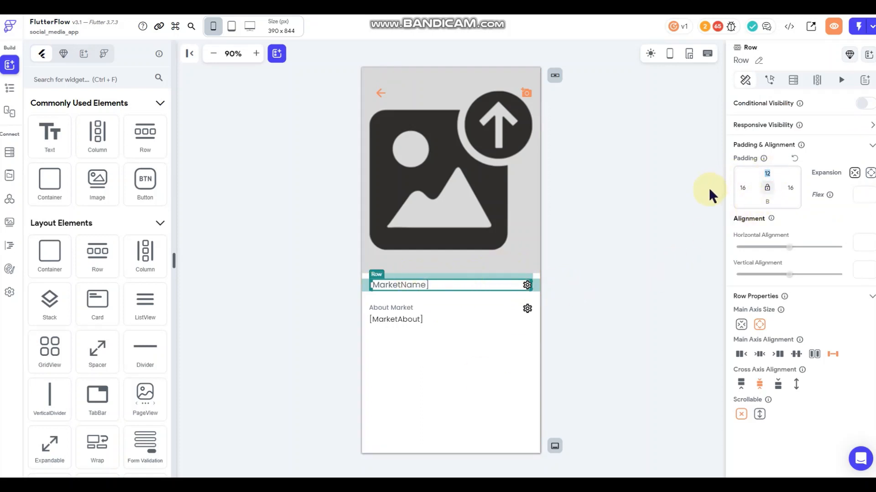
pyautogui.write('55')
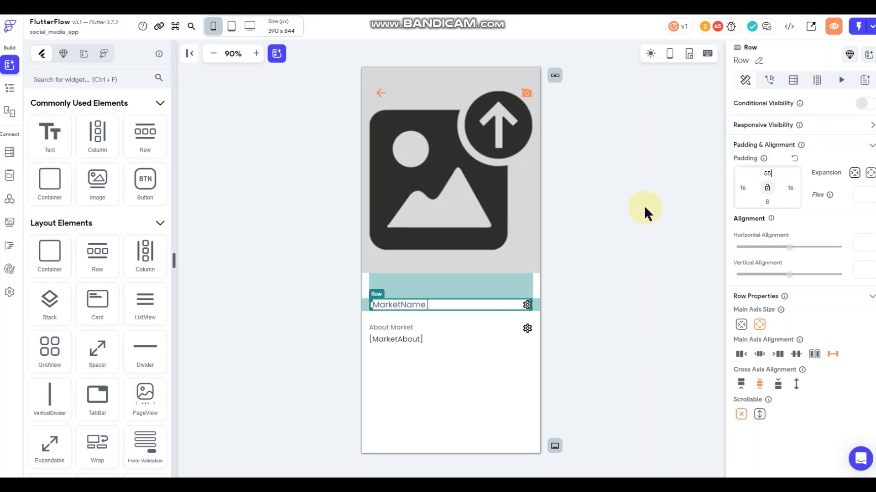
pyautogui.click(617, 233)
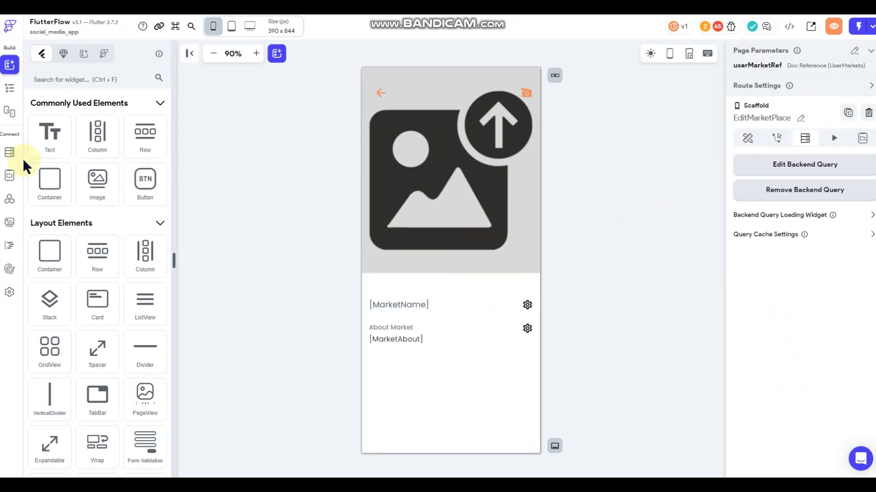
# Add a Boolean field named PayPalAccepted to the UserMarkets collection in the Firestore schema
pyautogui.click(10, 152)
pyautogui.click(87, 202)
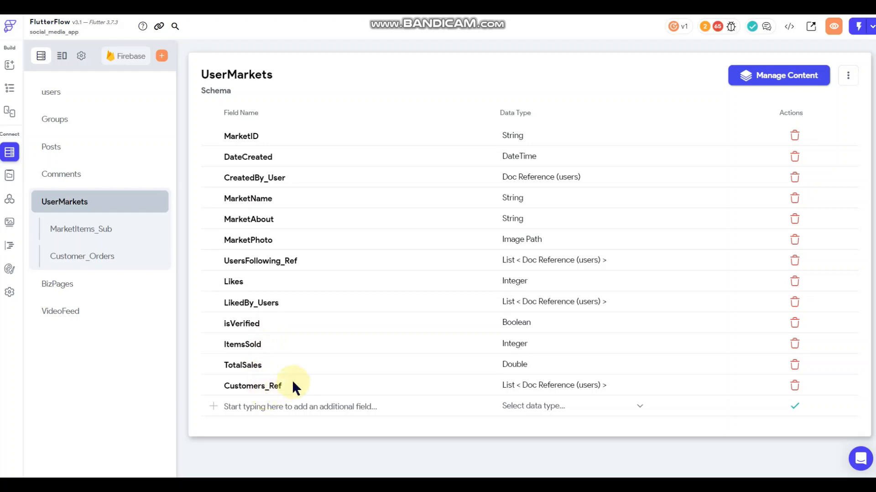
pyautogui.click(298, 406)
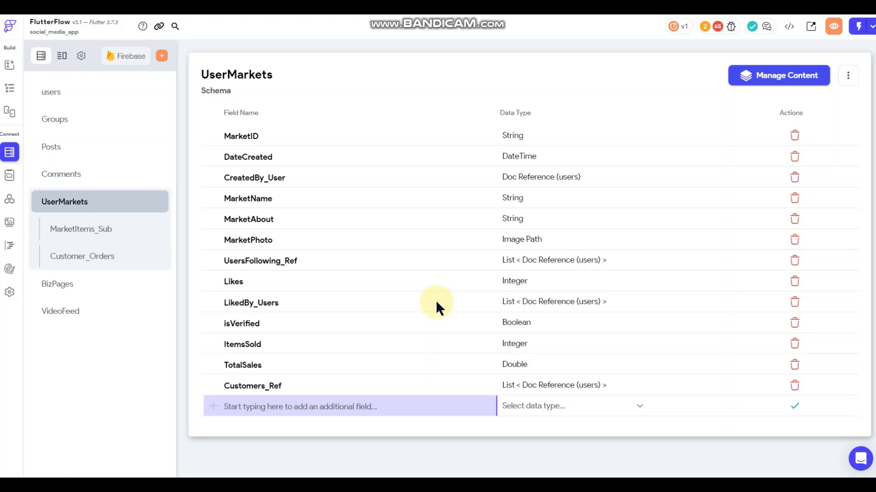
pyautogui.write('PayPalAccepted')
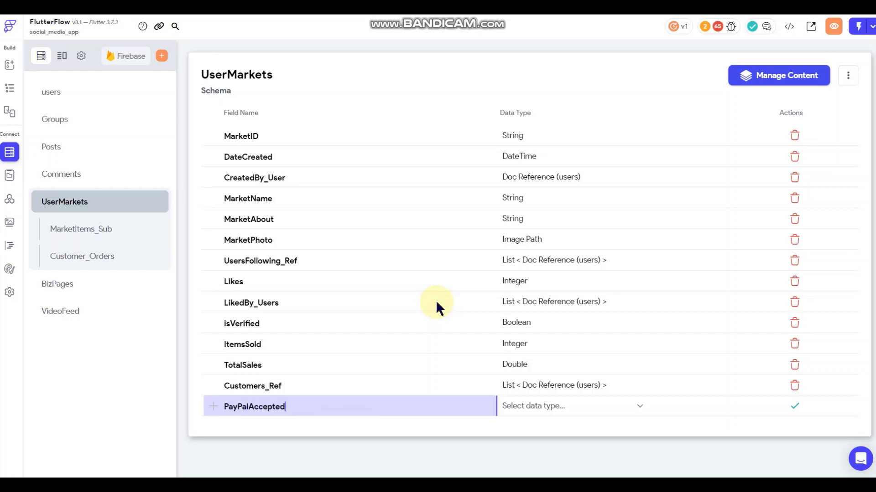
pyautogui.click(554, 407)
pyautogui.click(541, 201)
pyautogui.click(794, 406)
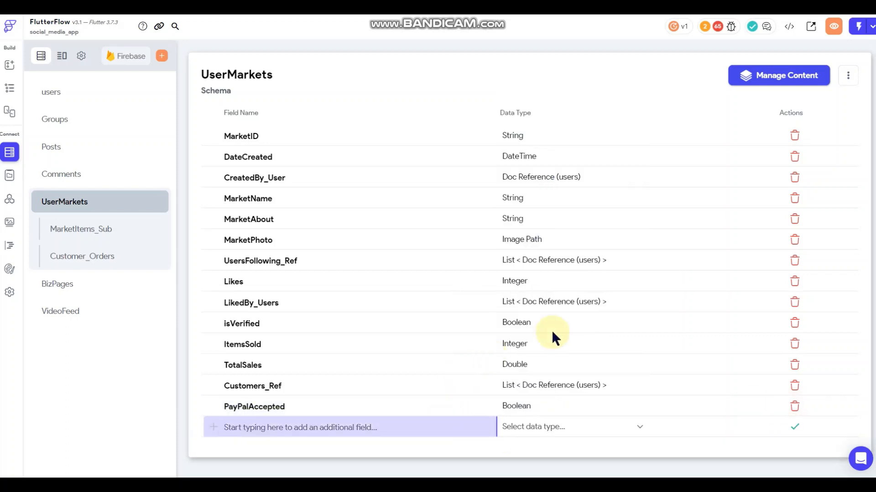
# Add a String field named PaypalAddres to the UserMarkets collection
pyautogui.write('Paypal')
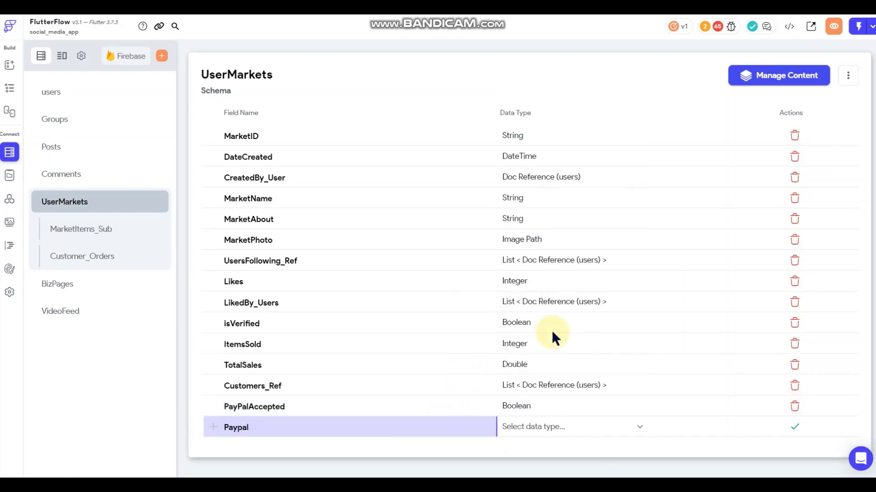
pyautogui.write('Addres')
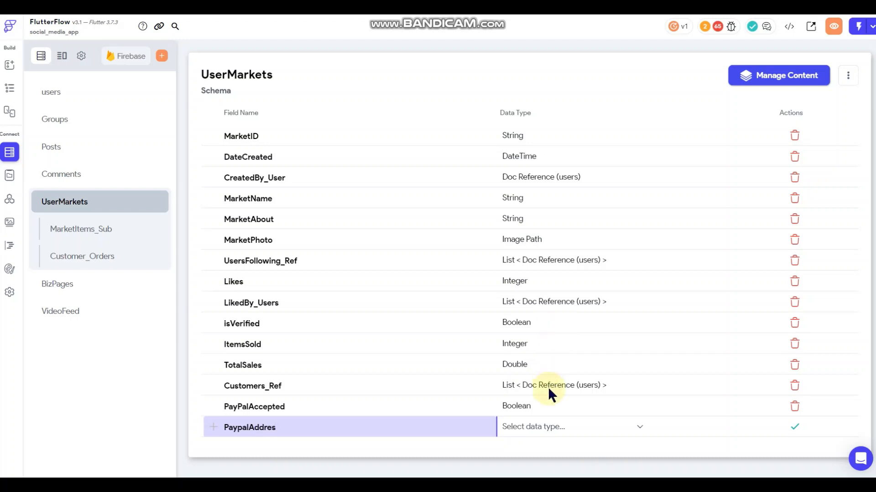
pyautogui.click(546, 437)
pyautogui.click(538, 163)
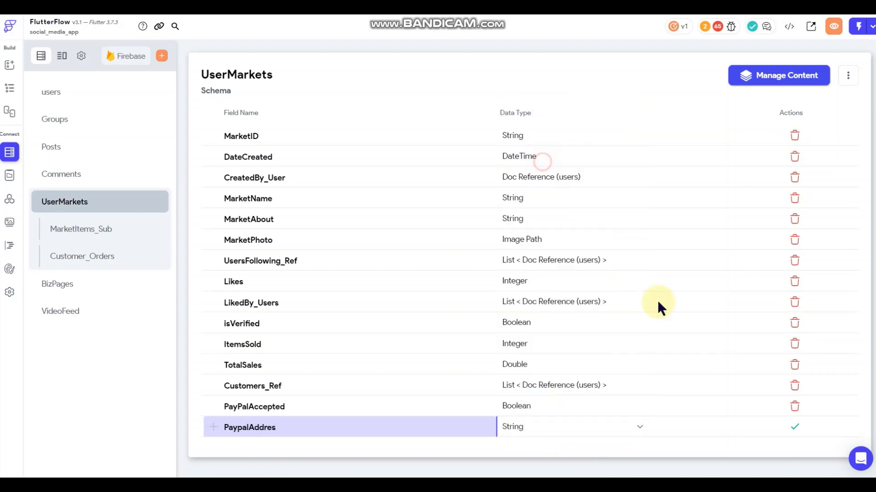
pyautogui.click(794, 429)
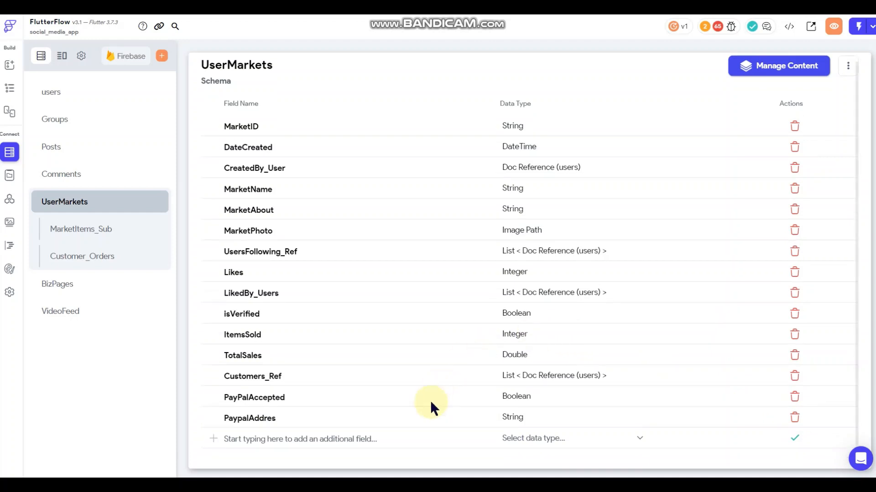
# Add a Boolean field named CashappAccepted to the UserMarkets collection
pyautogui.click(403, 434)
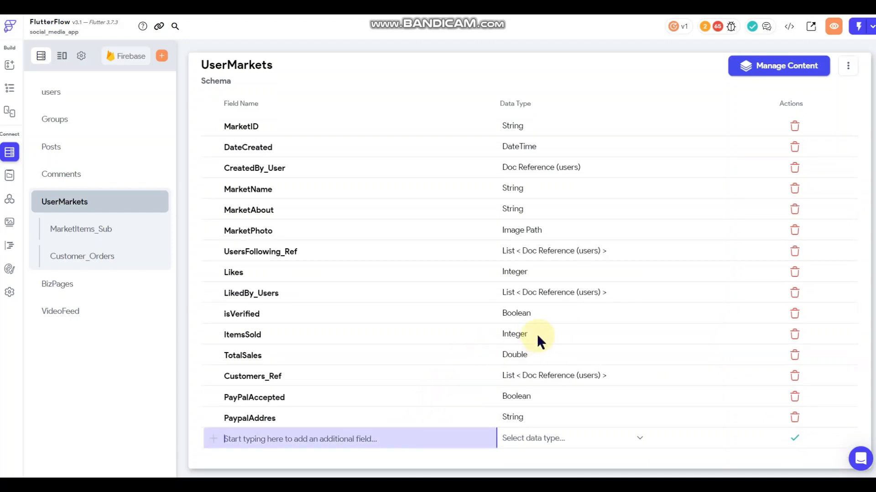
pyautogui.write('CashappAccepted')
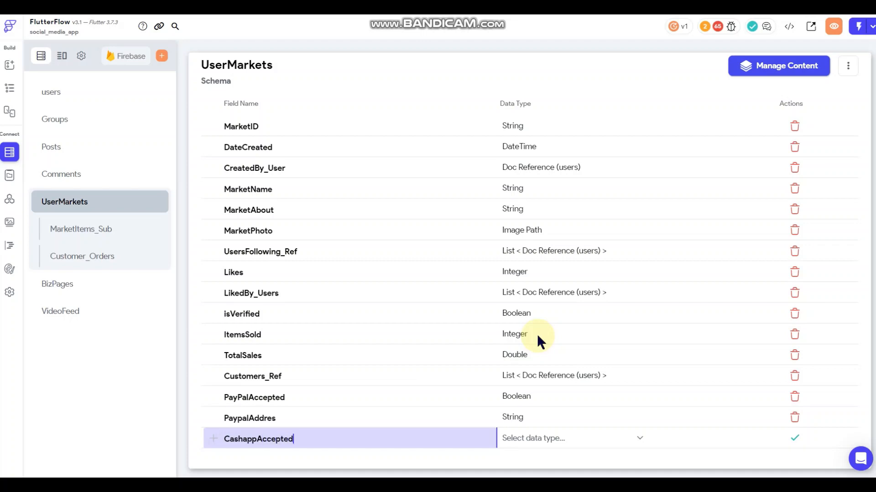
pyautogui.click(540, 445)
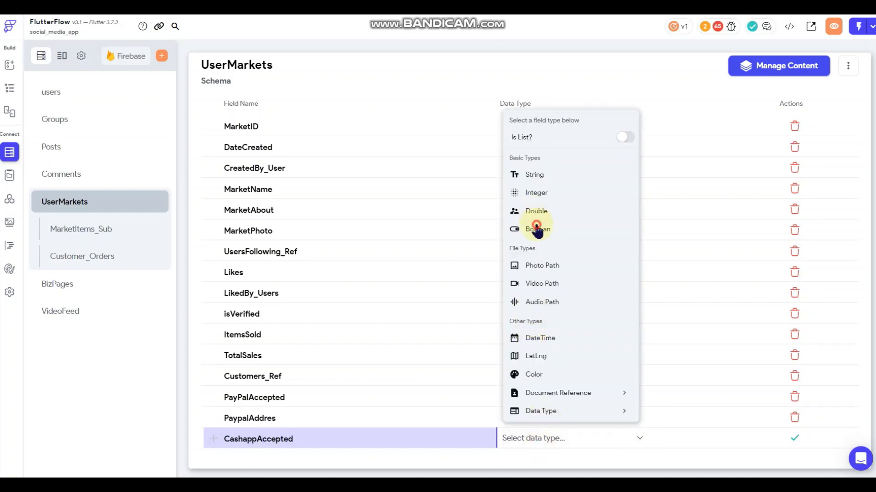
pyautogui.click(536, 228)
pyautogui.click(793, 443)
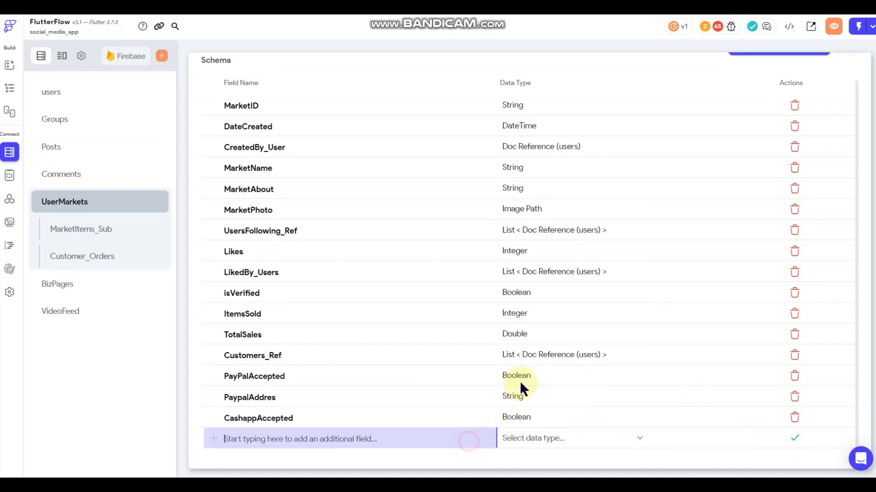
# Add a String field named CashappAddress to the UserMarkets collection
pyautogui.write('CashappAddress')
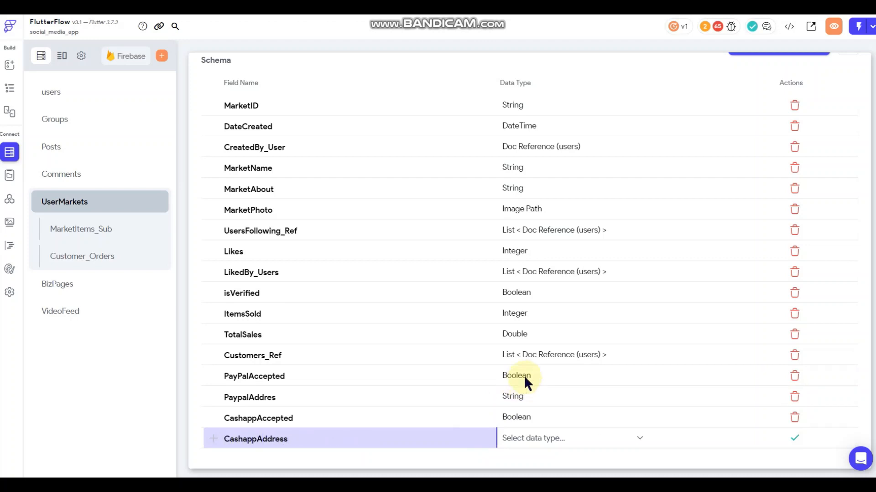
pyautogui.click(552, 449)
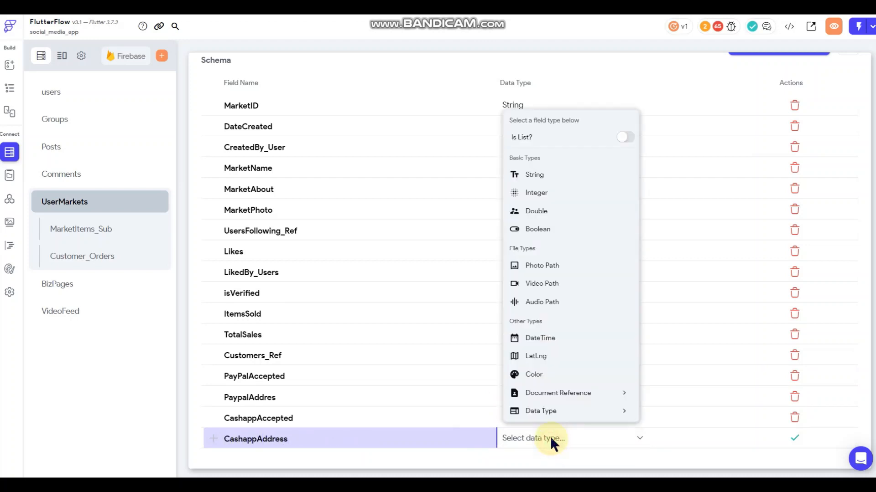
pyautogui.click(537, 174)
pyautogui.click(786, 441)
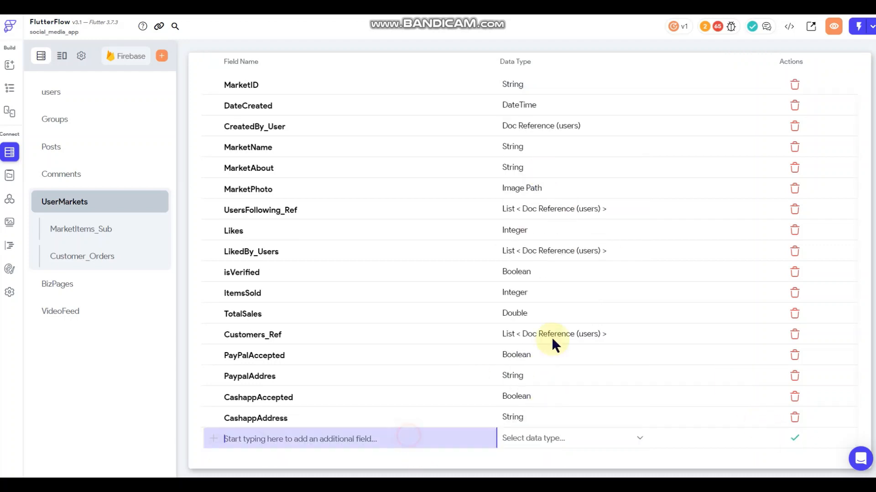
# Add a Boolean field named CashAccepted to the UserMarkets collection
pyautogui.write('CashAccepted')
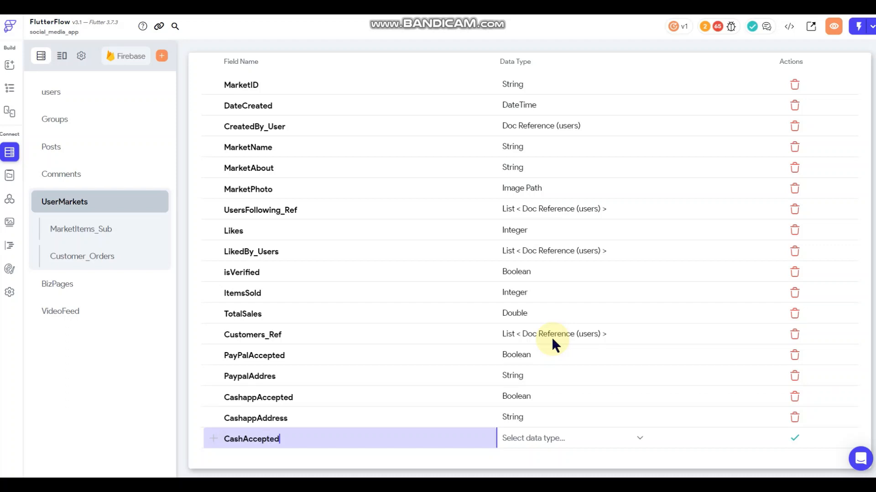
pyautogui.click(582, 449)
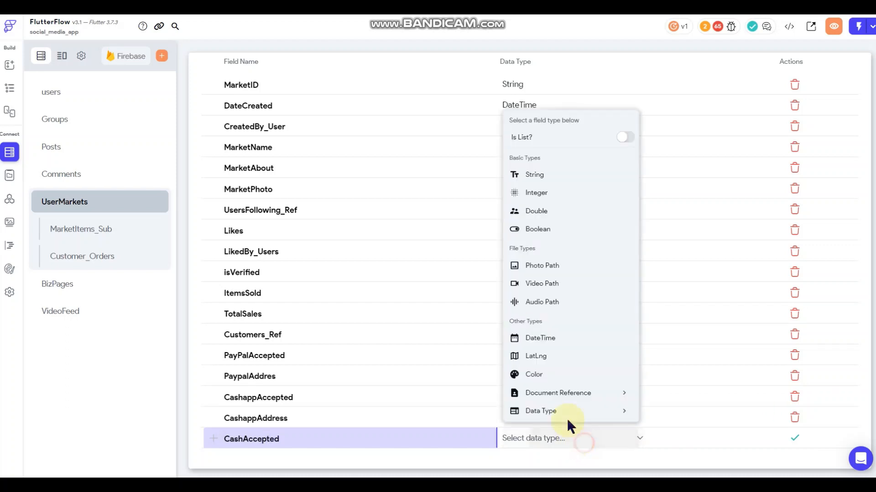
pyautogui.click(536, 230)
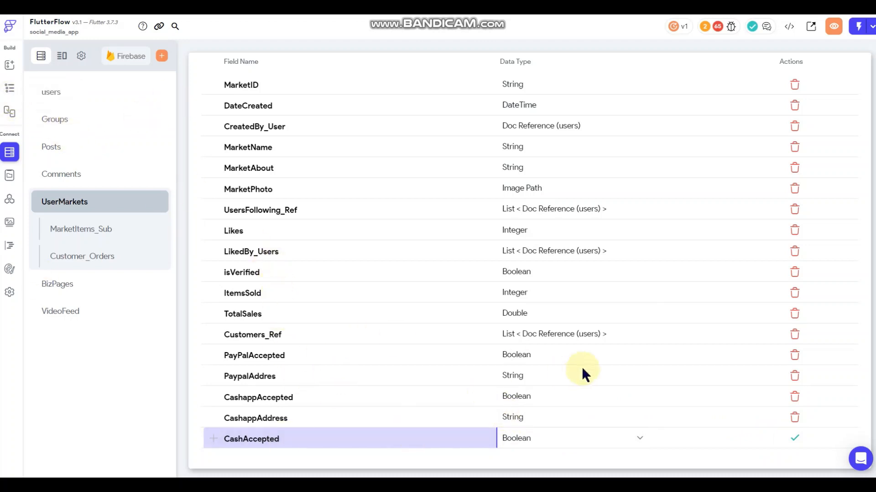
pyautogui.click(793, 445)
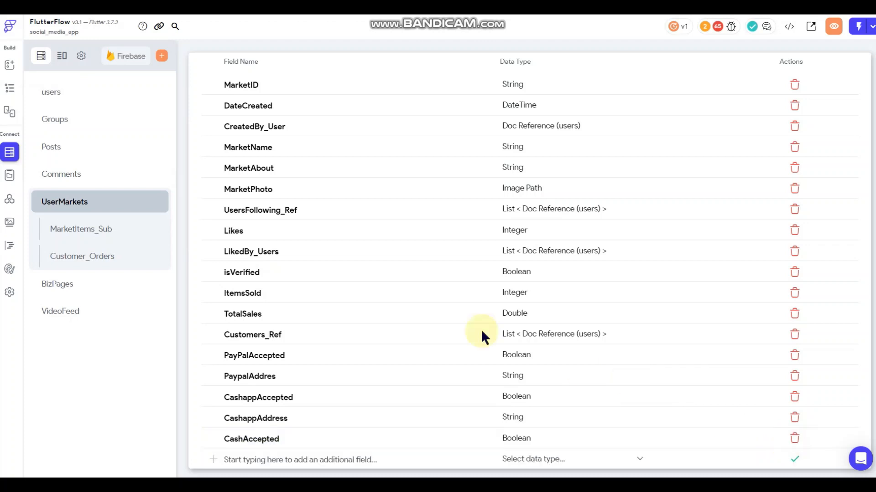
# Add a Color field named ColorTheme1 to the UserMarkets collection
pyautogui.click(379, 440)
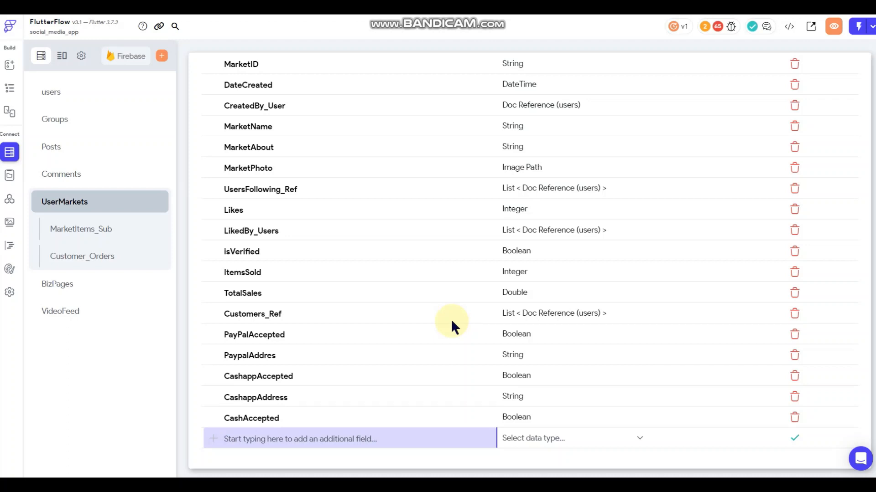
pyautogui.write('ColorTheme1')
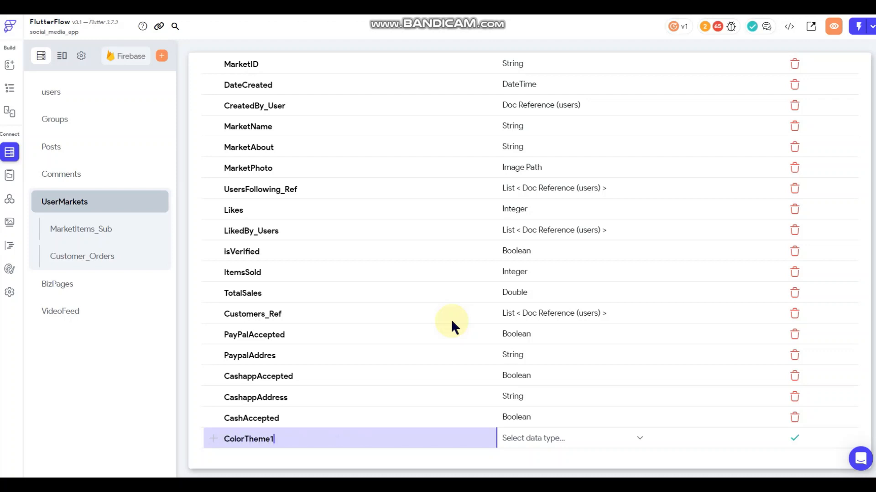
pyautogui.click(555, 440)
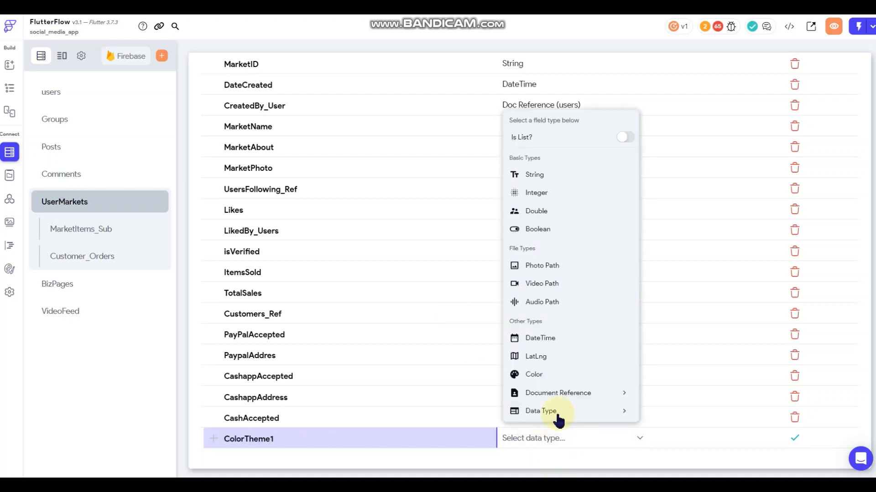
pyautogui.click(542, 375)
pyautogui.click(795, 439)
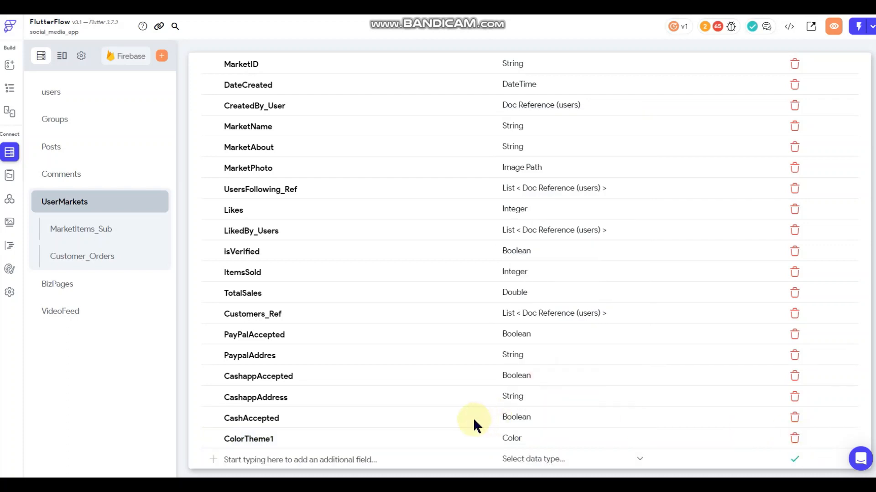
# Add a Color field named ColorTheme2 to the UserMarkets collection
pyautogui.write('Co')
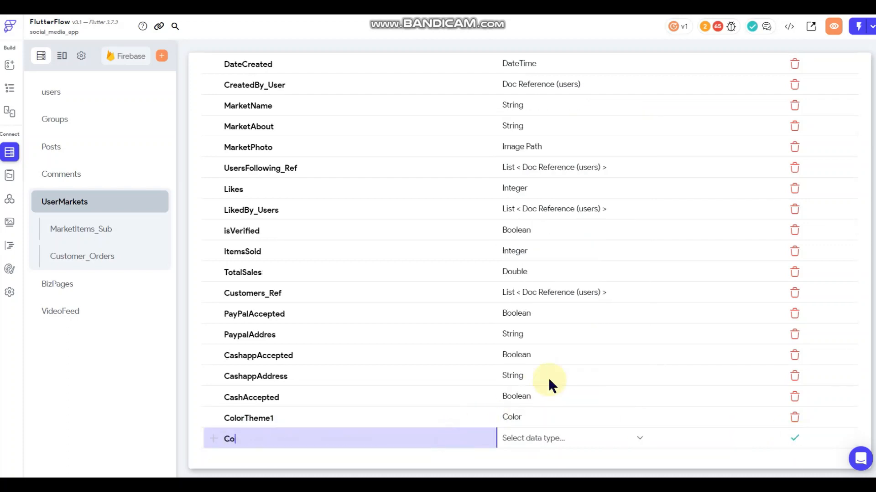
pyautogui.write('lorTheme2')
pyautogui.click(554, 438)
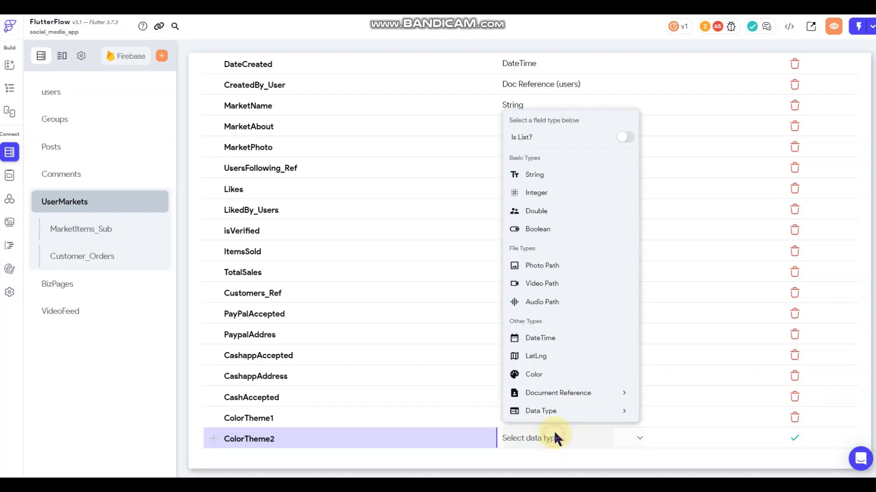
pyautogui.click(533, 375)
pyautogui.click(794, 438)
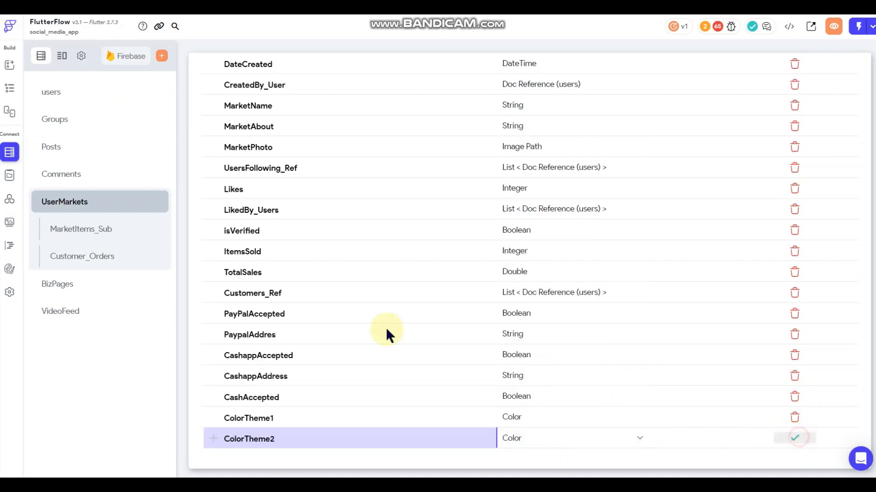
# Insert a Row below the market photo on the EditMarketPlace page, with top and left padding of 12
pyautogui.click(9, 92)
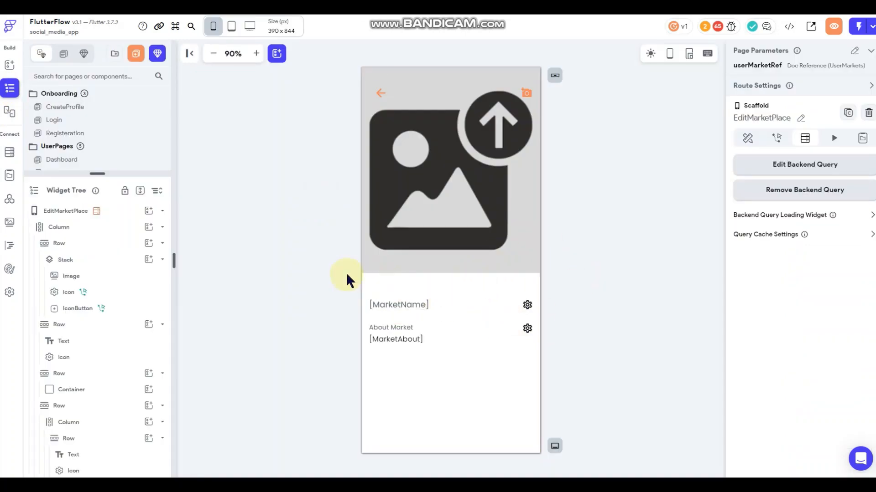
pyautogui.click(10, 66)
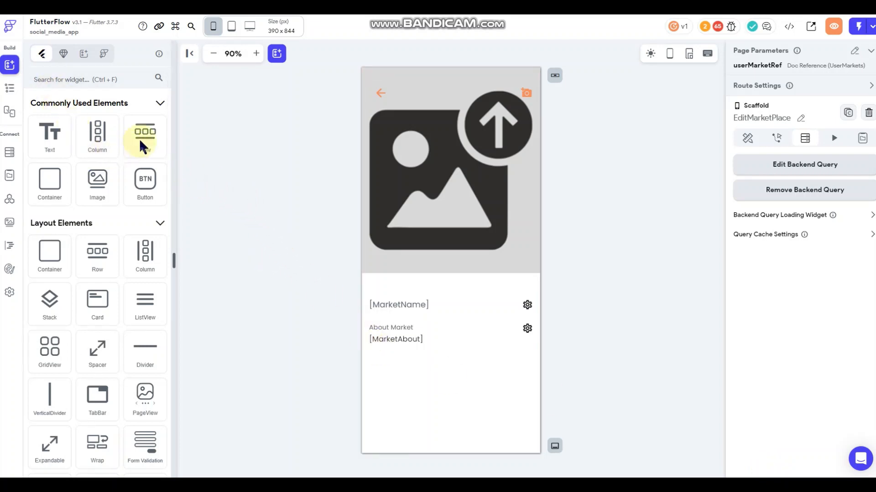
pyautogui.moveTo(146, 137); pyautogui.dragTo(450, 277)
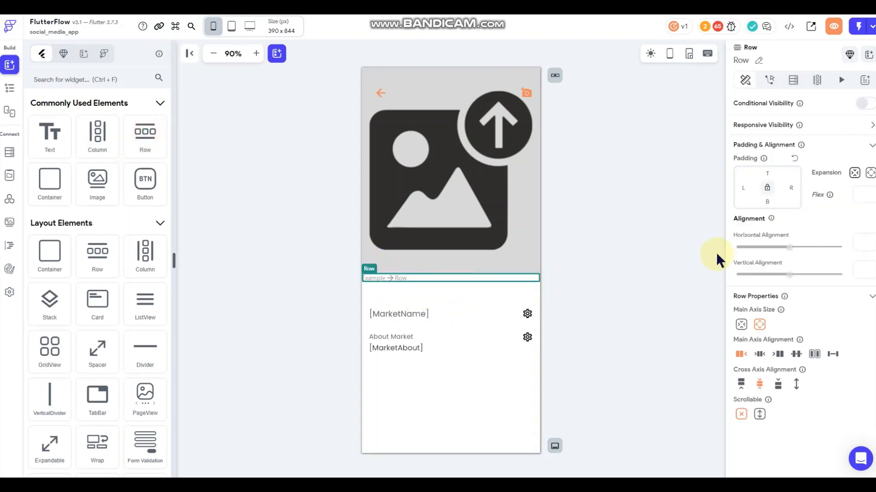
pyautogui.click(767, 173)
pyautogui.write('12')
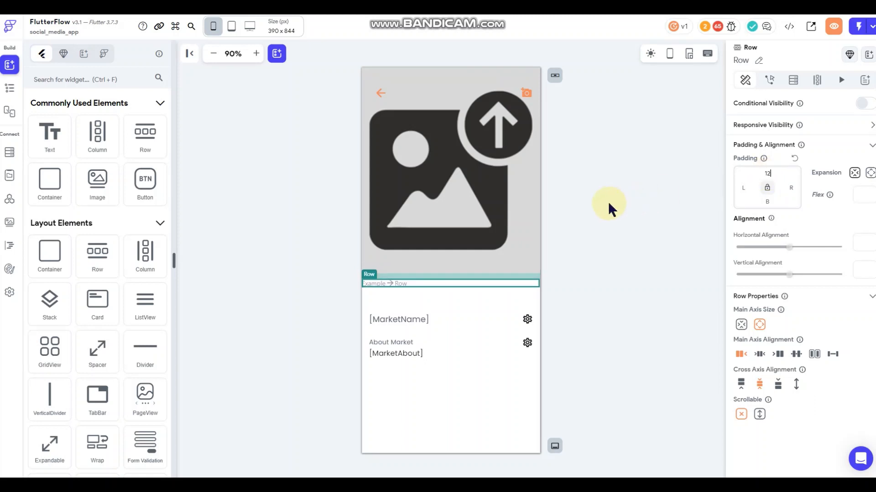
pyautogui.click(742, 187)
pyautogui.write('12')
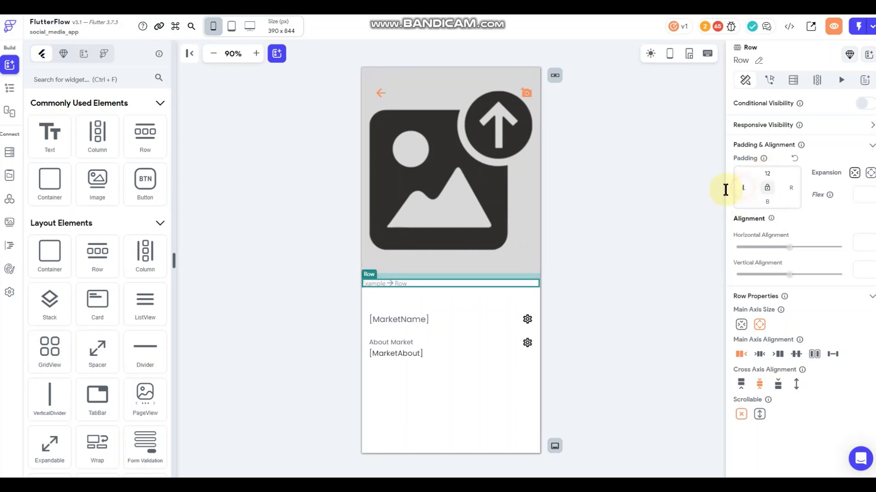
# Place a Text reading "Payment Options" in the new row and set its font size to 14
pyautogui.moveTo(59, 139); pyautogui.dragTo(388, 282)
pyautogui.click(795, 160)
pyautogui.hotkey('ctrl', 'a')
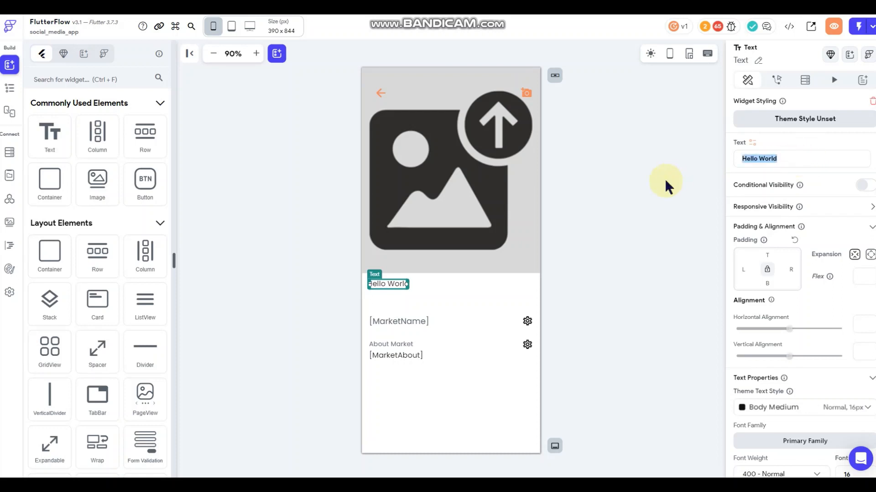
pyautogui.write('Paymen')
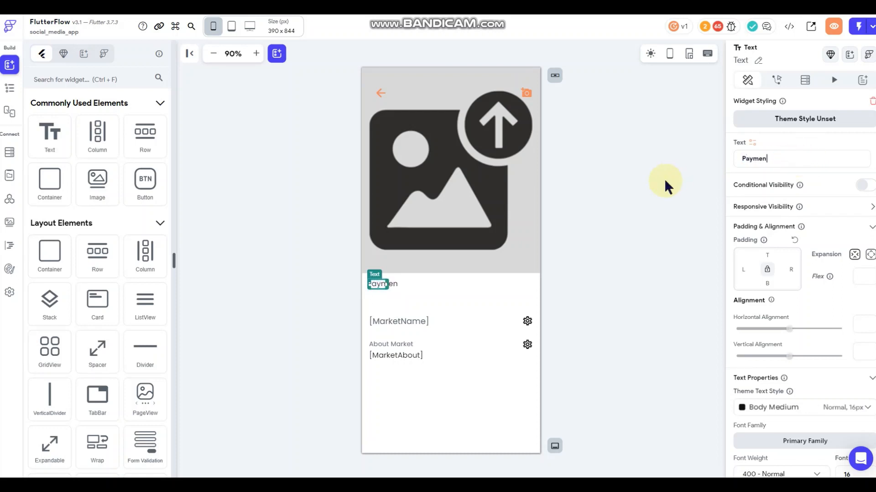
pyautogui.write('t Options')
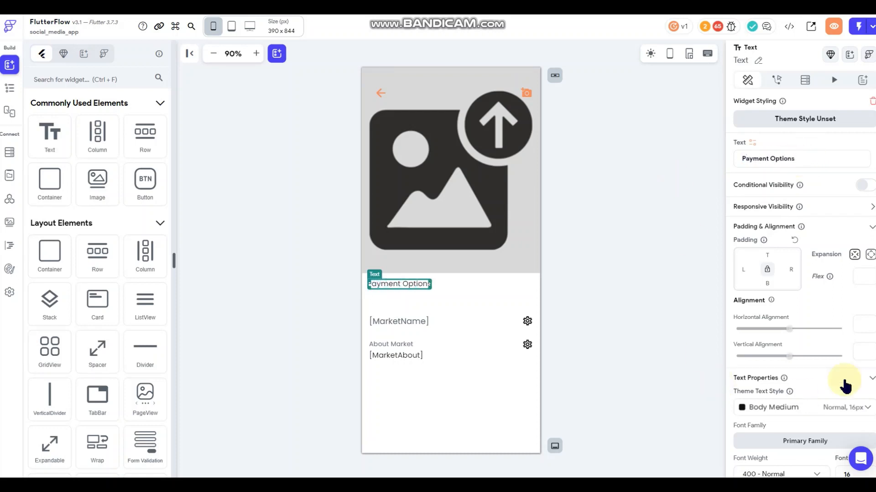
pyautogui.scroll(-3, 844, 378)
pyautogui.doubleClick(851, 337)
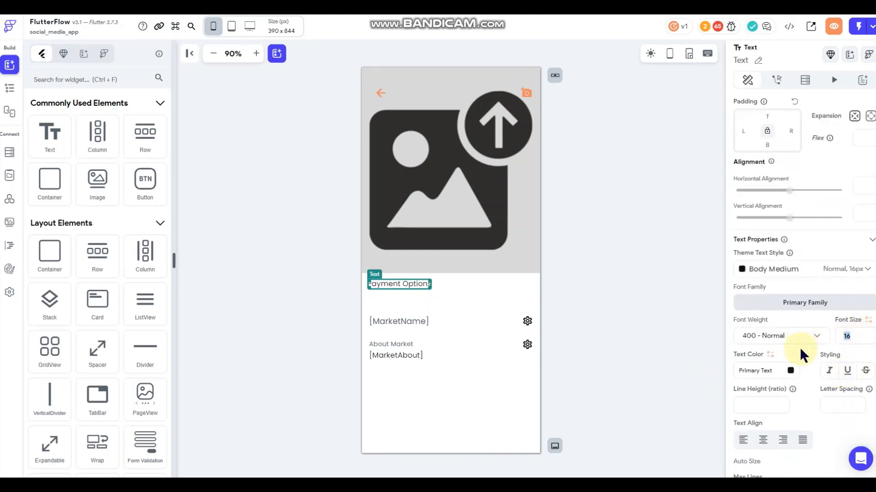
pyautogui.write('14')
pyautogui.click(585, 238)
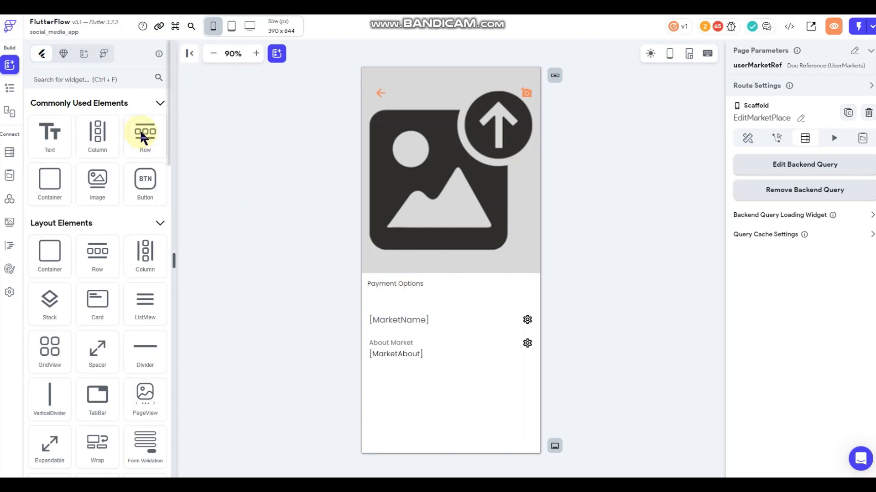
# Insert another Row below Payment Options with top padding of 10 and left padding of 12
pyautogui.moveTo(142, 131); pyautogui.dragTo(513, 283)
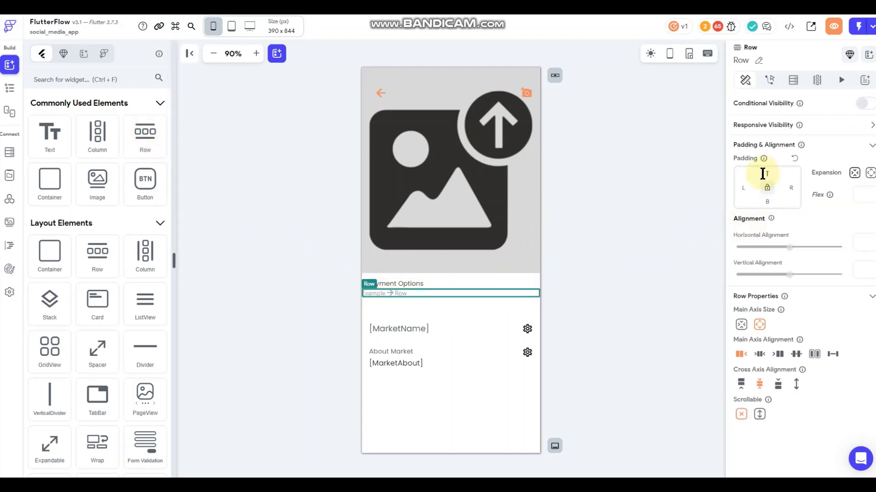
pyautogui.write('6')
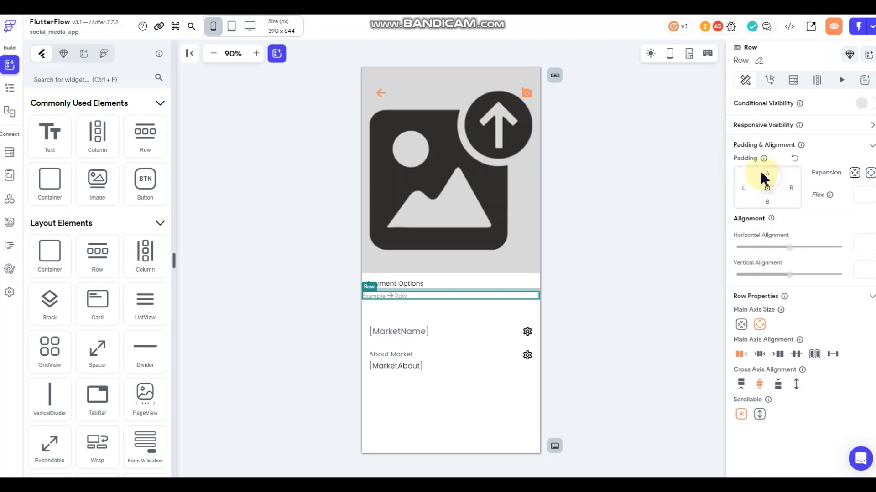
pyautogui.click(769, 172)
pyautogui.write('10')
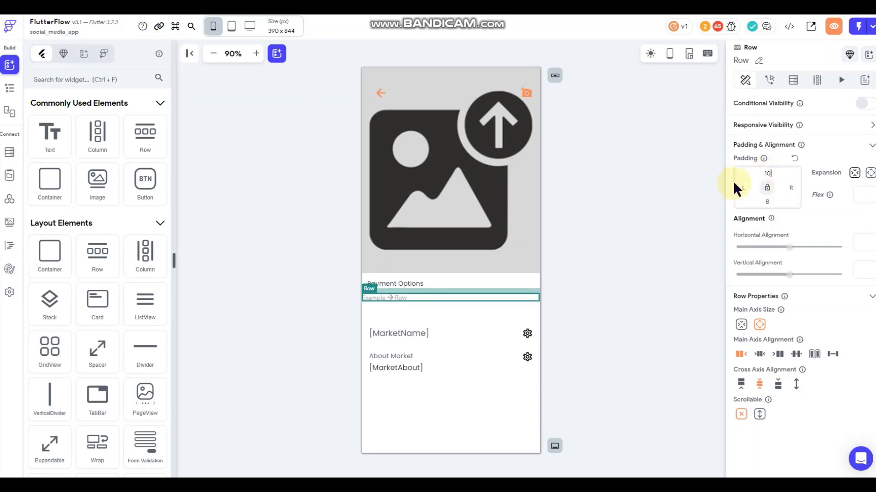
pyautogui.click(742, 187)
pyautogui.write('12')
# Place a Text reading "Paypal" in the row below Payment Options, with weight 600 - Semi Bold and font size 18
pyautogui.moveTo(58, 132); pyautogui.dragTo(395, 297)
pyautogui.moveTo(786, 157); pyautogui.dragTo(688, 162)
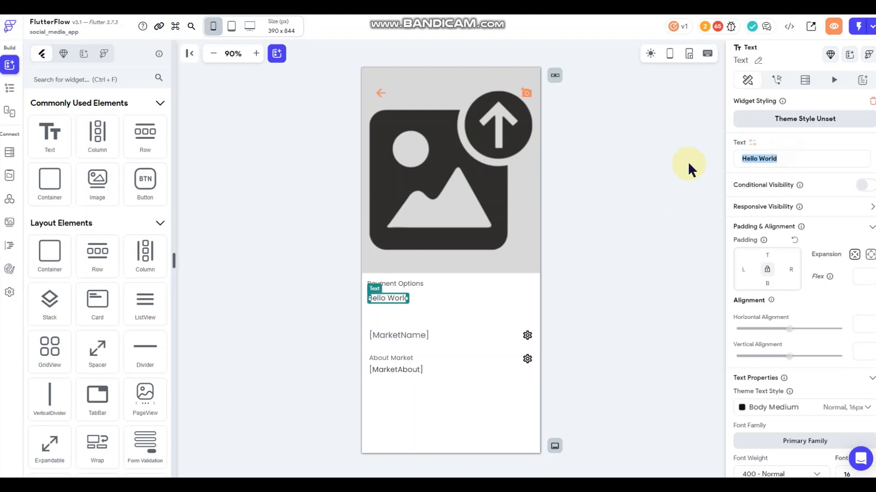
pyautogui.write('Paypal')
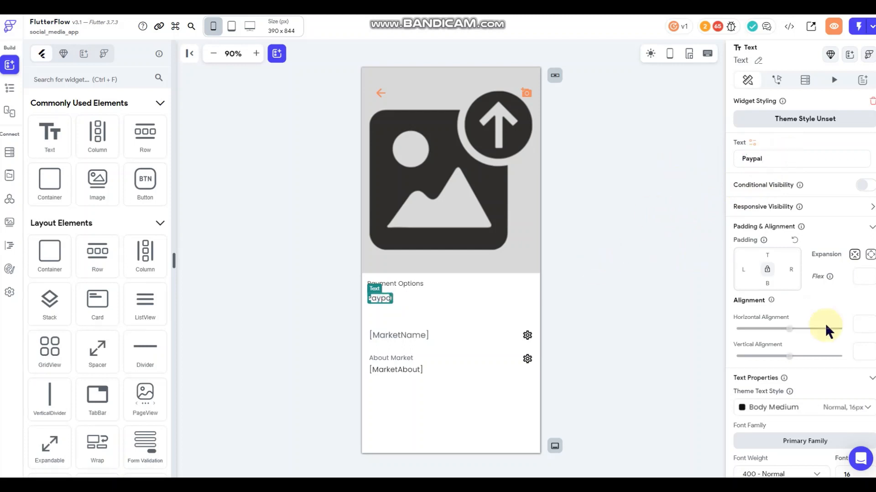
pyautogui.scroll(-3, 825, 323)
pyautogui.click(778, 336)
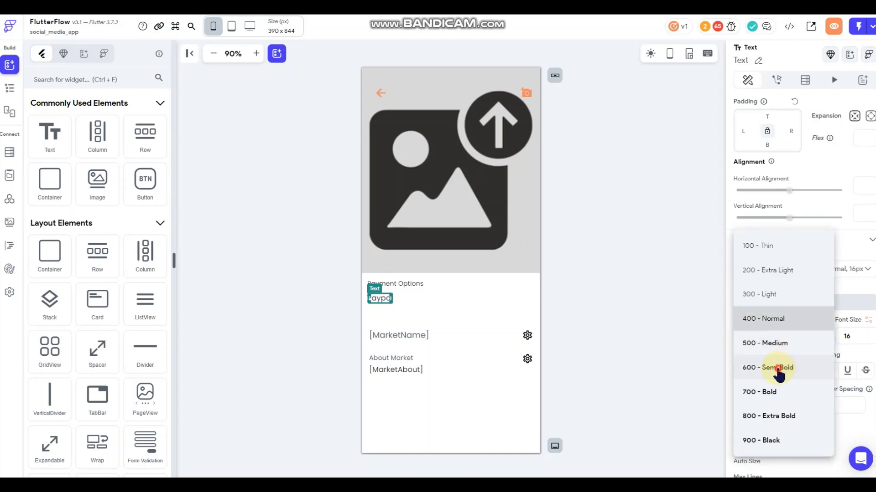
pyautogui.click(778, 368)
pyautogui.click(849, 338)
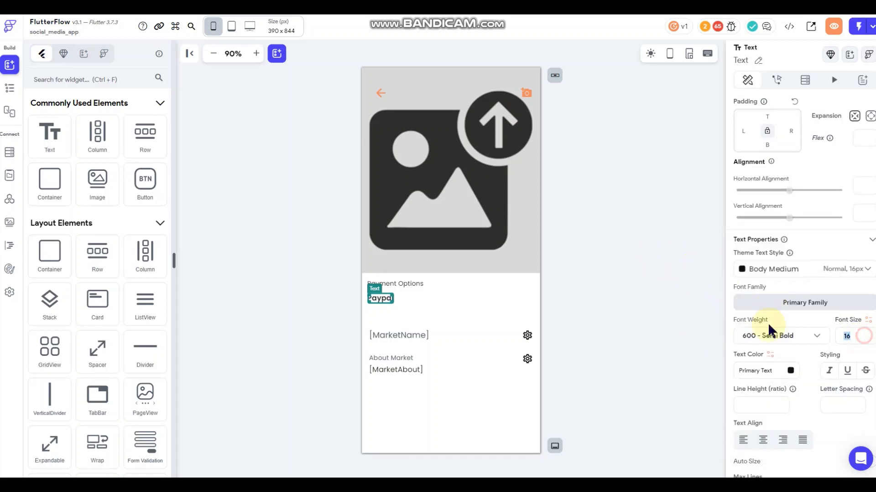
pyautogui.write('18')
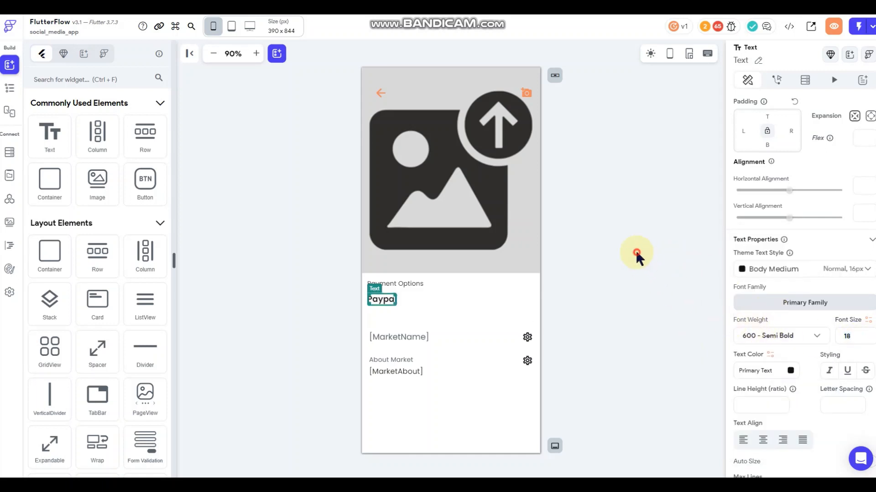
pyautogui.click(636, 256)
# Add a Switch to the Paypal row and set the row's main axis alignment to space between
pyautogui.scroll(-3, 124, 255)
pyautogui.scroll(-10, 124, 255)
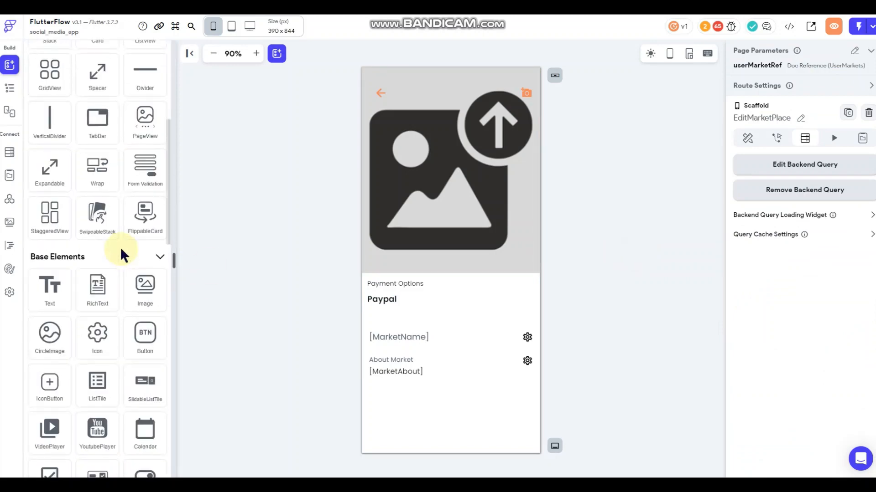
pyautogui.scroll(-9, 124, 255)
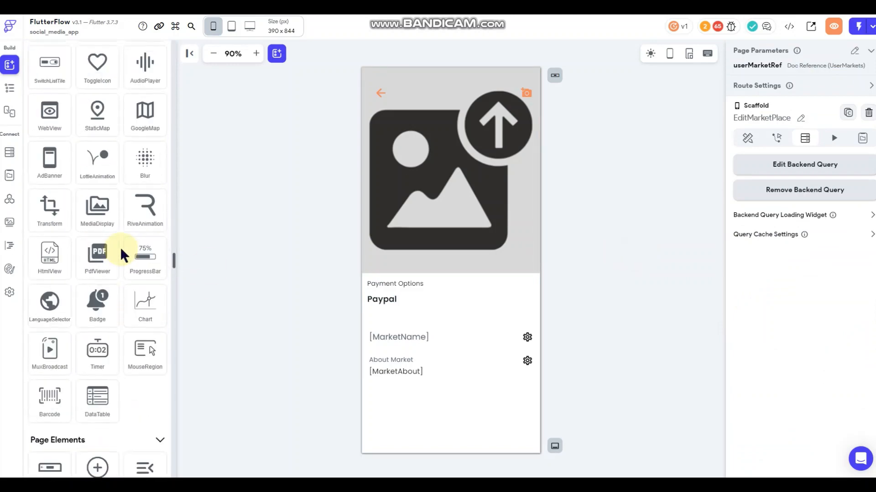
pyautogui.scroll(10, 124, 255)
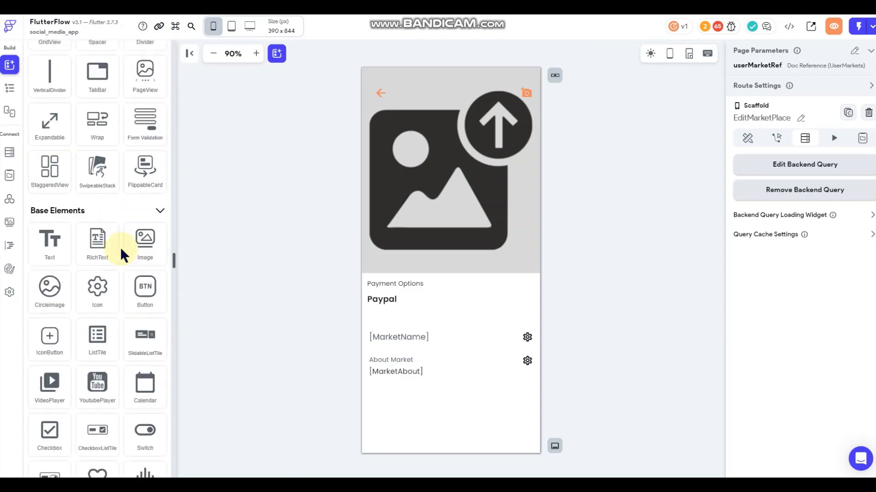
pyautogui.moveTo(148, 441); pyautogui.dragTo(455, 300)
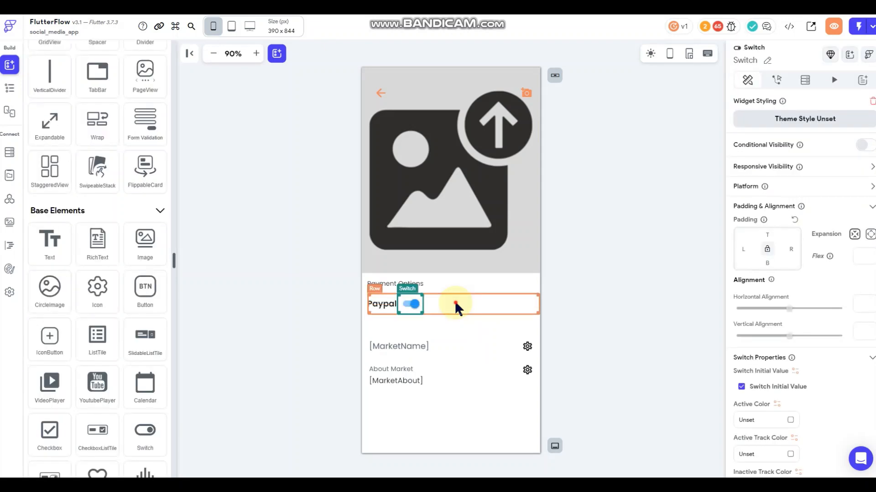
pyautogui.click(454, 299)
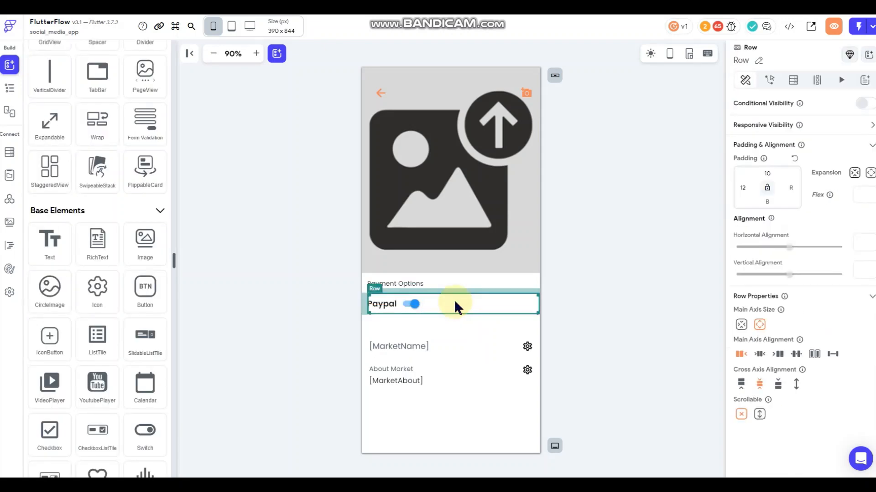
pyautogui.click(836, 359)
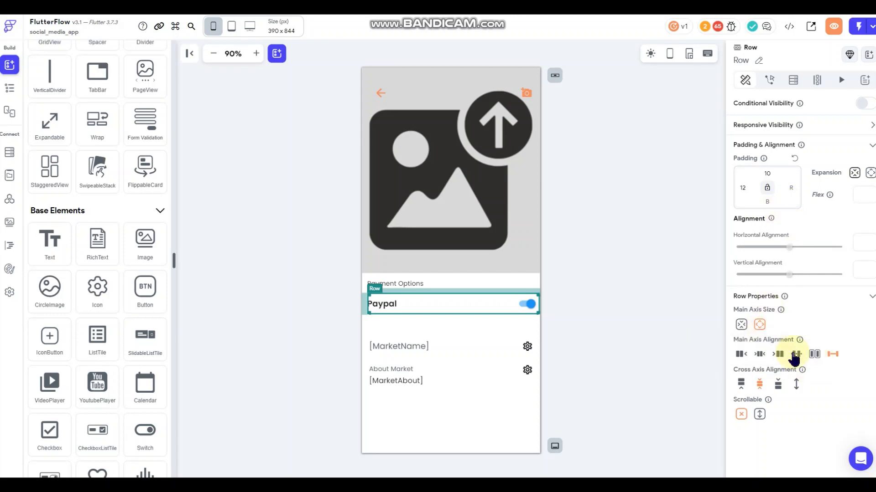
# Set the Paypal row's left and right padding to 45
pyautogui.click(745, 184)
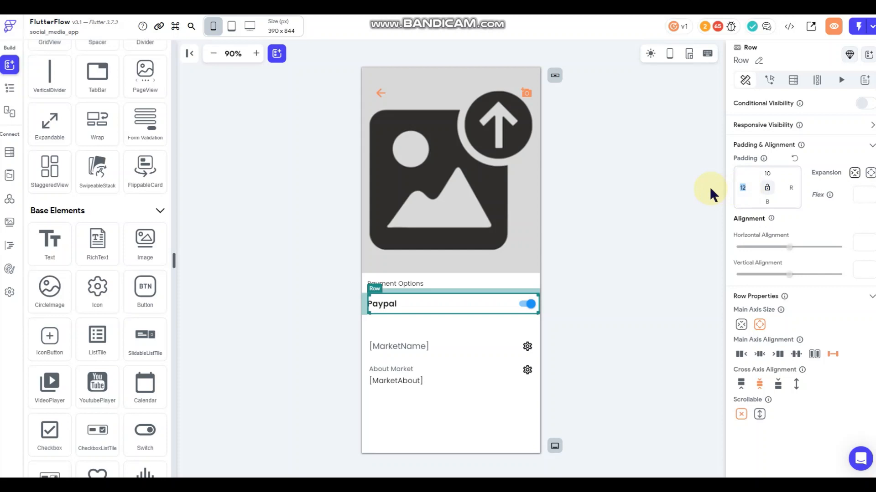
pyautogui.write('45')
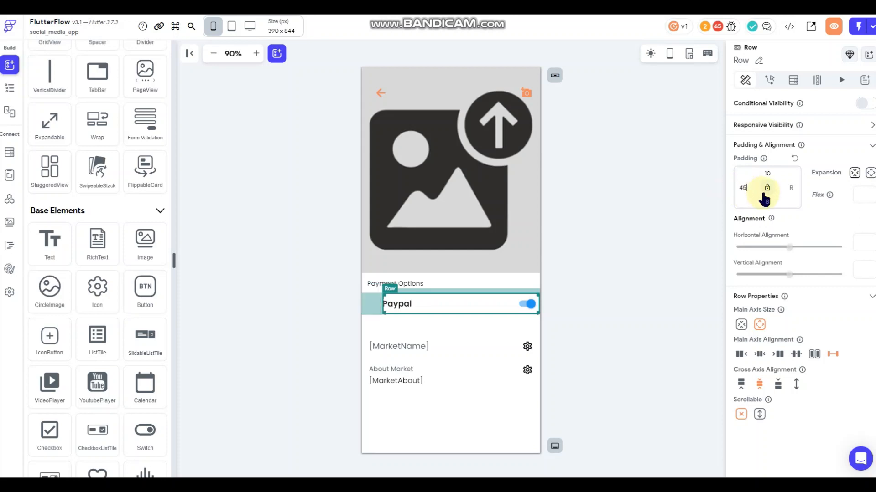
pyautogui.click(790, 186)
pyautogui.write('45')
pyautogui.click(651, 226)
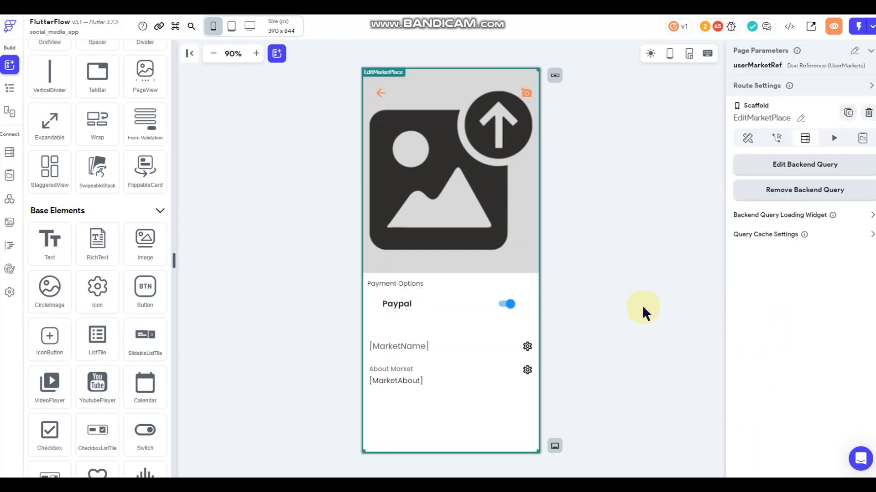
pyautogui.rightClick(454, 304)
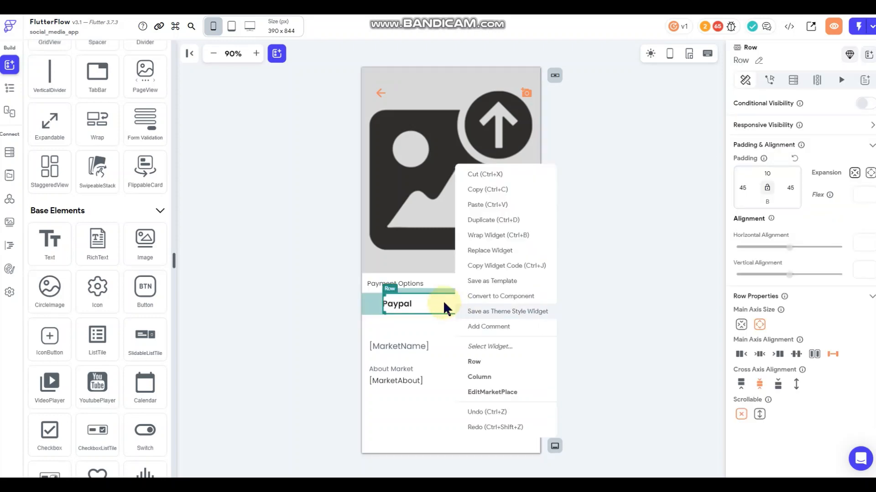
pyautogui.click(441, 300)
pyautogui.click(250, 243)
pyautogui.click(451, 302)
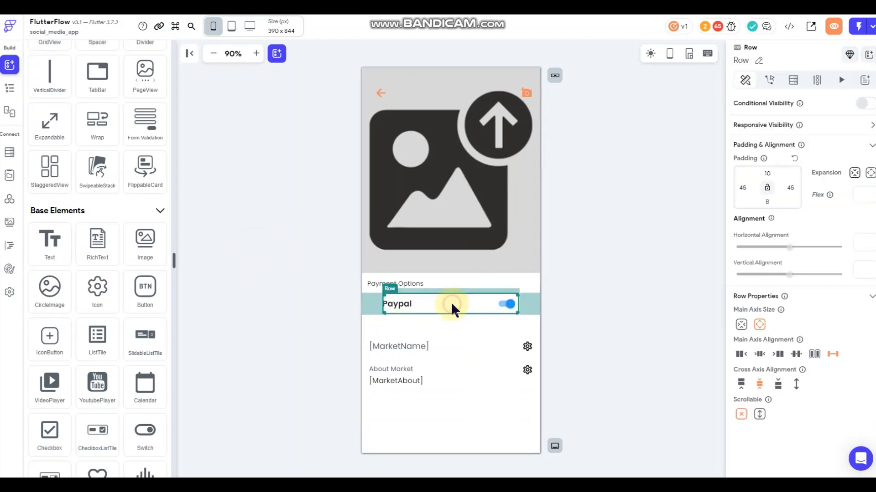
pyautogui.click(248, 262)
# Insert a TextField directly below the Paypal row in the page's column
pyautogui.scroll(8, 50, 100)
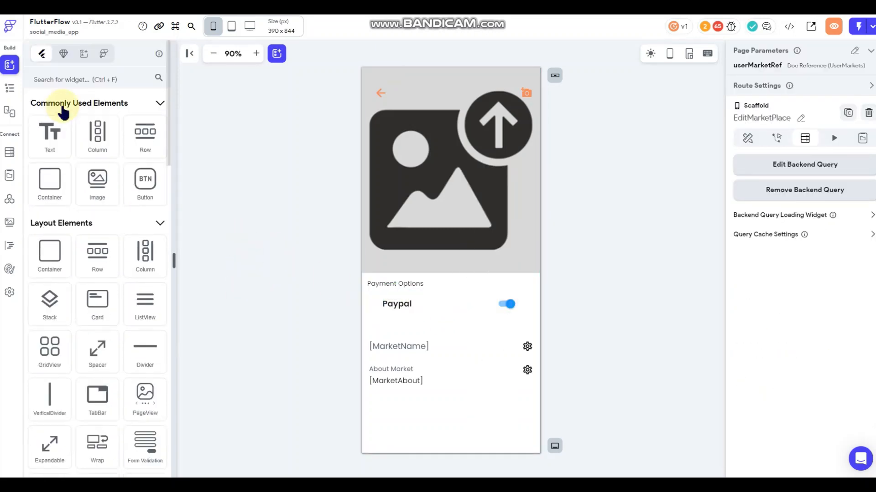
pyautogui.scroll(-20, 84, 190)
pyautogui.scroll(-2, 84, 195)
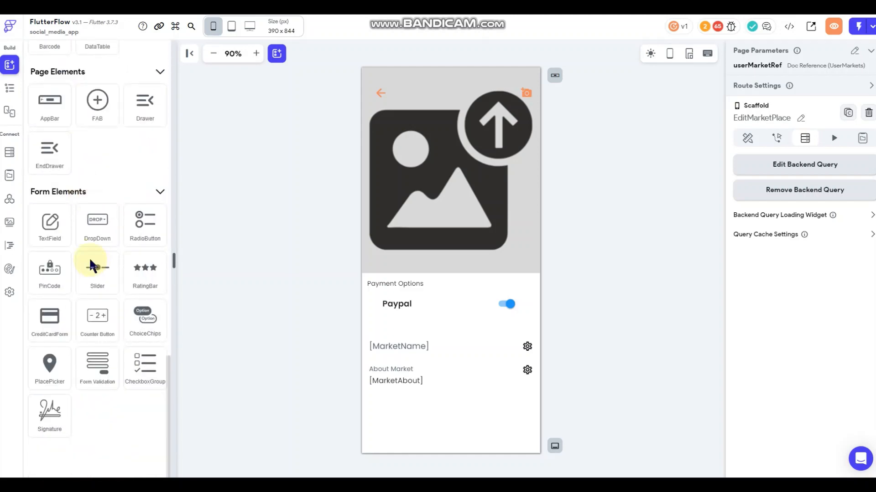
pyautogui.moveTo(55, 225); pyautogui.dragTo(373, 308)
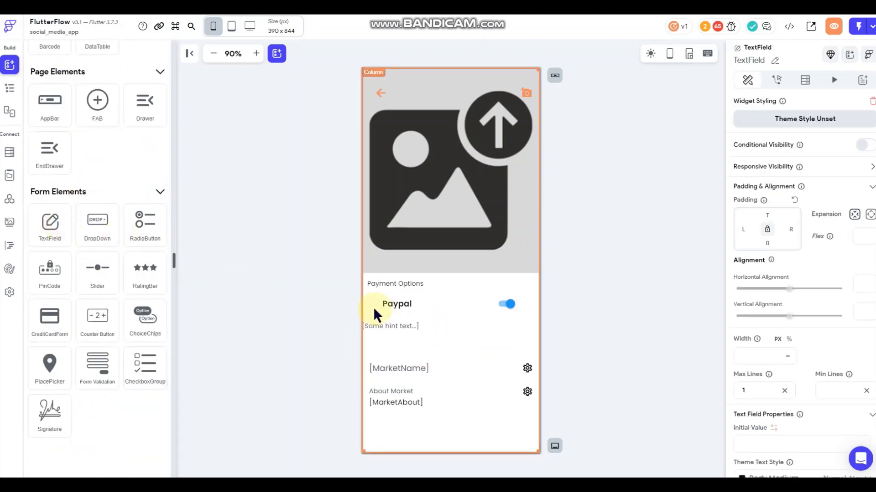
# Set the new text field's left and right padding to 45
pyautogui.click(744, 230)
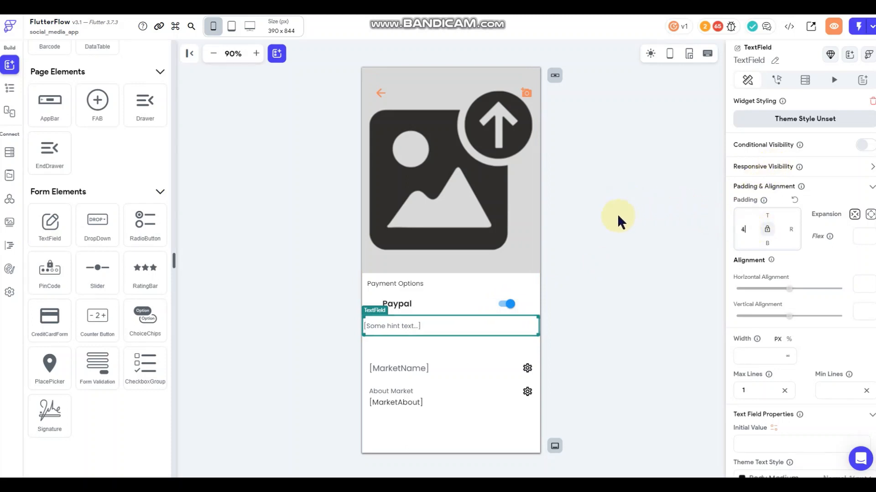
pyautogui.write('45')
pyautogui.click(790, 229)
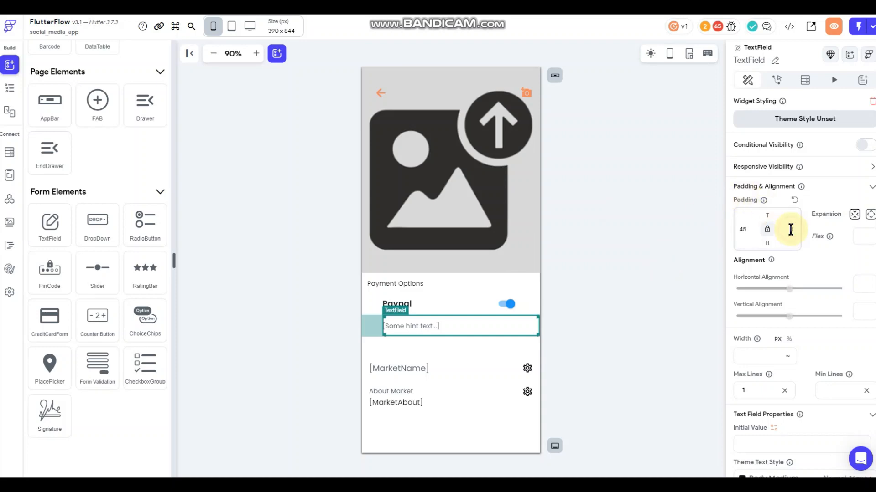
pyautogui.write('45')
# Replace the text field's hint text with "Enter PayPal address..."
pyautogui.scroll(-6, 754, 241)
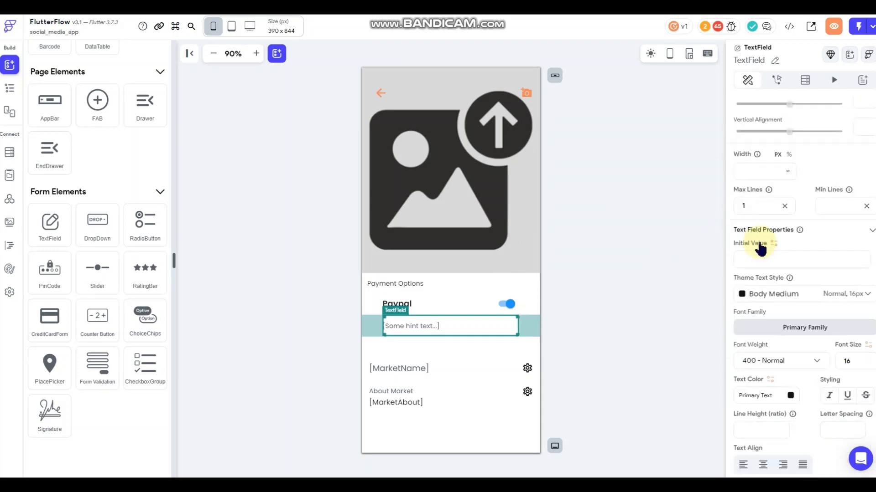
pyautogui.scroll(-5, 789, 234)
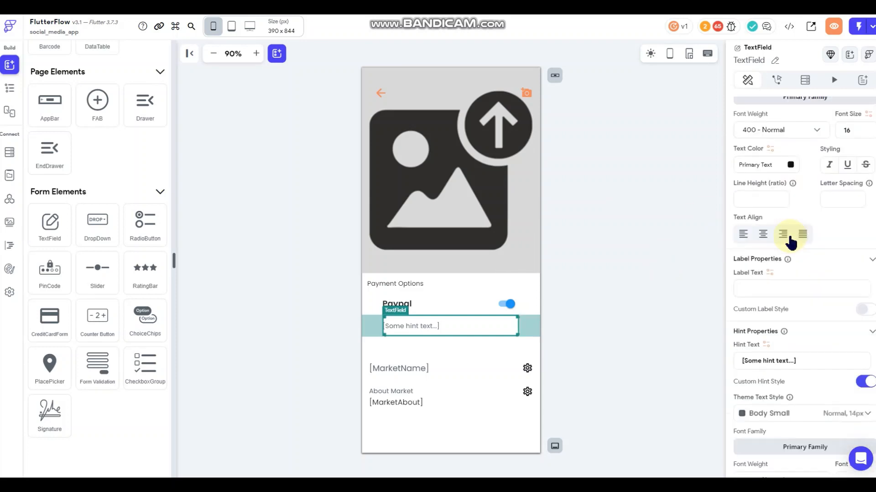
pyautogui.moveTo(804, 270); pyautogui.dragTo(631, 262)
pyautogui.write('Ent')
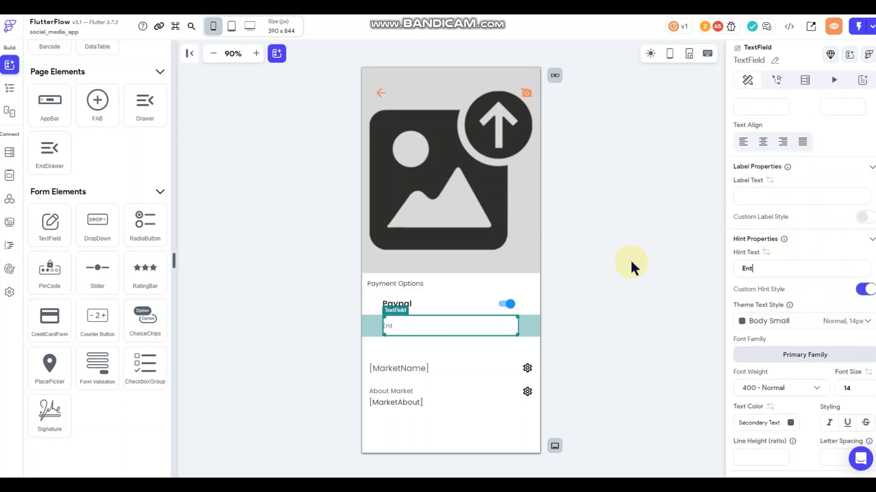
pyautogui.write('er PayPal address...')
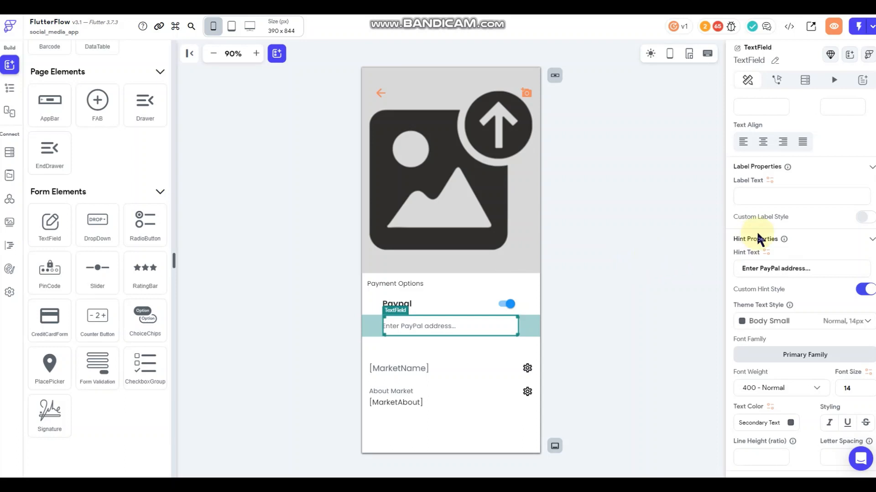
# Give the PayPal text field an Outline input border in the Informational theme color
pyautogui.scroll(-6, 748, 234)
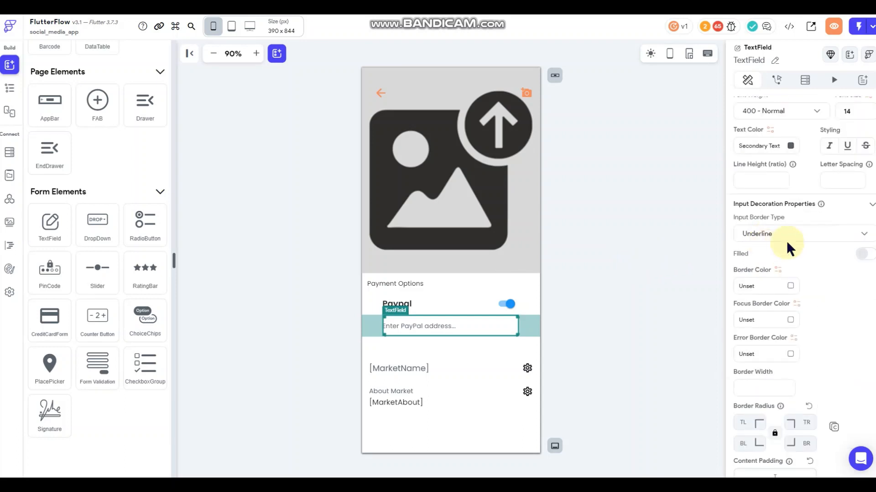
pyautogui.click(805, 236)
pyautogui.click(793, 257)
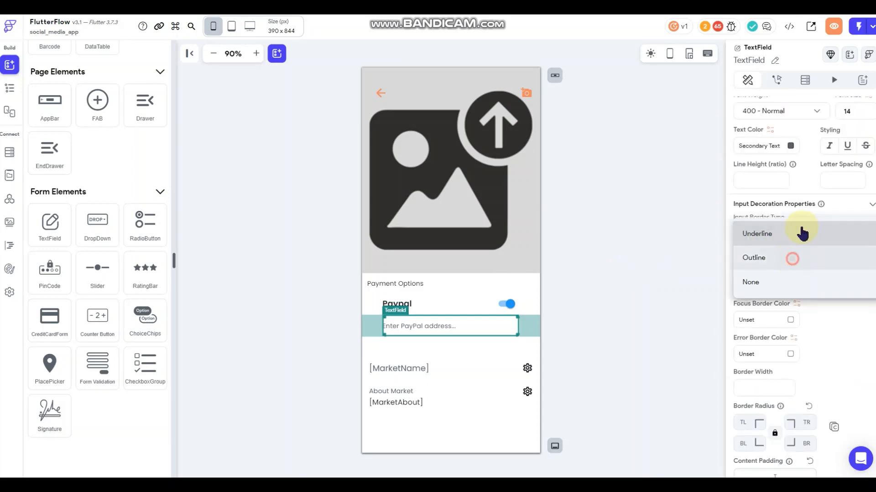
pyautogui.scroll(-1, 817, 222)
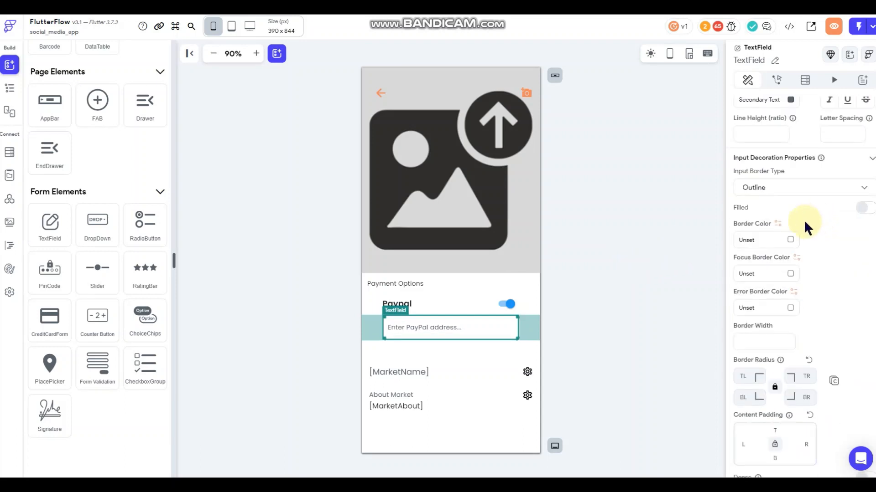
pyautogui.click(785, 235)
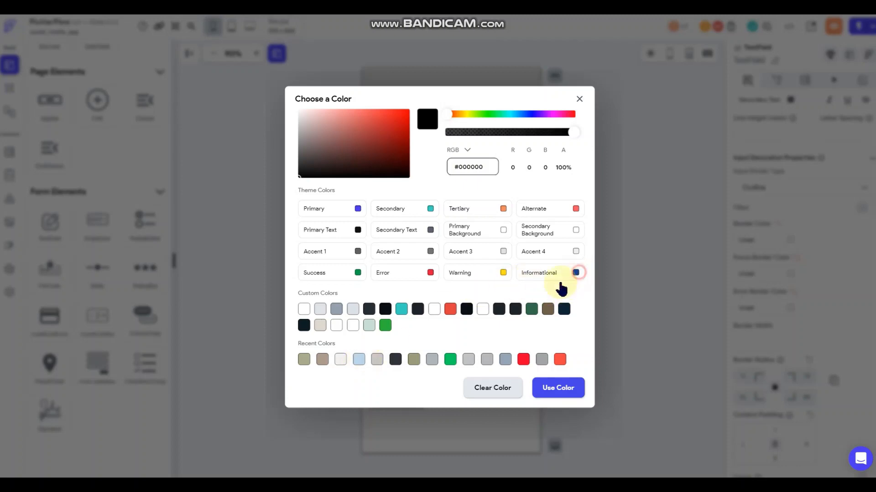
pyautogui.click(606, 293)
pyautogui.click(608, 287)
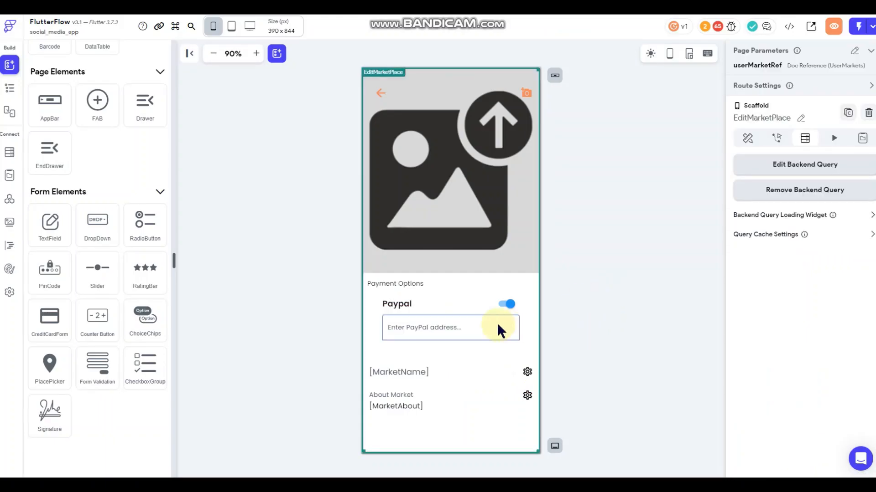
# Round all corners of the PayPal text field with a border radius of 12 and add top padding to the field
pyautogui.click(511, 328)
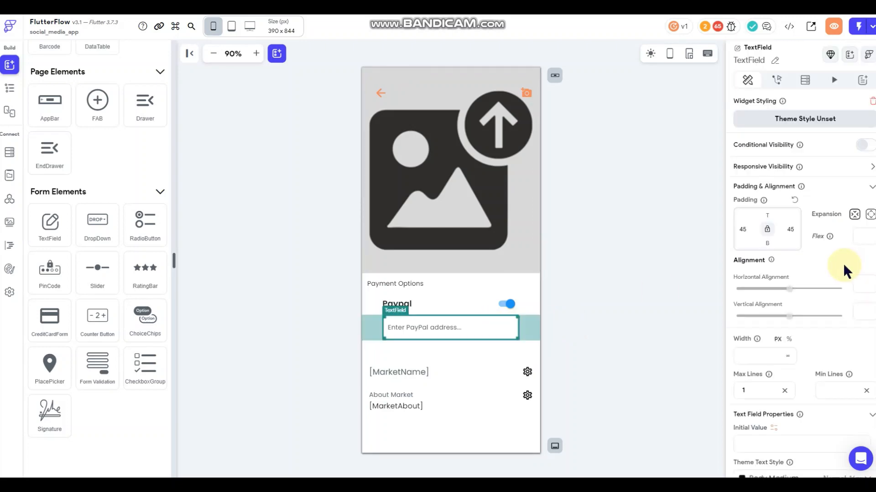
pyautogui.scroll(-10, 837, 269)
pyautogui.scroll(-7, 816, 288)
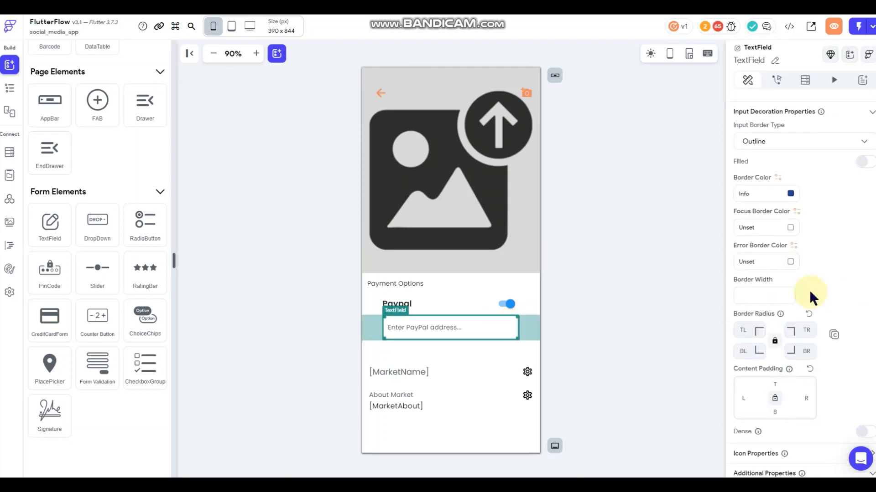
pyautogui.click(743, 330)
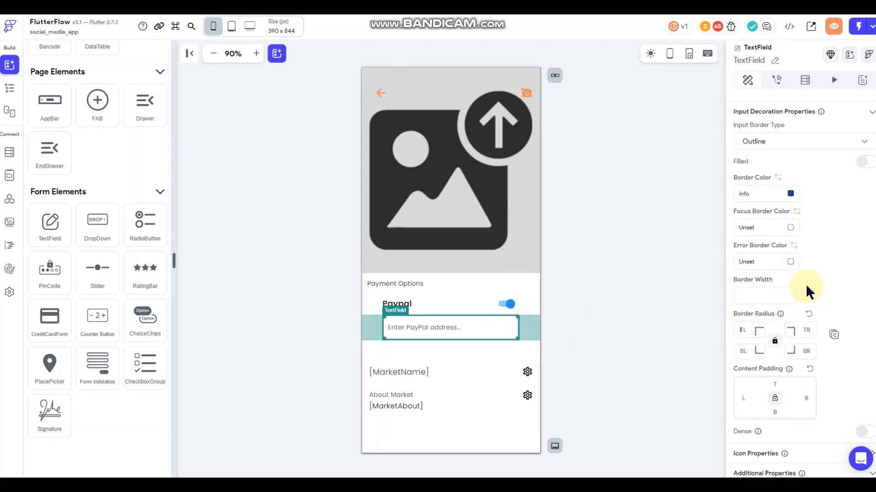
pyautogui.scroll(8, 782, 174)
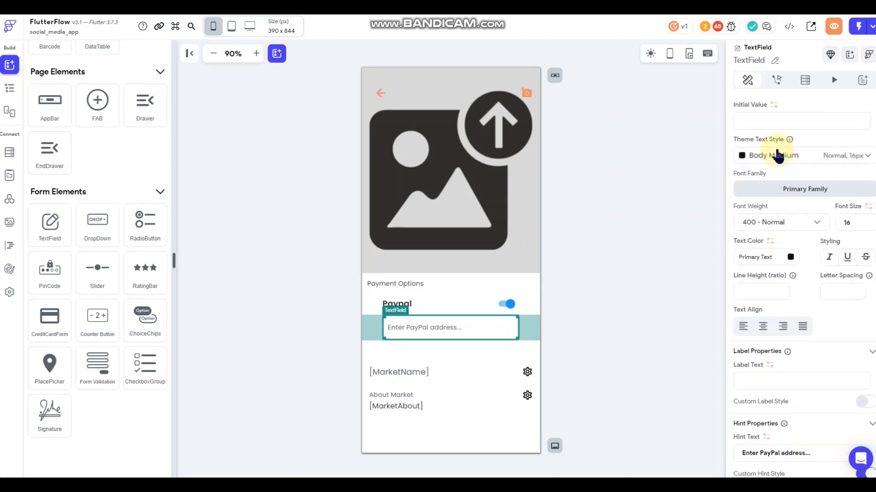
pyautogui.scroll(6, 778, 155)
pyautogui.click(766, 216)
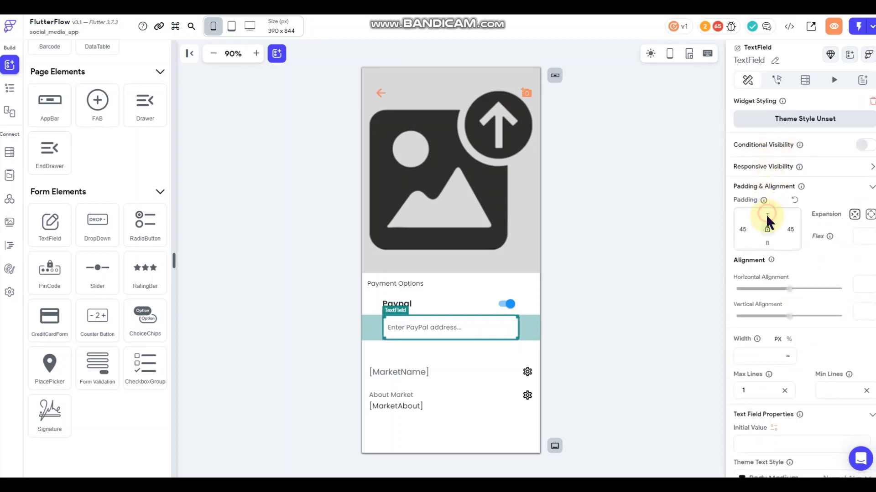
pyautogui.click(630, 250)
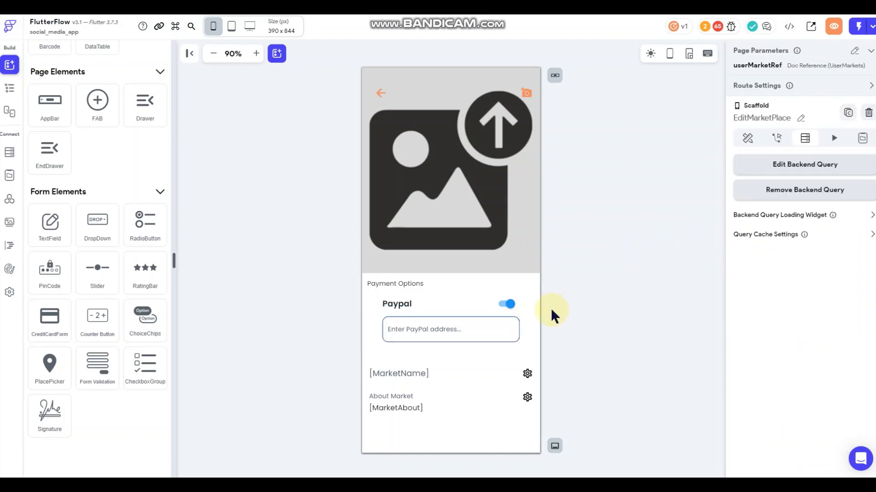
# Turn off Autofocus for the PayPal text field and set its keyboard type to URL
pyautogui.click(505, 324)
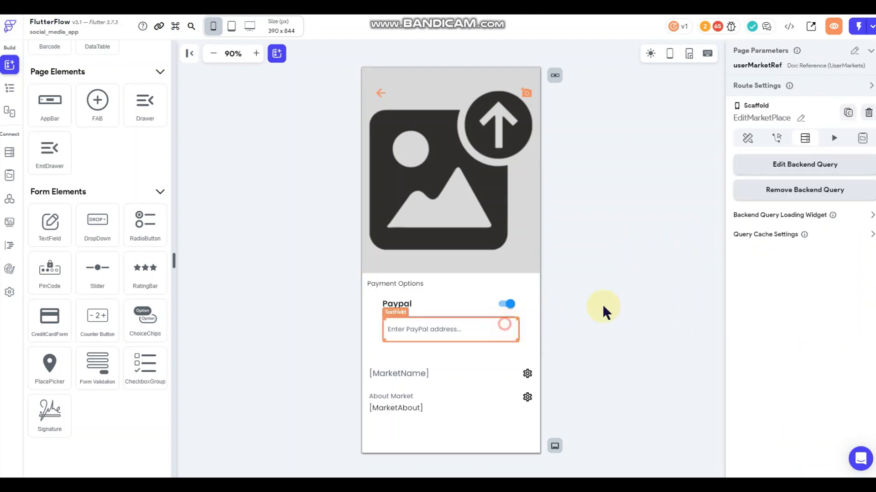
pyautogui.scroll(-10, 830, 256)
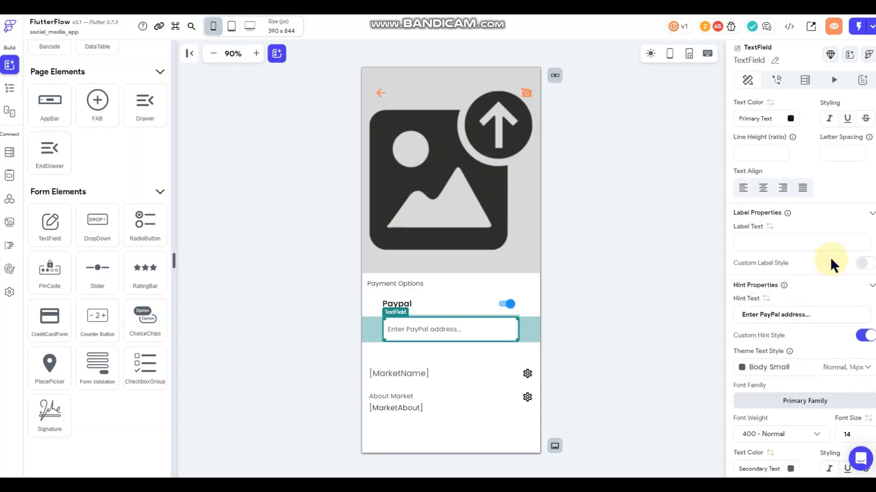
pyautogui.scroll(-5, 830, 261)
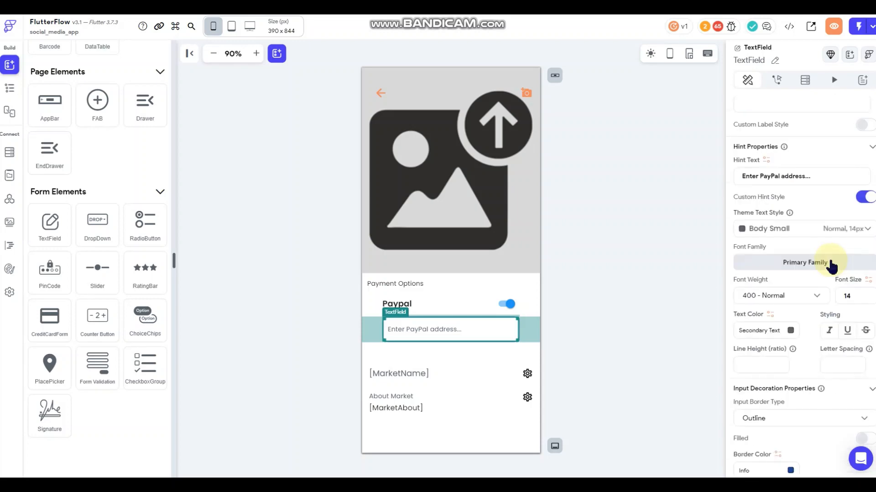
pyautogui.scroll(-2, 830, 266)
pyautogui.scroll(-4, 830, 266)
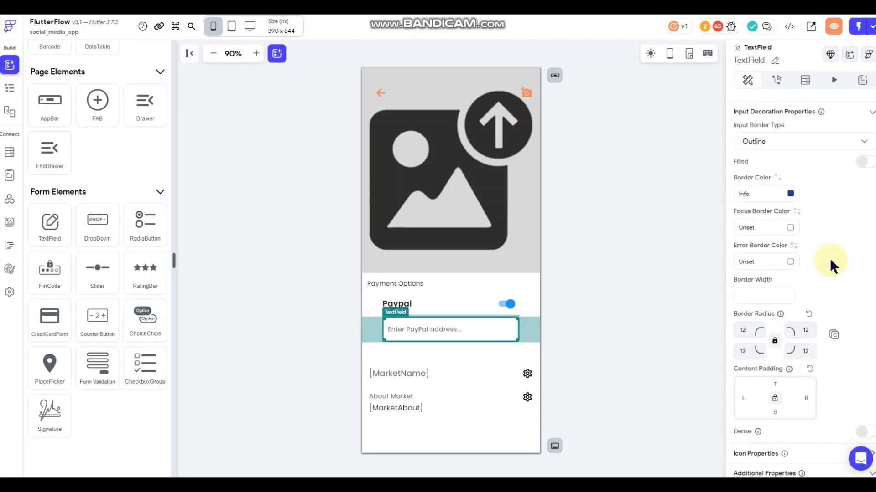
pyautogui.scroll(-5, 830, 258)
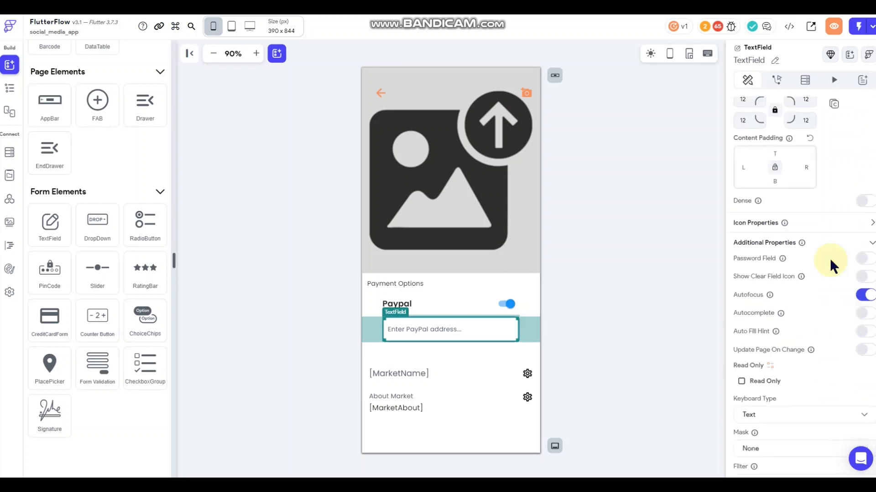
pyautogui.click(864, 295)
pyautogui.scroll(-2, 840, 280)
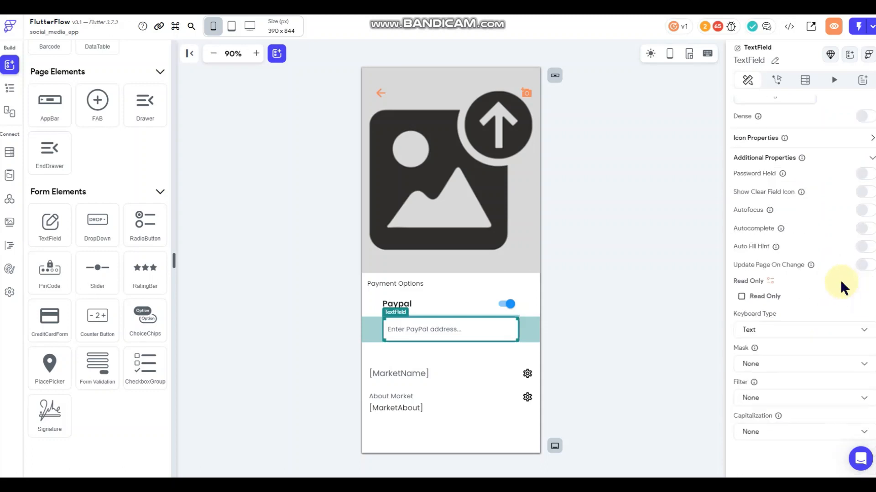
pyautogui.click(801, 332)
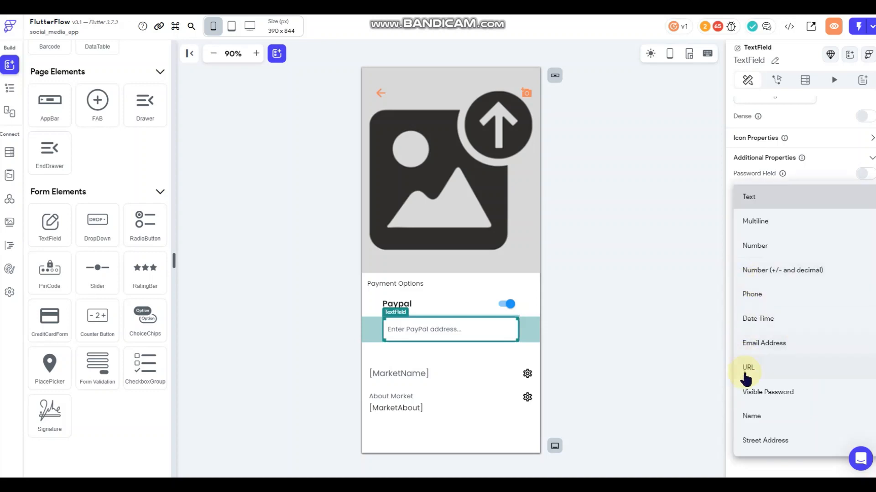
pyautogui.click(766, 376)
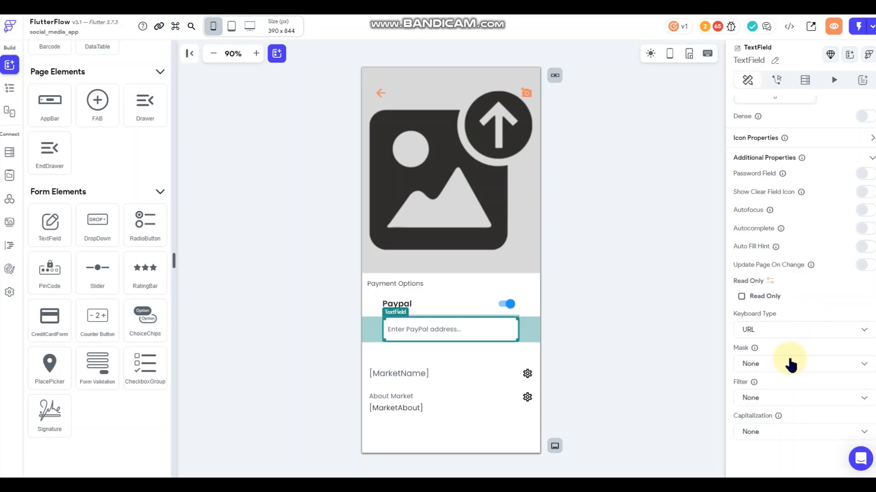
# Enable Show Clear Field Icon for the PayPal text field
pyautogui.scroll(4, 789, 357)
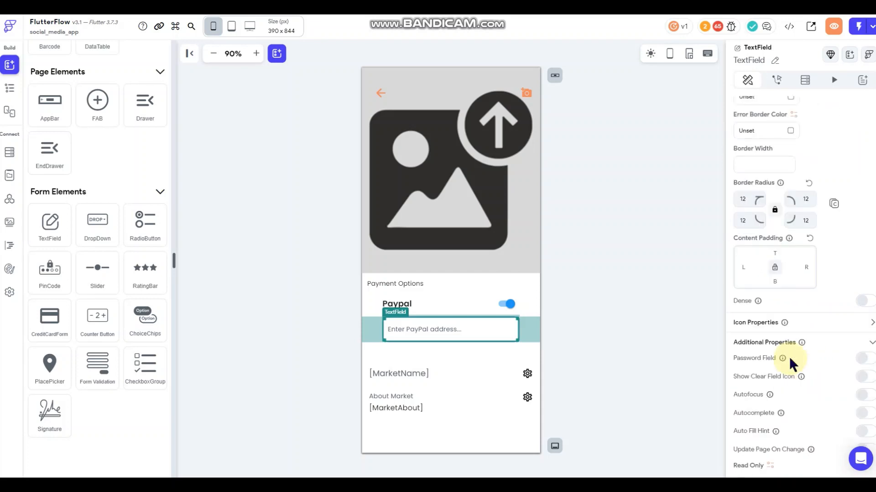
pyautogui.click(862, 376)
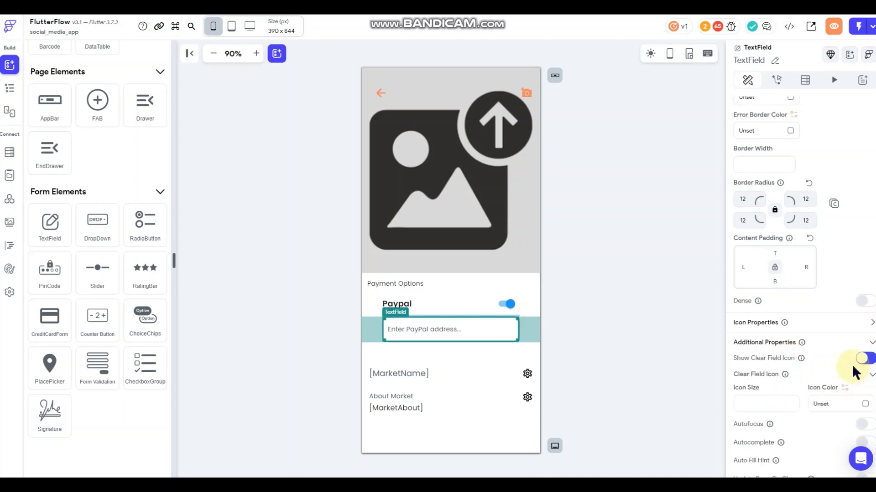
pyautogui.click(662, 338)
# Color the PayPal text field's clear icon with the Informational theme color
pyautogui.click(531, 337)
pyautogui.scroll(-10, 784, 318)
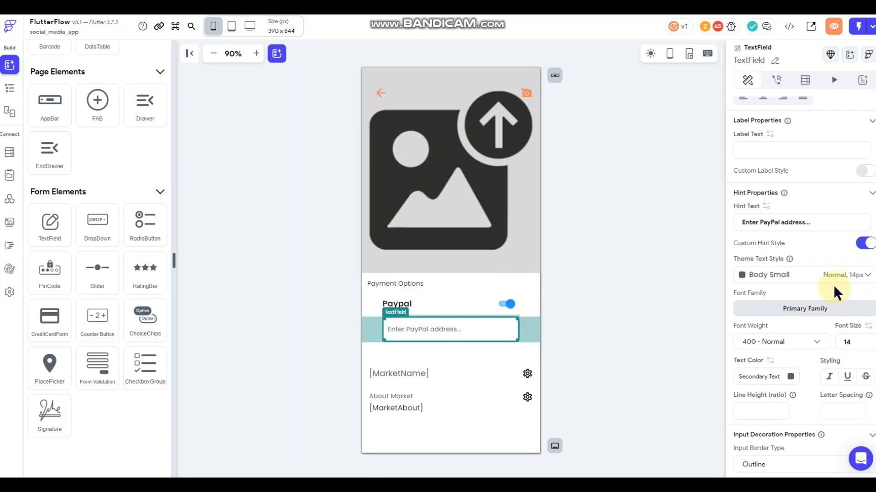
pyautogui.scroll(-10, 833, 286)
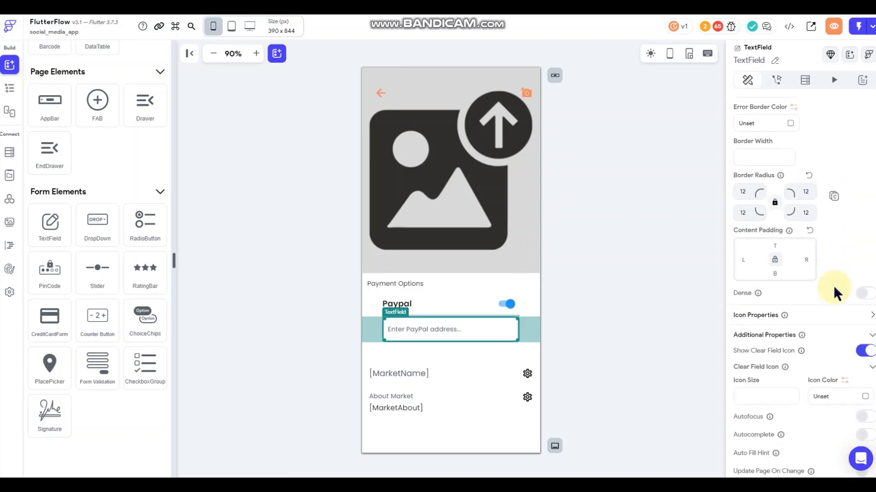
pyautogui.scroll(-2, 833, 286)
pyautogui.click(783, 347)
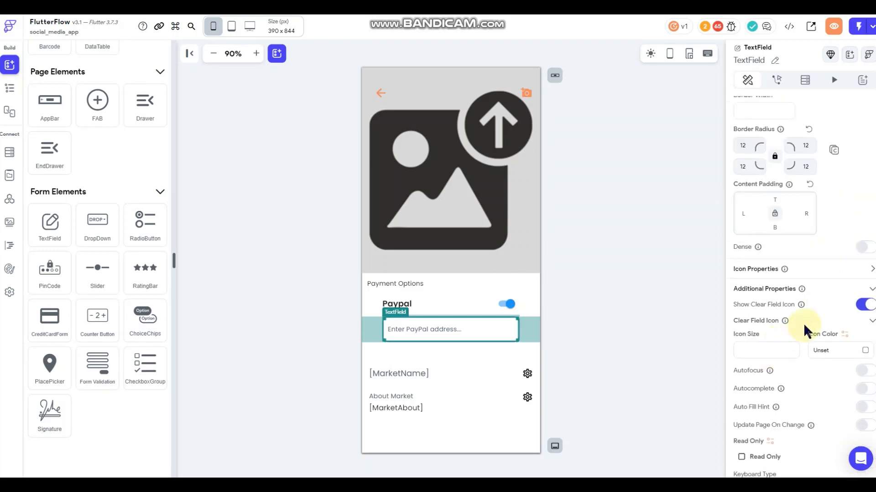
pyautogui.click(865, 351)
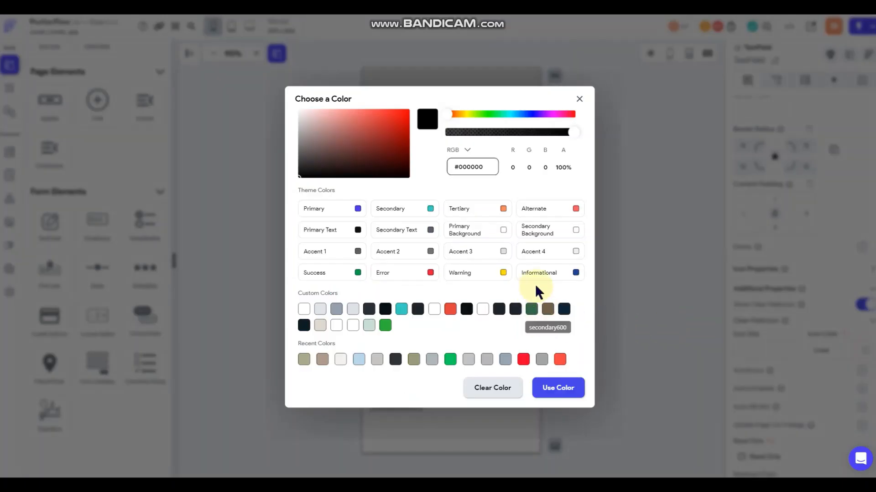
pyautogui.click(575, 272)
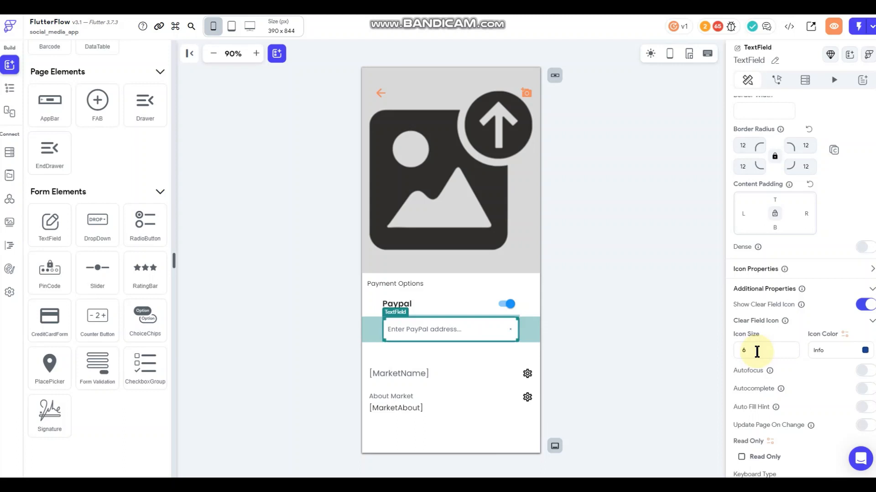
# Set the size of the PayPal text field's clear icon to 22
pyautogui.moveTo(759, 352); pyautogui.dragTo(743, 351)
pyautogui.write('26')
pyautogui.press('BackSpace')
pyautogui.write('2')
pyautogui.scroll(-1, 804, 318)
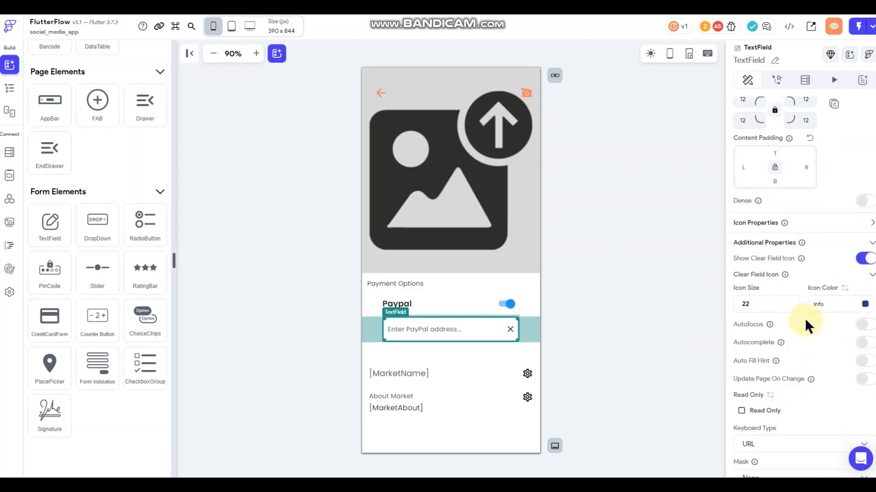
pyautogui.scroll(10, 805, 319)
pyautogui.scroll(10, 805, 321)
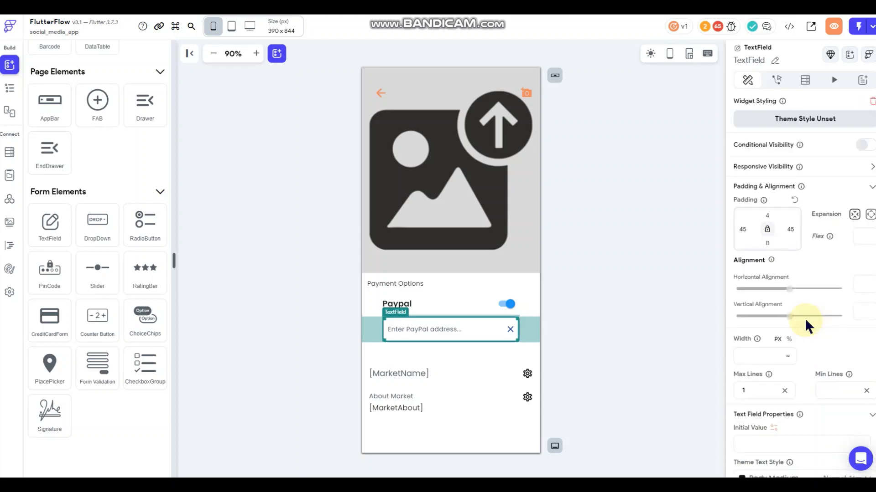
pyautogui.click(663, 323)
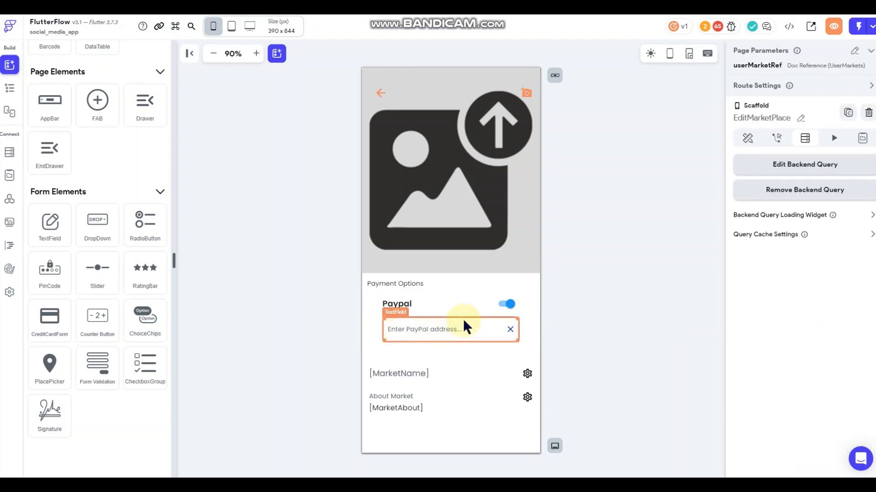
# Rename the PayPal row's switch to SwitchPayPal and turn off its initial value
pyautogui.click(502, 305)
pyautogui.click(768, 62)
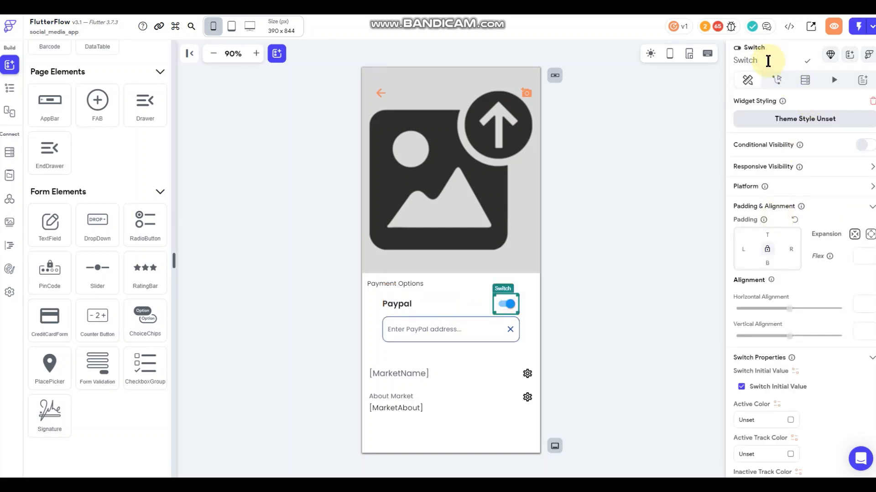
pyautogui.write('PayPal')
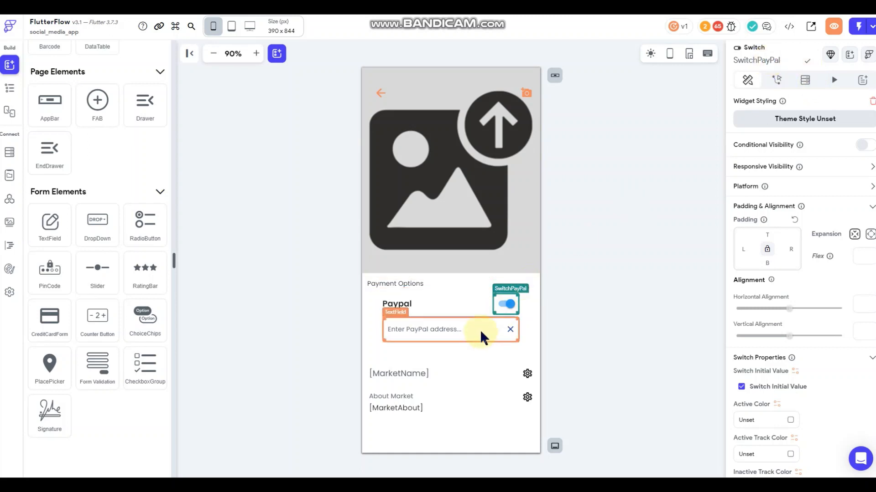
pyautogui.scroll(-1, 787, 313)
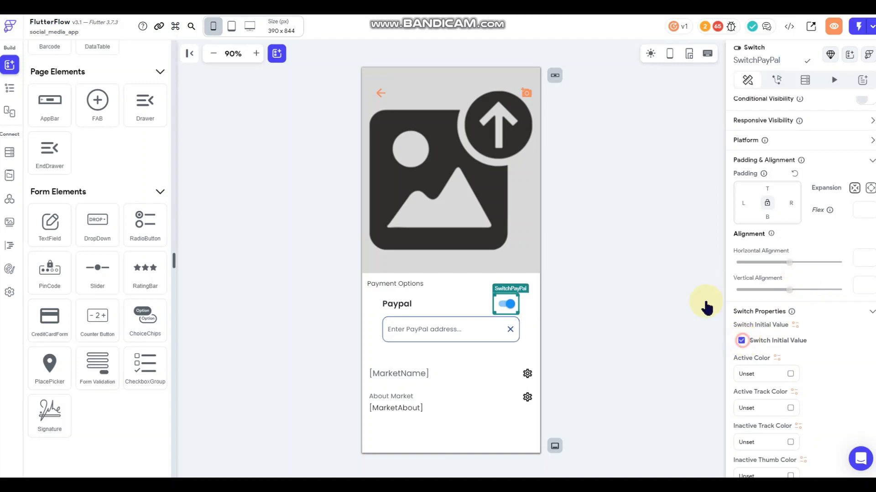
# Make the PayPal text field conditionally visible based on the switchPayPalValue widget state
pyautogui.click(476, 330)
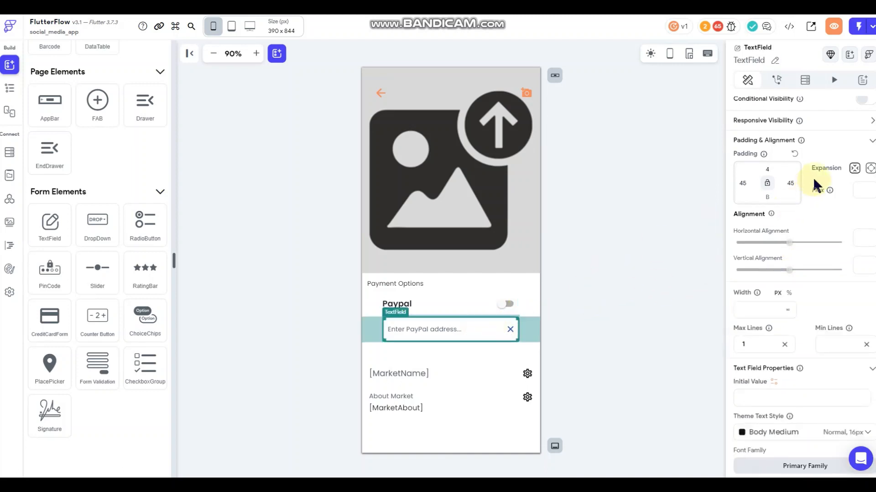
pyautogui.scroll(1, 812, 177)
pyautogui.click(864, 145)
pyautogui.click(757, 165)
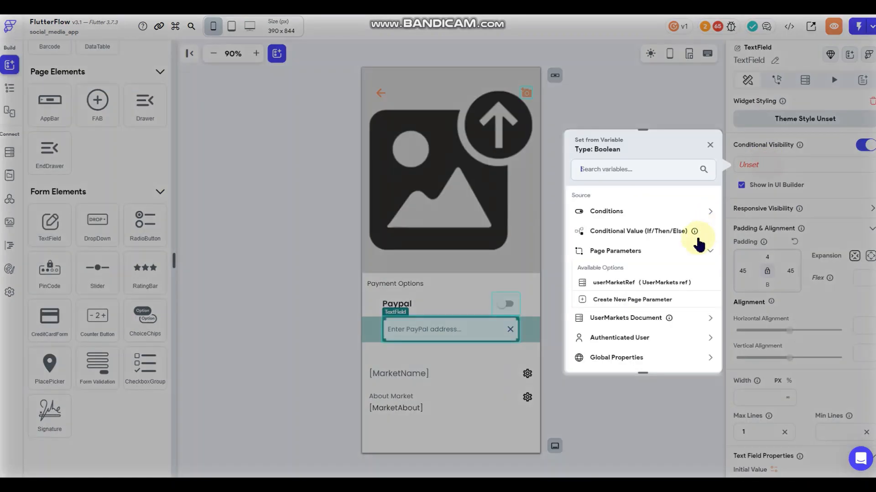
pyautogui.scroll(-3, 662, 274)
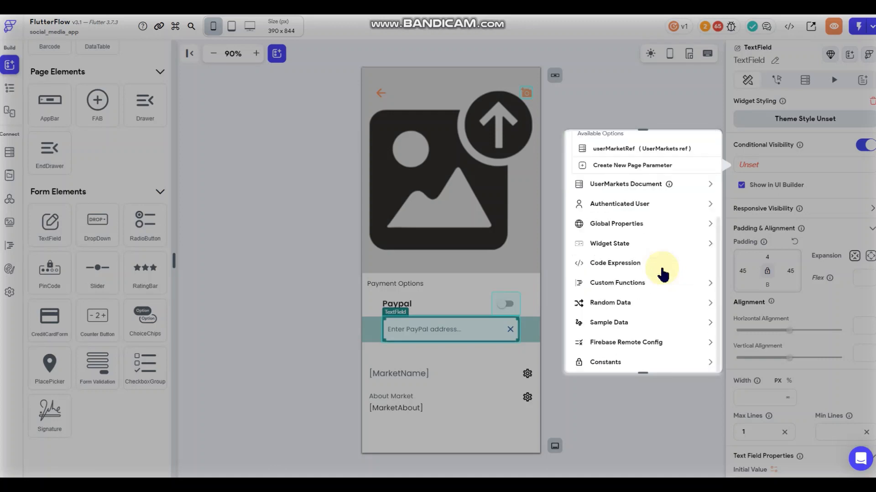
pyautogui.click(650, 244)
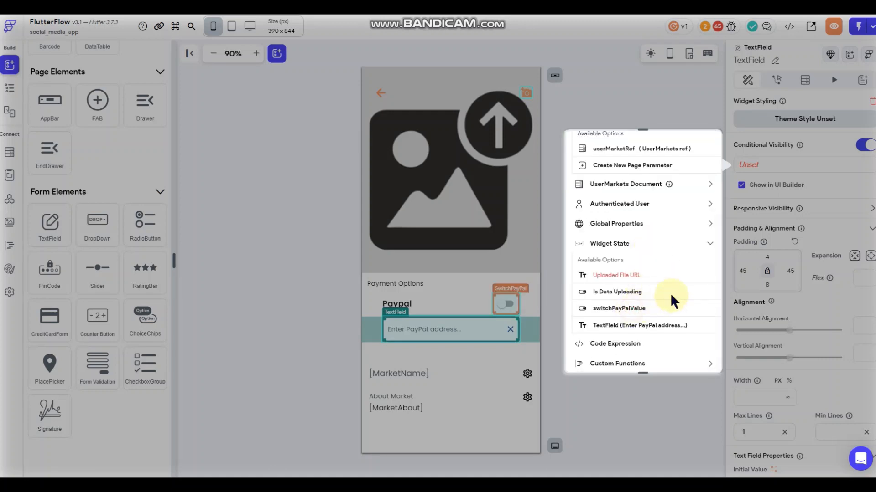
pyautogui.click(671, 306)
pyautogui.click(627, 235)
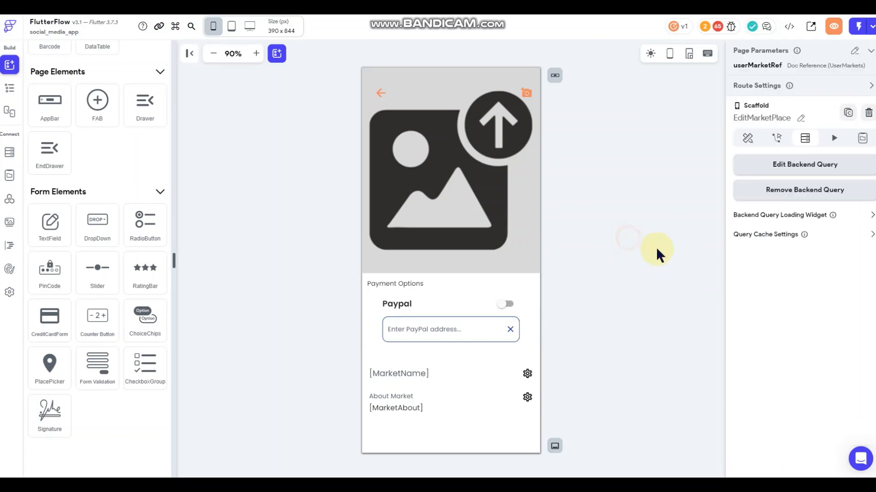
# Duplicate the Paypal row and place the copy below the PayPal text field
pyautogui.click(472, 297)
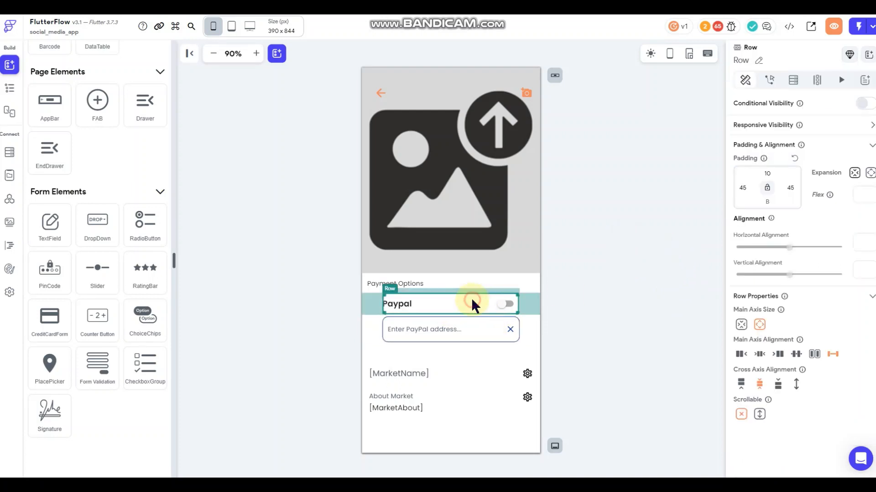
pyautogui.rightClick(472, 297)
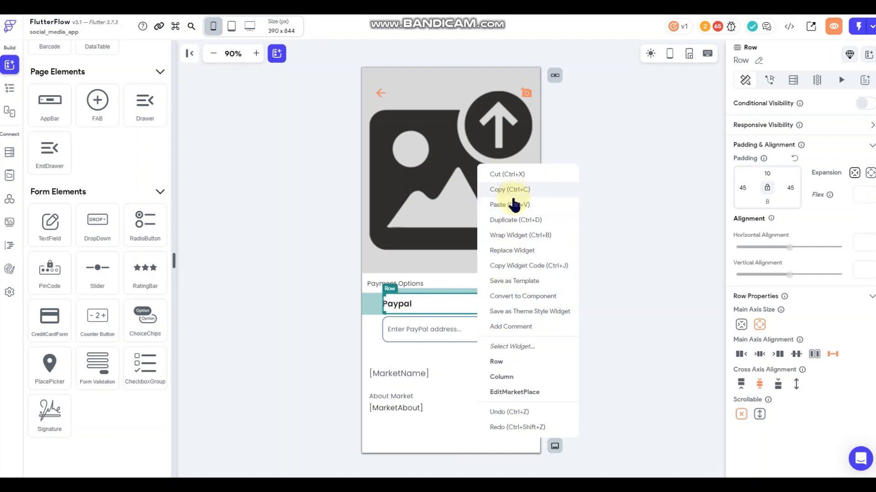
pyautogui.click(513, 220)
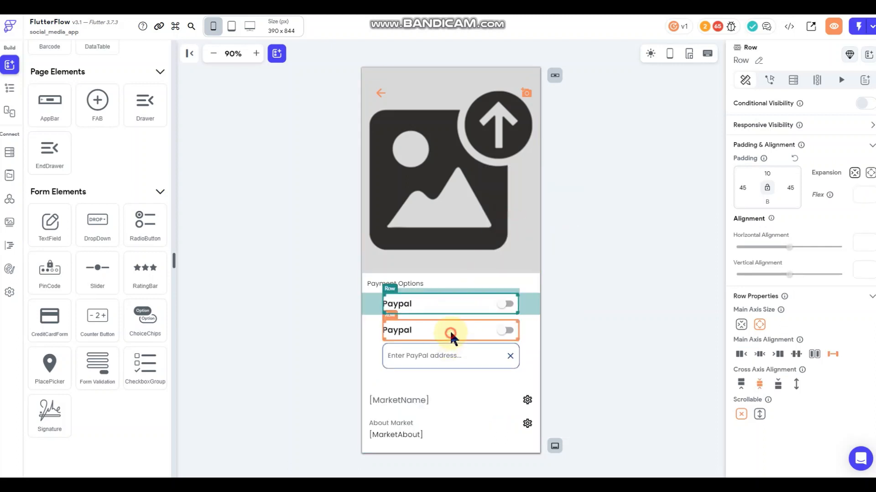
pyautogui.moveTo(449, 330); pyautogui.dragTo(452, 366)
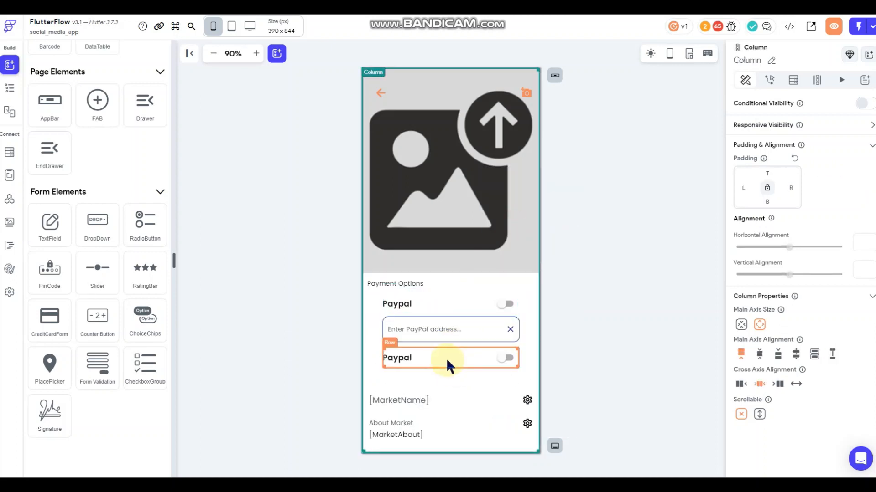
# Change the duplicated row's label text to Cashapp
pyautogui.click(406, 357)
pyautogui.moveTo(780, 155); pyautogui.dragTo(615, 189)
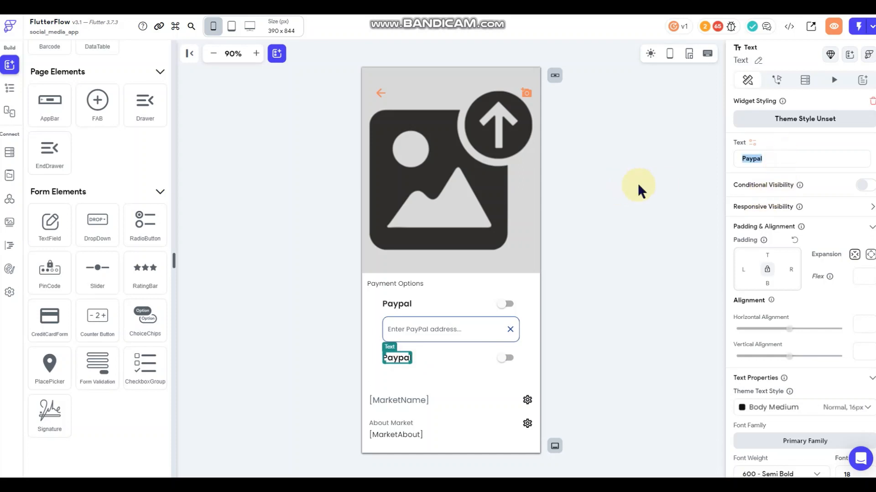
pyautogui.write('Casha')
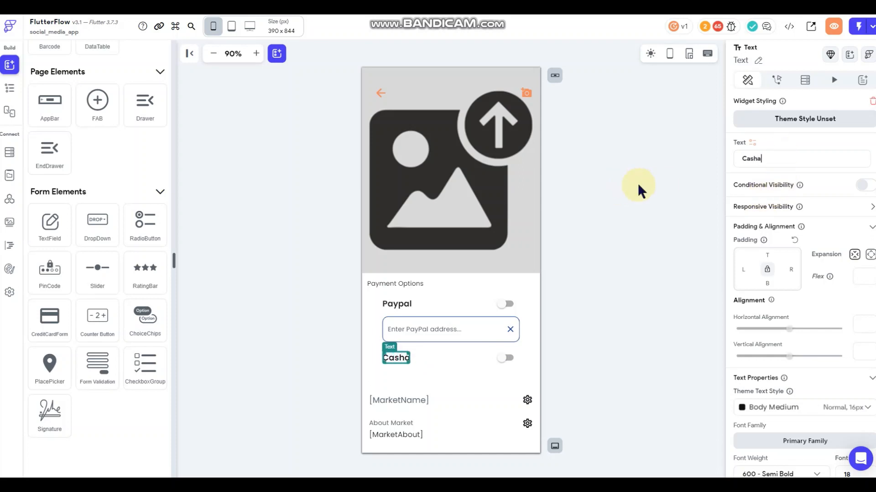
pyautogui.write('pp')
# Rename the switch in the Cashapp row to SwitchCashApp
pyautogui.click(508, 358)
pyautogui.click(790, 64)
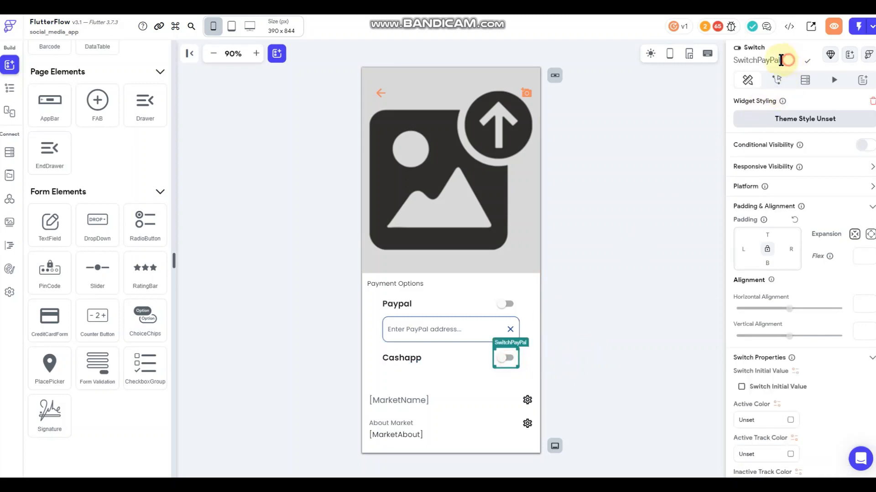
pyautogui.moveTo(779, 59); pyautogui.dragTo(757, 60)
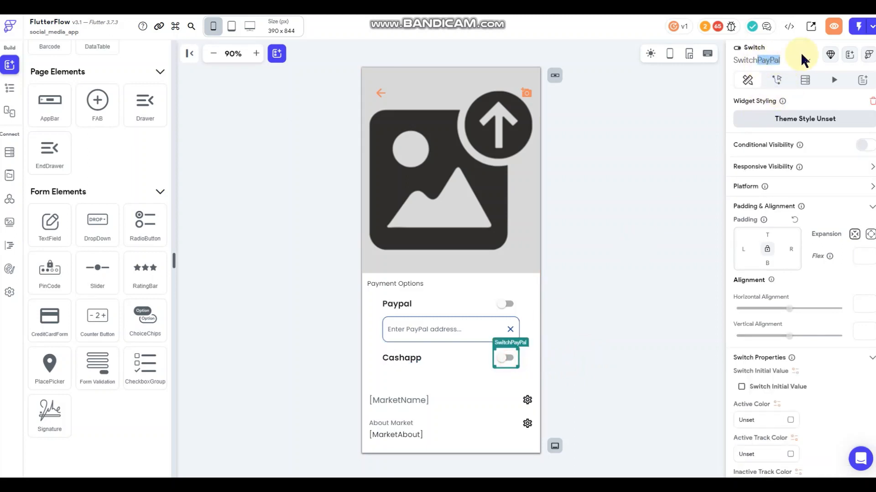
pyautogui.write('CashApp')
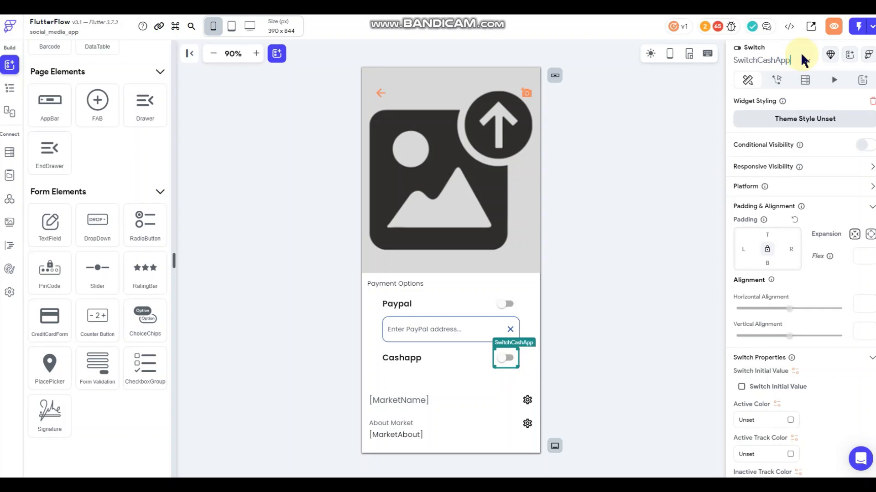
pyautogui.click(618, 231)
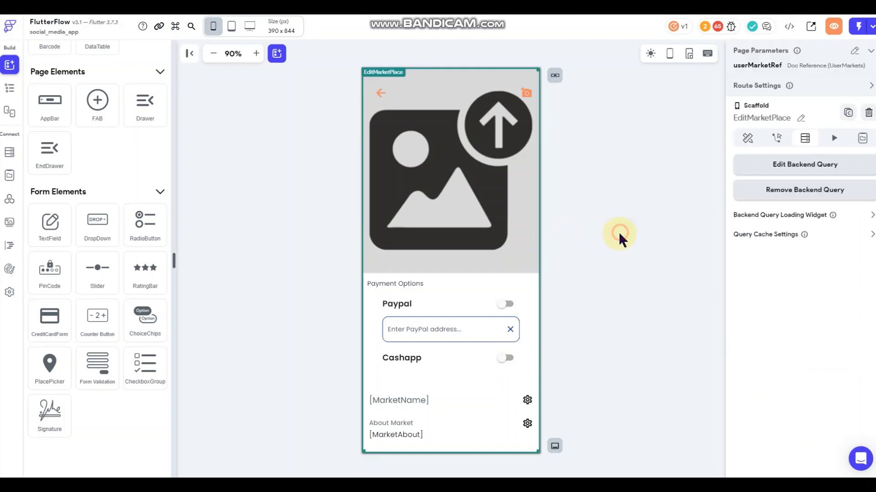
# Duplicate the PayPal text field and place the copy below the Cashapp row
pyautogui.rightClick(480, 329)
pyautogui.click(515, 307)
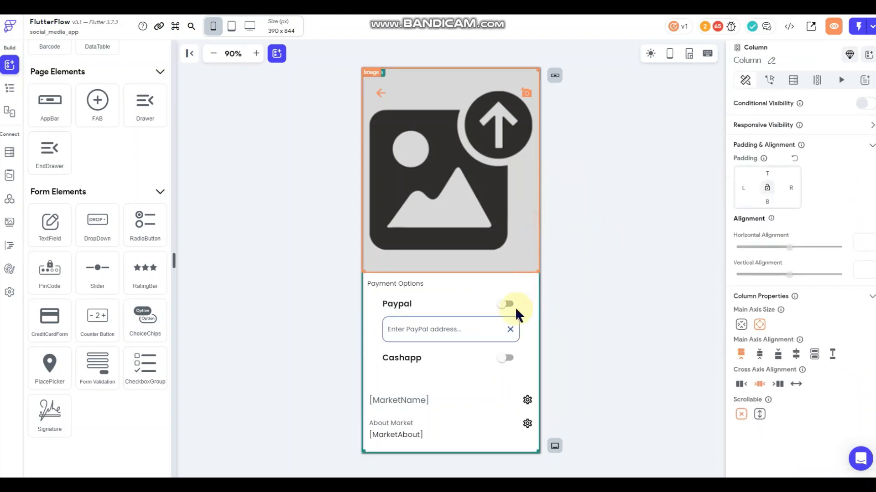
pyautogui.moveTo(452, 354); pyautogui.dragTo(443, 396)
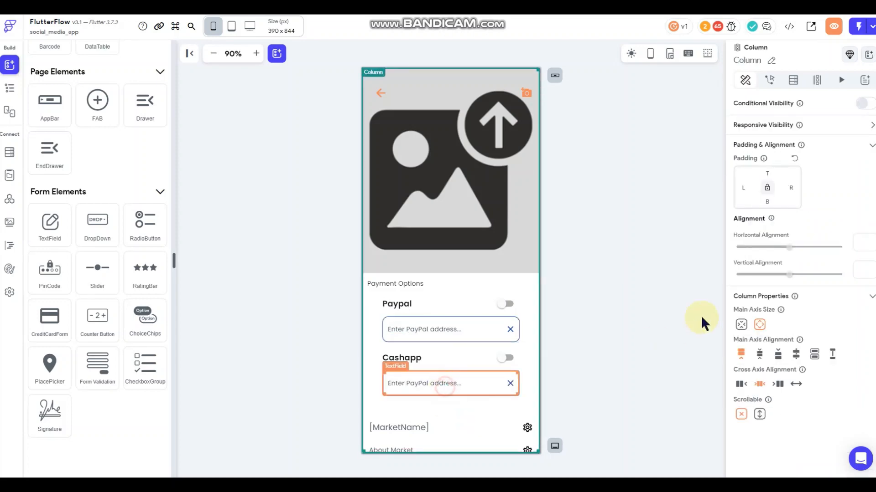
# Change the duplicated text field's hint text to "Enter Cashapp username.."
pyautogui.scroll(-10, 778, 303)
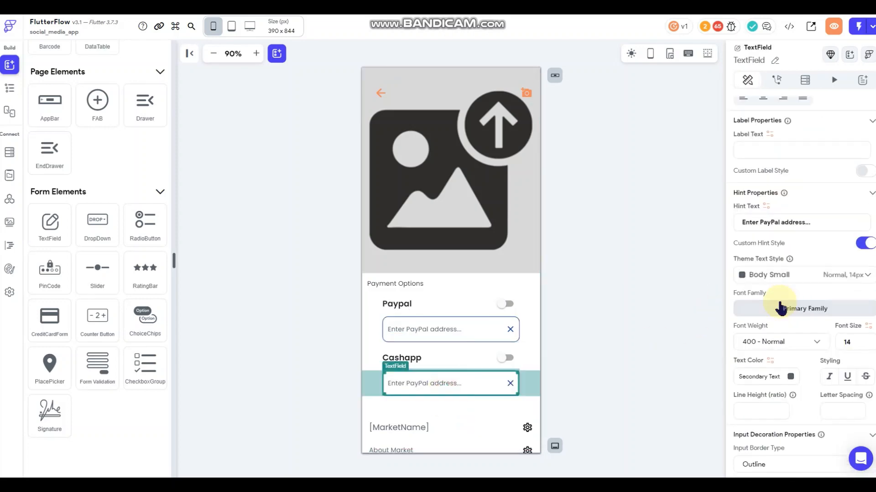
pyautogui.doubleClick(772, 223)
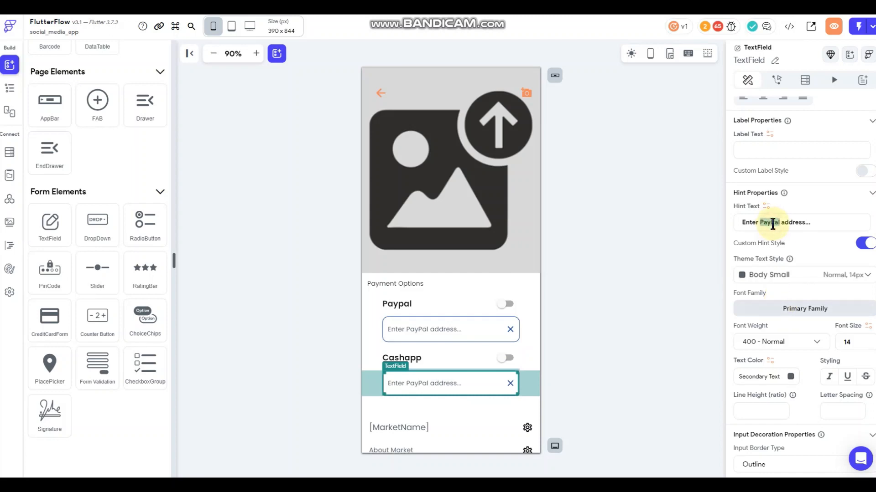
pyautogui.write('Cashapp')
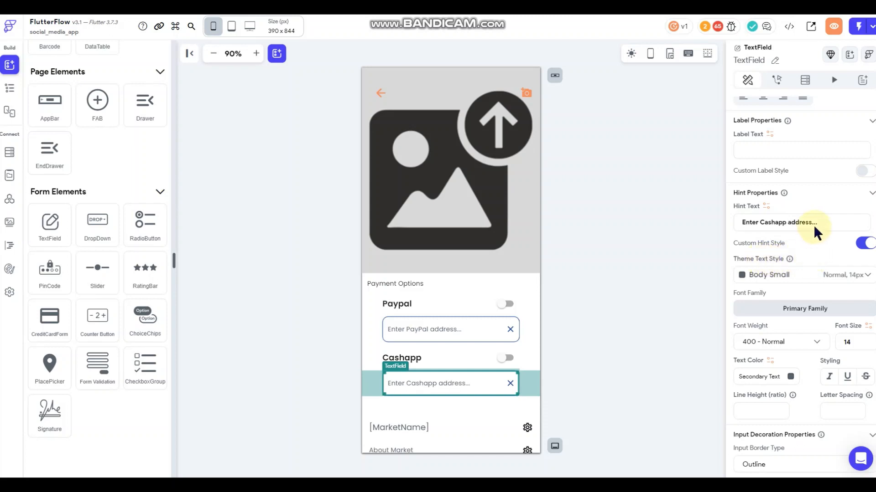
pyautogui.moveTo(821, 222); pyautogui.dragTo(788, 223)
pyautogui.write('username..')
pyautogui.click(639, 272)
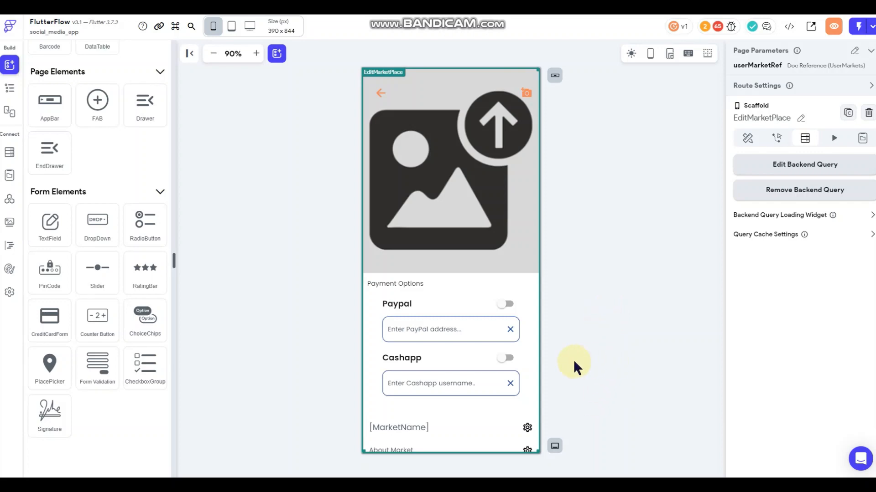
# Review the Cashapp text field's additional properties, including the clear icon and keyboard type
pyautogui.click(474, 380)
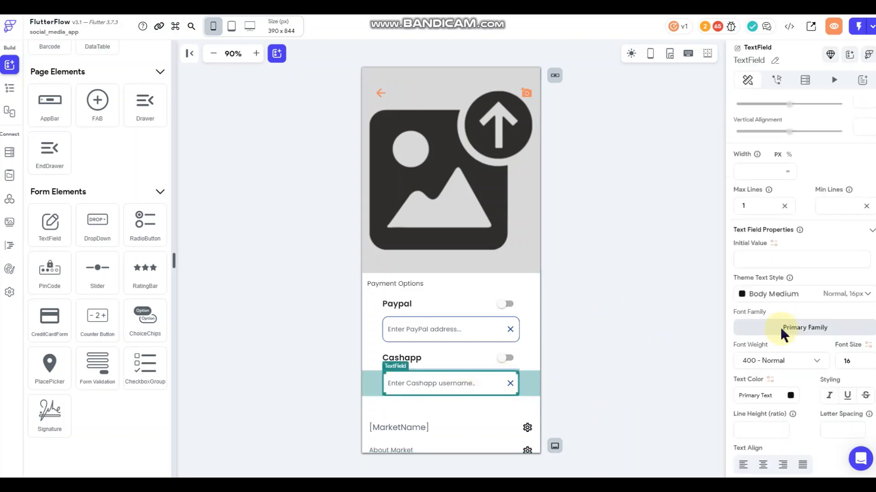
pyautogui.scroll(-15, 780, 327)
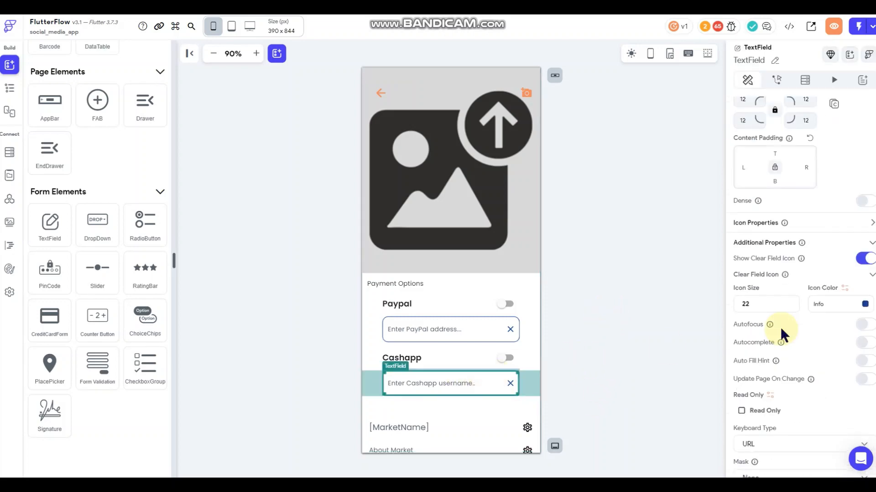
pyautogui.scroll(-3, 780, 335)
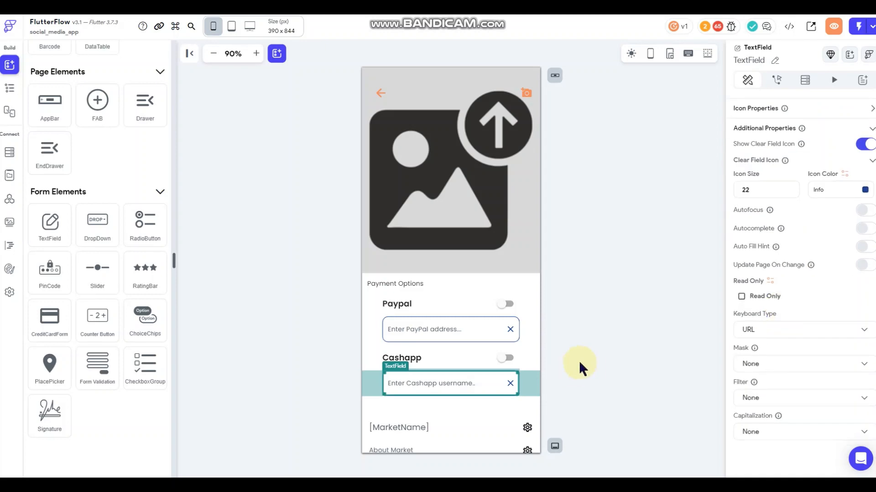
# Set the keyboard type of the Cashapp username text field to Text
pyautogui.scroll(20, 844, 230)
pyautogui.scroll(-18, 844, 230)
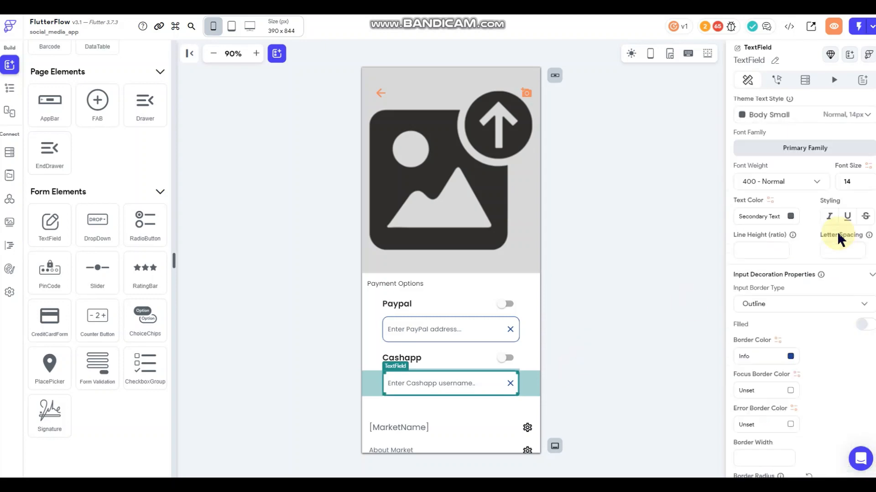
pyautogui.click(777, 335)
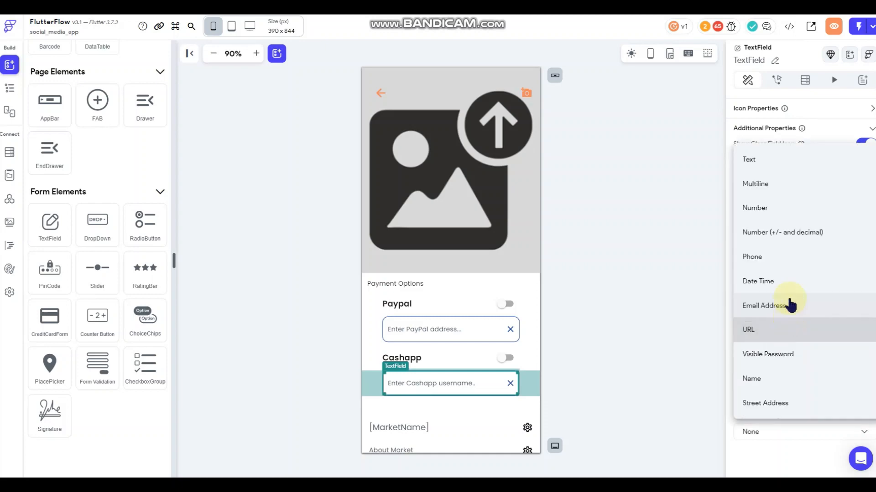
pyautogui.click(780, 159)
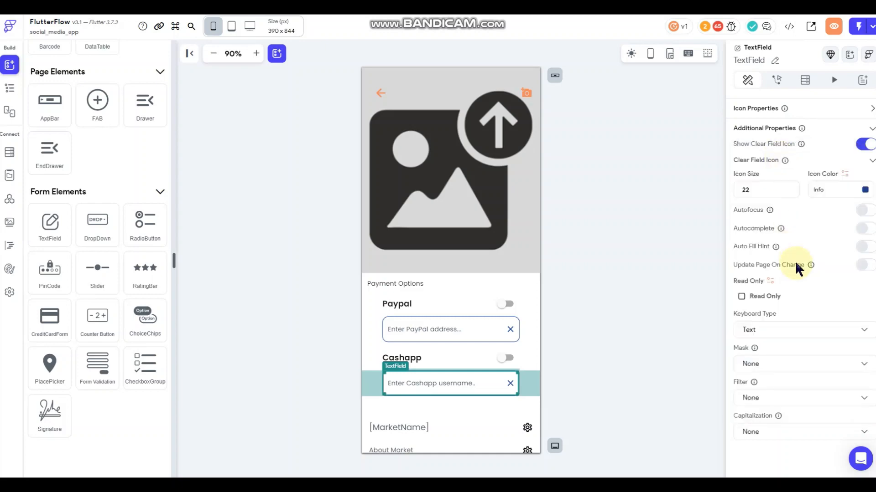
# Bind the Cashapp text field's conditional visibility to the widget state value switchCashAppValue
pyautogui.scroll(10, 796, 262)
pyautogui.scroll(10, 799, 259)
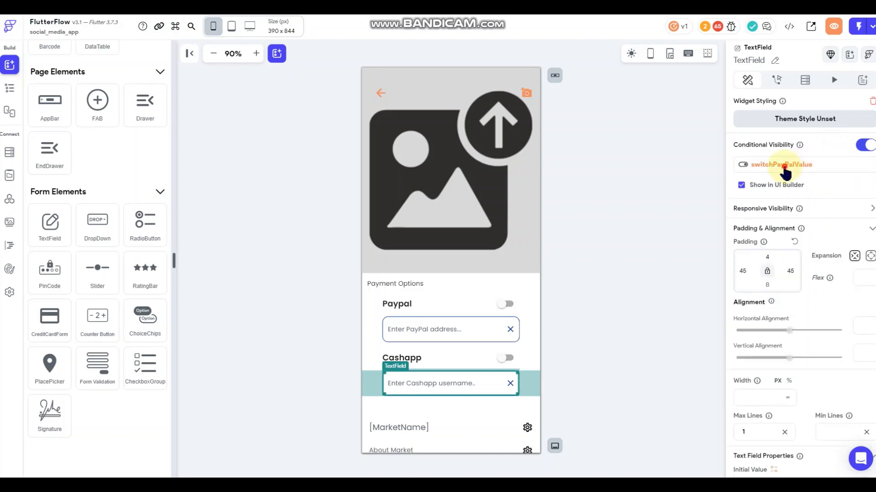
pyautogui.click(782, 167)
pyautogui.click(695, 175)
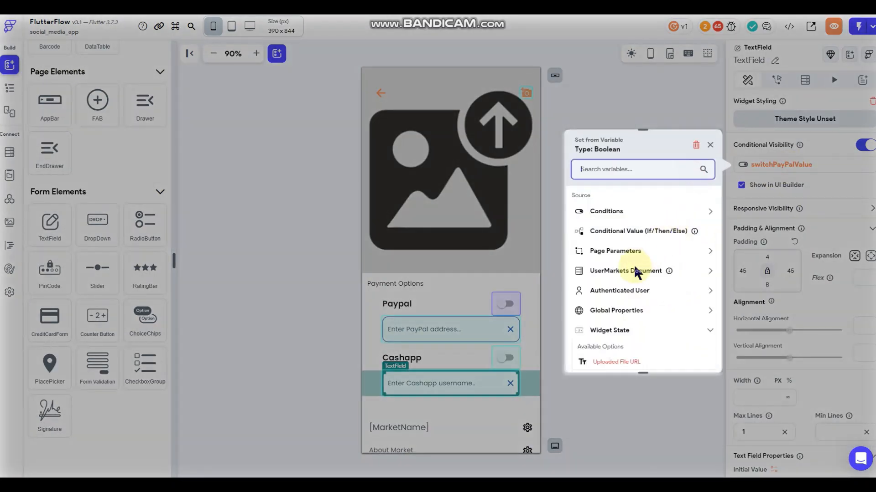
pyautogui.scroll(-3, 631, 280)
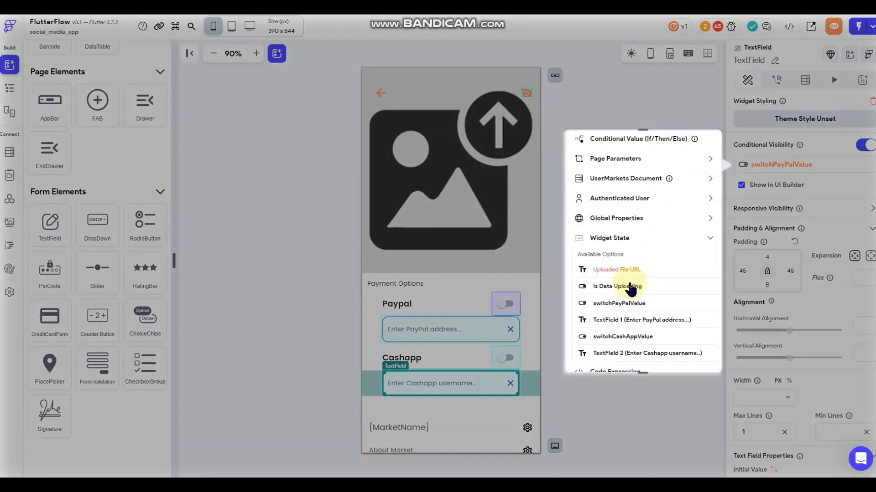
pyautogui.click(627, 336)
pyautogui.click(677, 351)
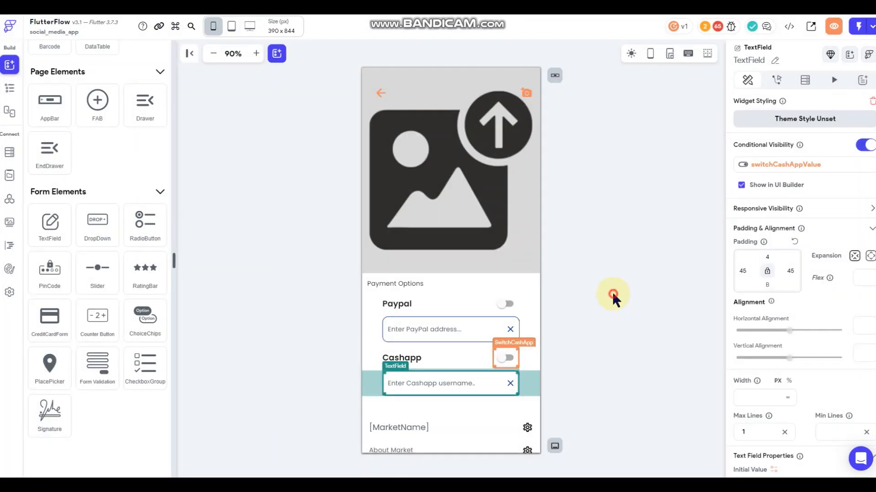
pyautogui.click(612, 294)
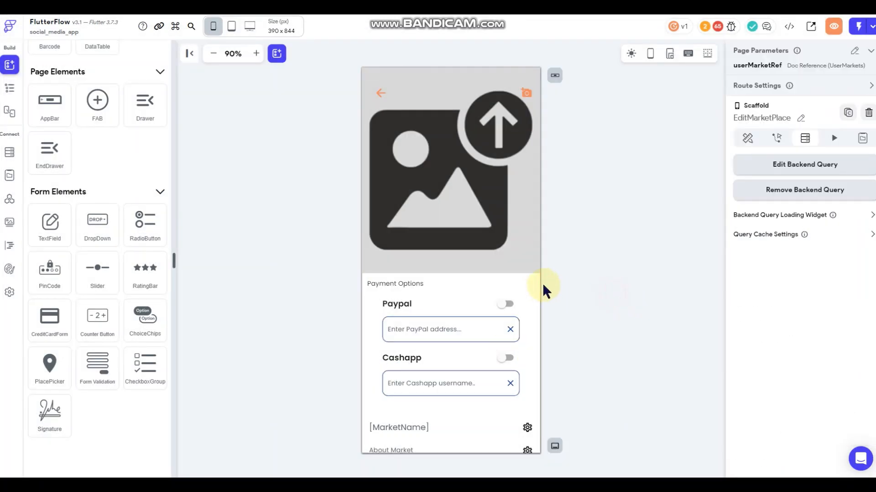
# Make the page's main column scrollable
pyautogui.click(532, 354)
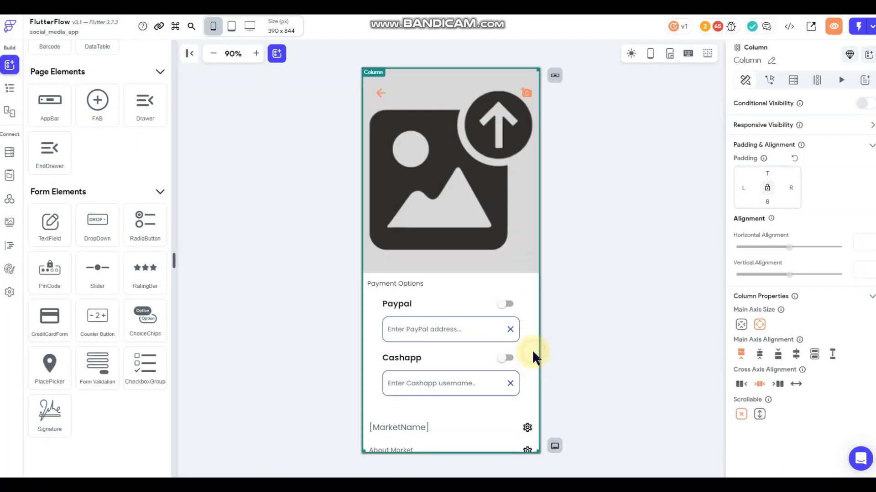
pyautogui.click(759, 414)
pyautogui.scroll(-2, 483, 337)
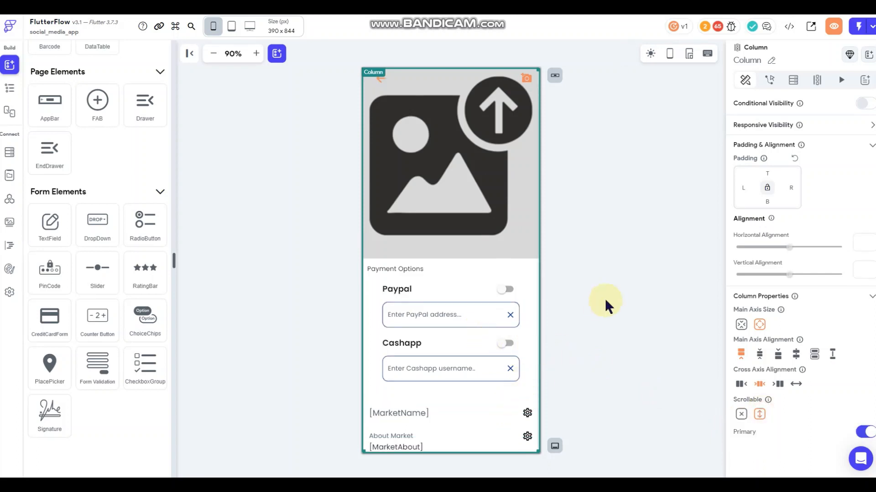
pyautogui.click(627, 294)
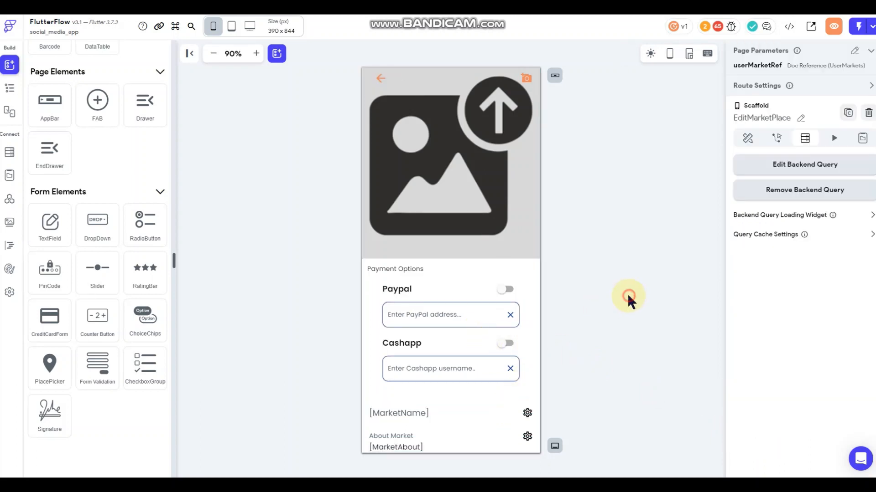
# Duplicate the Cashapp row and place the copy below the Cashapp username text field
pyautogui.click(469, 345)
pyautogui.rightClick(470, 347)
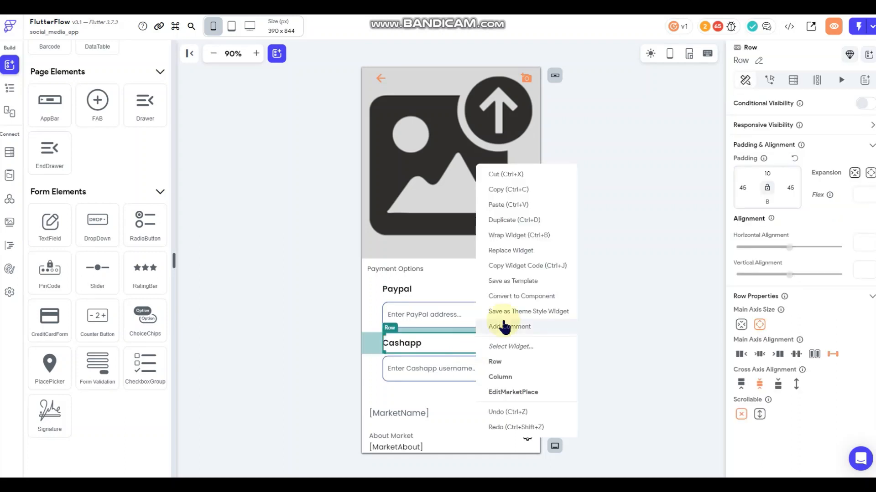
pyautogui.click(524, 220)
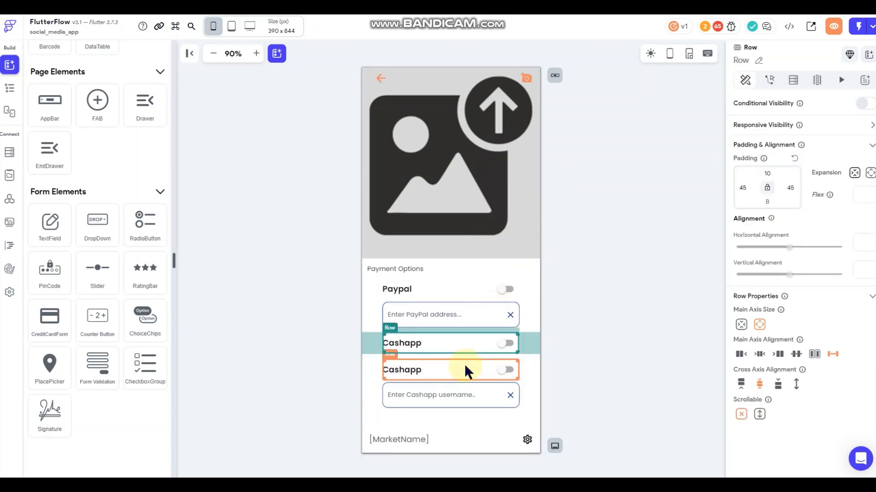
pyautogui.moveTo(463, 366); pyautogui.dragTo(436, 408)
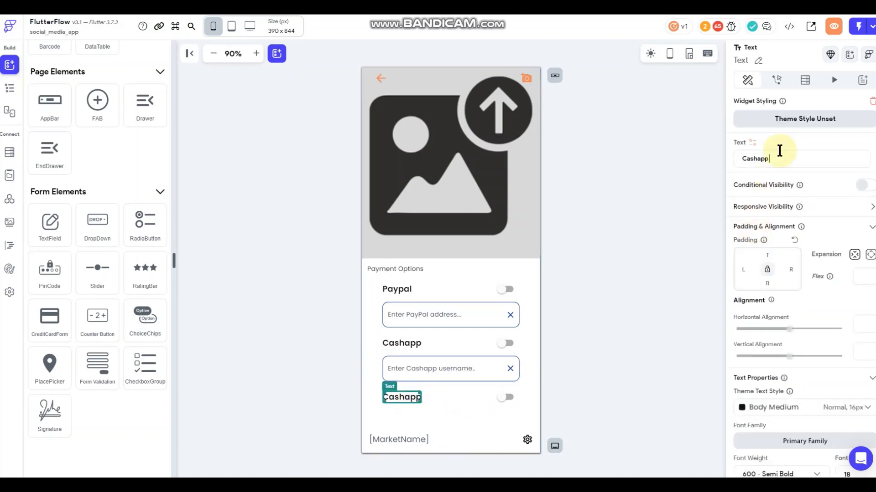
# Change the duplicated row's label to "Cash" and rename its switch to SwitchCash
pyautogui.moveTo(777, 159); pyautogui.dragTo(700, 164)
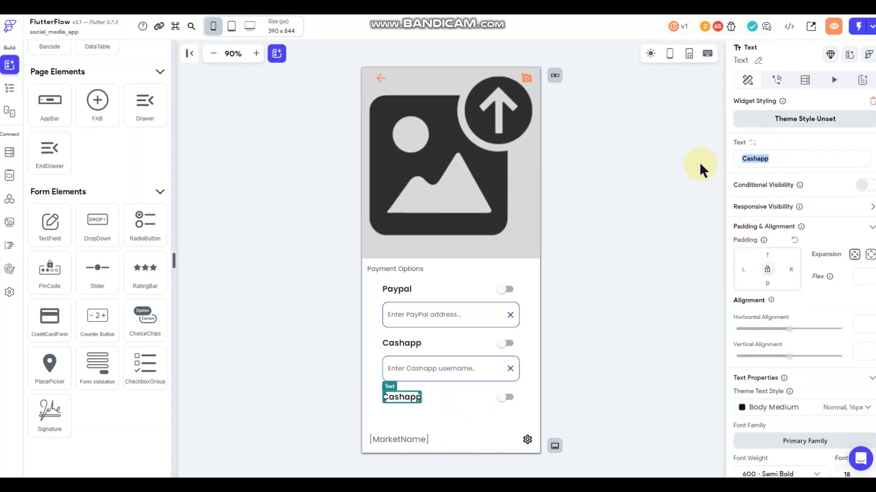
pyautogui.write('Cash')
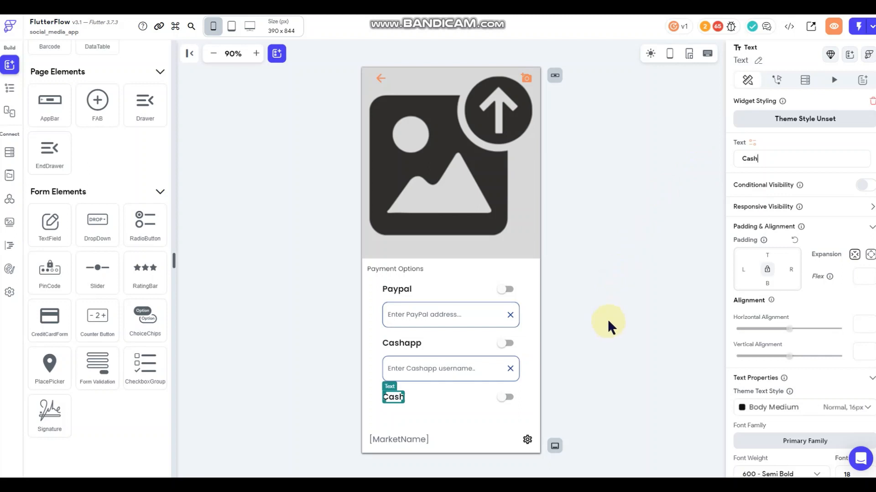
pyautogui.click(502, 398)
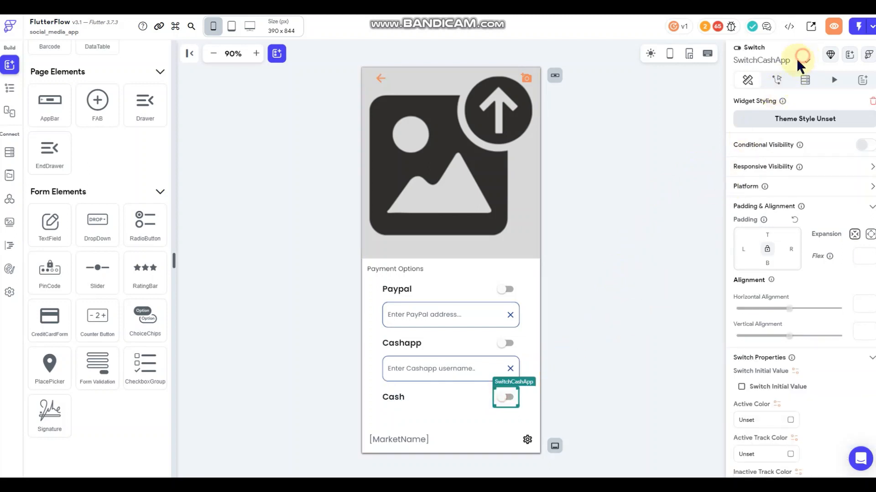
pyautogui.click(795, 61)
pyautogui.press('BackSpace')
pyautogui.press('BackSpace')
pyautogui.press('BackSpace')
pyautogui.press('Return')
pyautogui.click(656, 196)
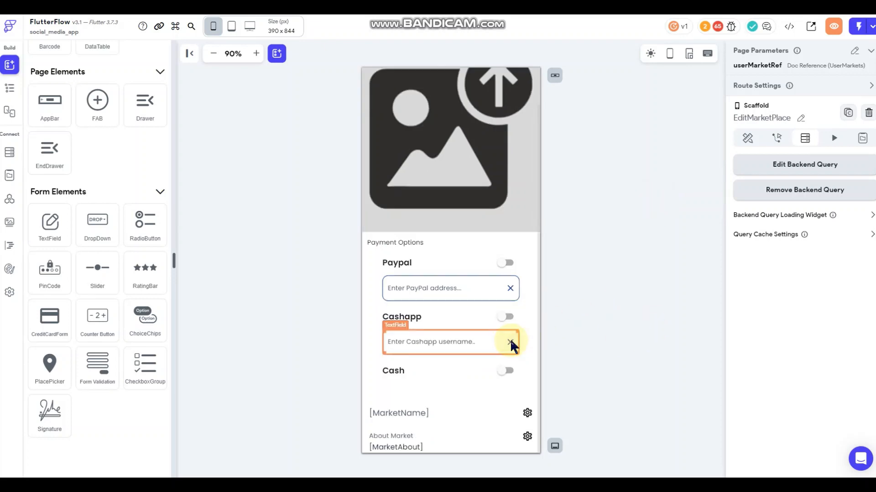
# Show the phone frame around the page preview and set the main column's bottom padding to 24
pyautogui.scroll(-1, 510, 338)
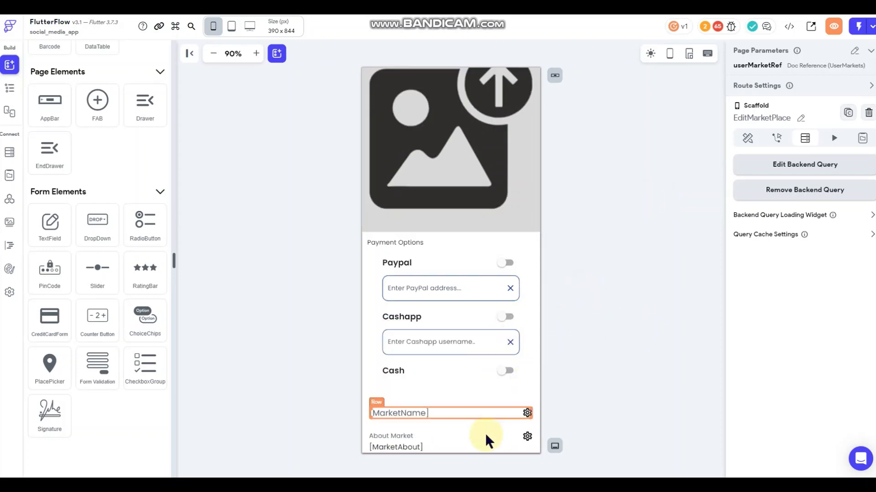
pyautogui.click(669, 53)
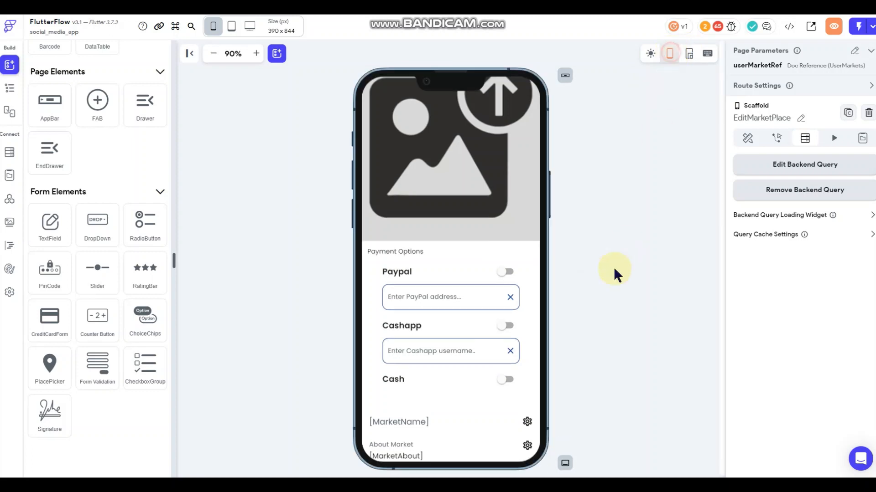
pyautogui.click(468, 451)
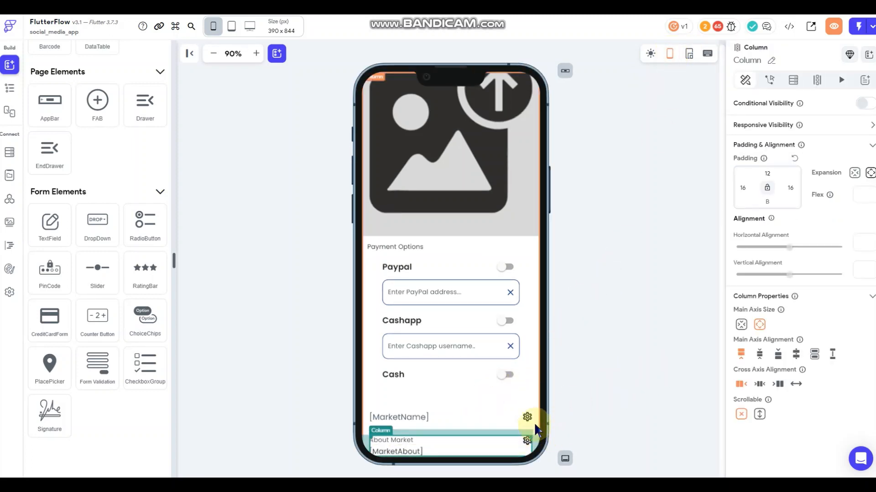
pyautogui.click(543, 412)
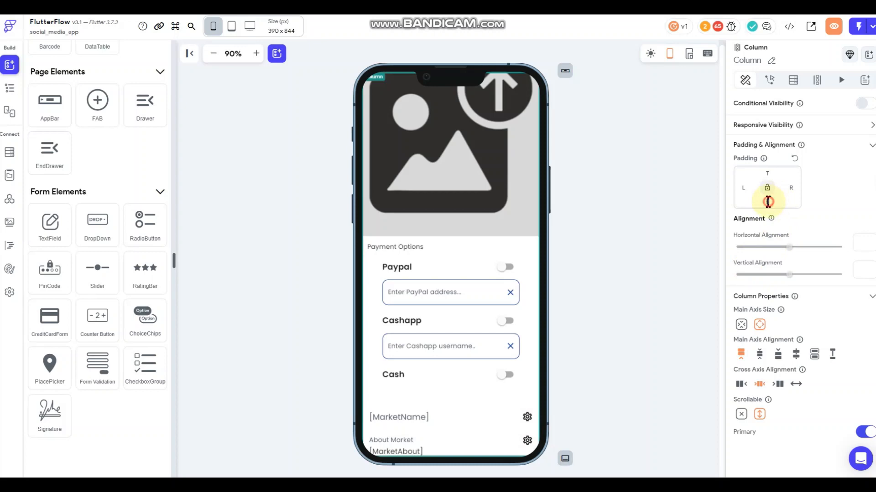
pyautogui.scroll(-1, 501, 379)
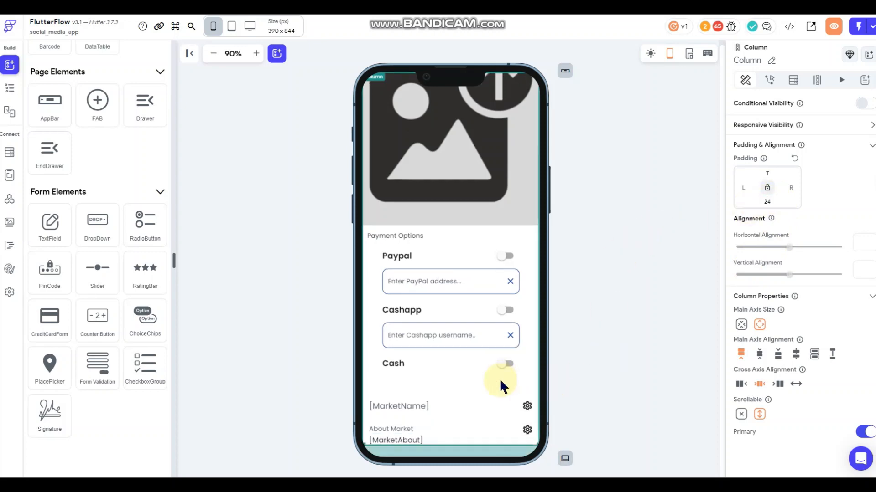
pyautogui.click(595, 349)
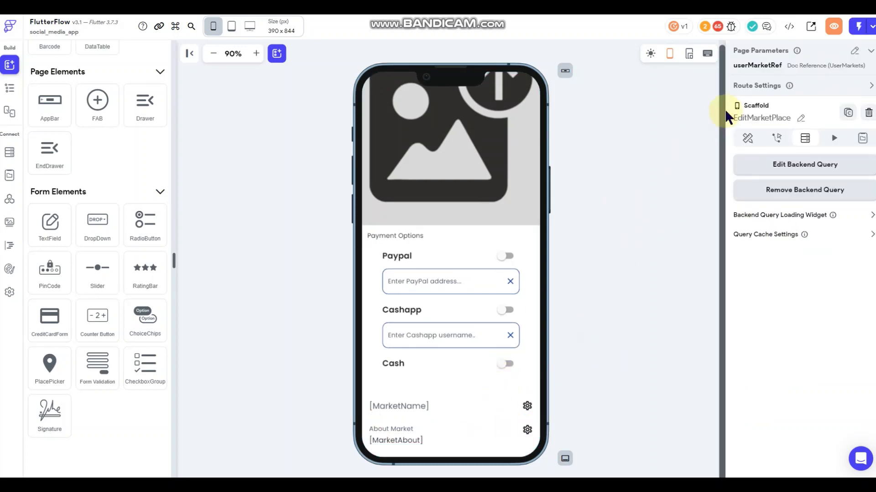
# Review the MarketAbout text's formatting and overflow properties and the page's scaffold properties
pyautogui.click(407, 441)
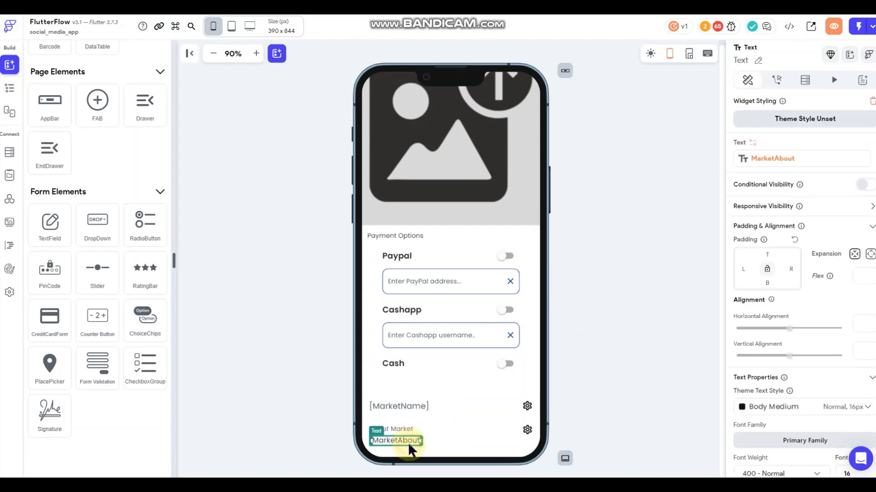
pyautogui.scroll(-4, 792, 335)
pyautogui.scroll(-3, 792, 335)
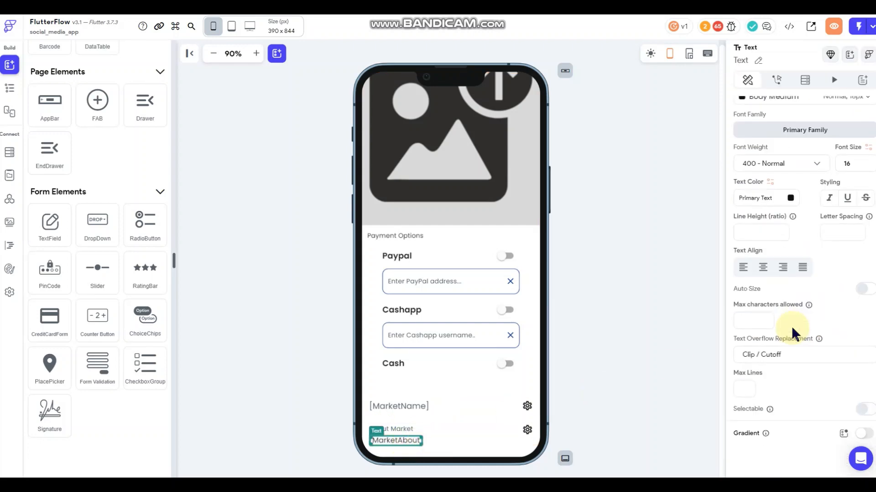
pyautogui.click(638, 338)
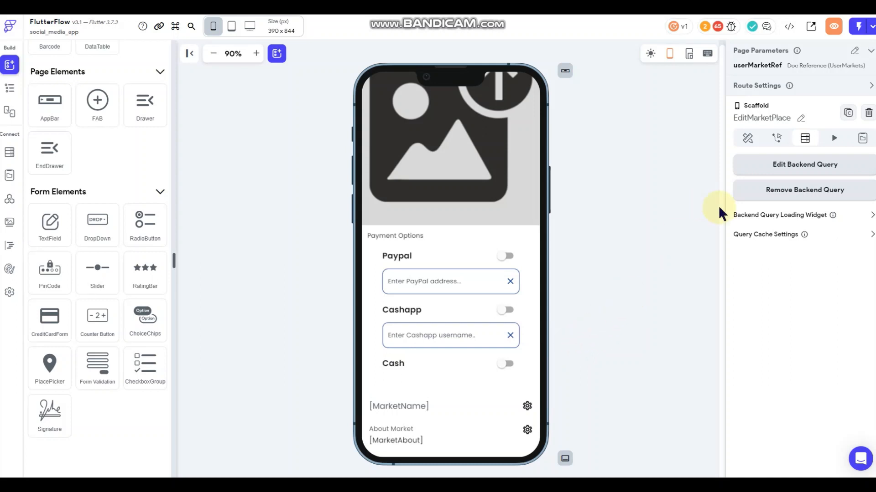
pyautogui.click(747, 138)
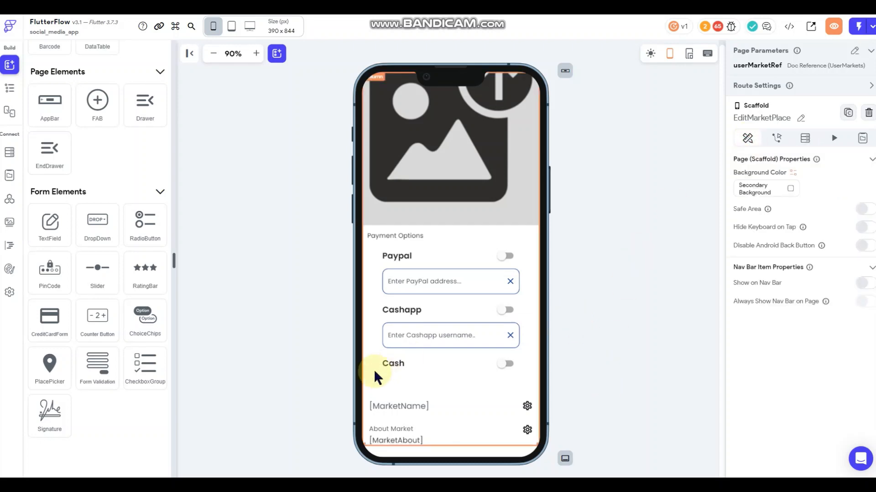
# Duplicate the Payment Options heading row and place the copy below the Cash row
pyautogui.click(440, 235)
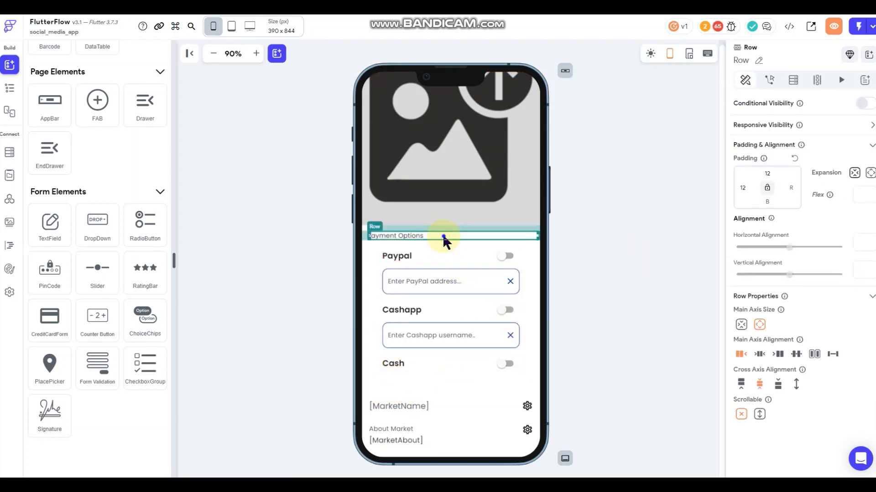
pyautogui.rightClick(442, 234)
pyautogui.click(456, 220)
pyautogui.click(428, 250)
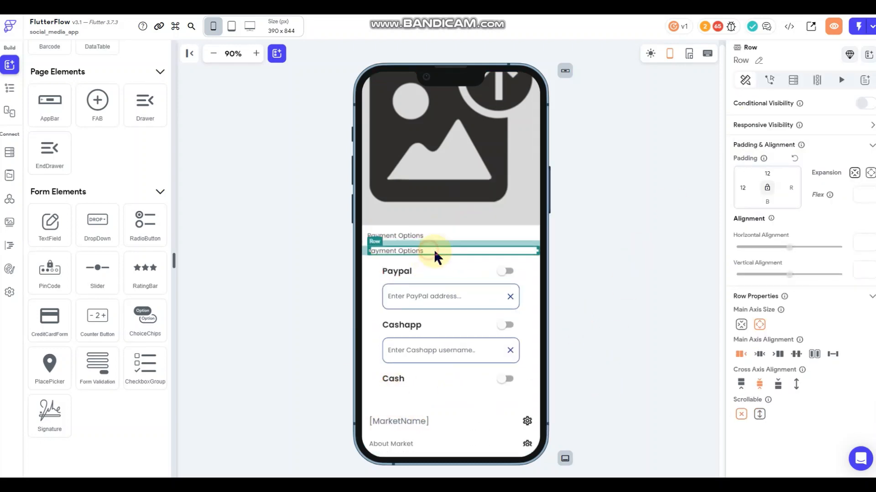
pyautogui.moveTo(433, 249); pyautogui.dragTo(461, 366)
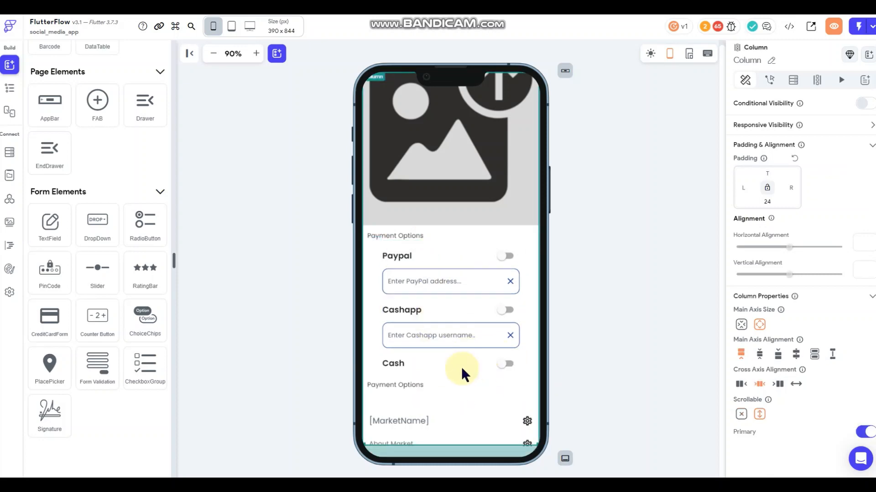
# Change the duplicated heading's text to "Select Theme"
pyautogui.click(410, 371)
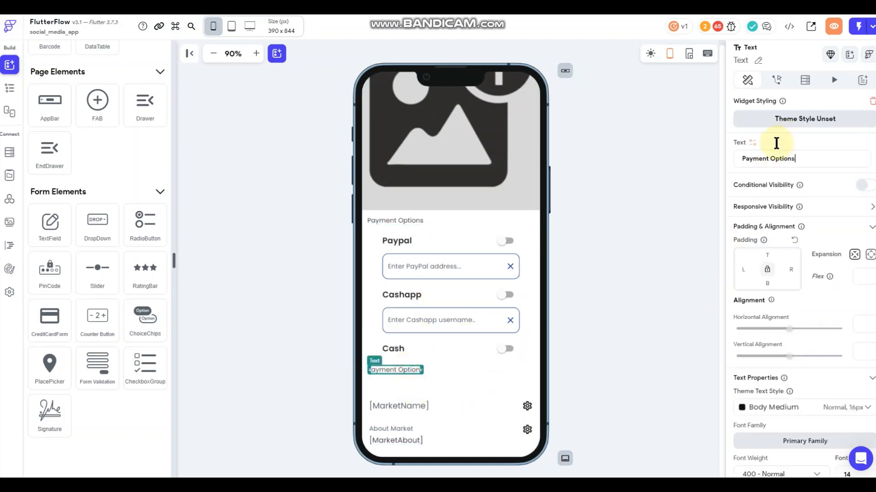
pyautogui.moveTo(803, 159); pyautogui.dragTo(679, 172)
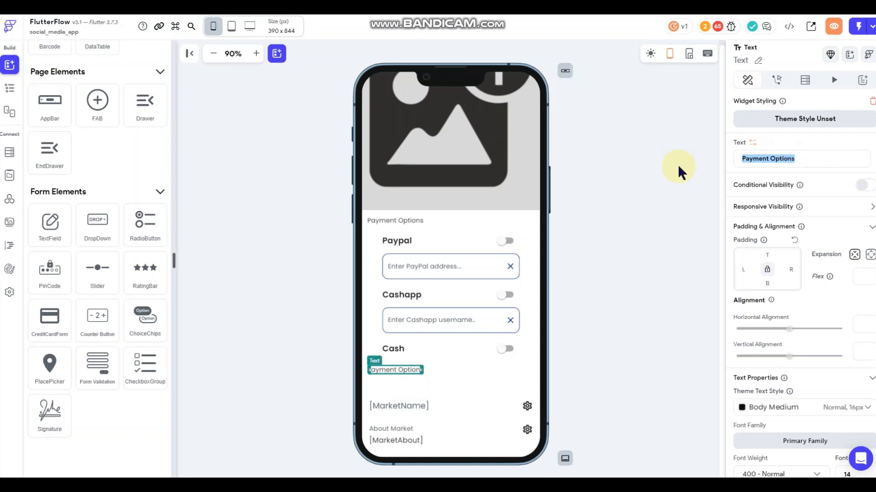
pyautogui.write('Select Theme')
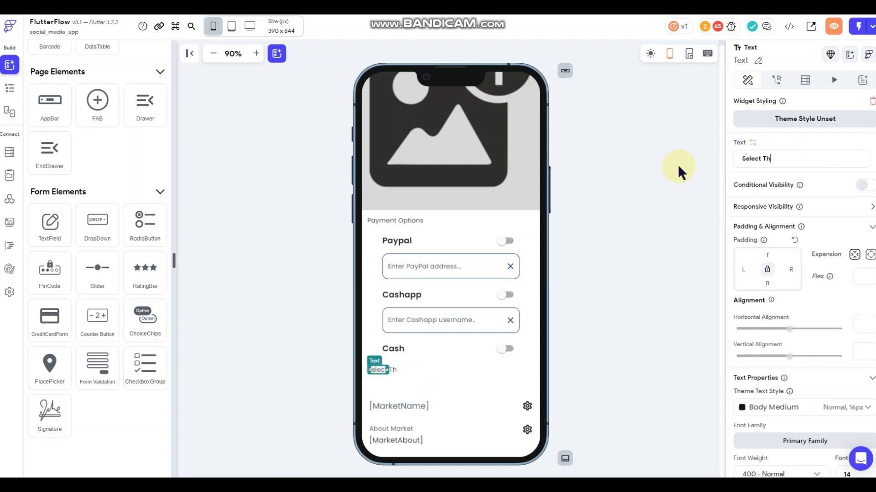
pyautogui.click(674, 196)
# Browse the widget library for a layout element for the Select Theme section
pyautogui.scroll(7, 128, 181)
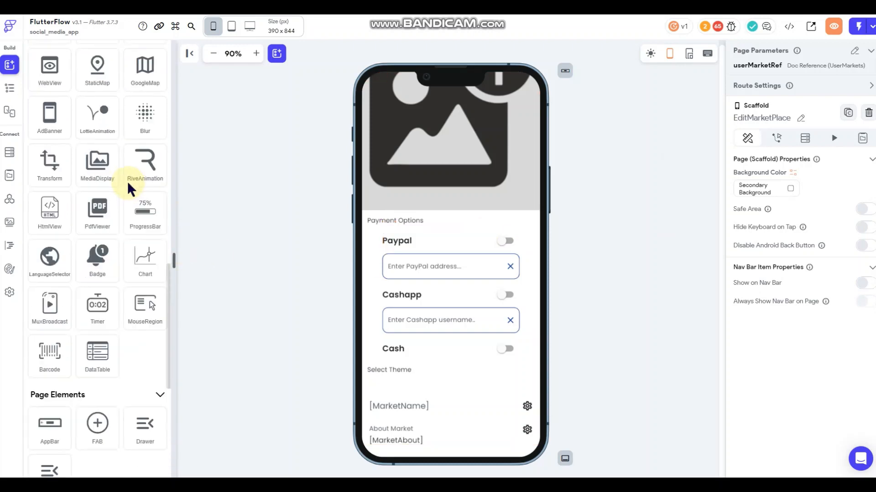
pyautogui.scroll(10, 127, 181)
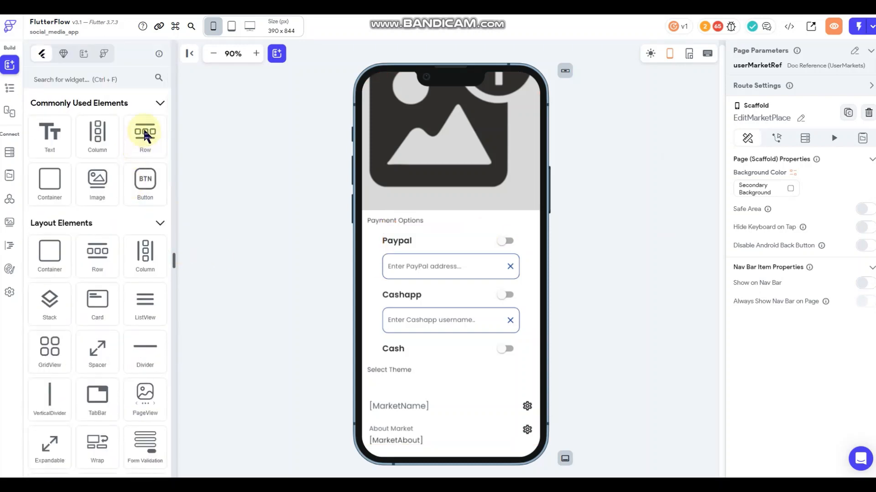